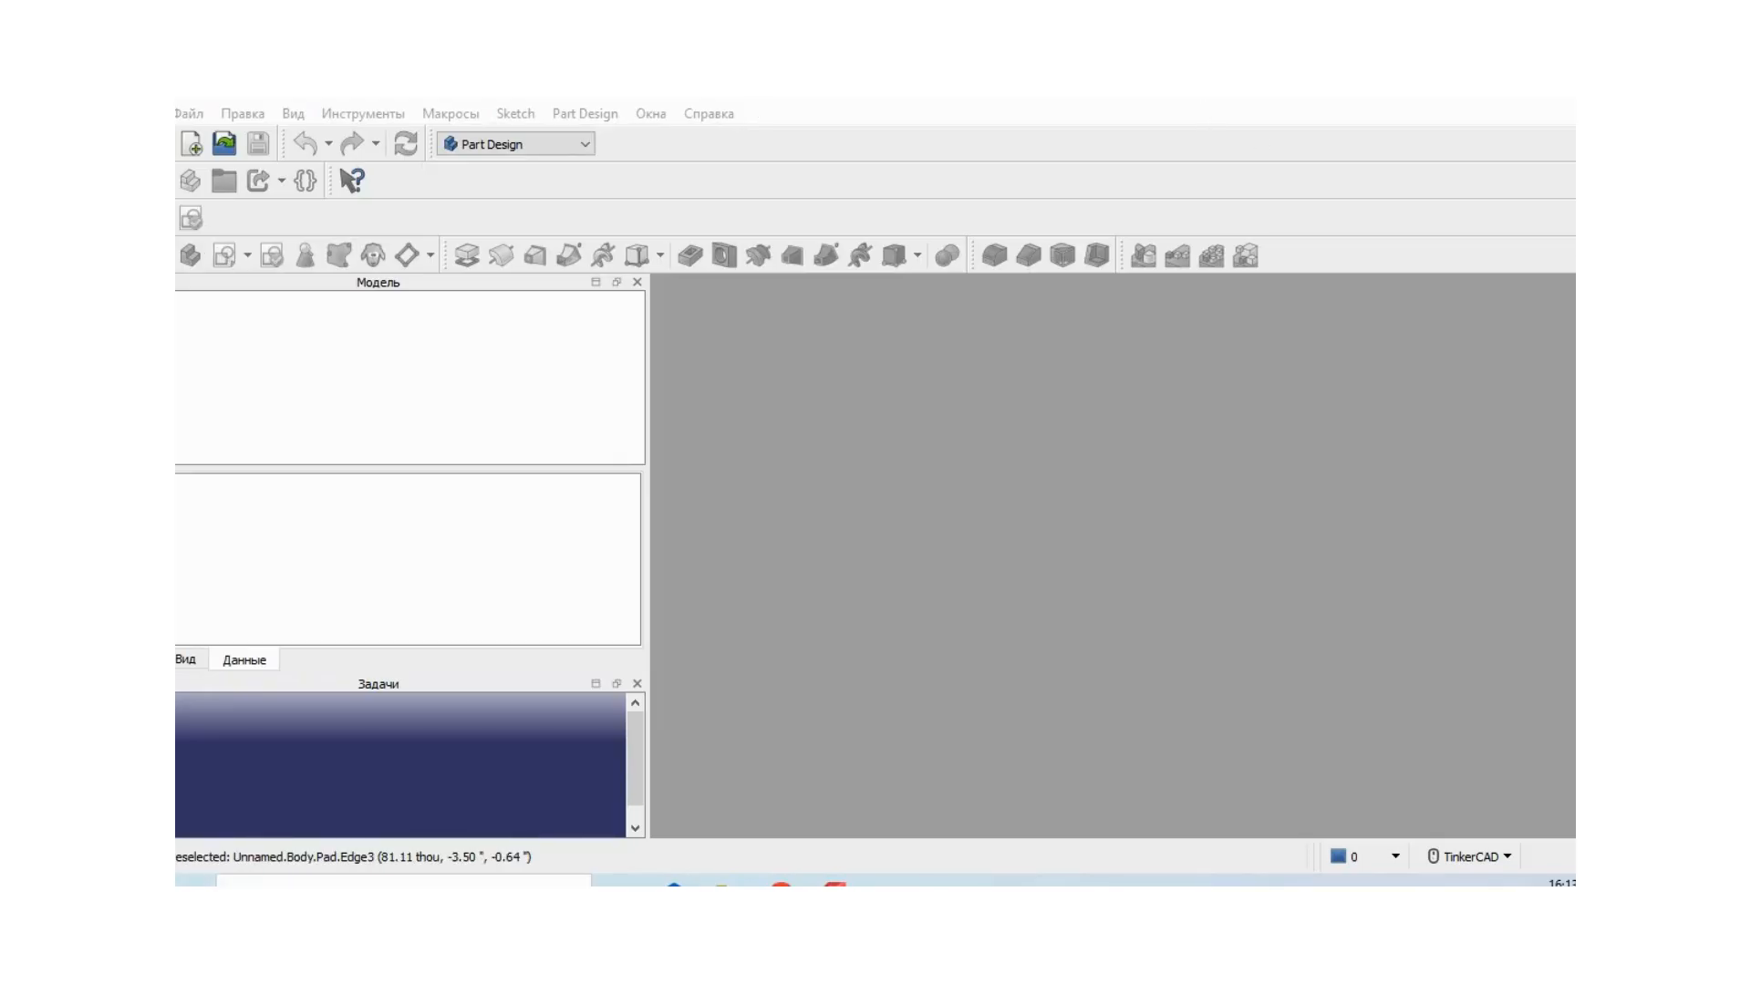
- Create a new document and set its label to Образец_1
{"action": "left_click", "coordinate": [192, 145]}
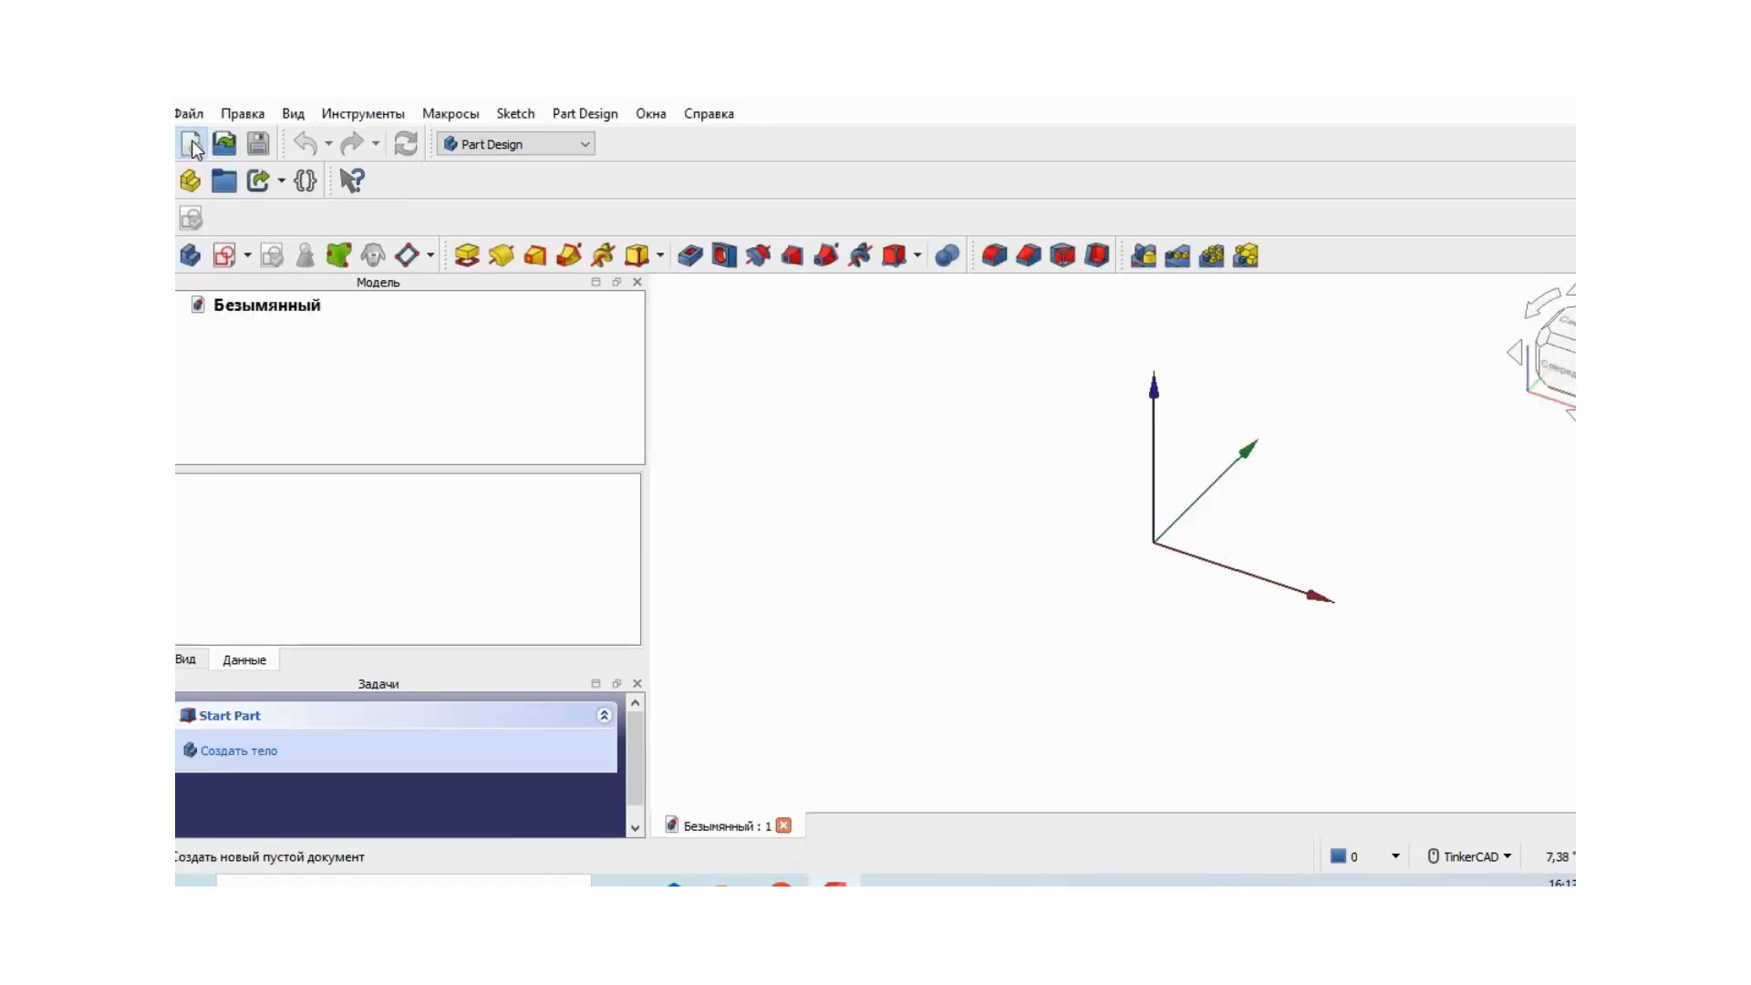
{"action": "left_click", "coordinate": [321, 310]}
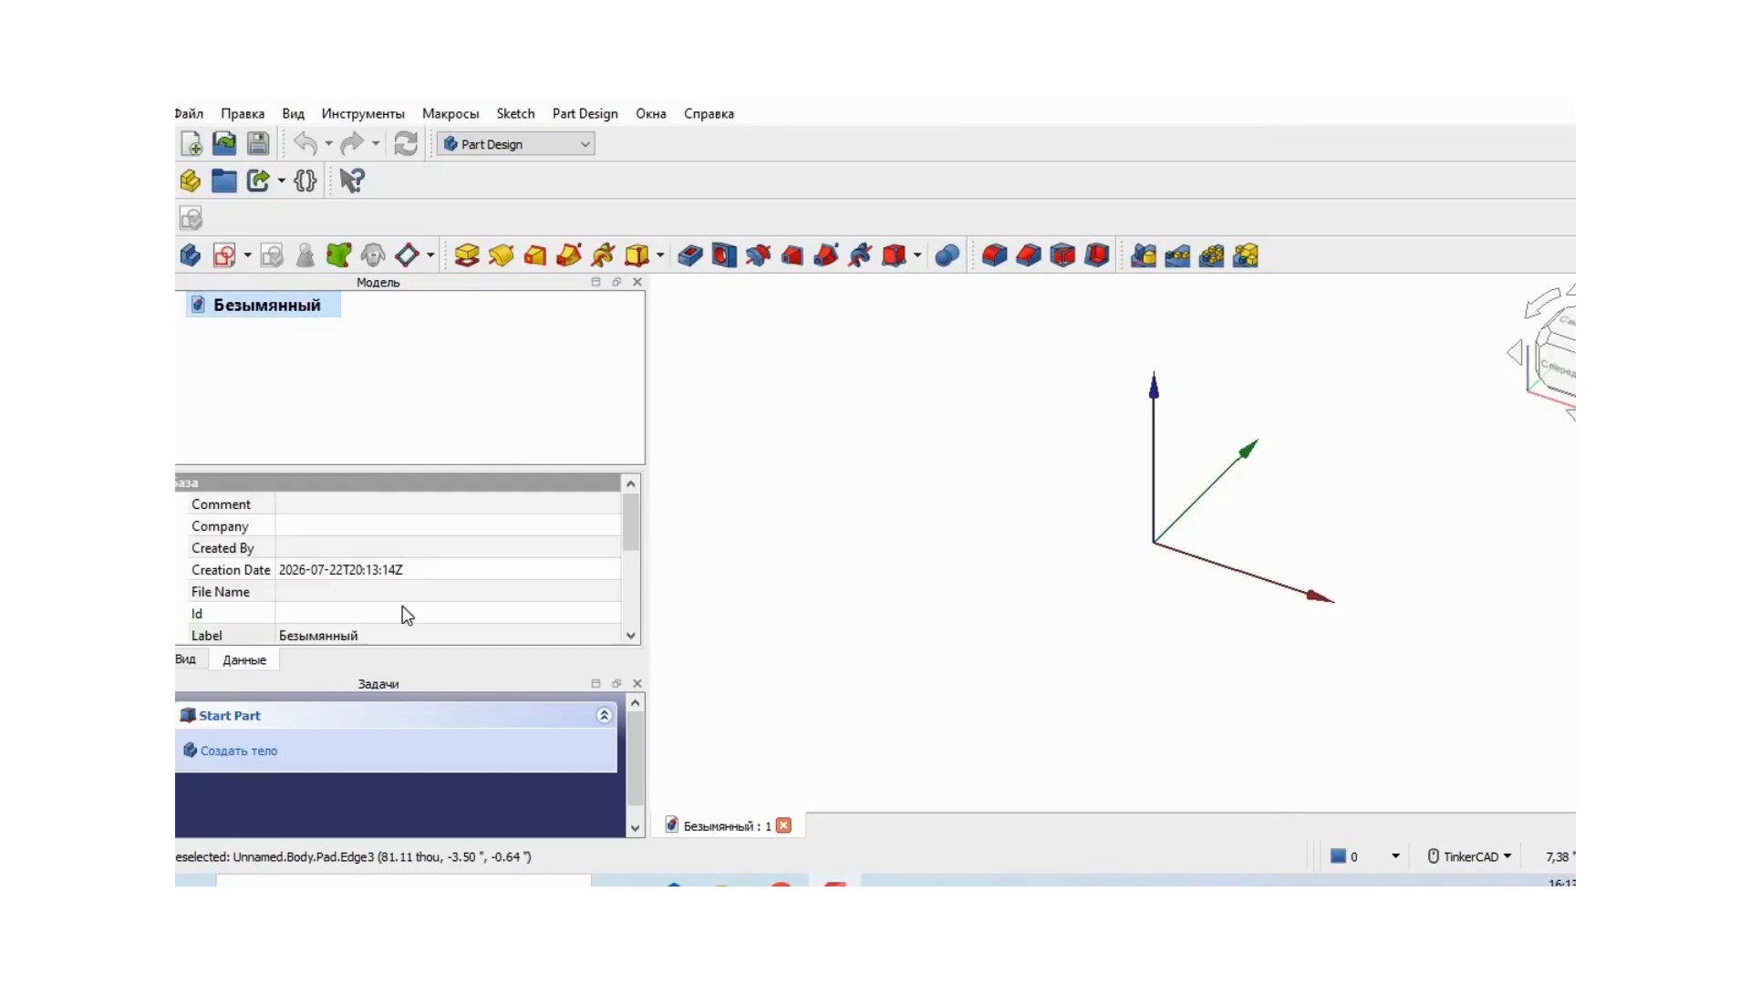
{"action": "left_click", "coordinate": [359, 634]}
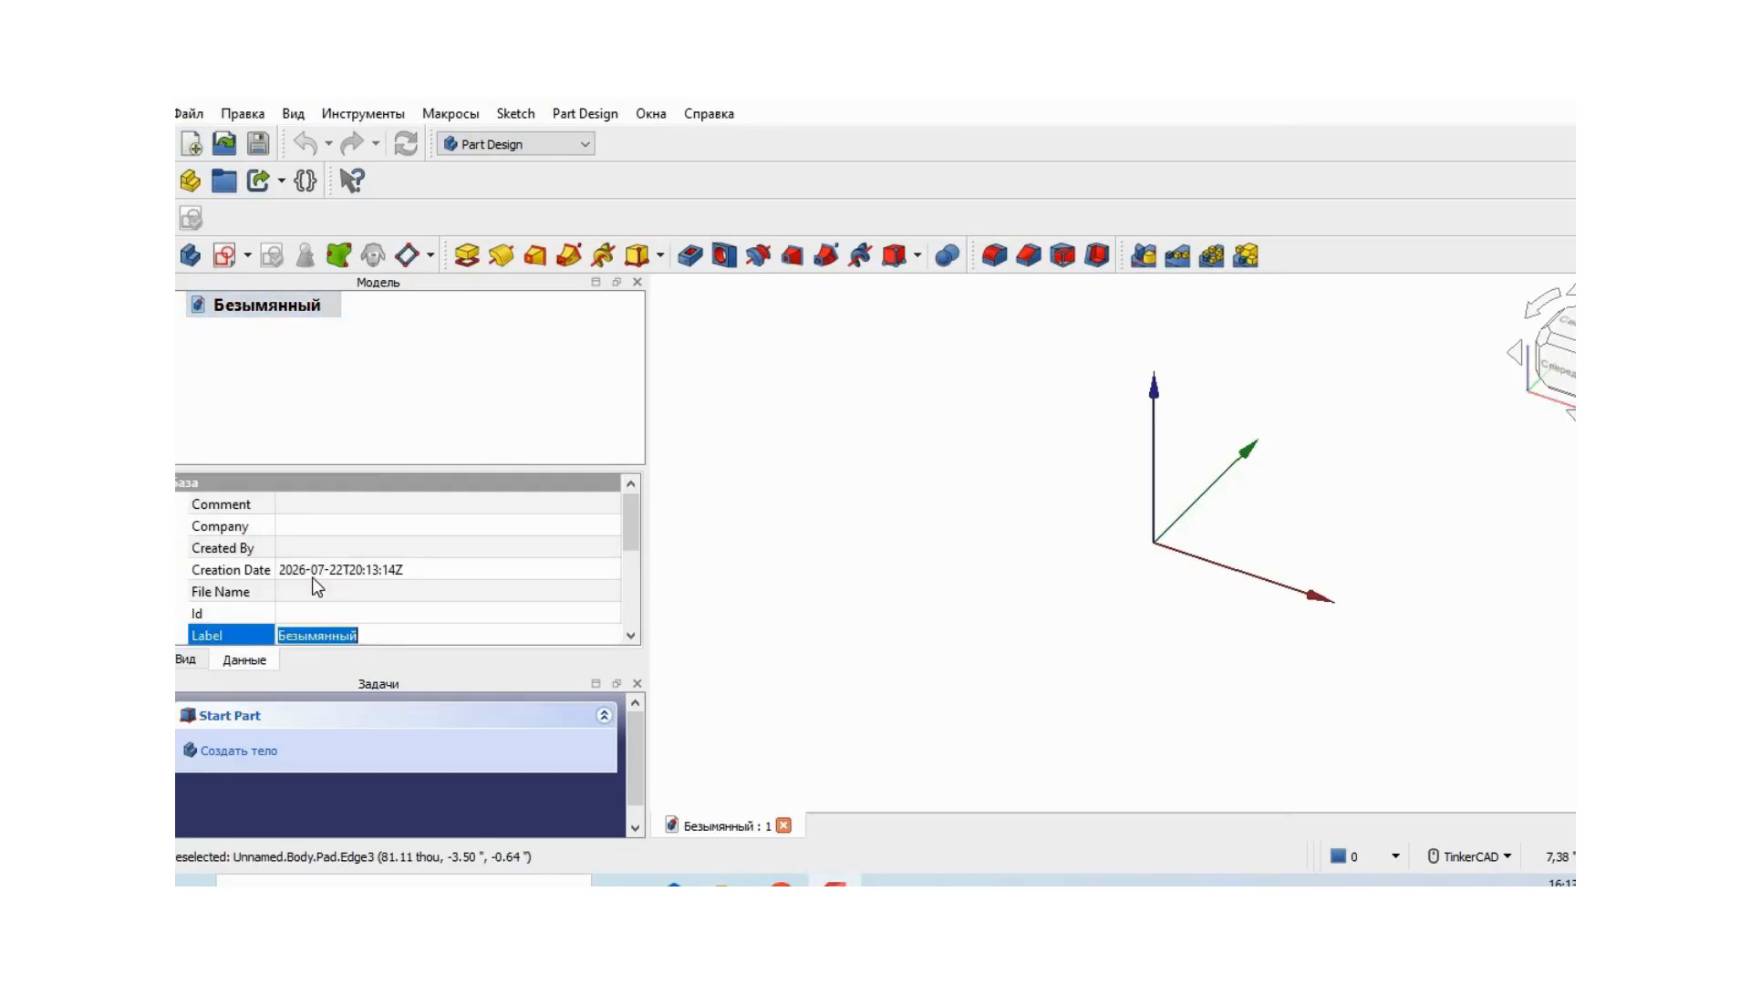
{"action": "key", "text": "BackSpace"}
{"action": "type", "text": "Образец_1"}
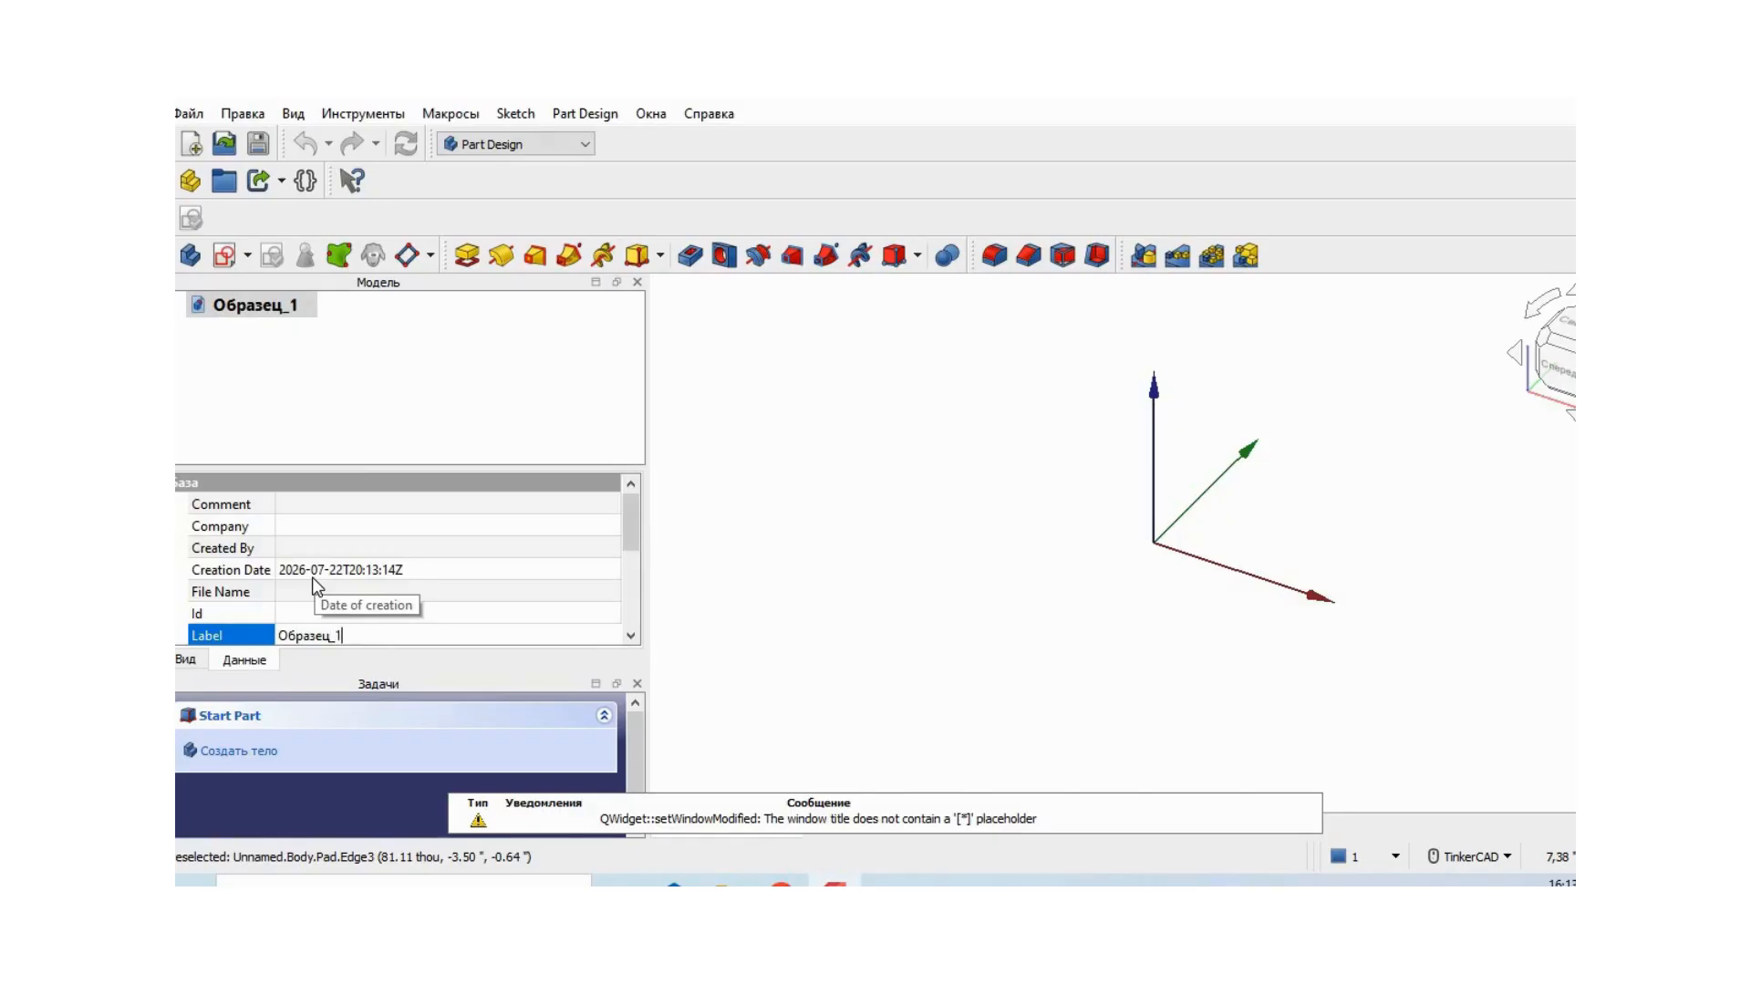
{"action": "key", "text": "Return"}
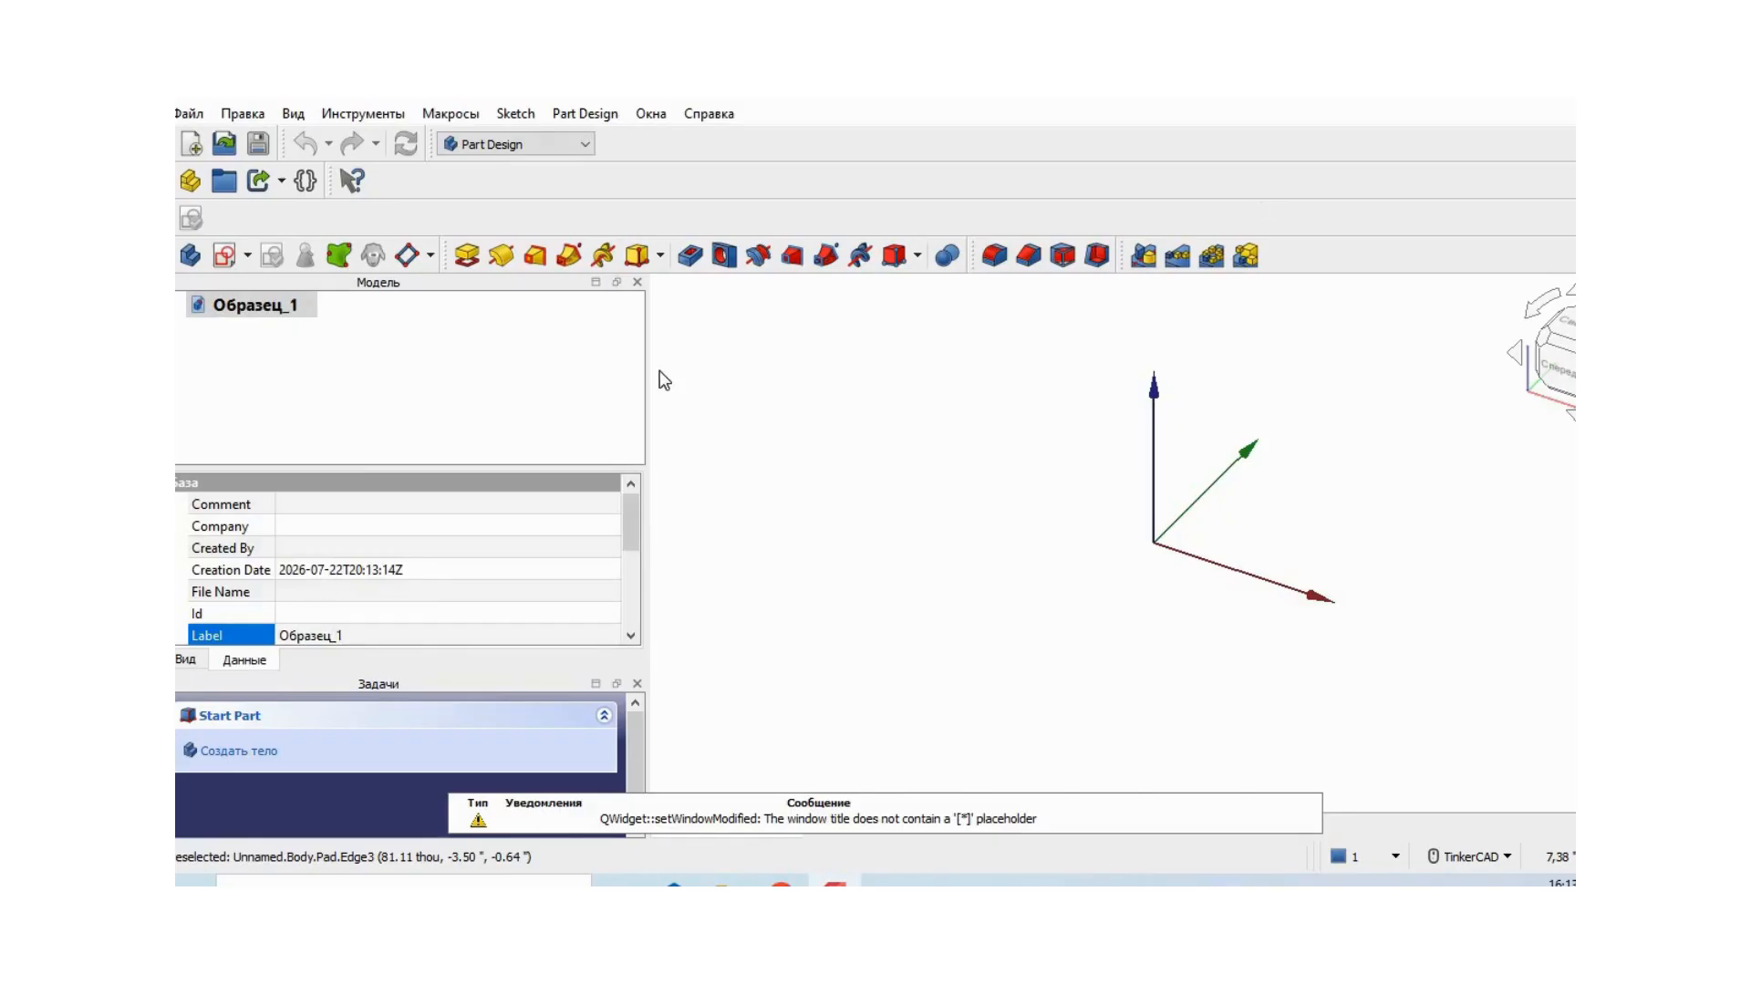
{"action": "left_click", "coordinate": [376, 350]}
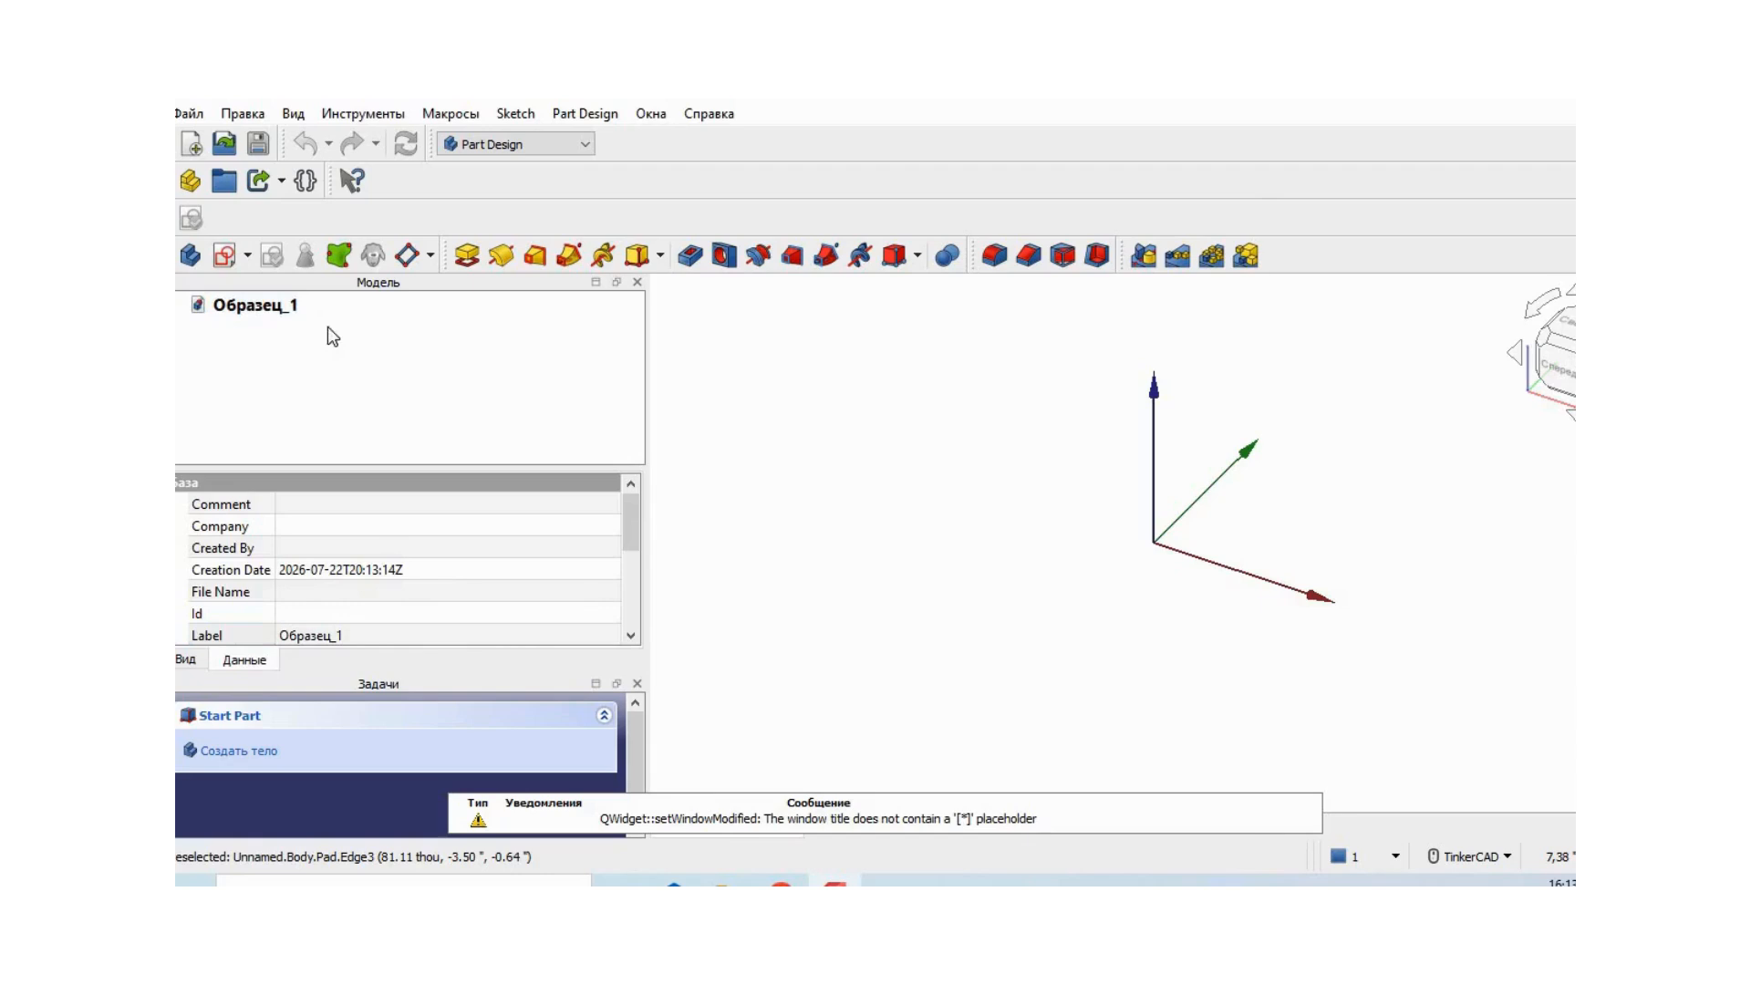
- Create a body and start a new sketch on its XZ plane
{"action": "left_click", "coordinate": [190, 254]}
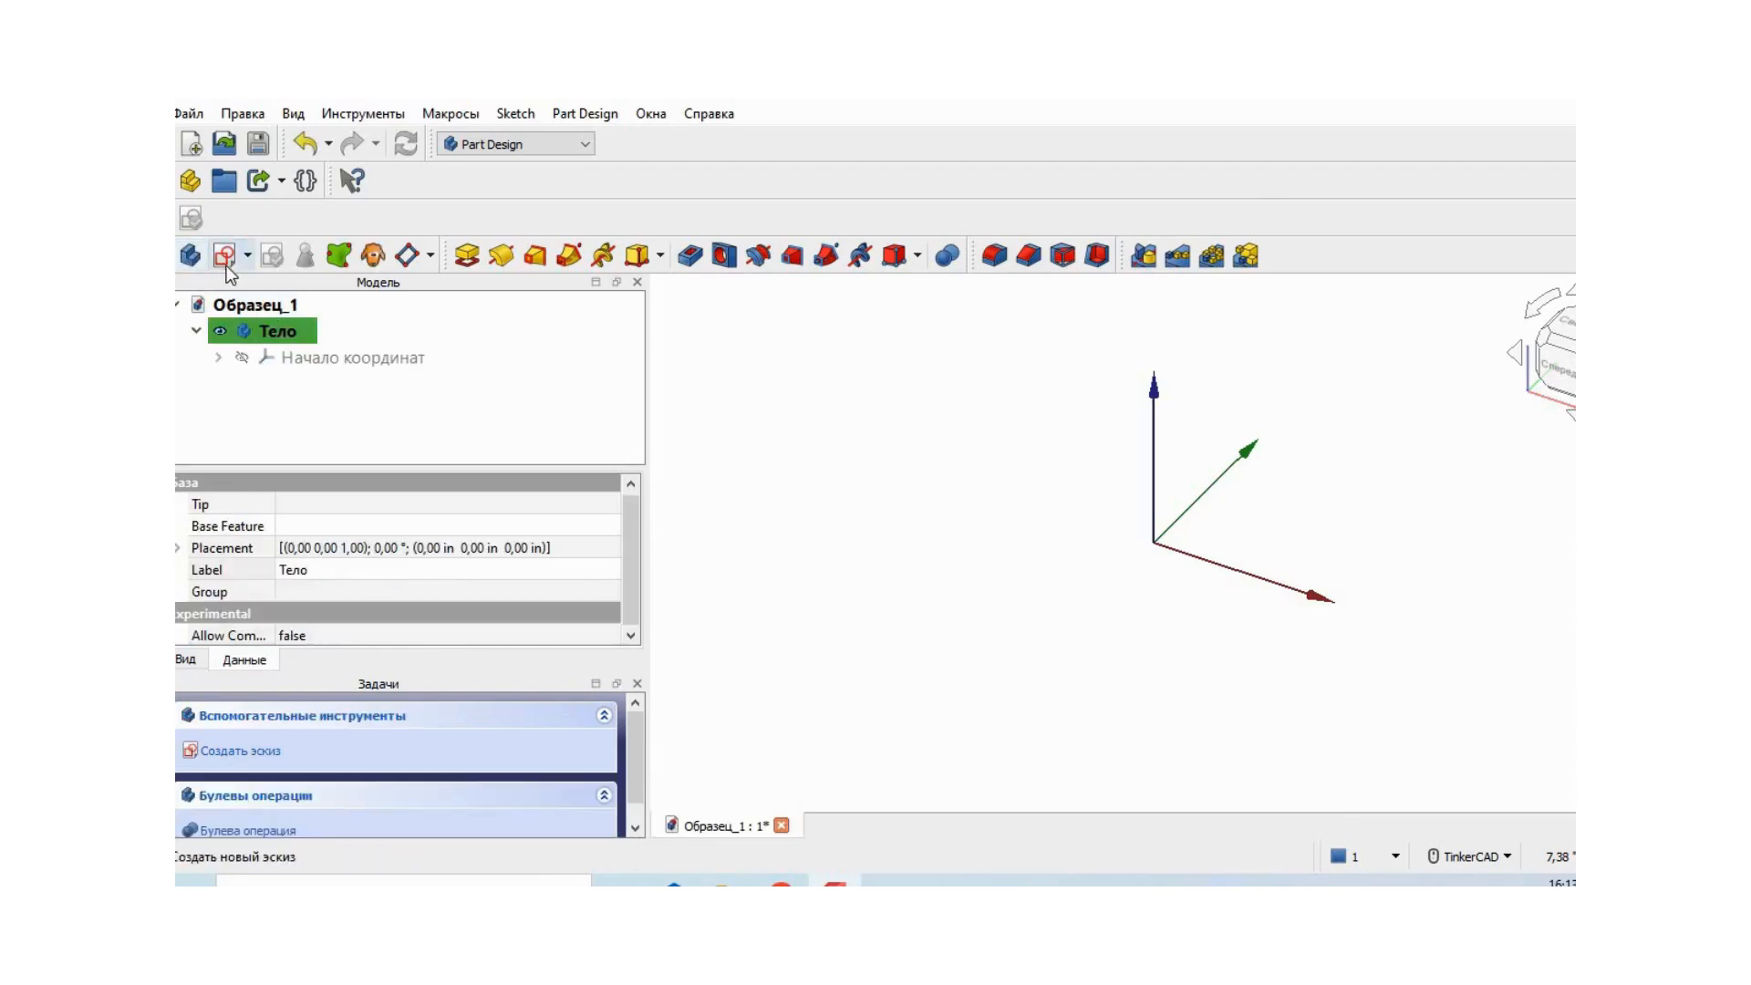
{"action": "left_click", "coordinate": [245, 255]}
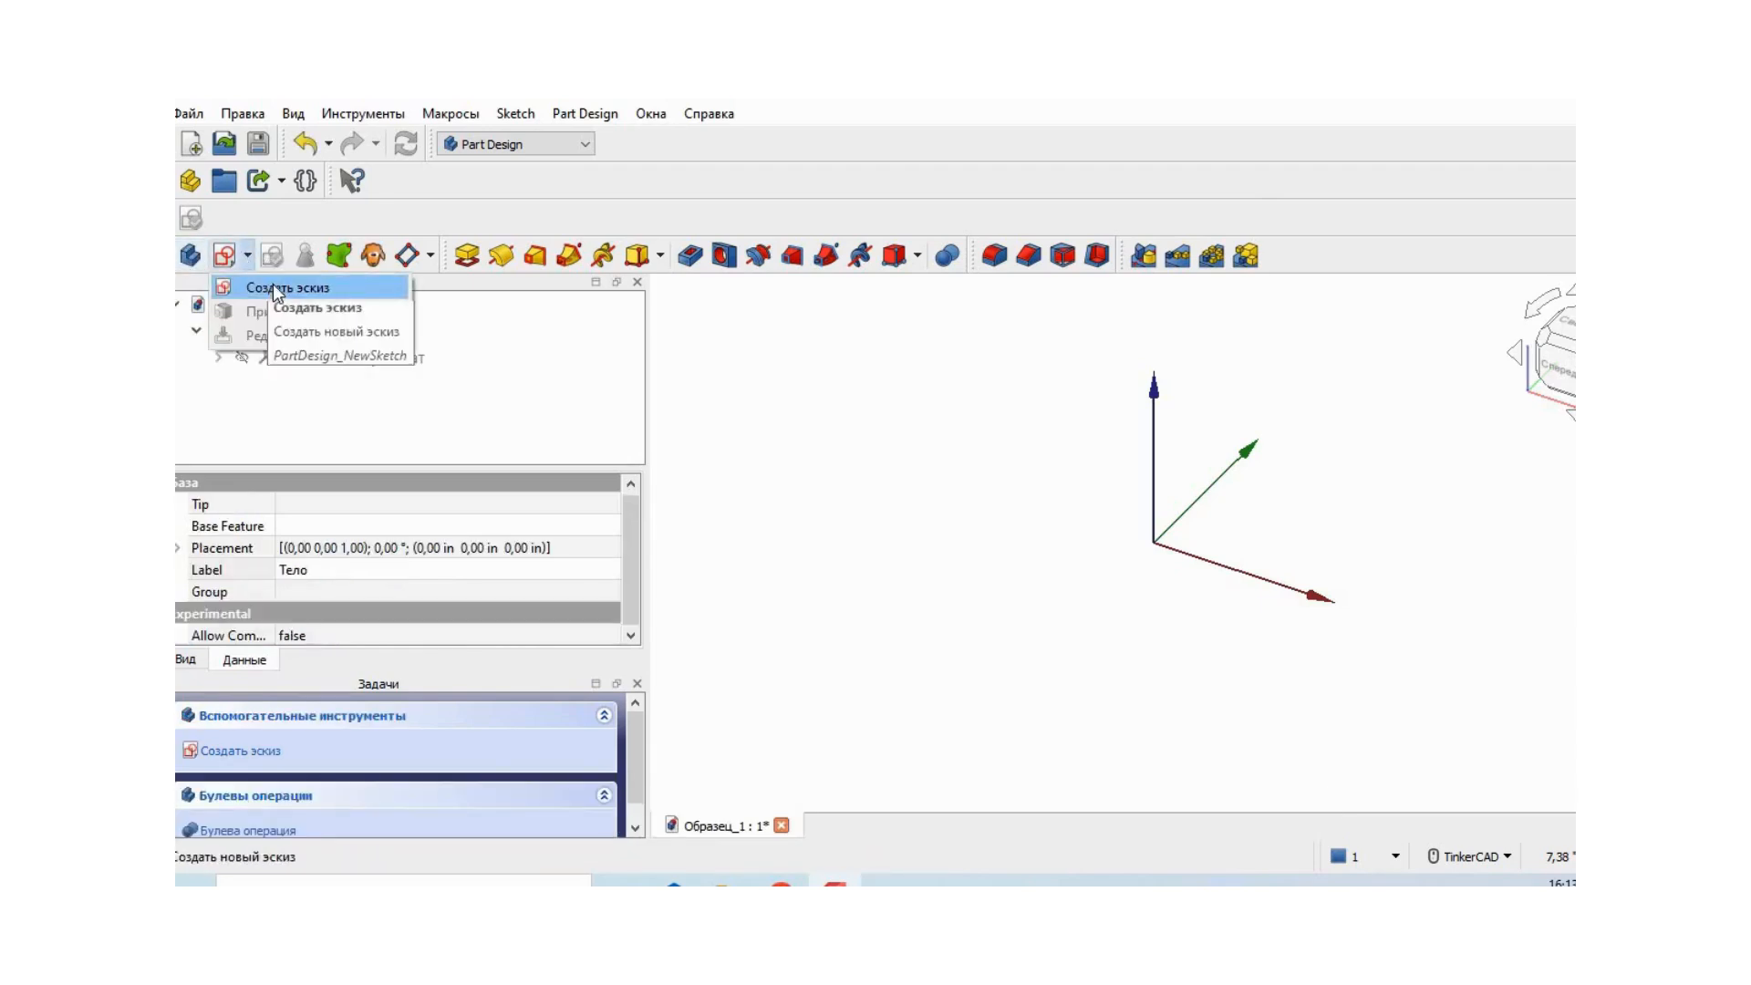
{"action": "left_click", "coordinate": [266, 286]}
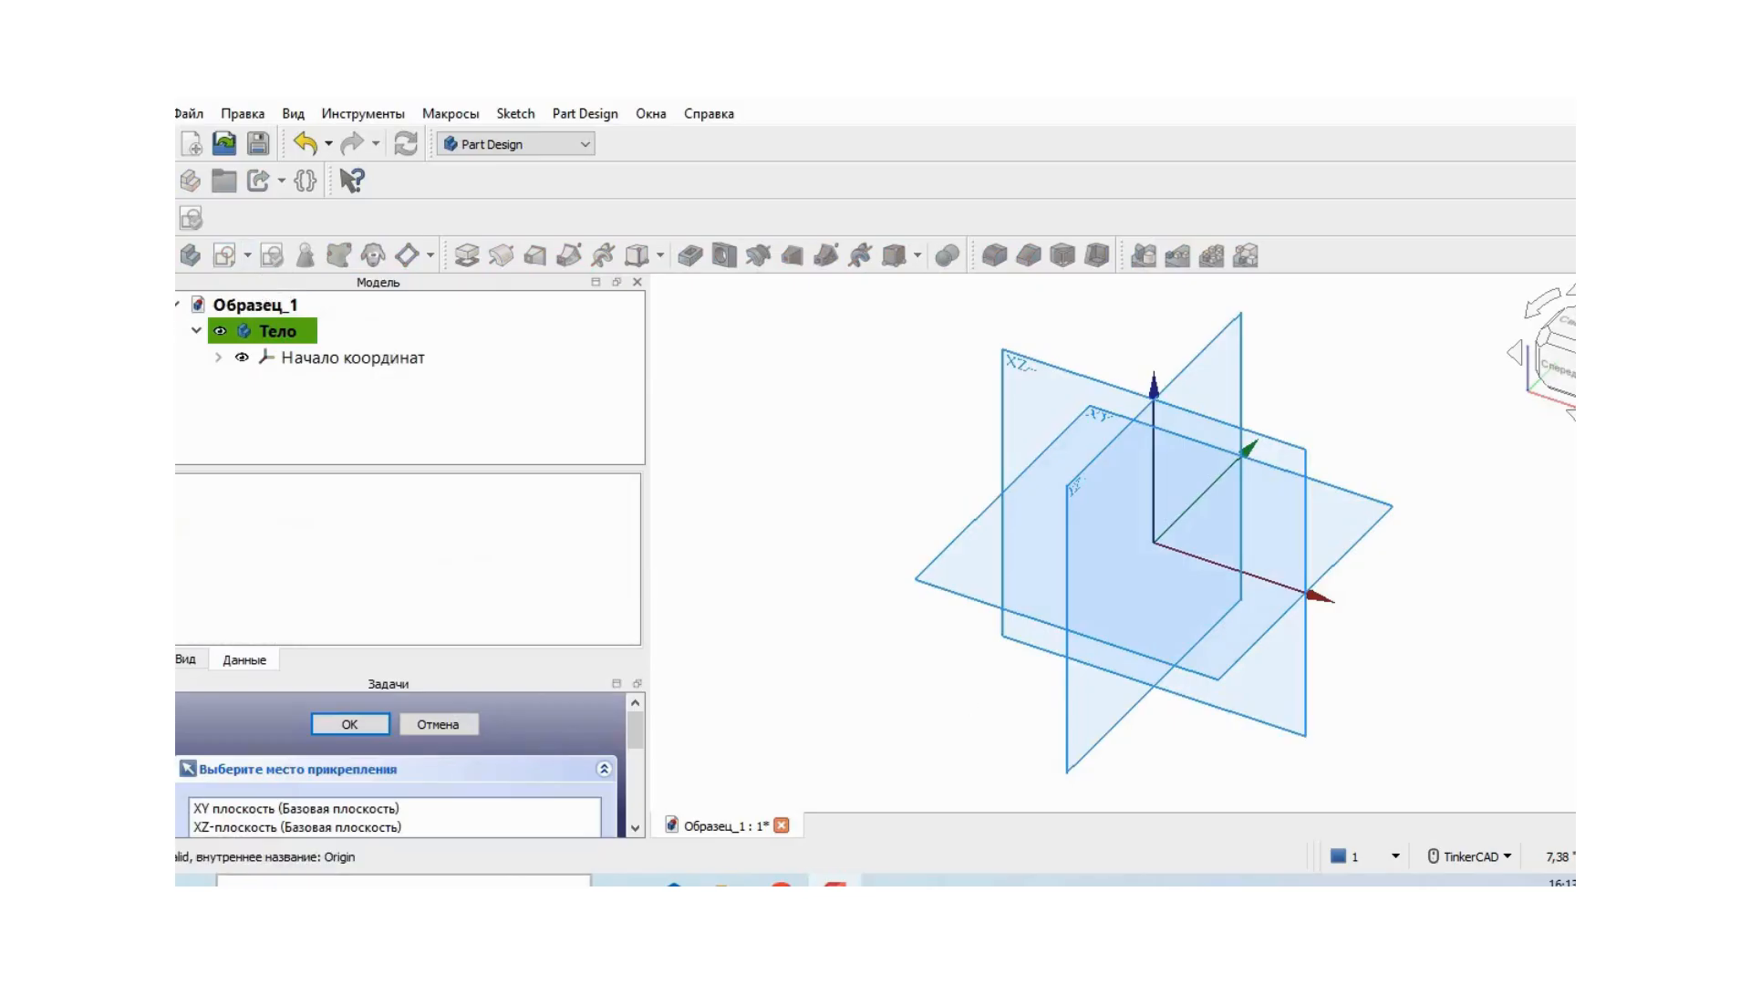
{"action": "left_click", "coordinate": [316, 826]}
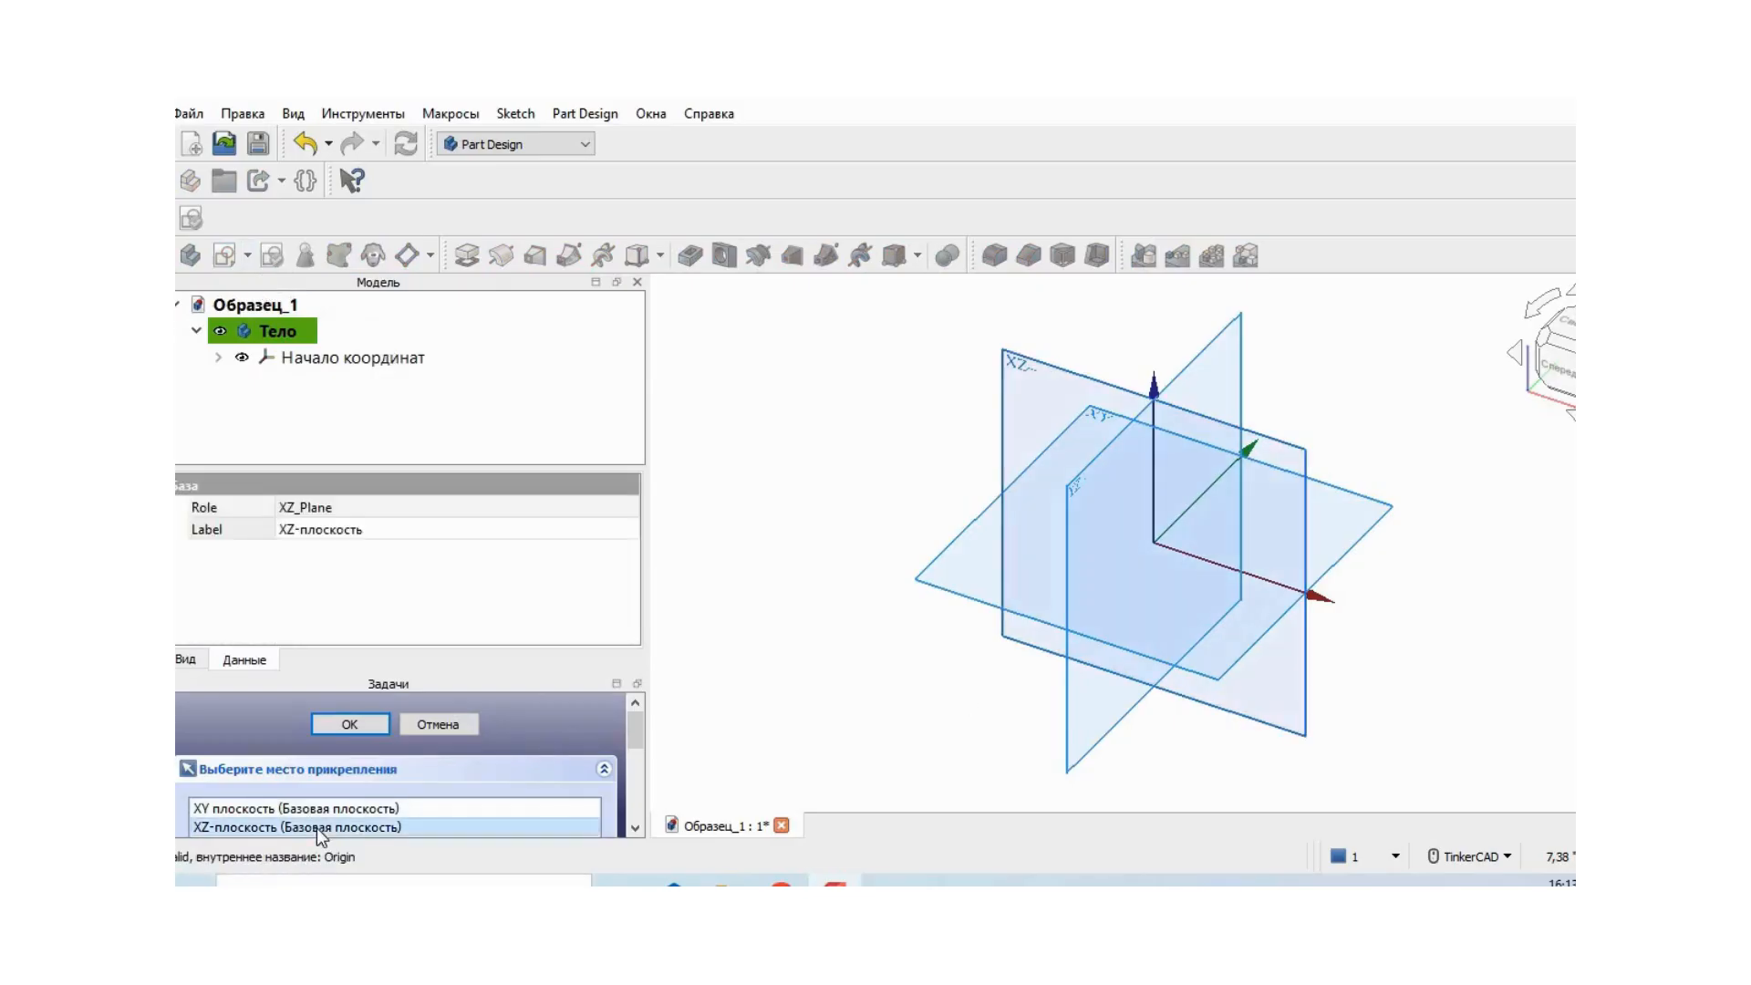
{"action": "left_click", "coordinate": [350, 724]}
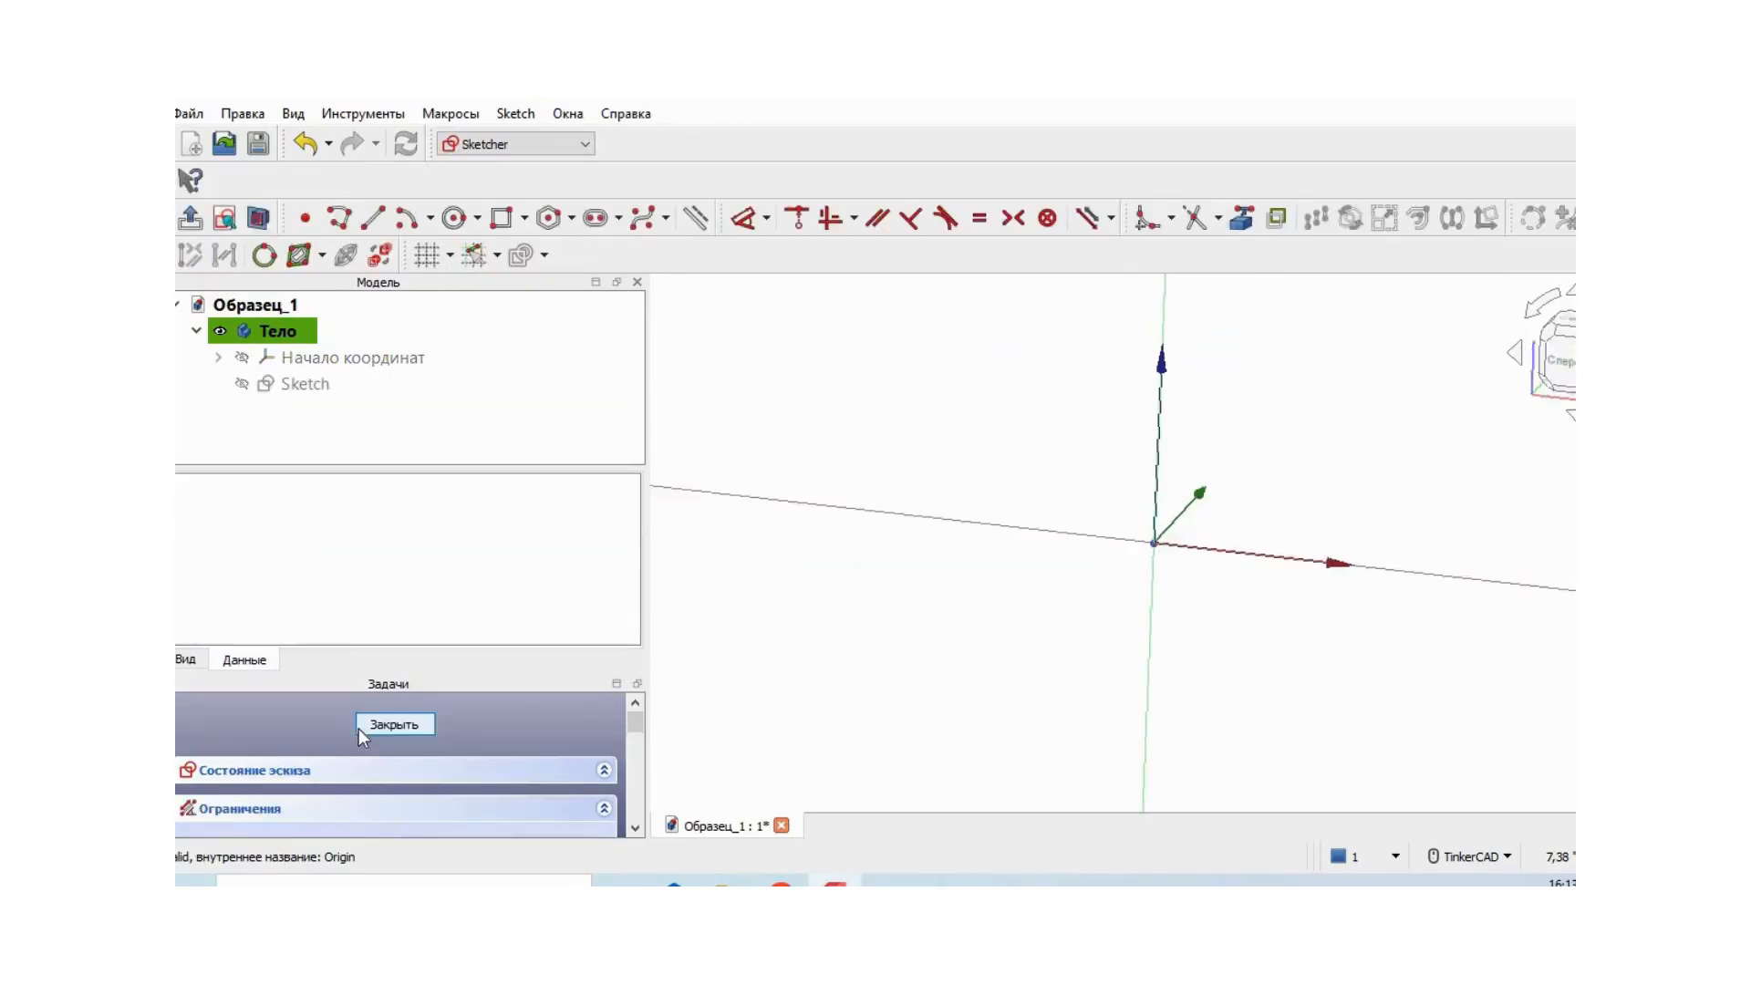
- Sketch a circle about 1.2 in in diameter, centred on the origin
{"action": "left_click", "coordinate": [477, 219]}
{"action": "left_click", "coordinate": [540, 251]}
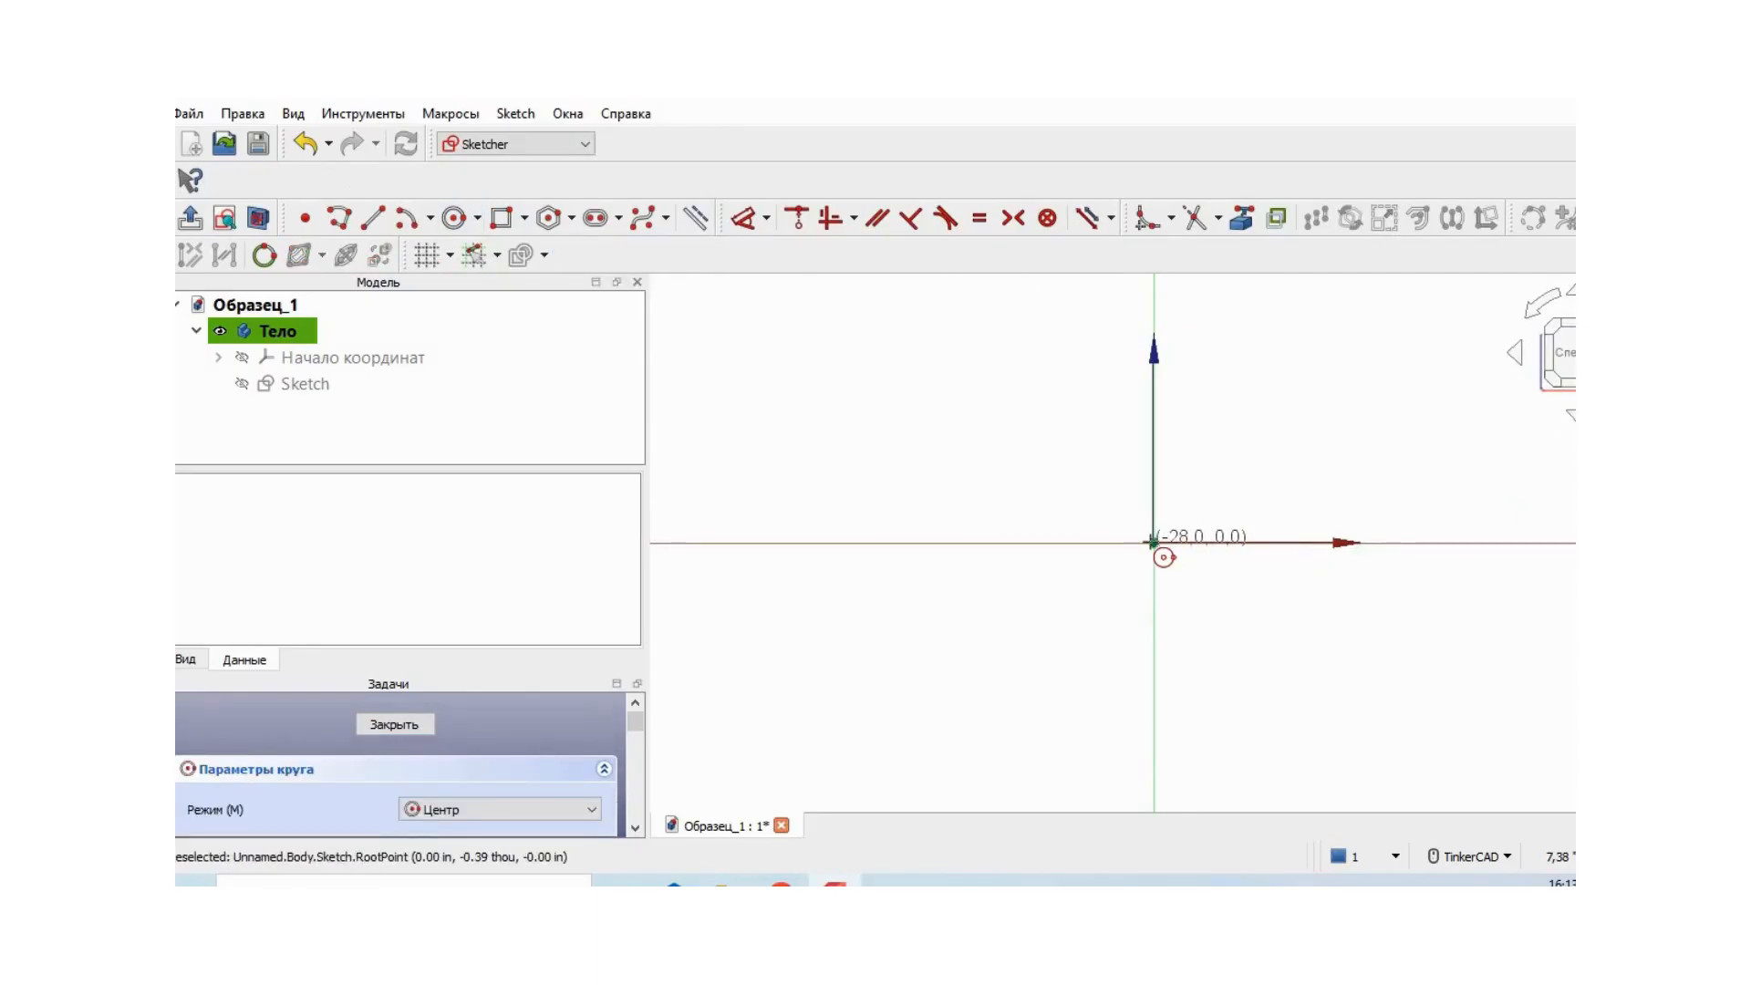
{"action": "left_click", "coordinate": [1154, 542]}
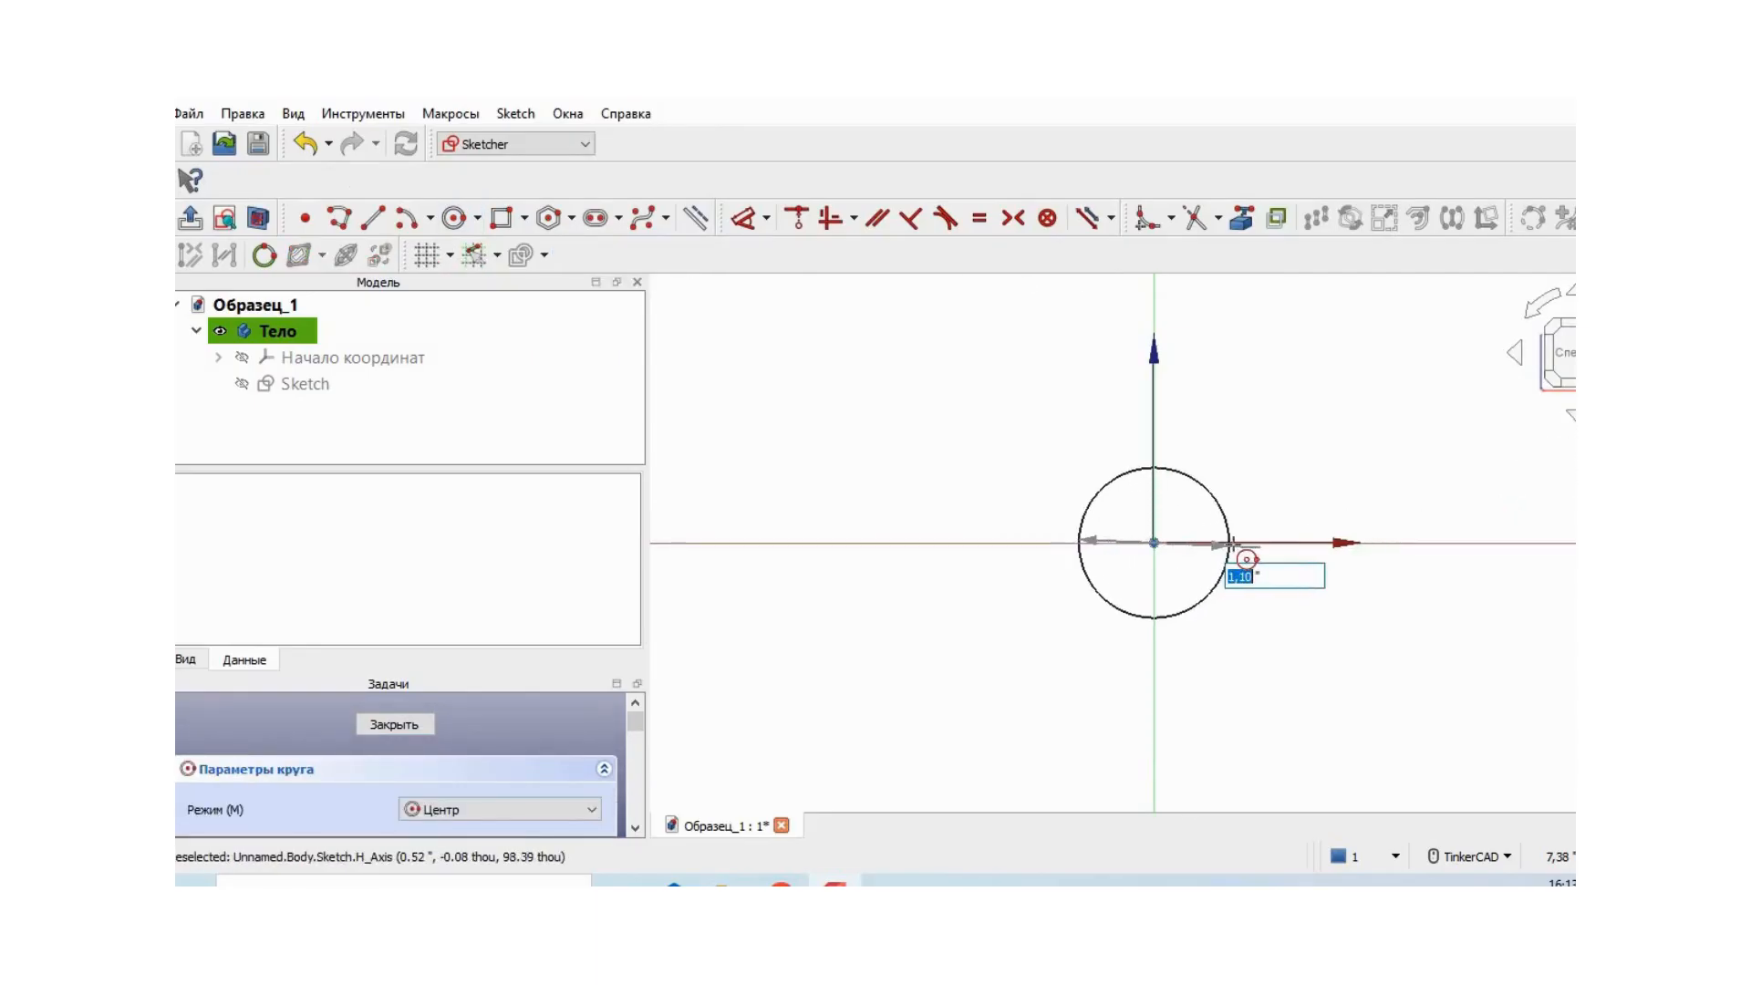
{"action": "left_click", "coordinate": [1249, 558]}
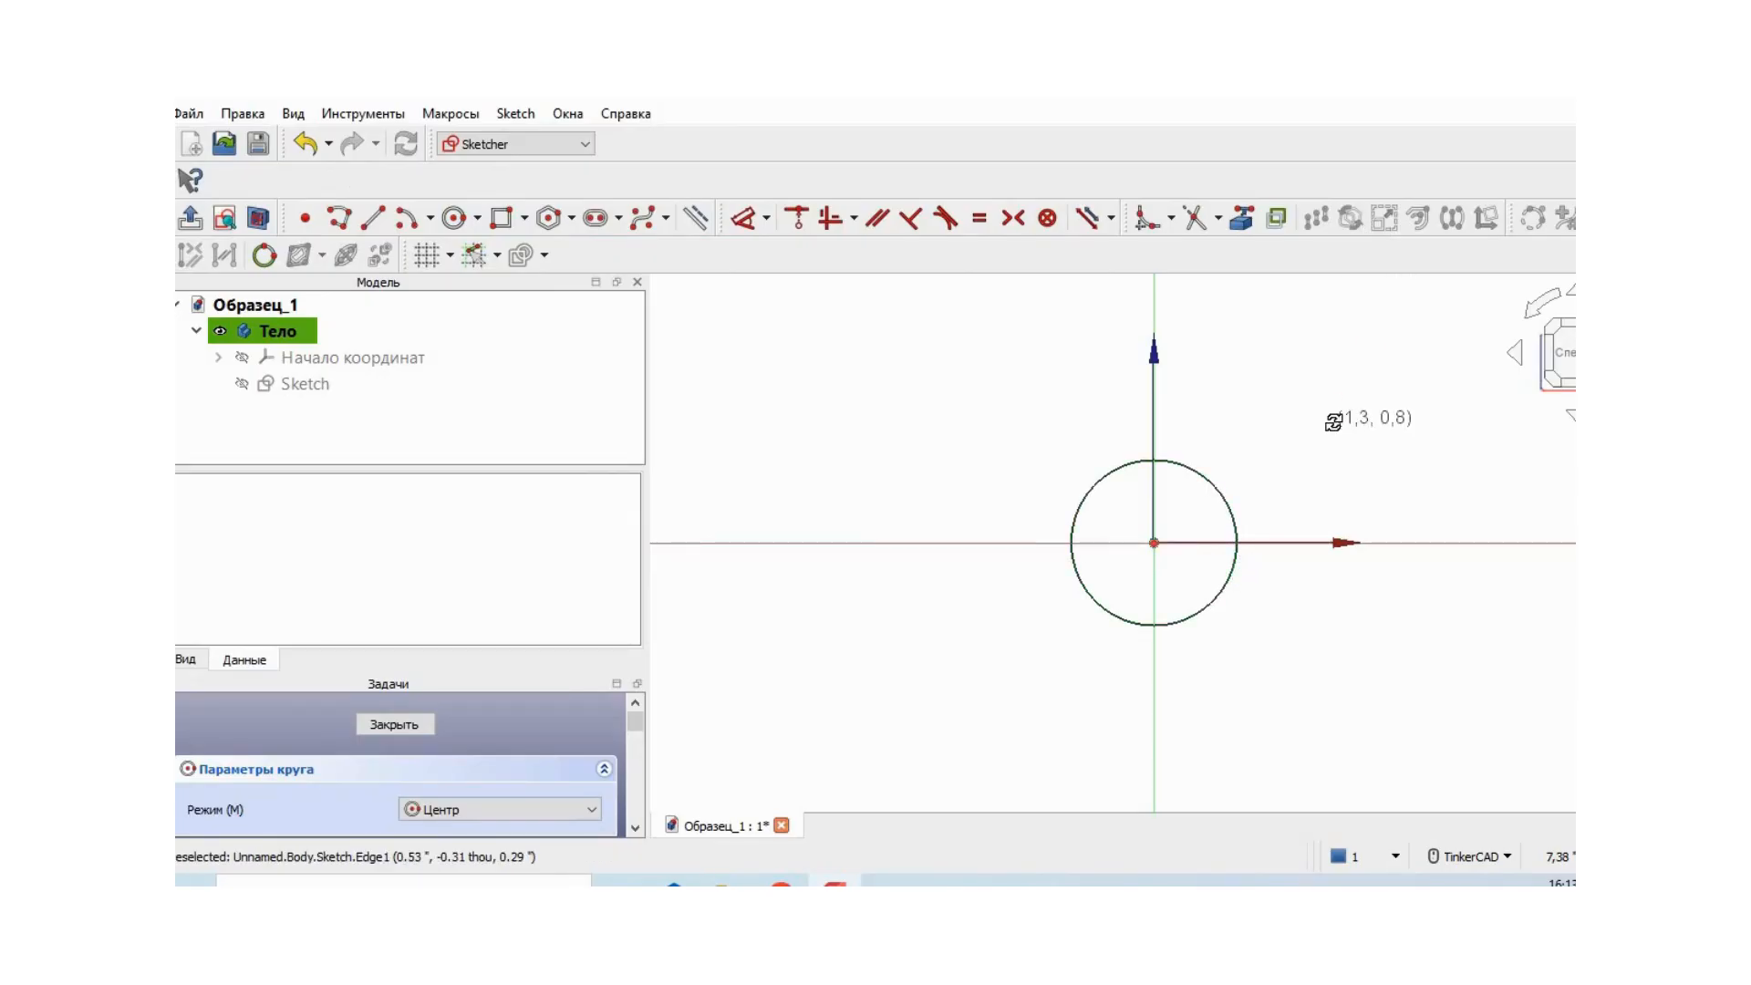
{"action": "right_click", "coordinate": [1332, 421]}
- Constrain the circle's diameter to 1.20 in and close the sketch
{"action": "left_click", "coordinate": [766, 219]}
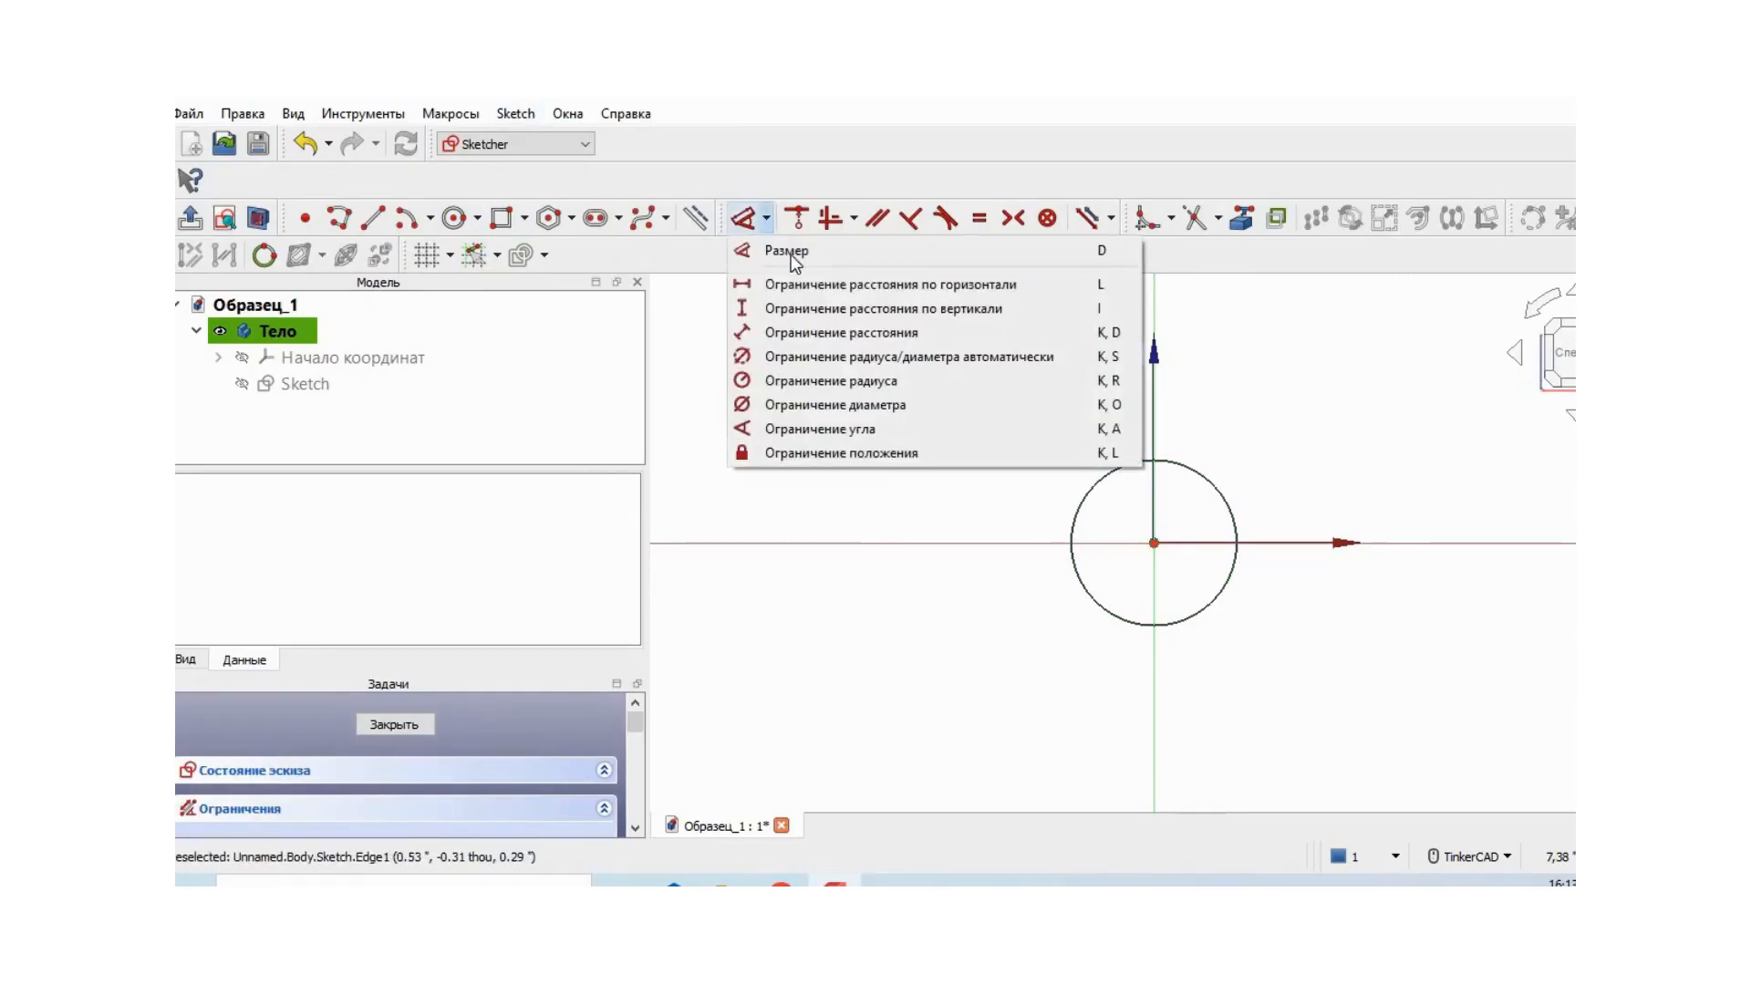
{"action": "left_click", "coordinate": [884, 403]}
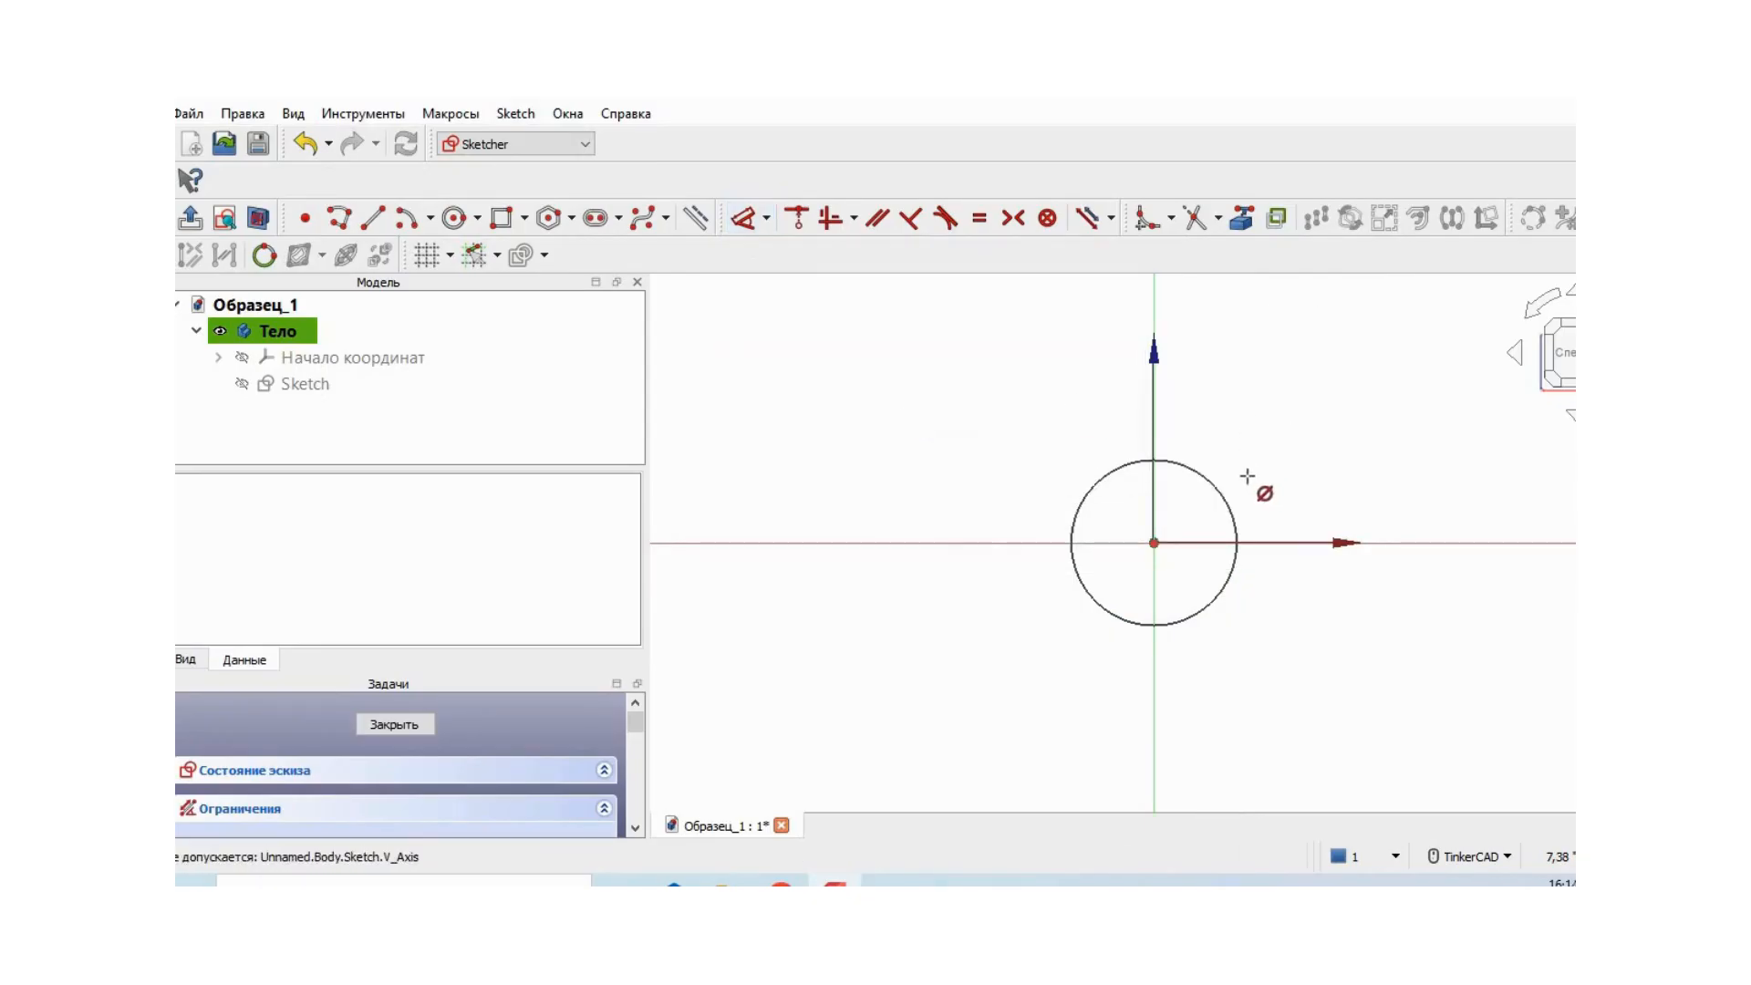
{"action": "left_click", "coordinate": [1231, 487]}
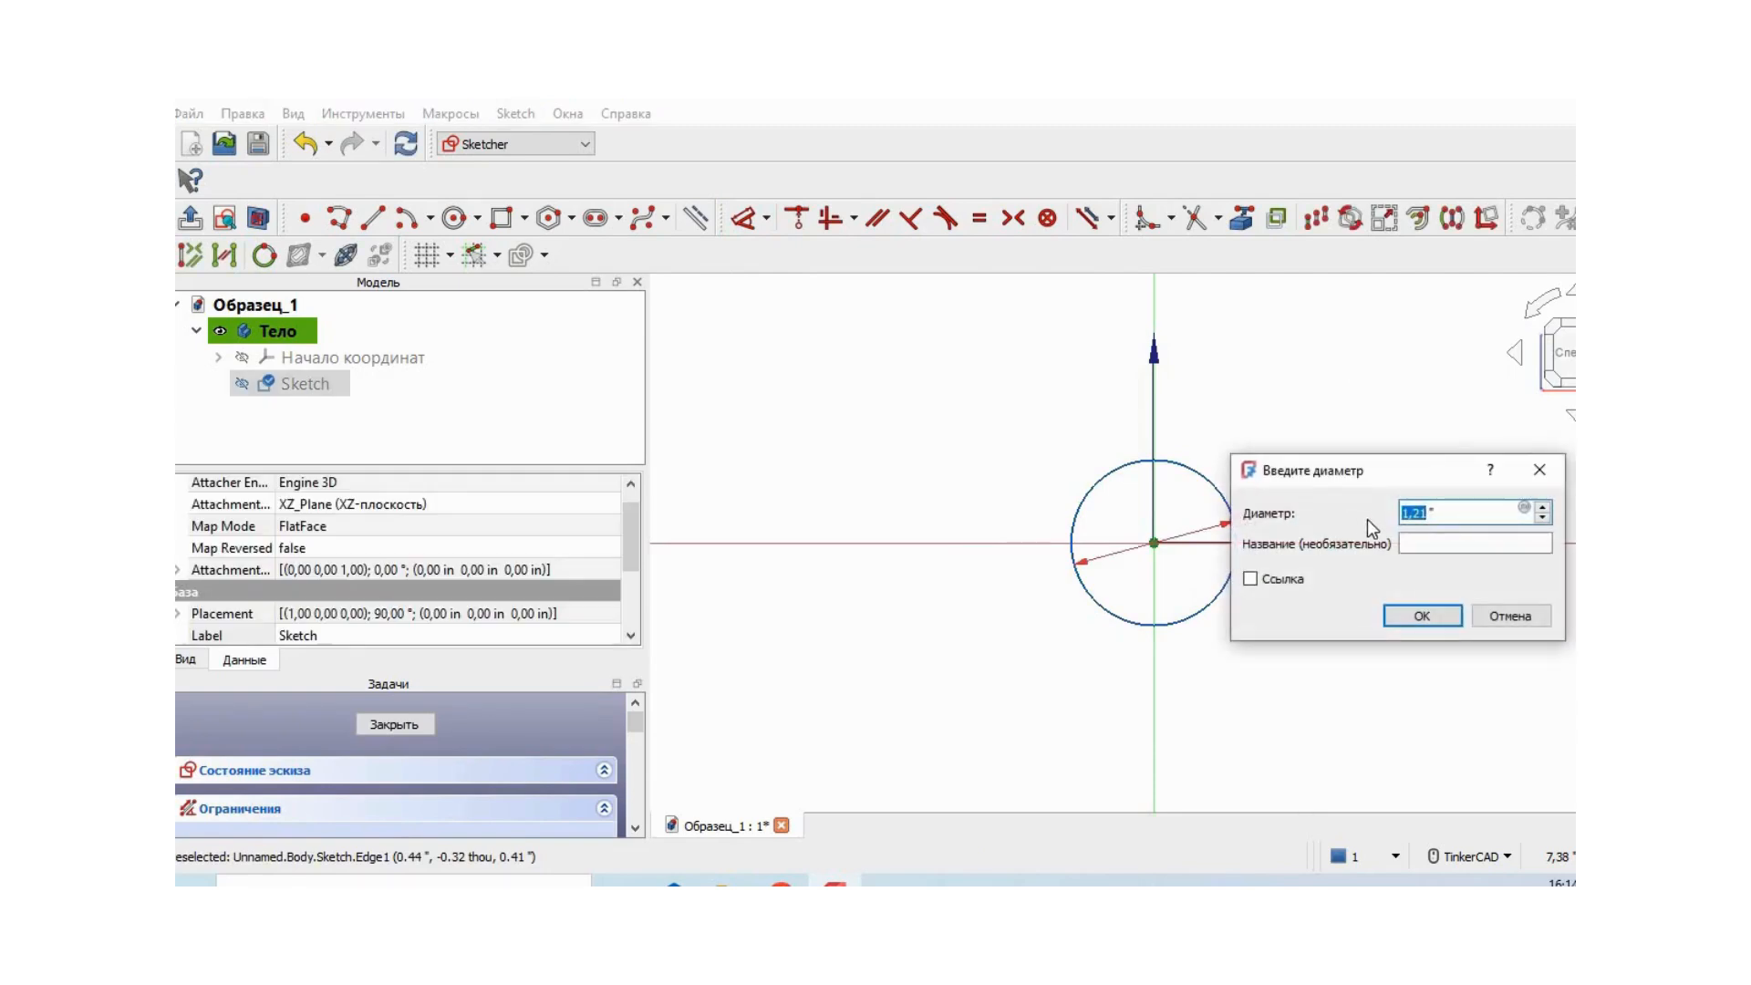
{"action": "left_click", "coordinate": [1429, 513]}
{"action": "key", "text": "BackSpace"}
{"action": "type", "text": "0"}
{"action": "left_click", "coordinate": [1450, 618]}
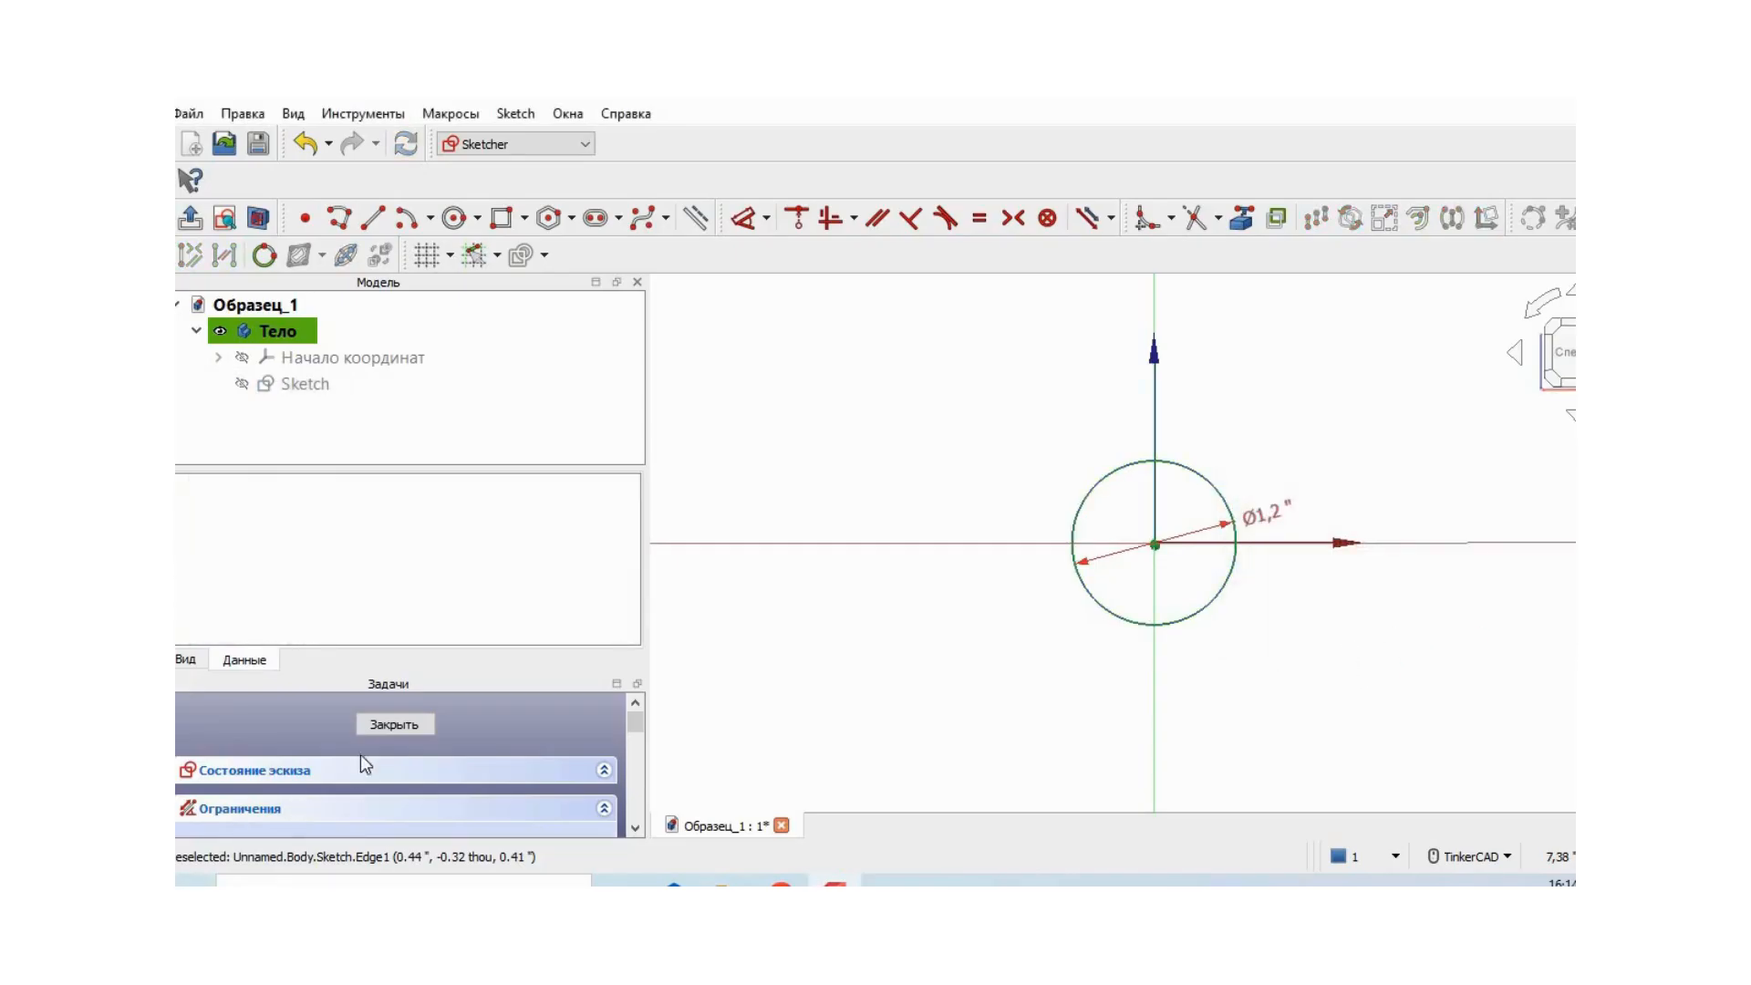
{"action": "left_click", "coordinate": [393, 725]}
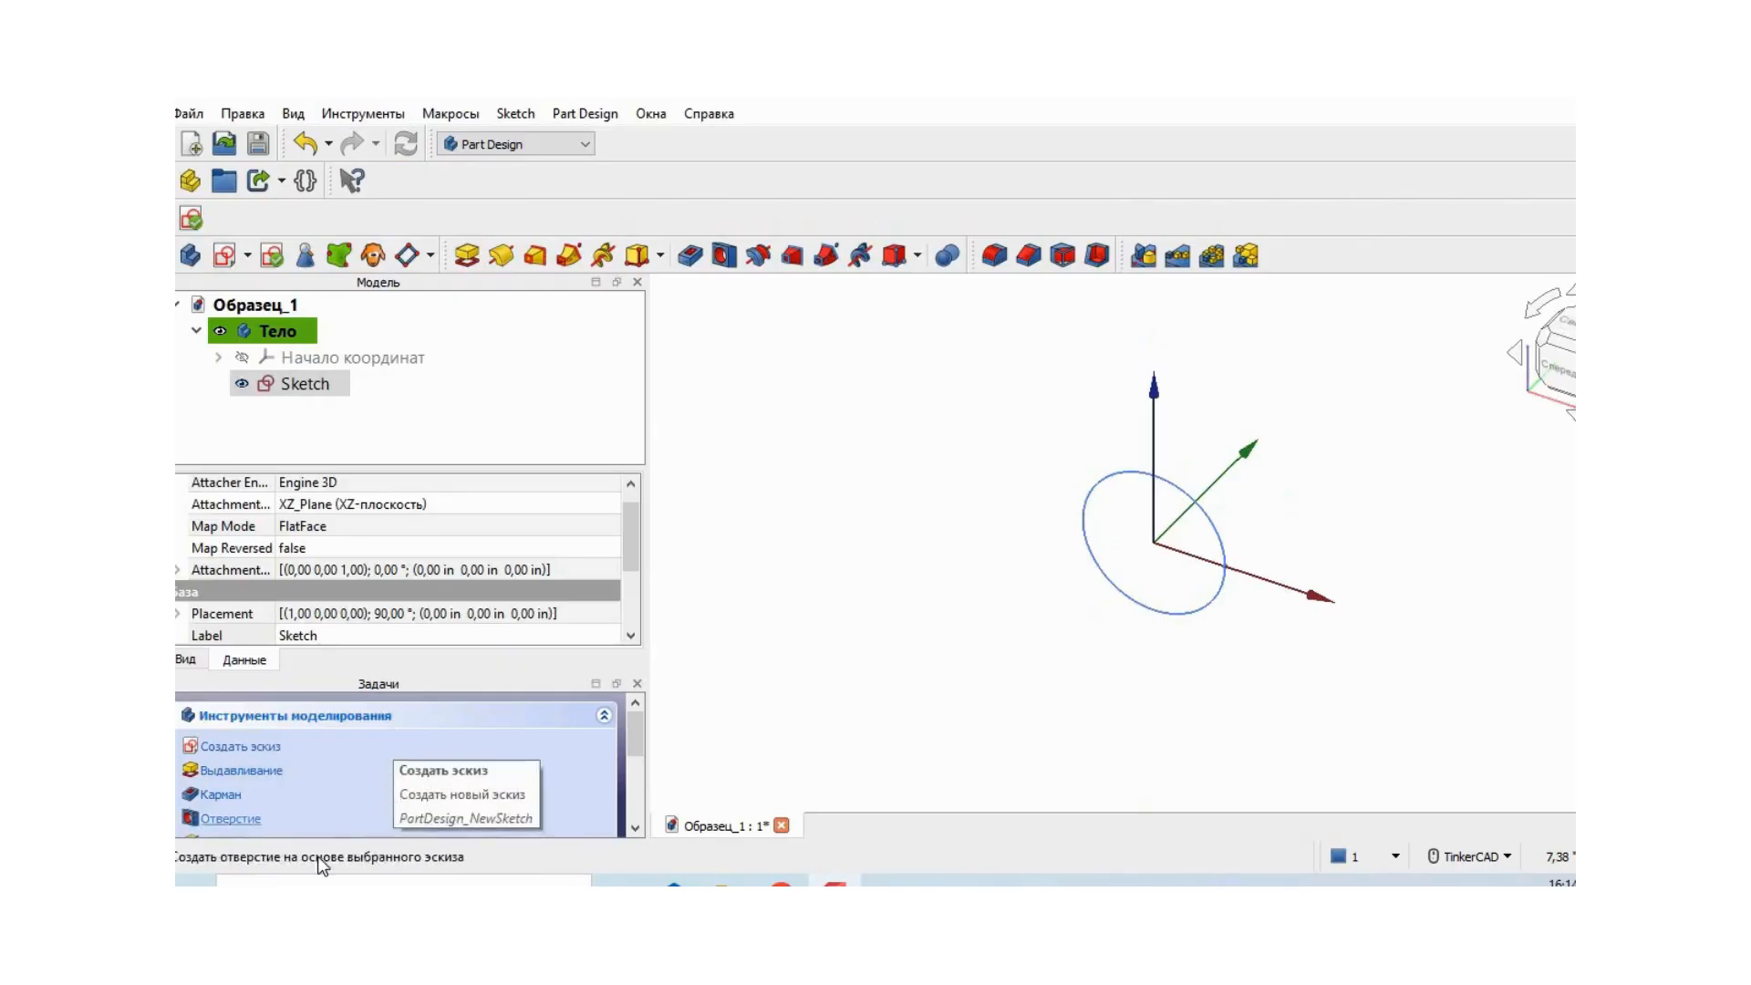
- Pad the circle sketch to a length of 3.00 in
{"action": "left_click", "coordinate": [263, 773]}
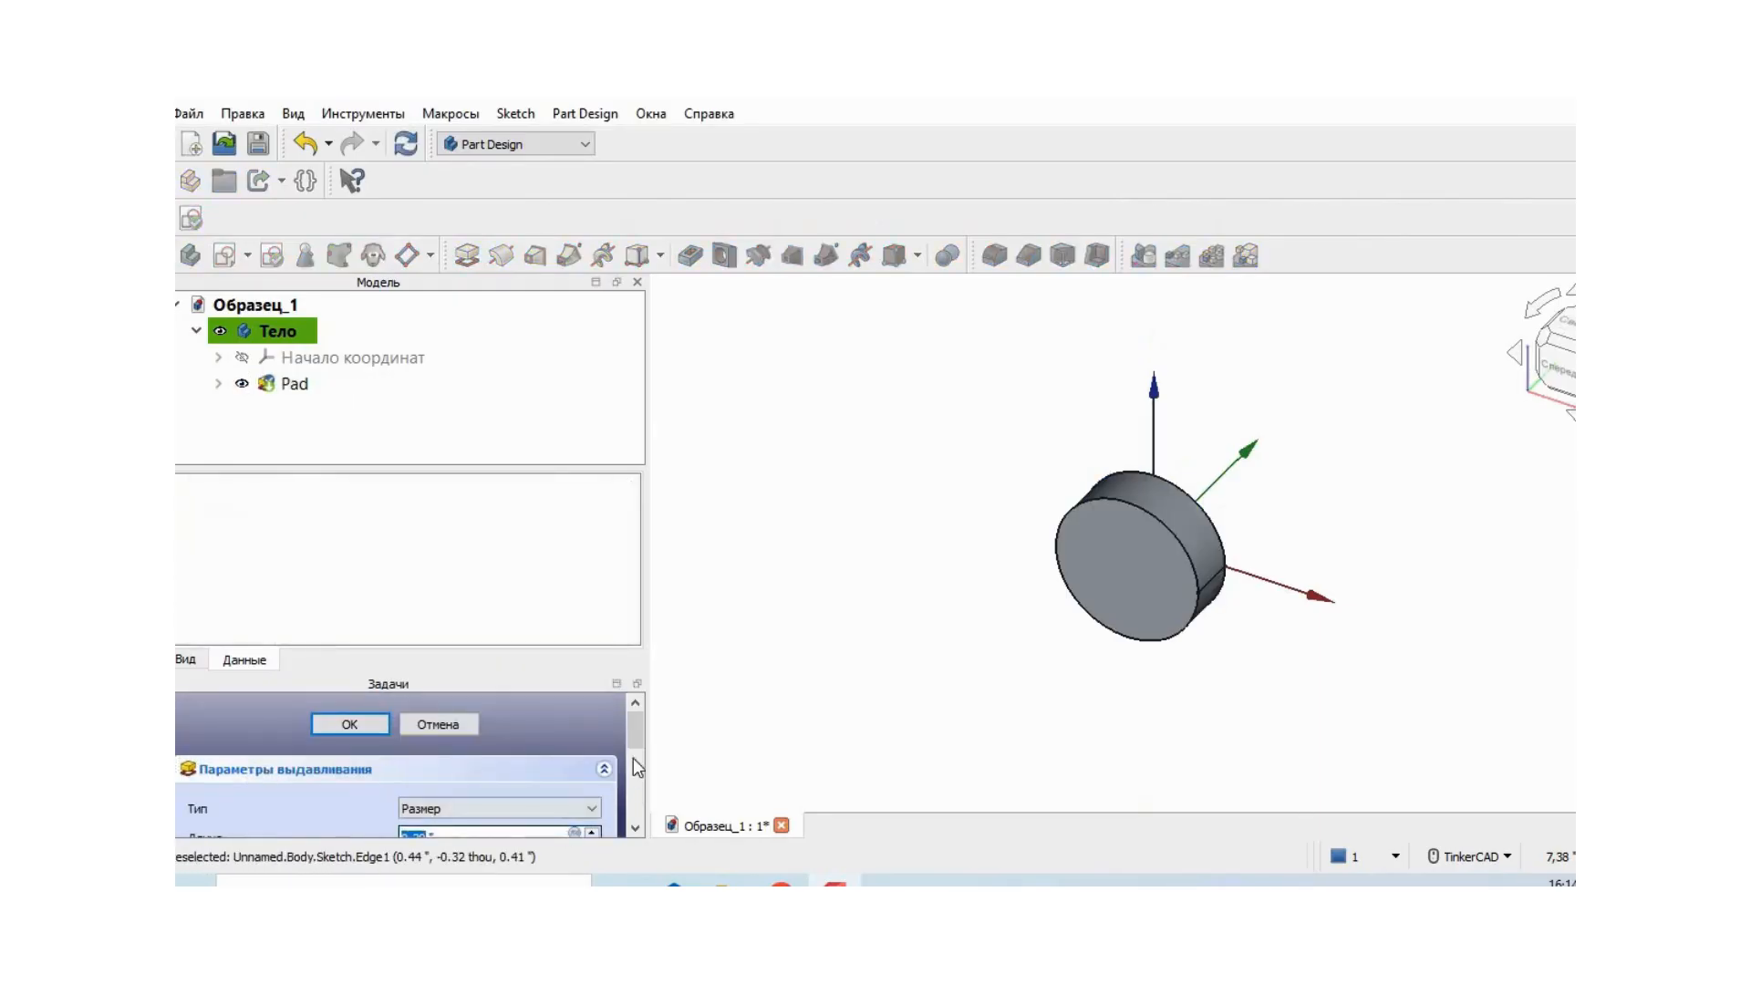
{"action": "left_click_drag", "start_coordinate": [633, 731], "coordinate": [633, 753]}
{"action": "left_click", "coordinate": [417, 767]}
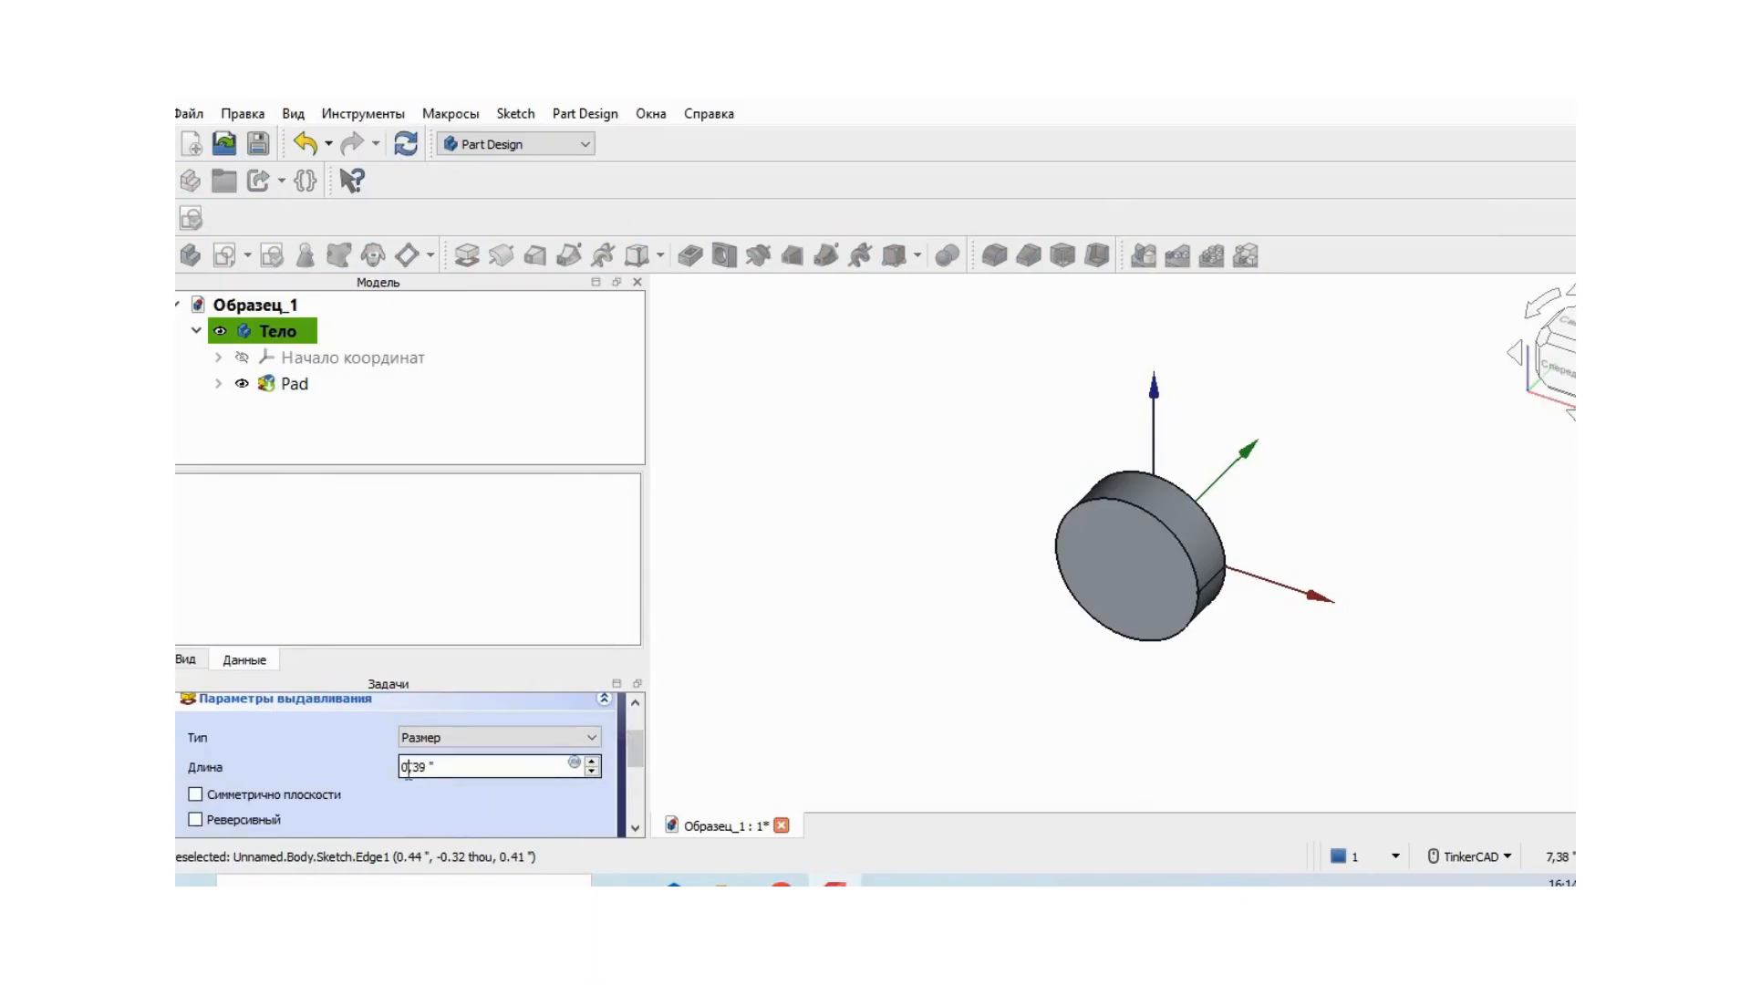
{"action": "type", "text": "3,"}
{"action": "key", "text": "BackSpace"}
{"action": "key", "text": "BackSpace"}
{"action": "type", "text": "00"}
{"action": "left_click_drag", "start_coordinate": [638, 748], "coordinate": [639, 726]}
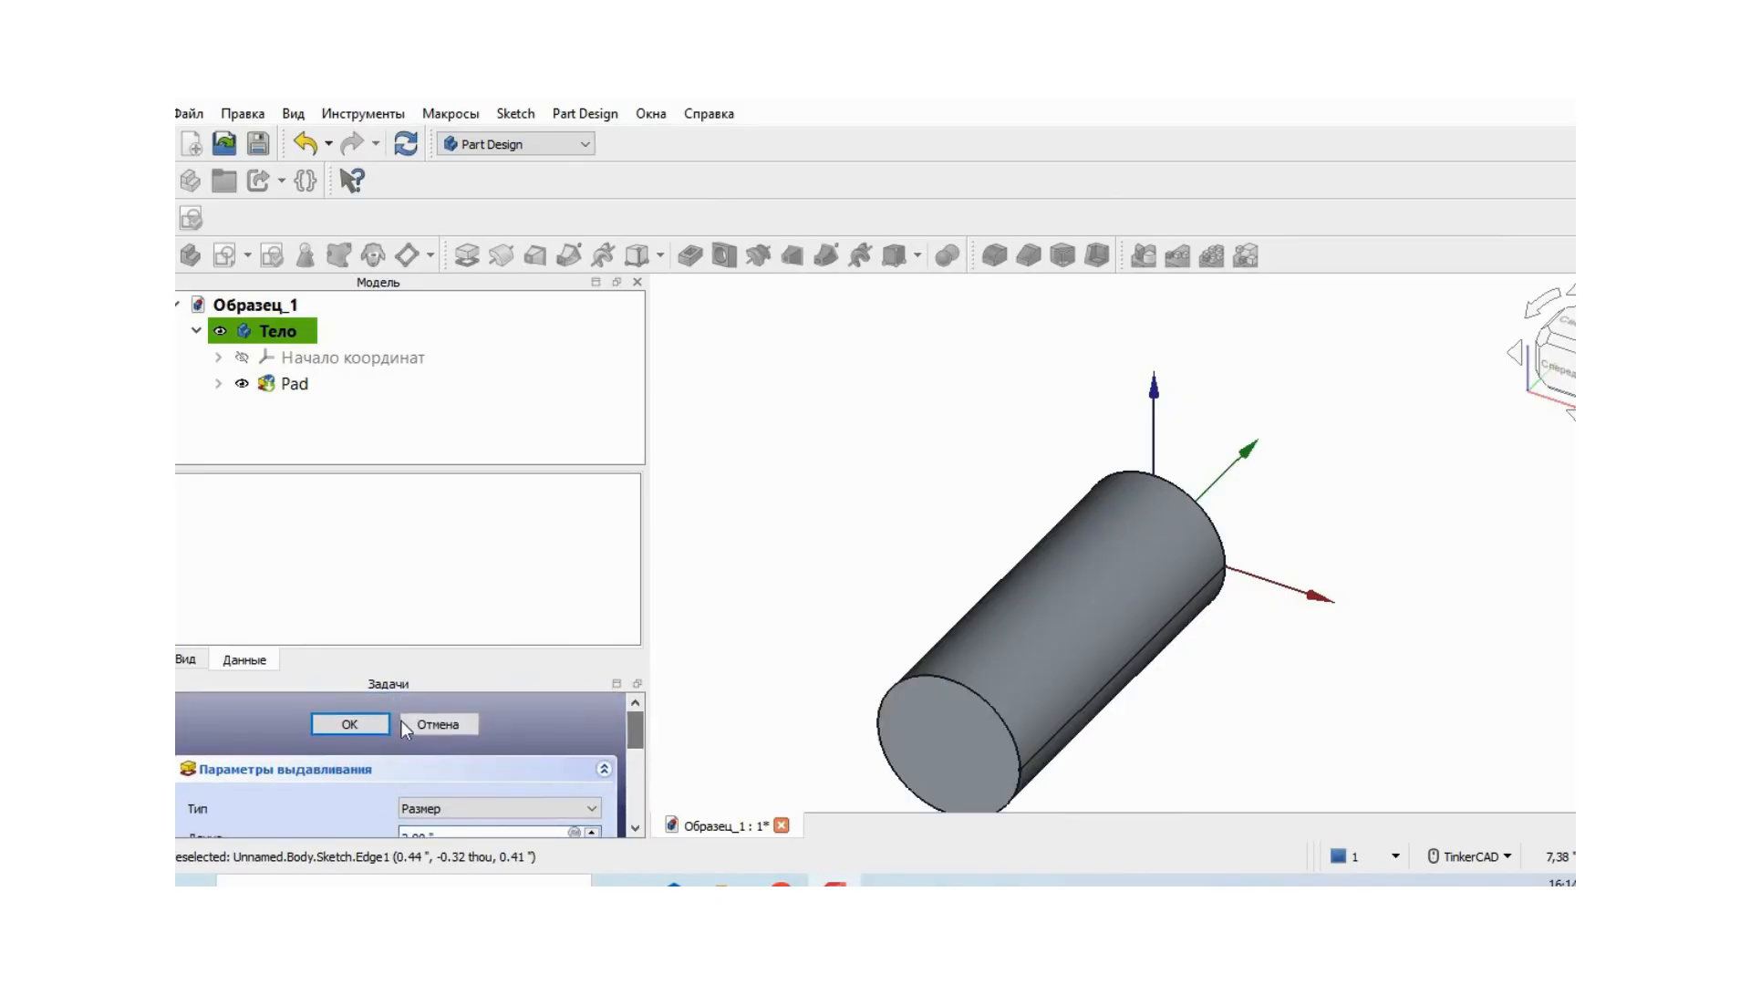
{"action": "left_click", "coordinate": [375, 722]}
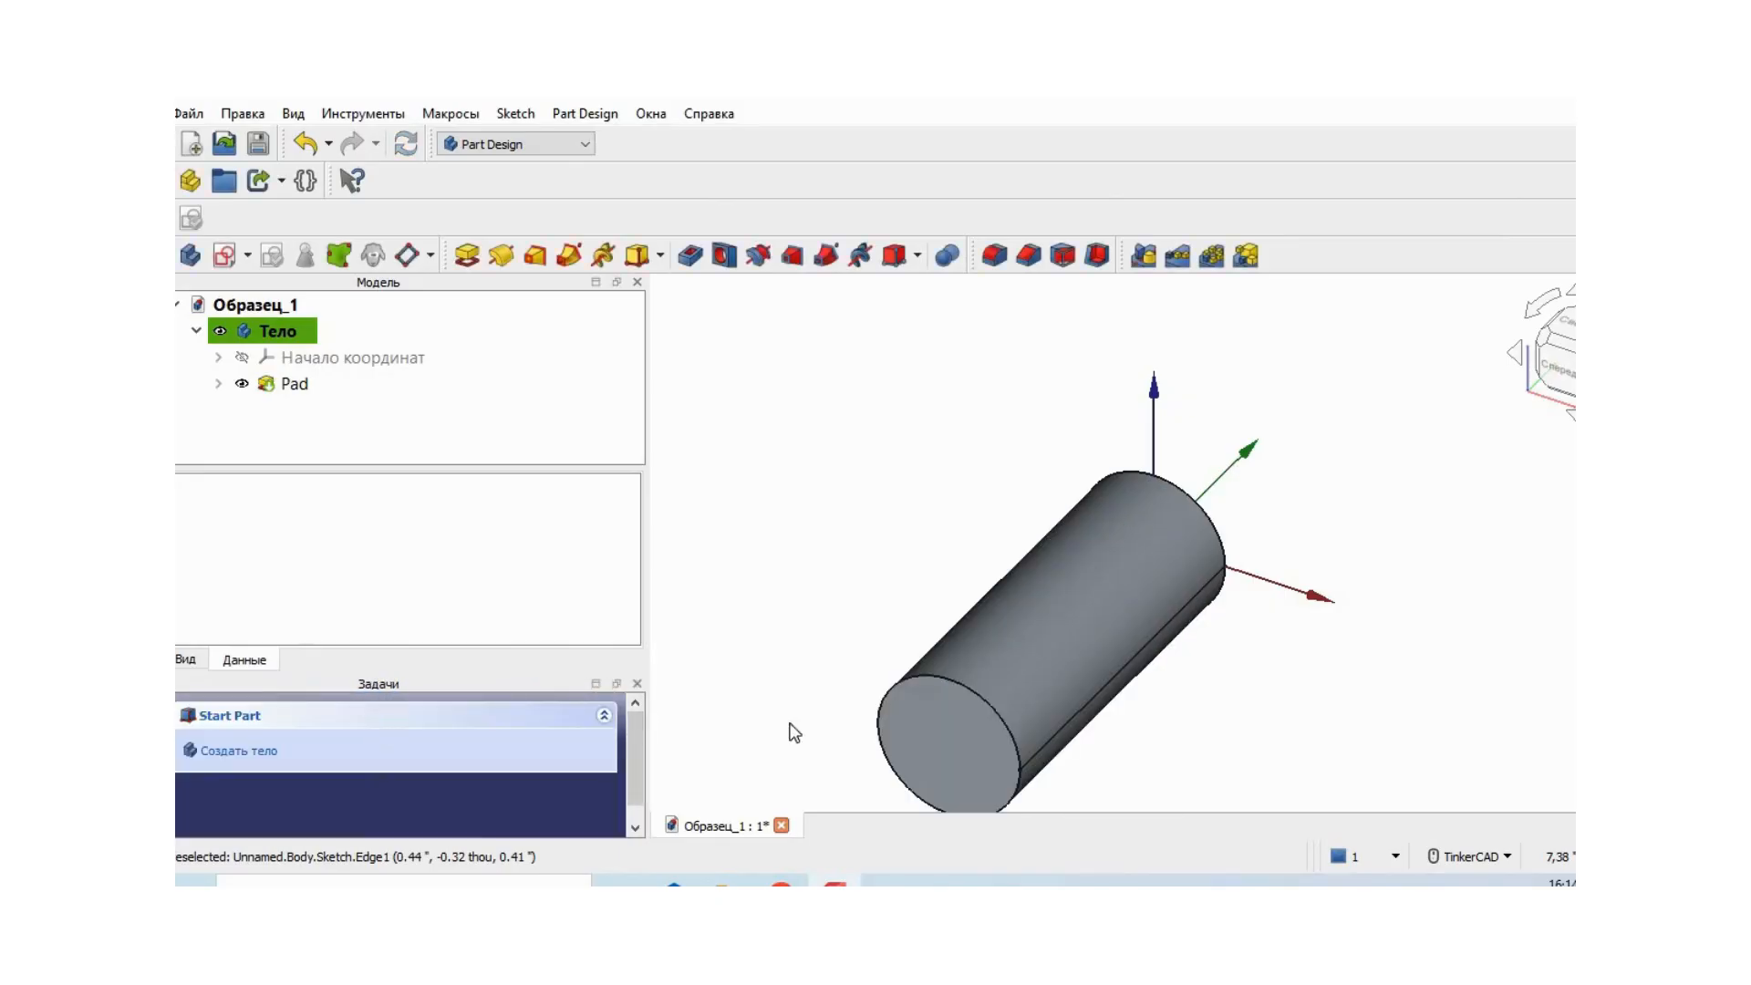
- Start a new sketch on the XY plane through the padded cylinder
{"action": "middle_click_drag", "start_coordinate": [1311, 682], "coordinate": [1288, 580]}
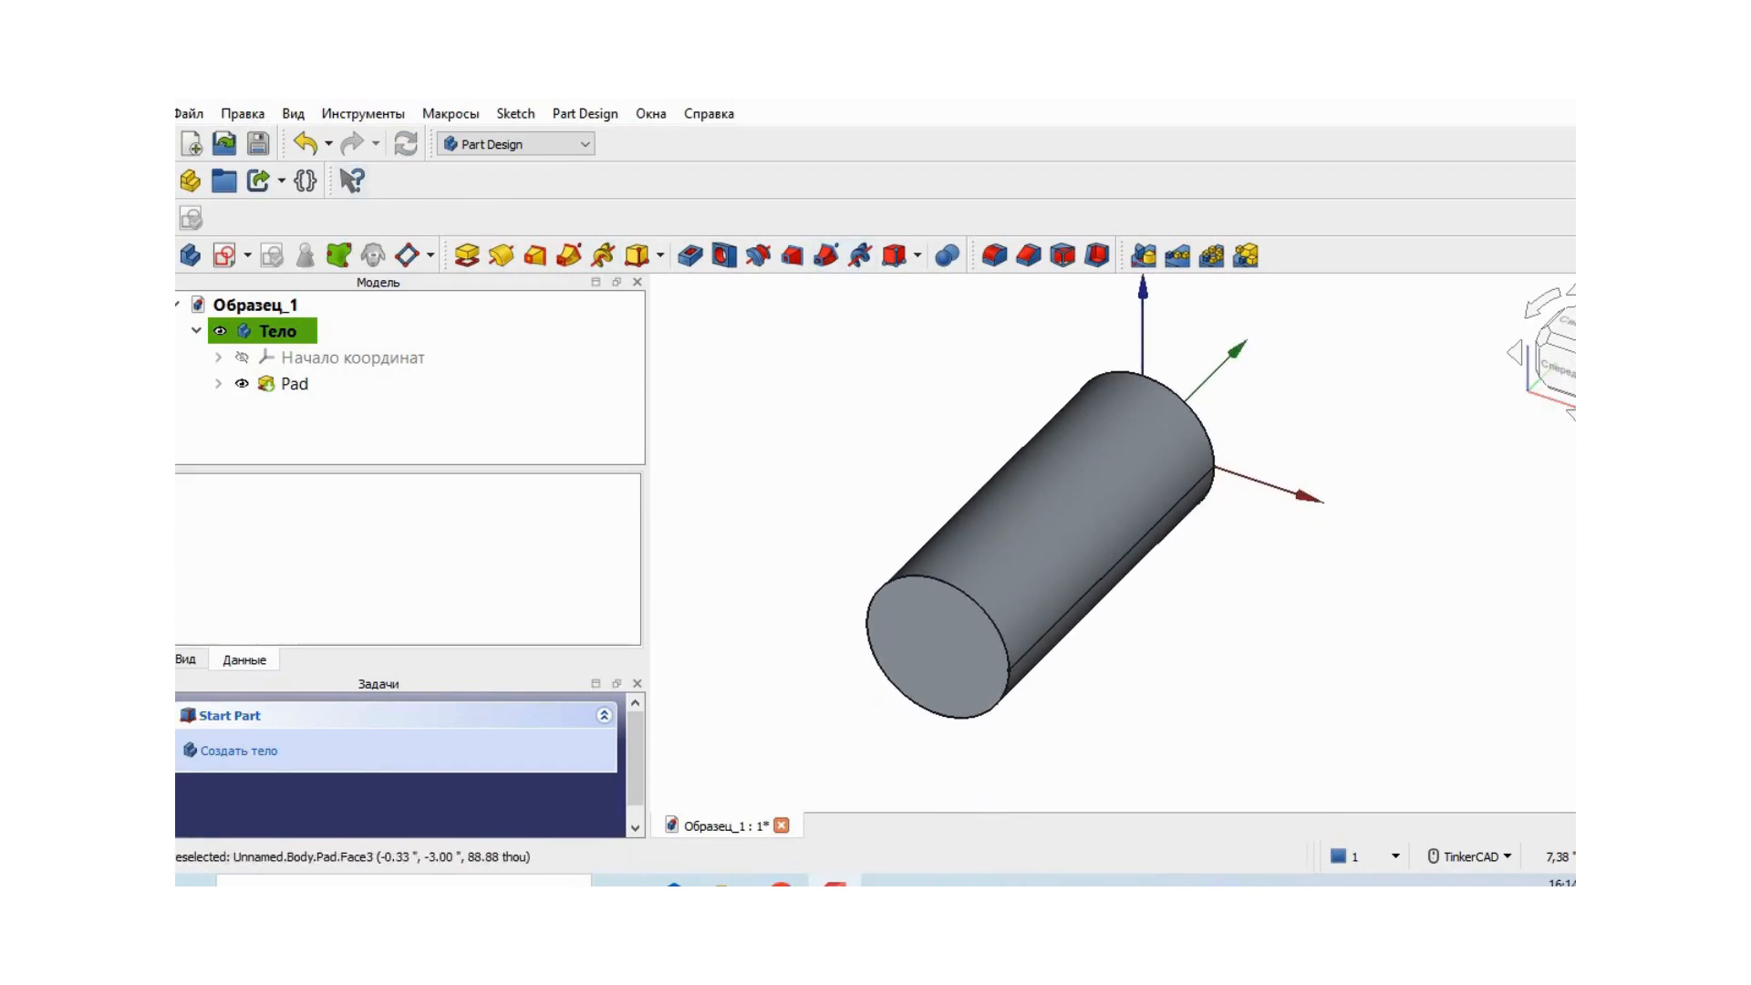
{"action": "left_click", "coordinate": [248, 255]}
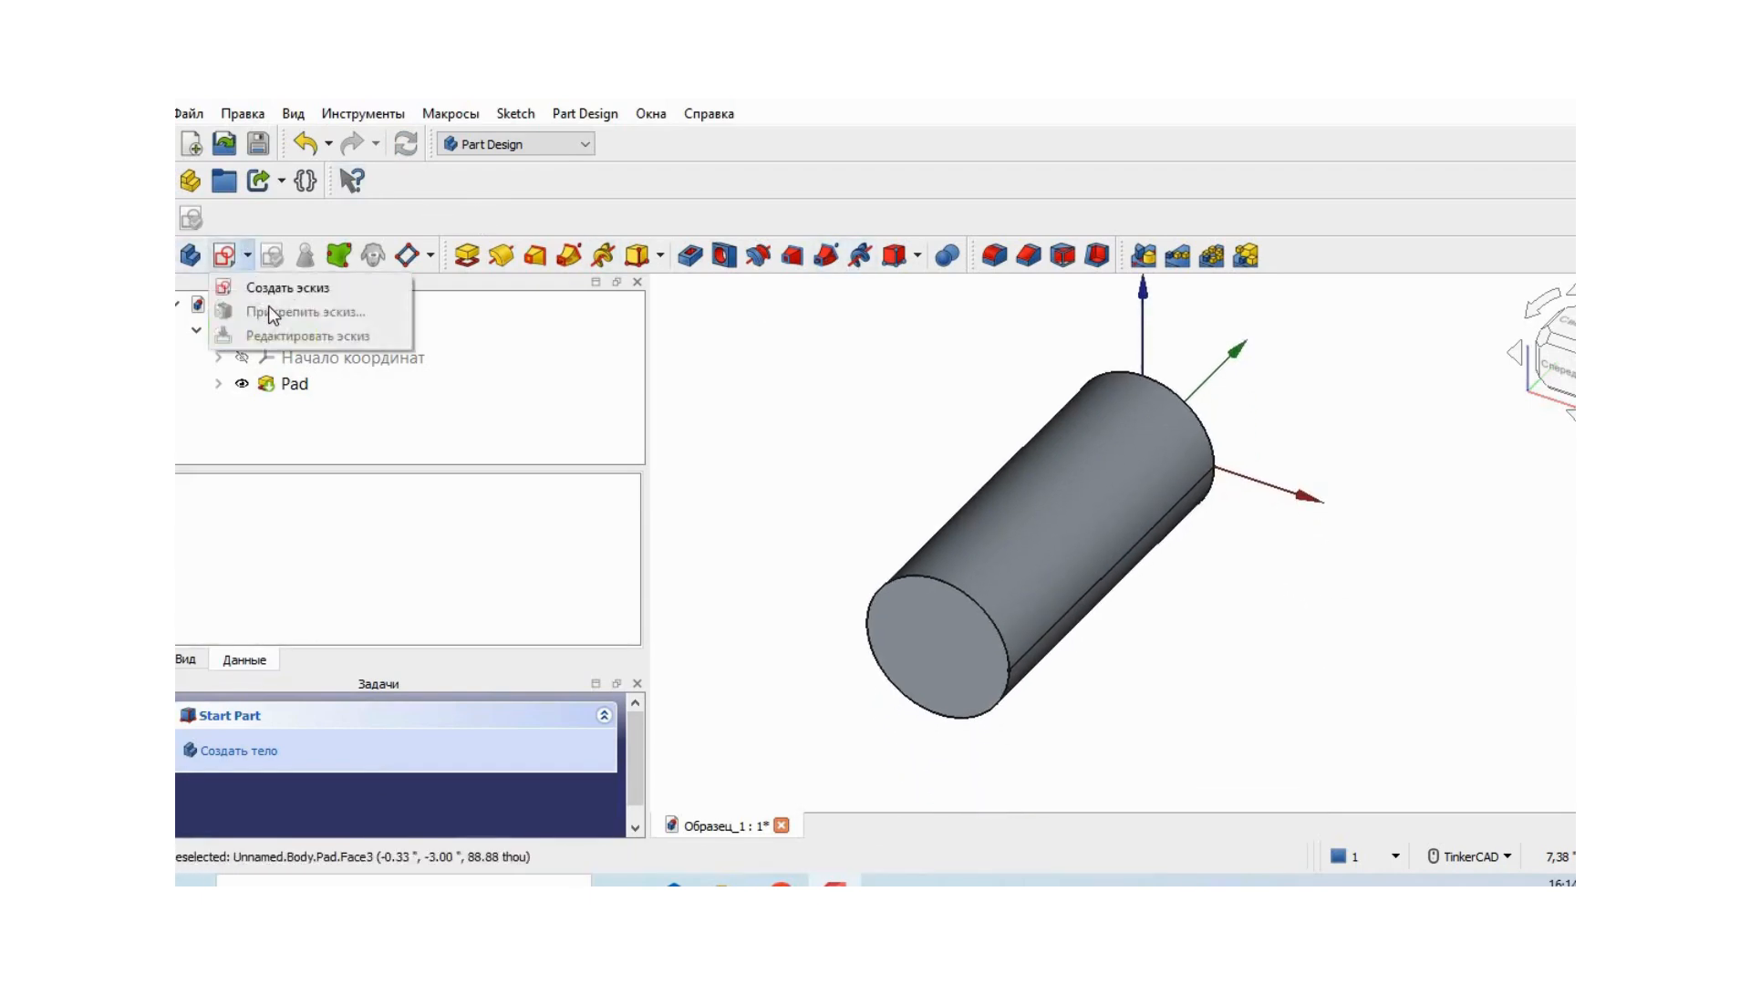
{"action": "left_click", "coordinate": [278, 288]}
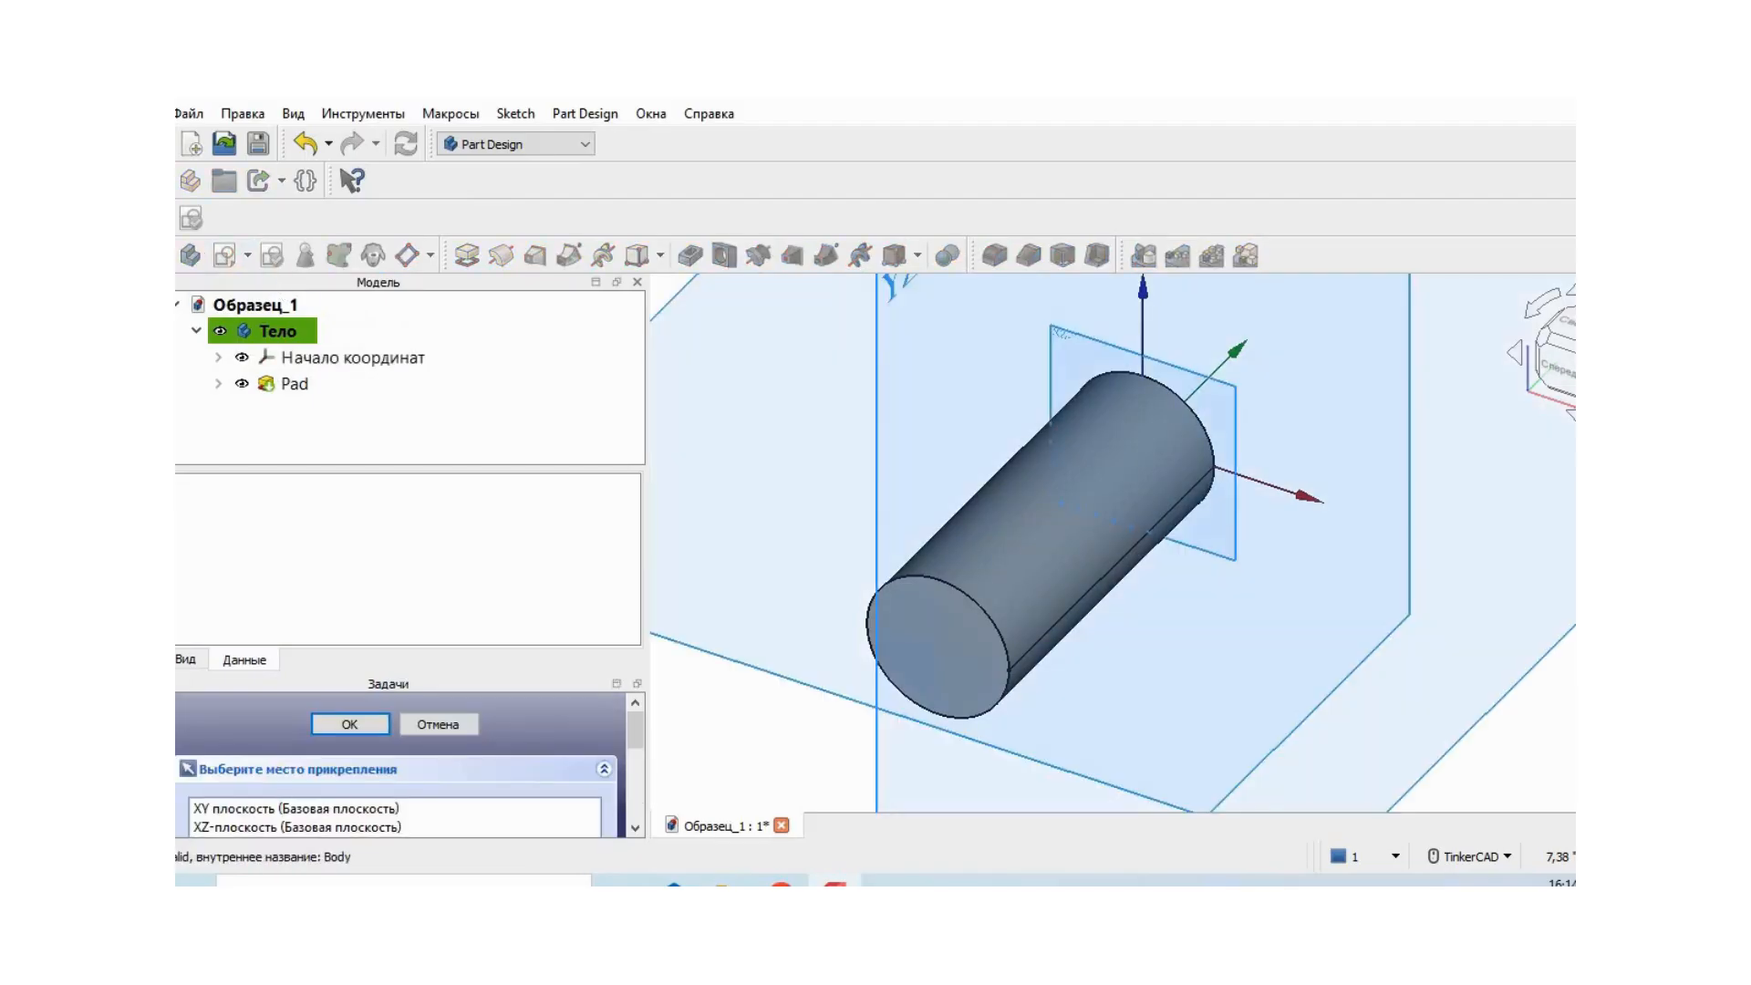
{"action": "left_click", "coordinate": [381, 808]}
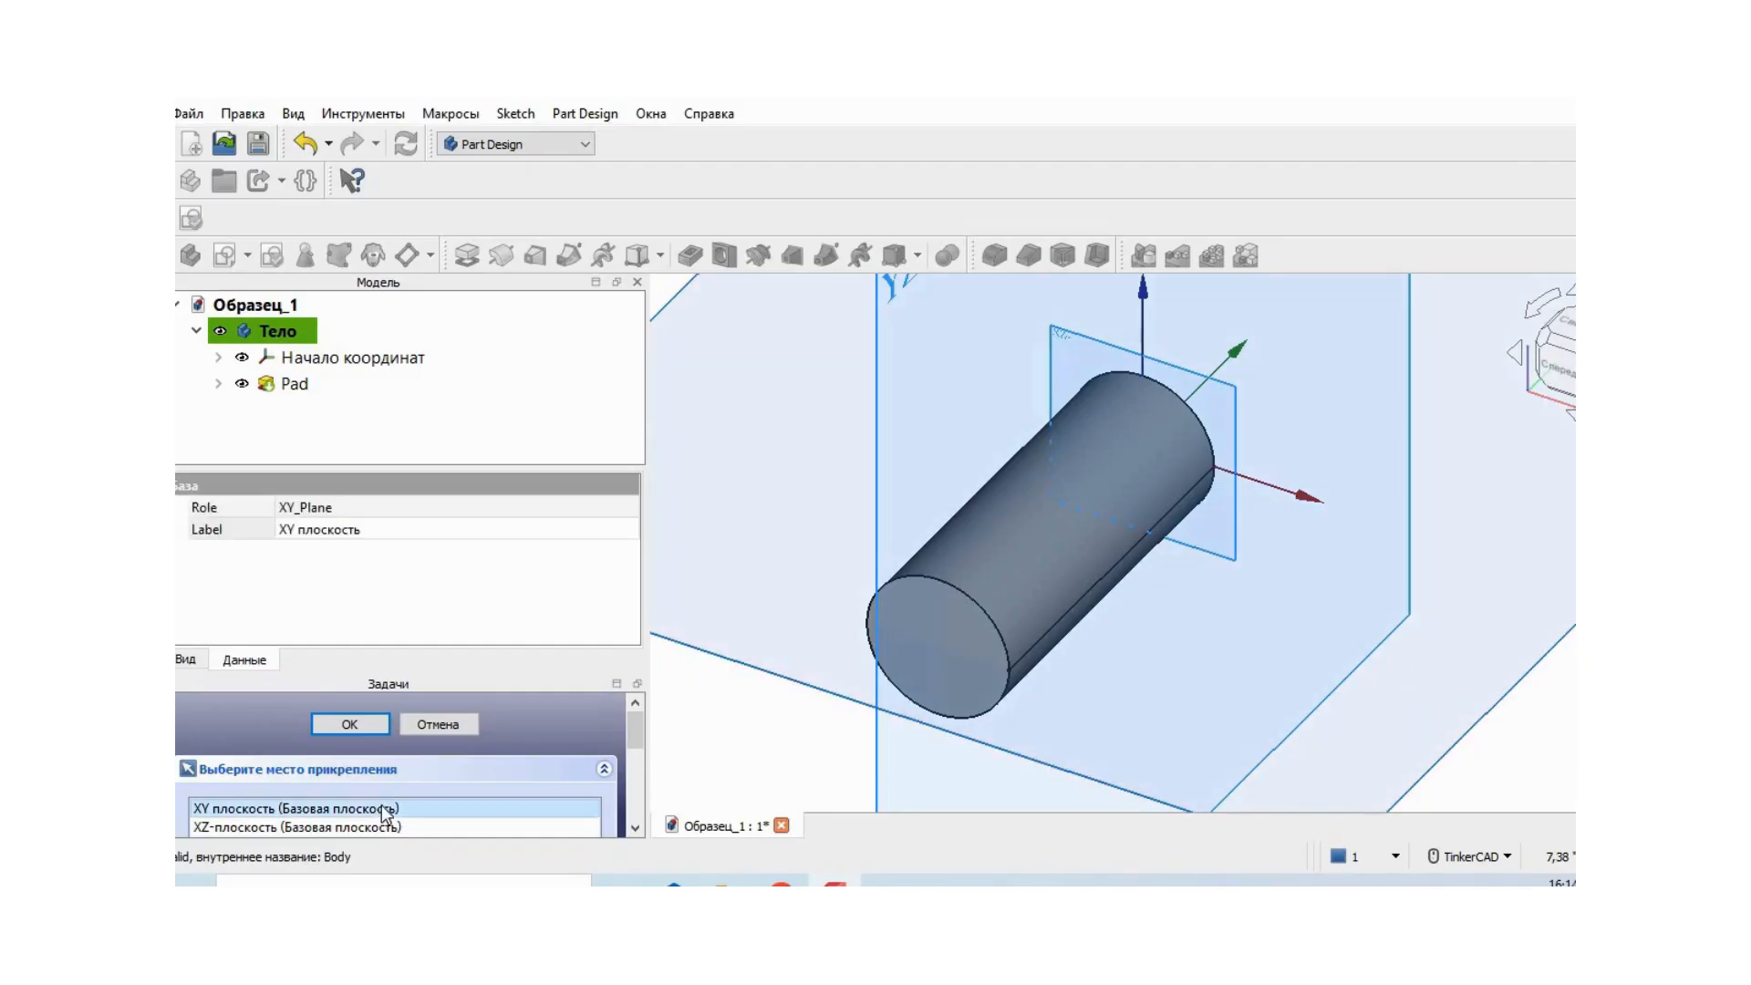
{"action": "left_click", "coordinate": [355, 723]}
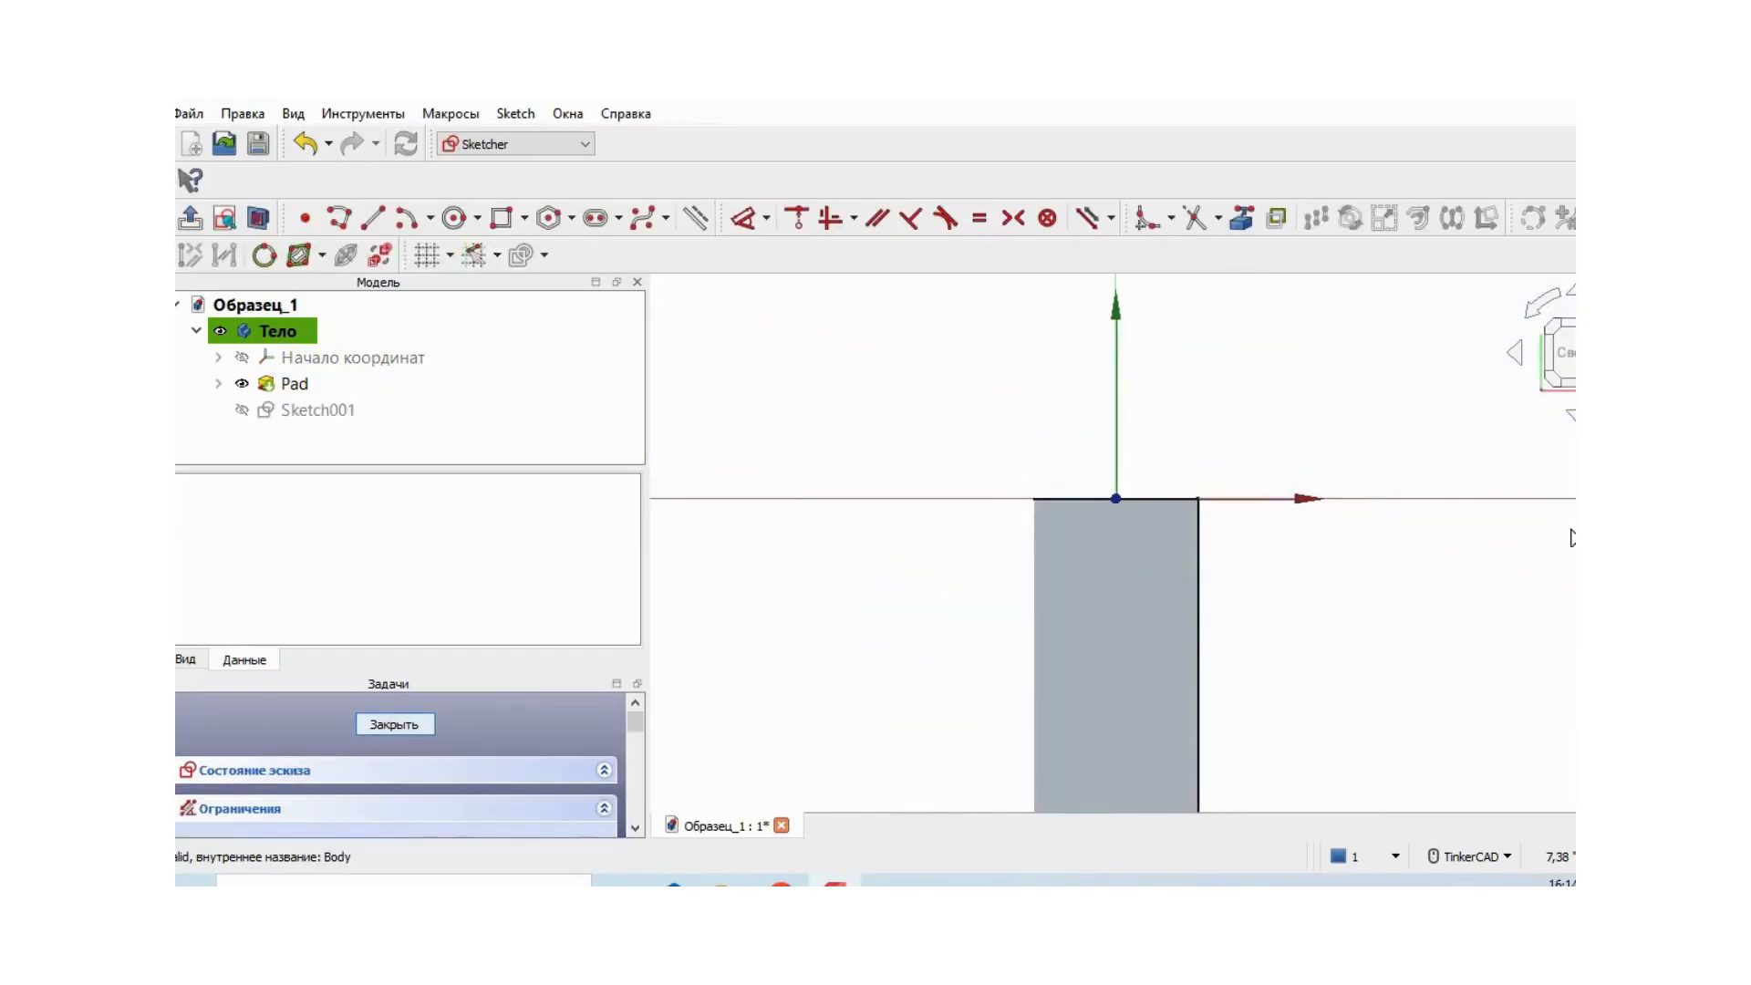
- Turn the sketch view so the cylinder lies horizontally and add its upper long edge as external geometry
{"action": "left_click", "coordinate": [1535, 310]}
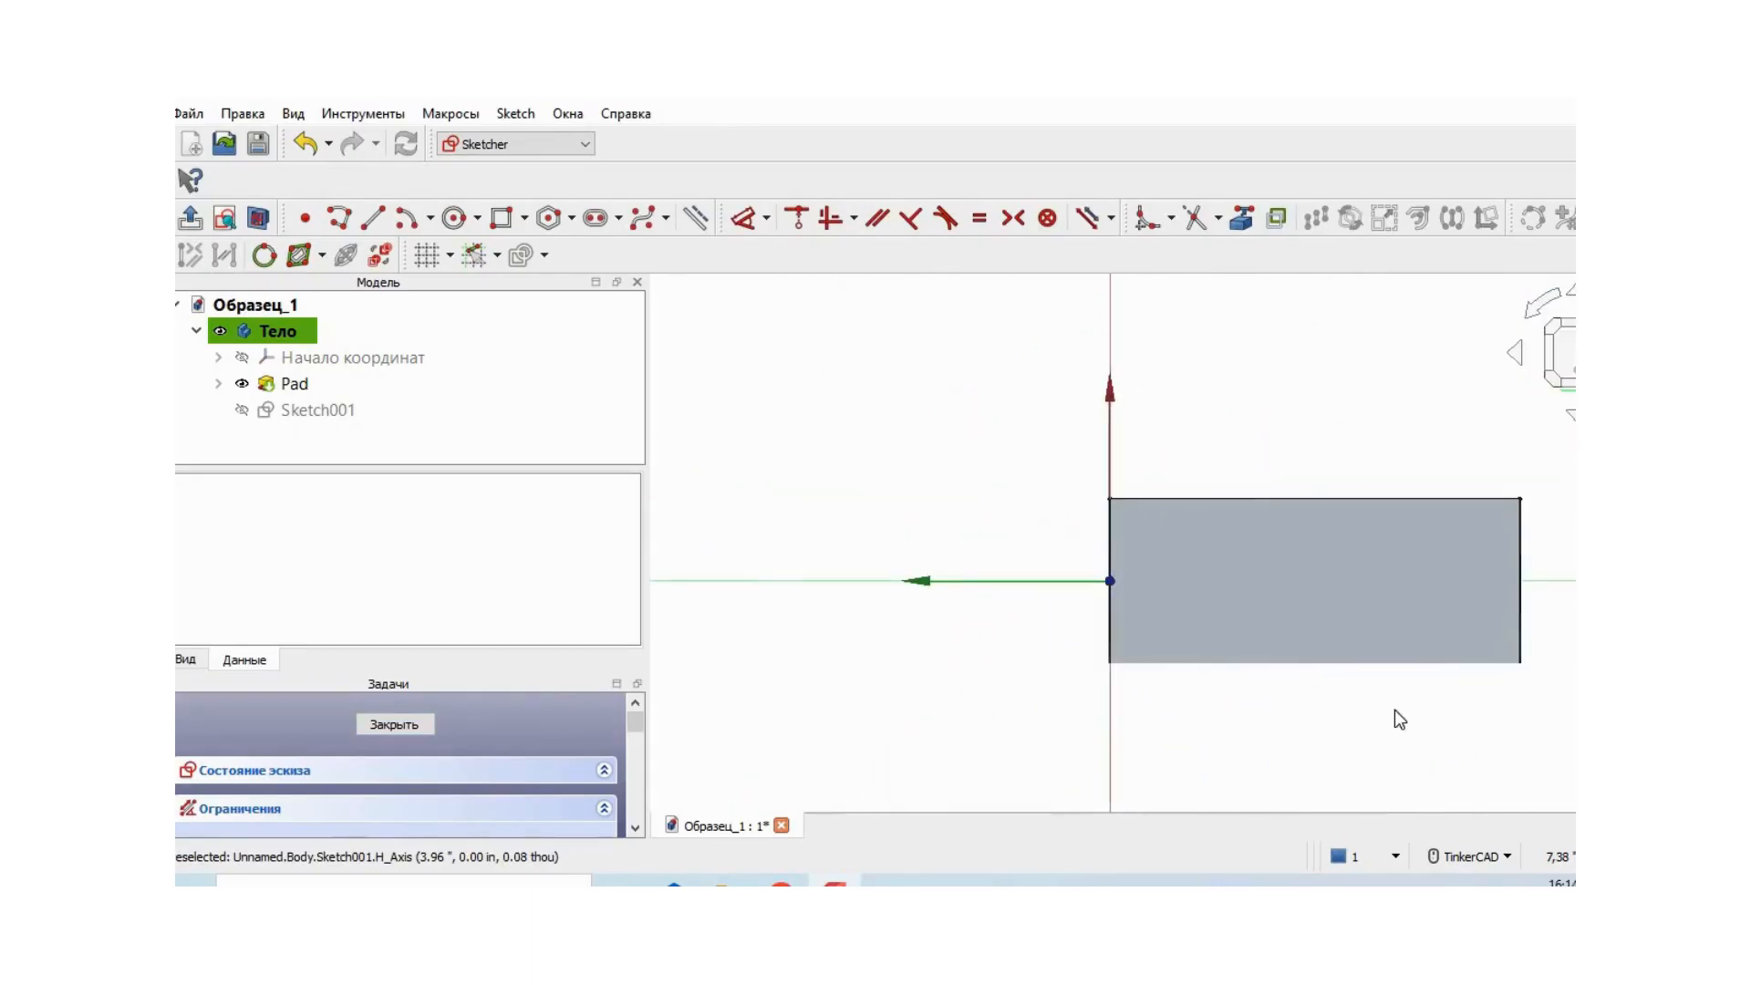
{"action": "mouse_move", "coordinate": [1396, 697]}
{"action": "middle_mouse_down"}
{"action": "mouse_move", "coordinate": [1145, 695]}
{"action": "mouse_move", "coordinate": [1223, 745]}
{"action": "middle_mouse_up"}
{"action": "scroll", "coordinate": [1160, 692], "scroll_direction": "up", "scroll_amount": 1}
{"action": "scroll", "coordinate": [1161, 691], "scroll_direction": "up", "scroll_amount": 1}
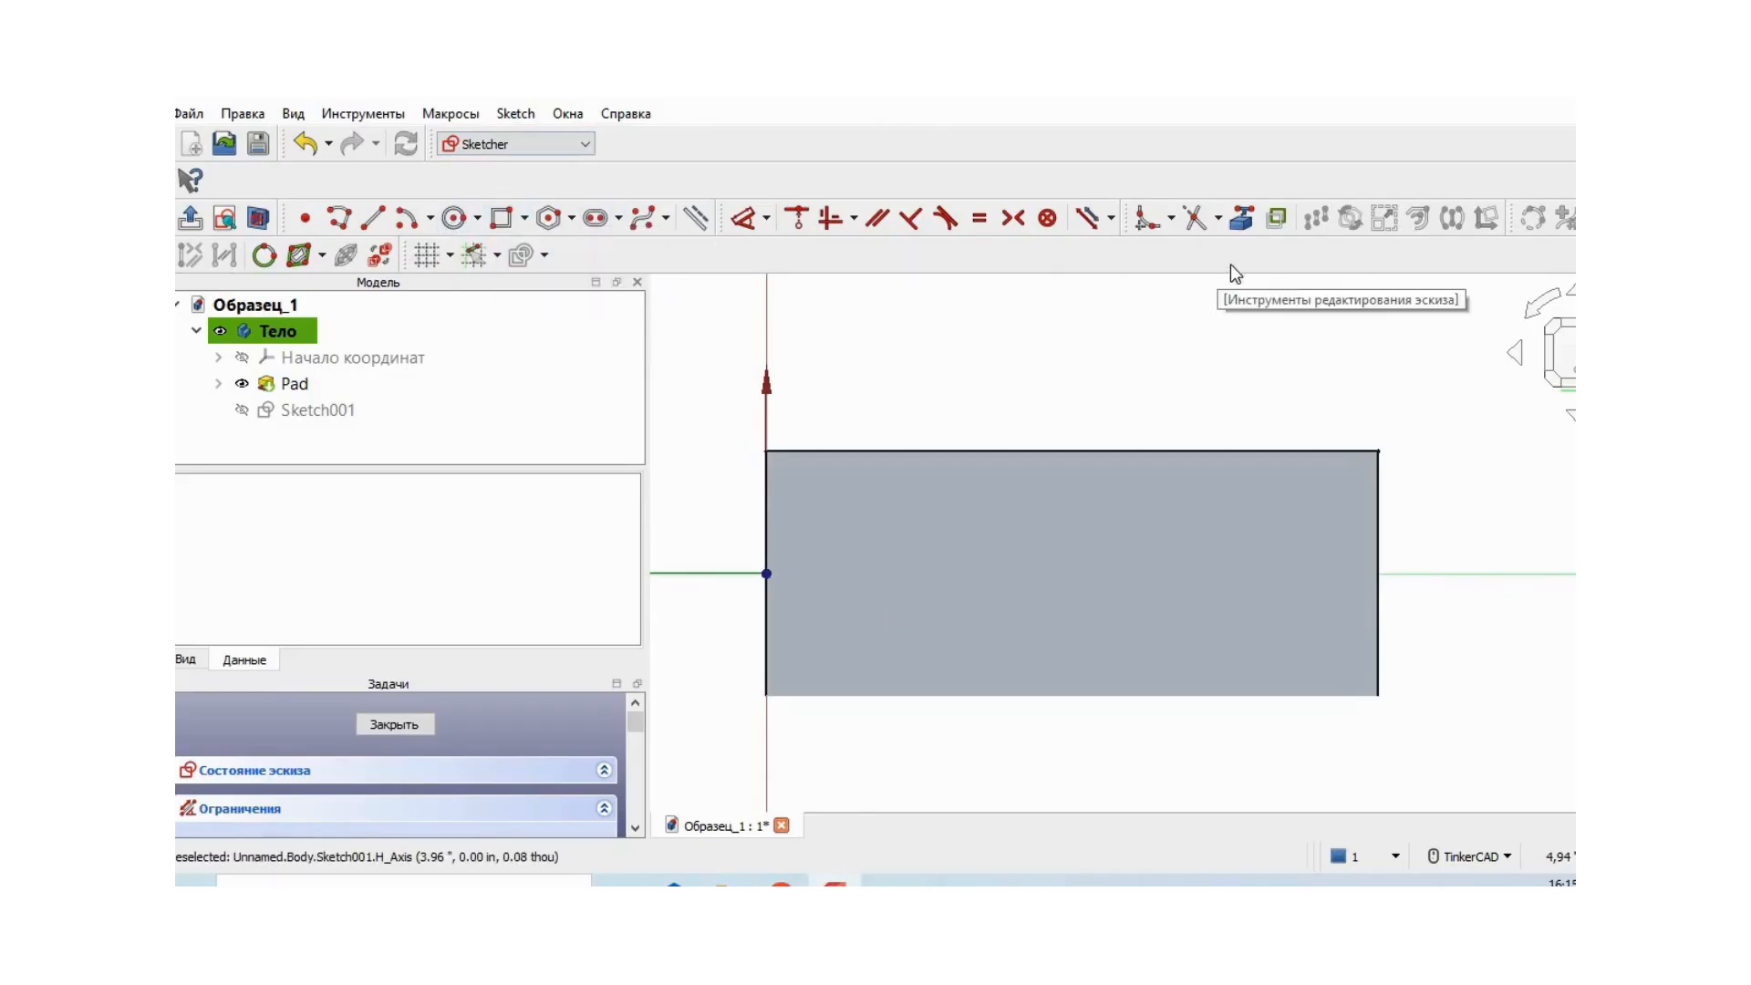
{"action": "left_click", "coordinate": [1241, 219]}
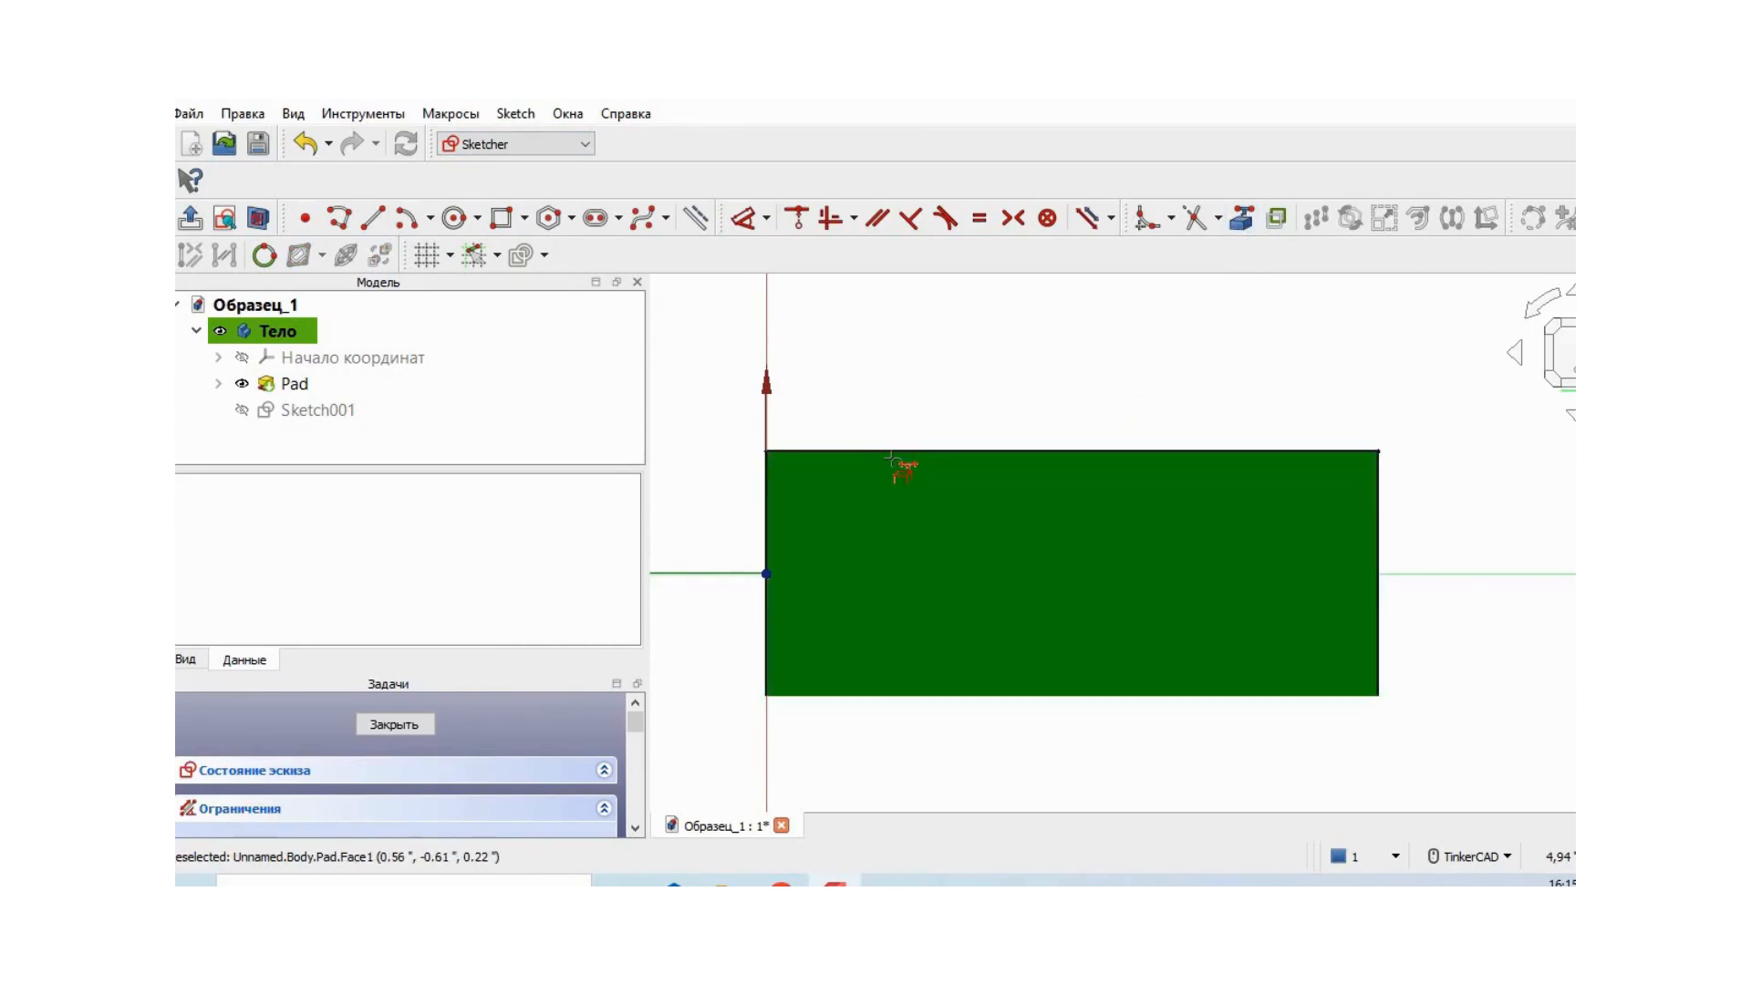
{"action": "left_click", "coordinate": [912, 449]}
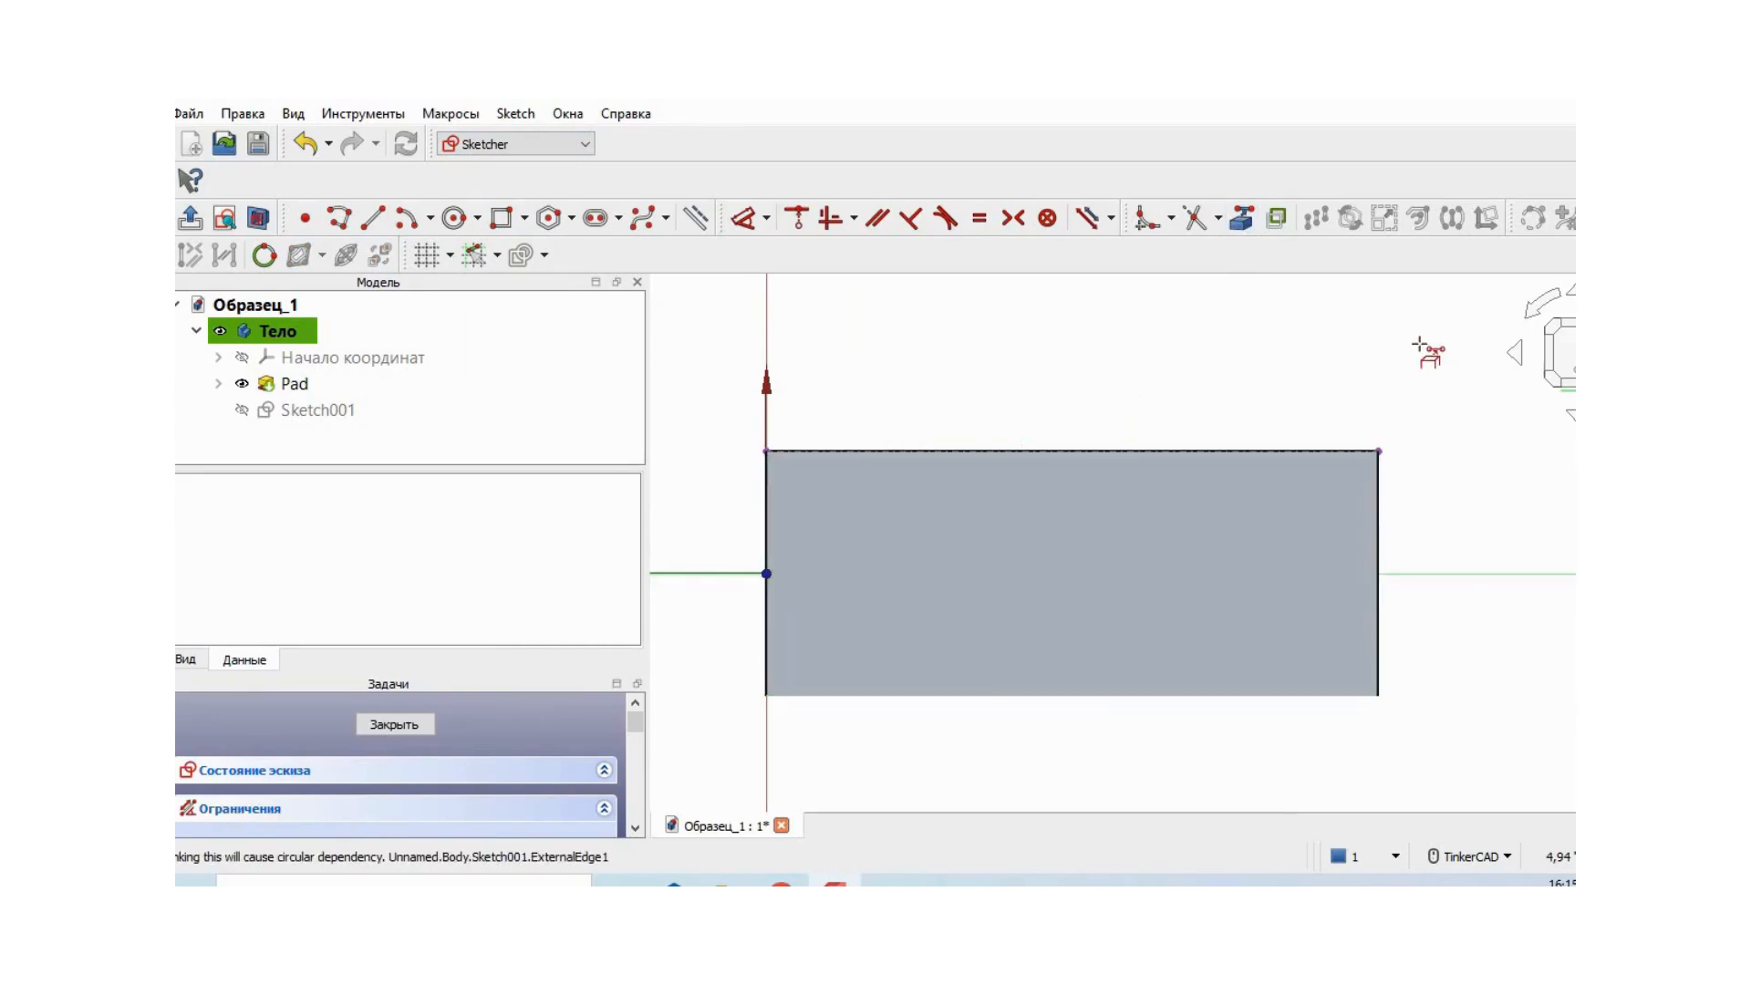
- Draw a closed trapezoid with the Polyline tool on the cylinder's projected edge near the origin end, with a base about 0.4 in wide
{"action": "right_click_drag", "start_coordinate": [1472, 352], "coordinate": [1452, 379]}
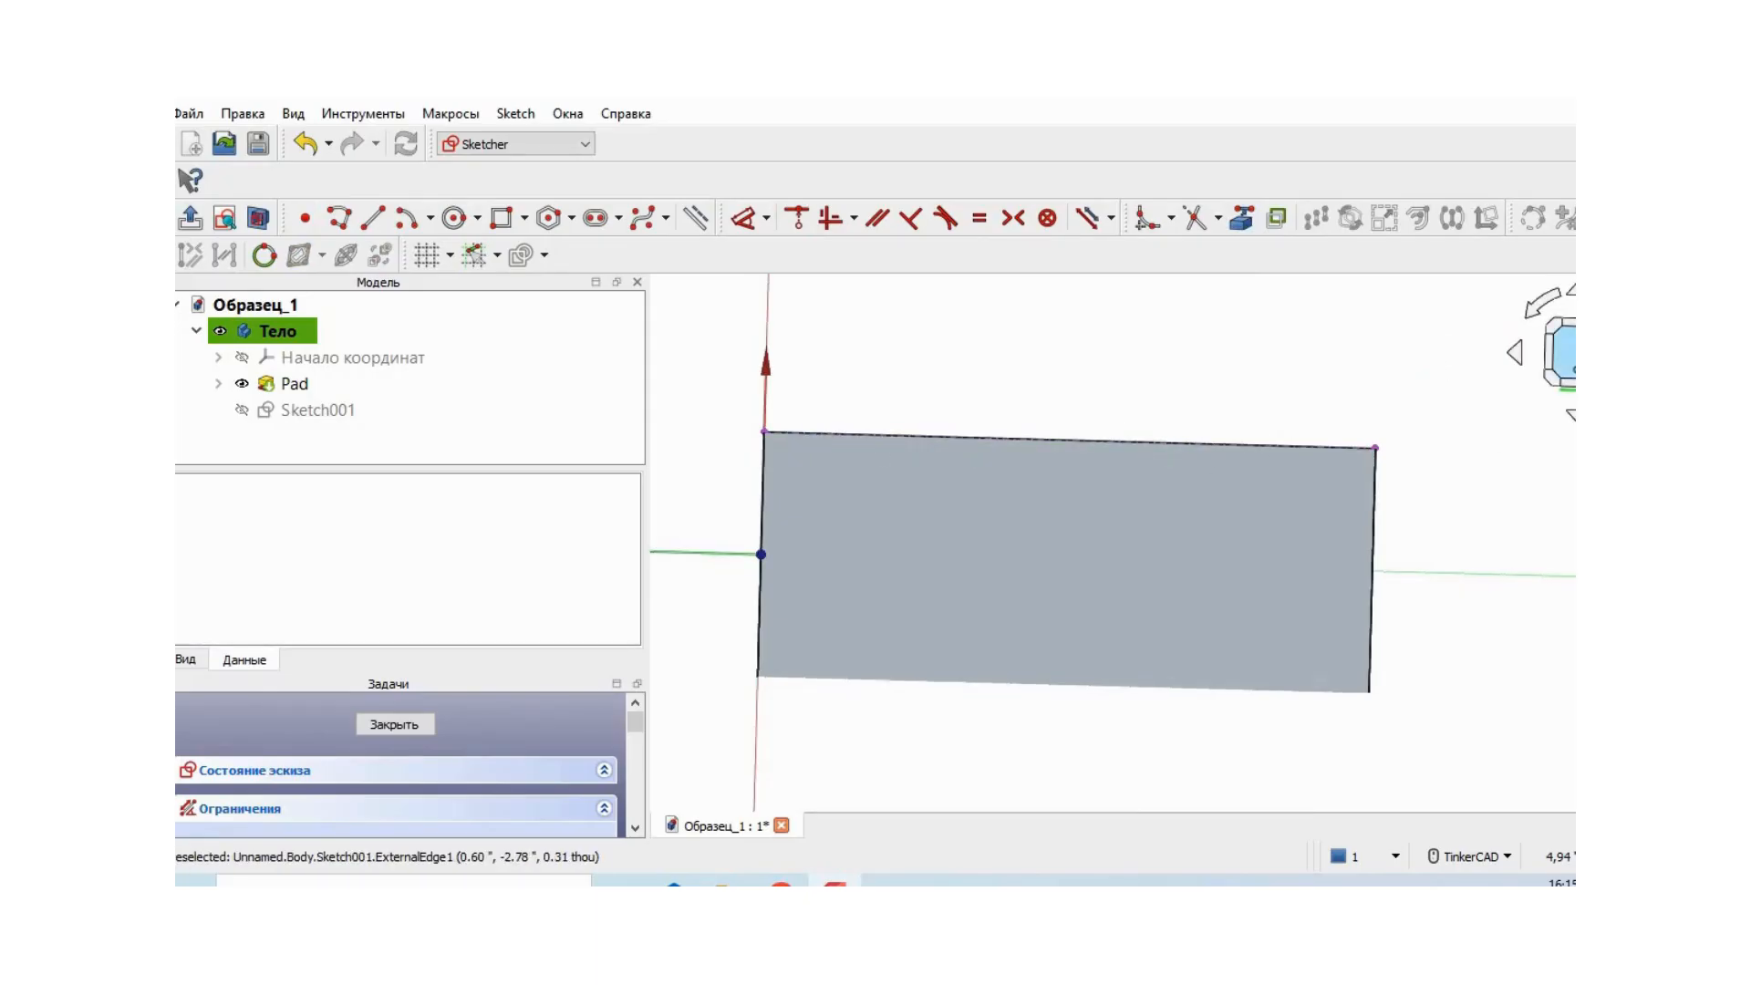
{"action": "left_click", "coordinate": [338, 213]}
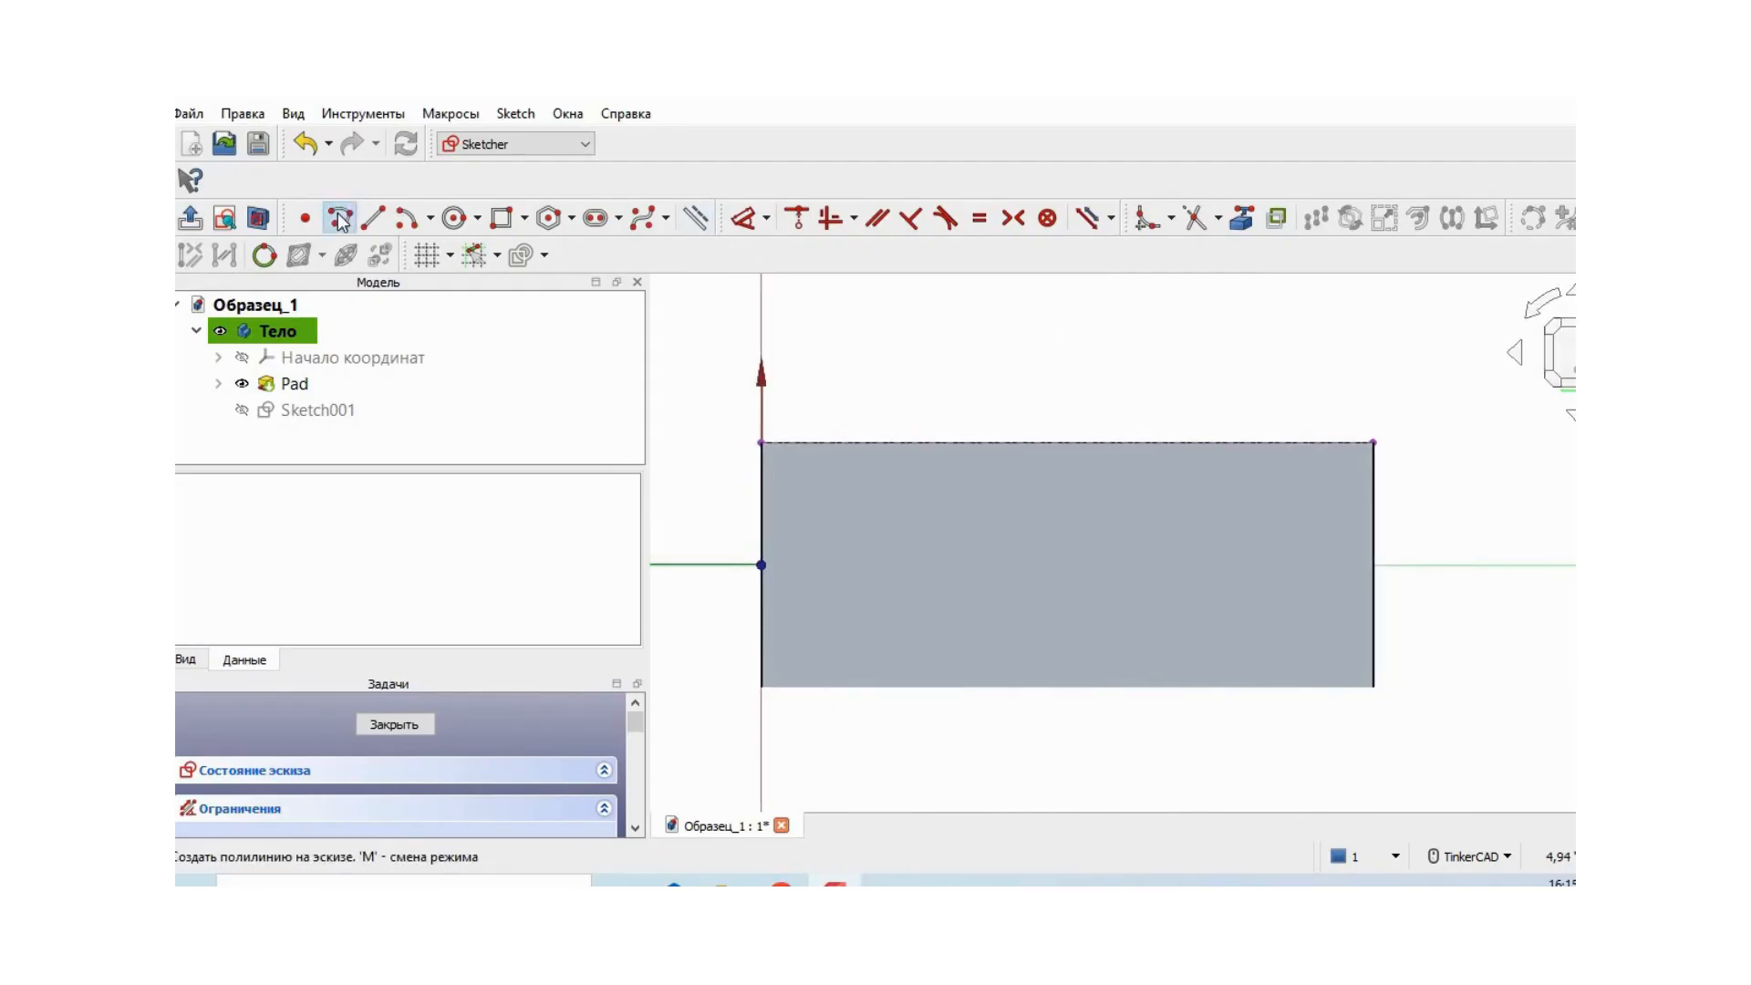
{"action": "left_click", "coordinate": [803, 442]}
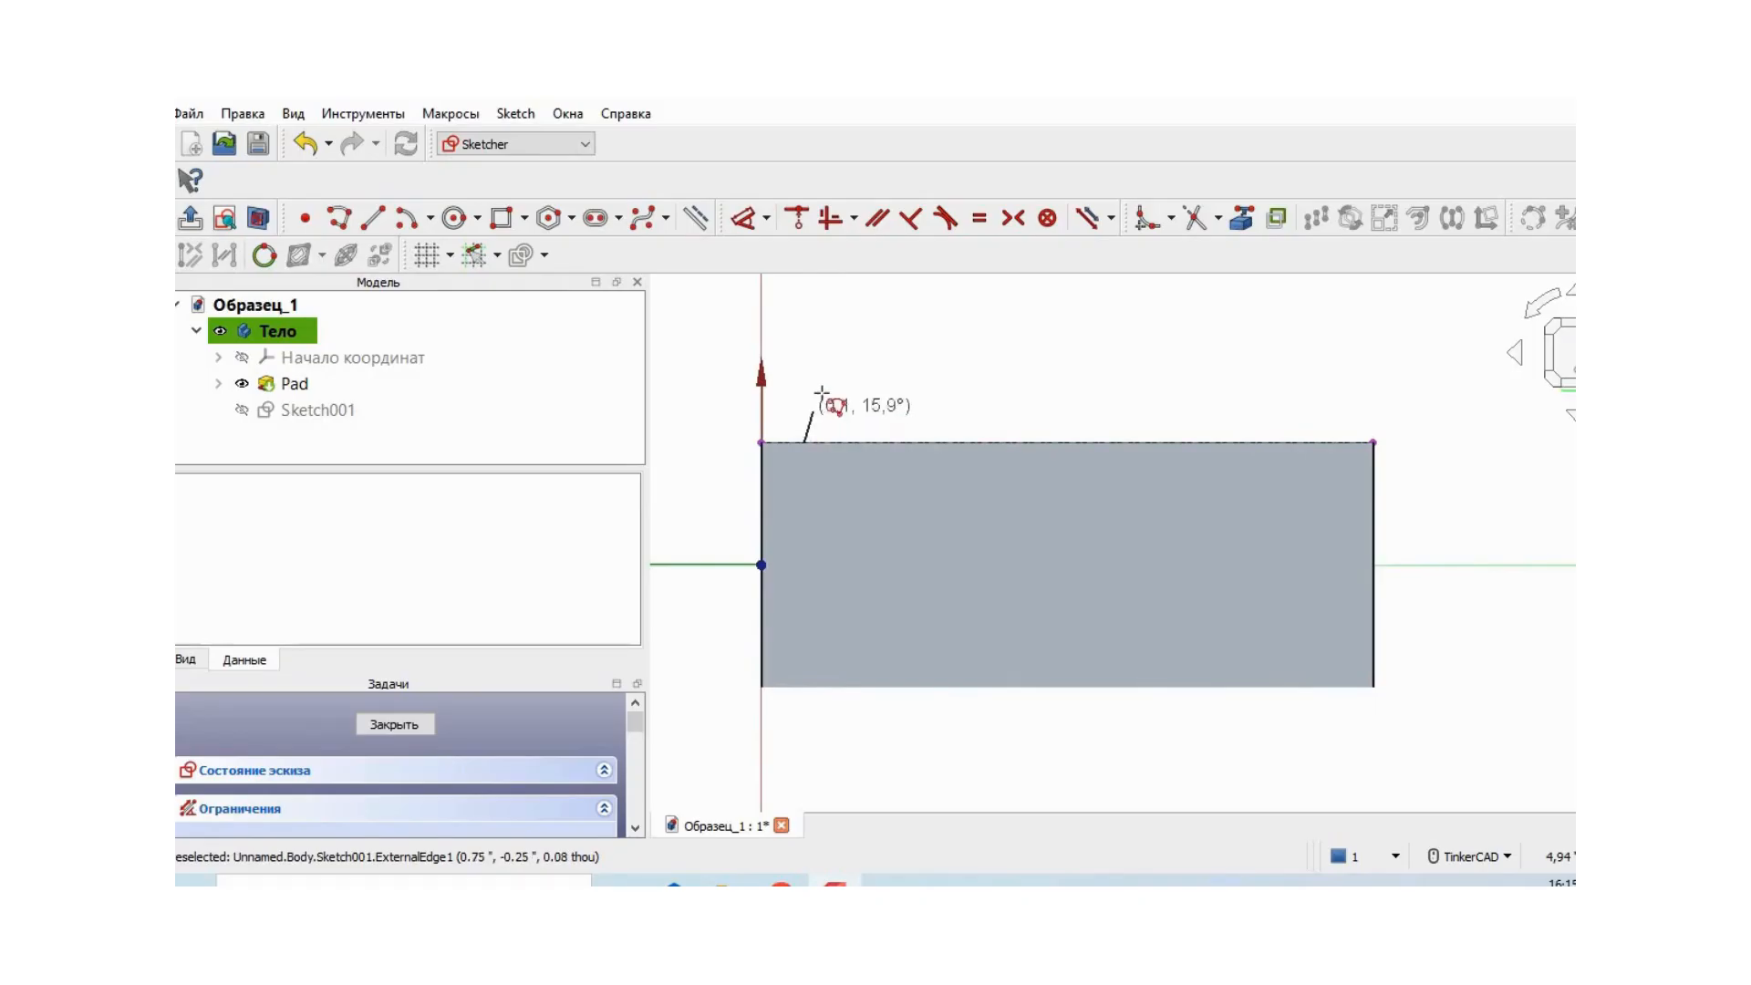
{"action": "left_click", "coordinate": [836, 365]}
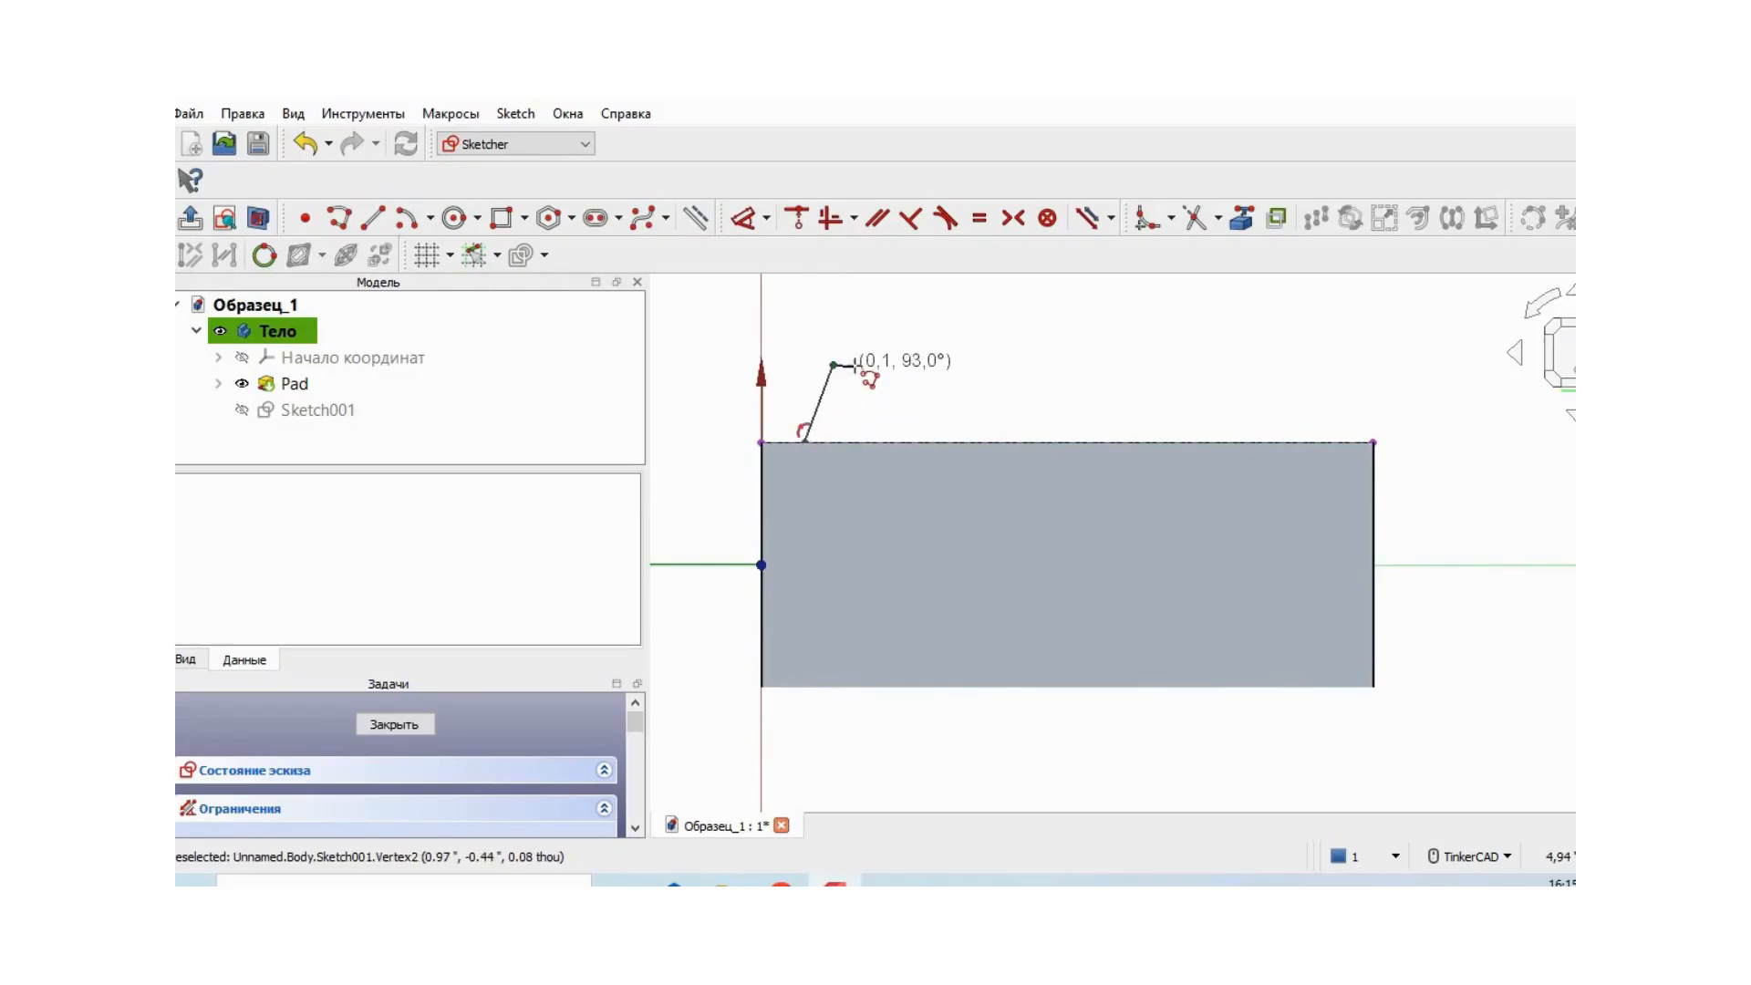
{"action": "left_click", "coordinate": [869, 365]}
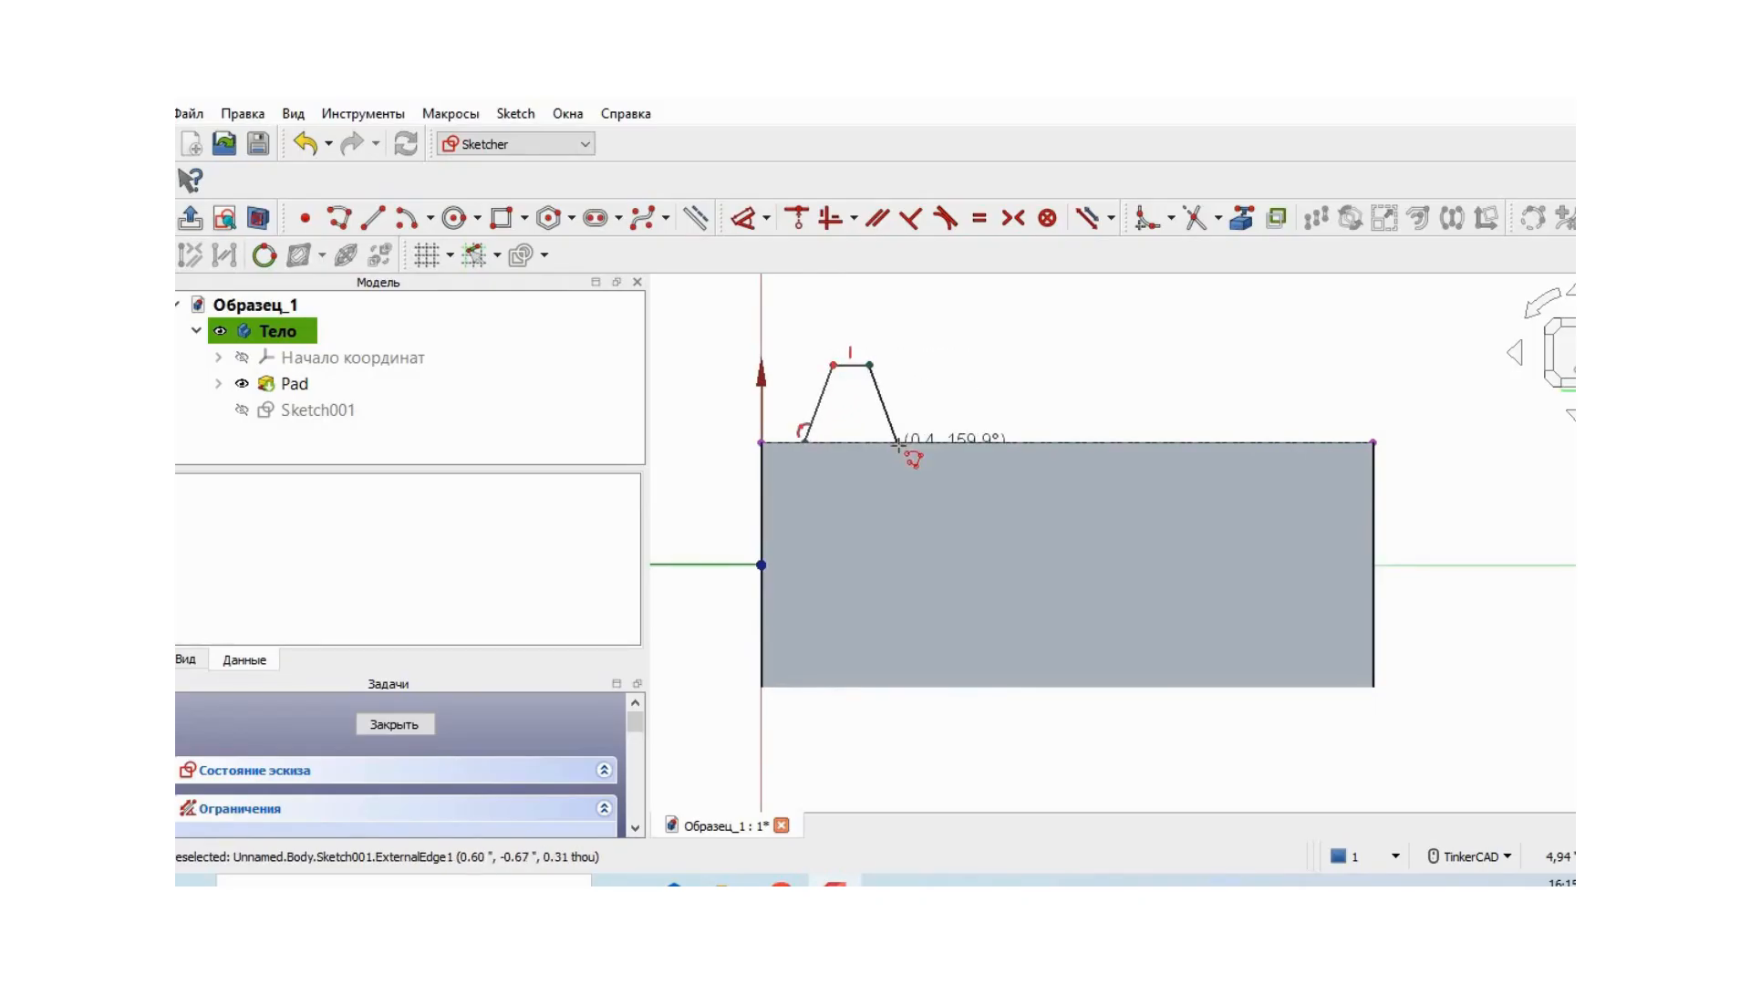
{"action": "left_click", "coordinate": [893, 444]}
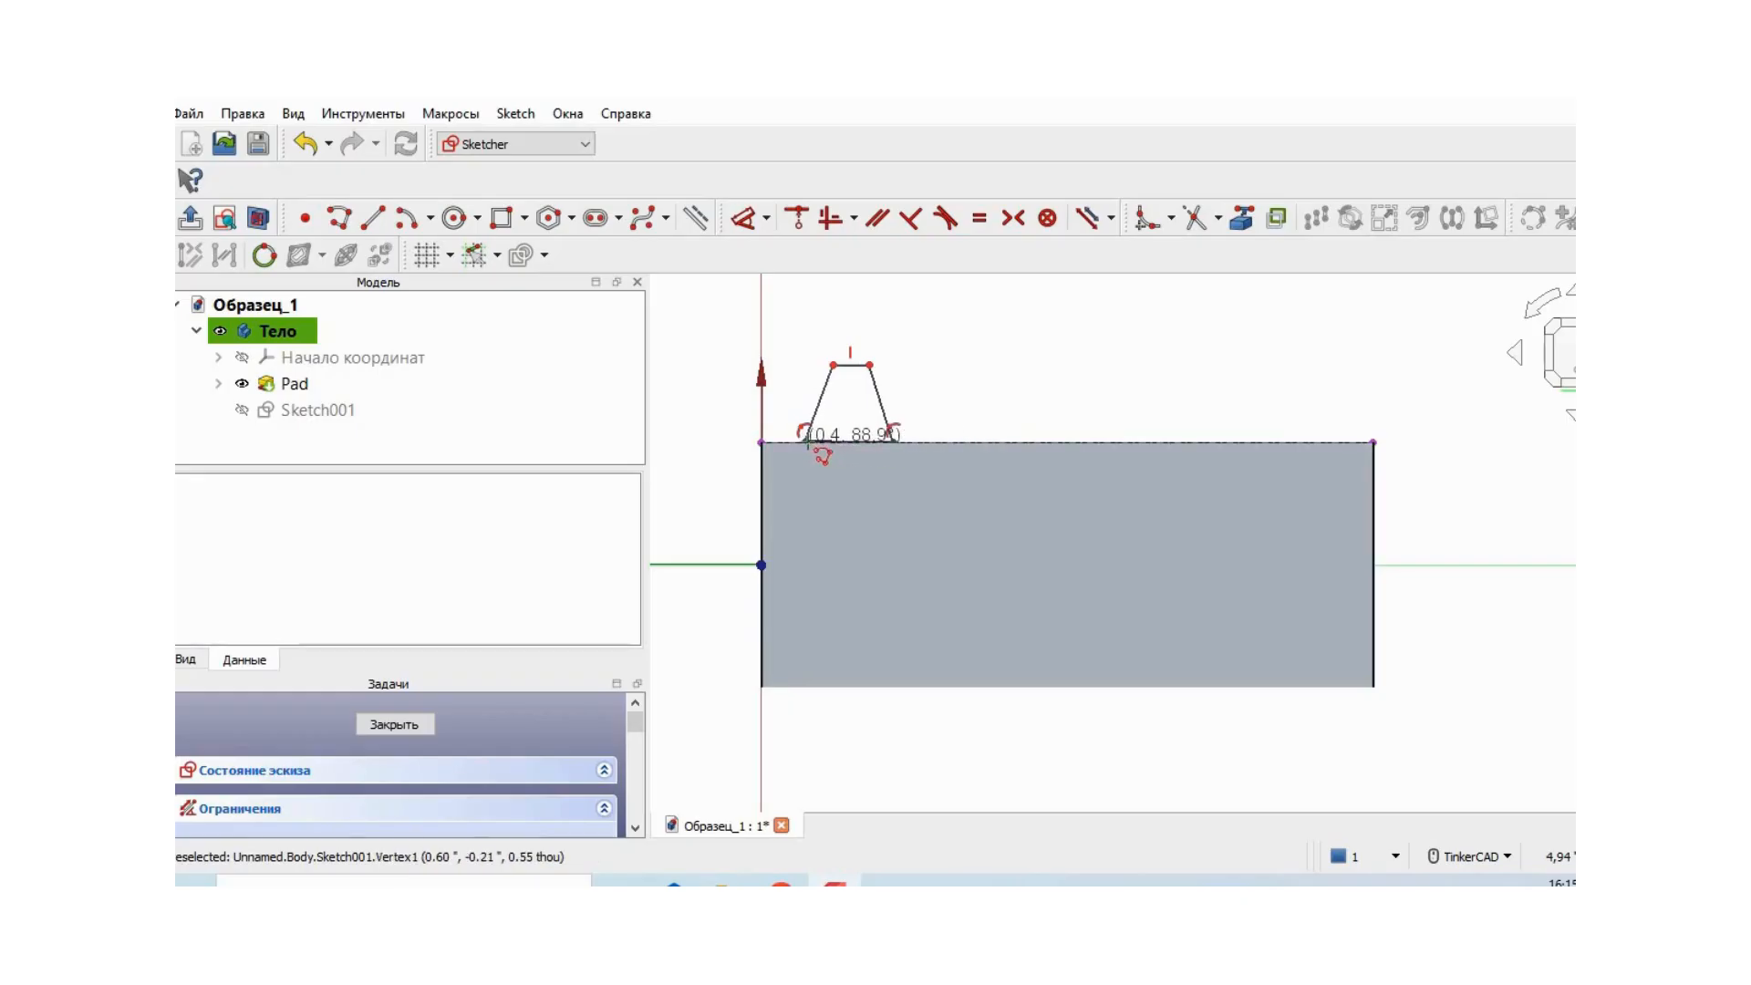
{"action": "left_click", "coordinate": [803, 441]}
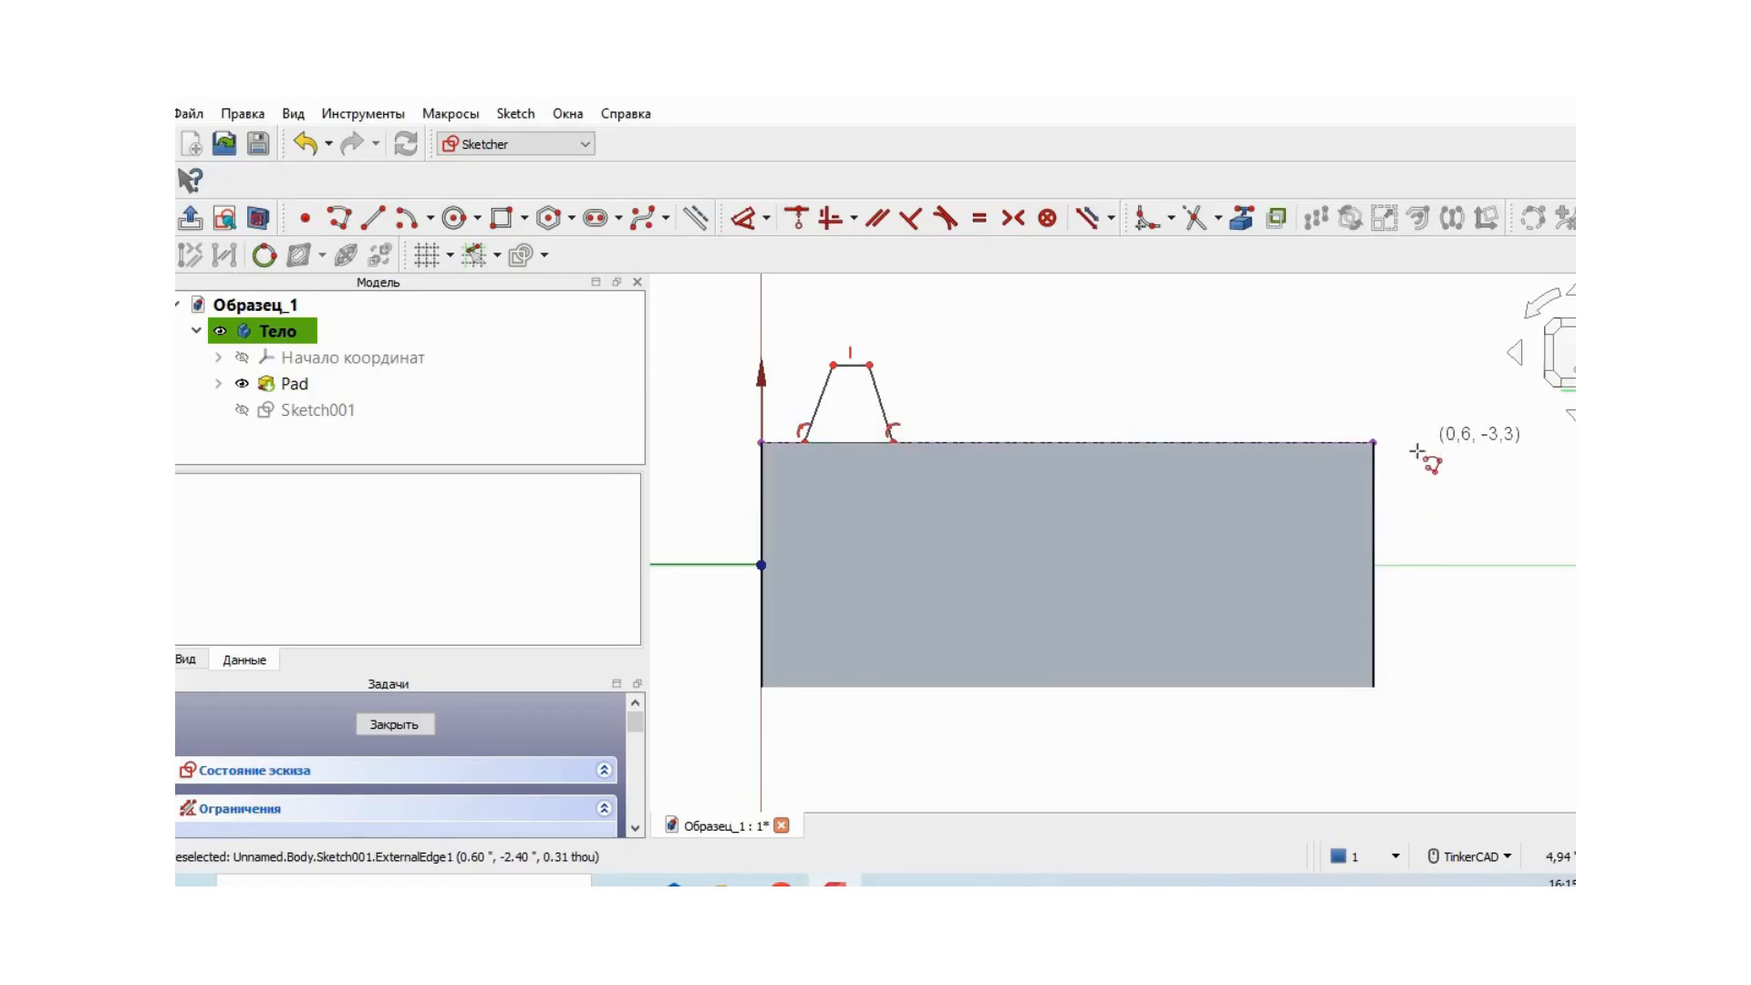
{"action": "right_click_drag", "start_coordinate": [1417, 450], "coordinate": [1426, 460]}
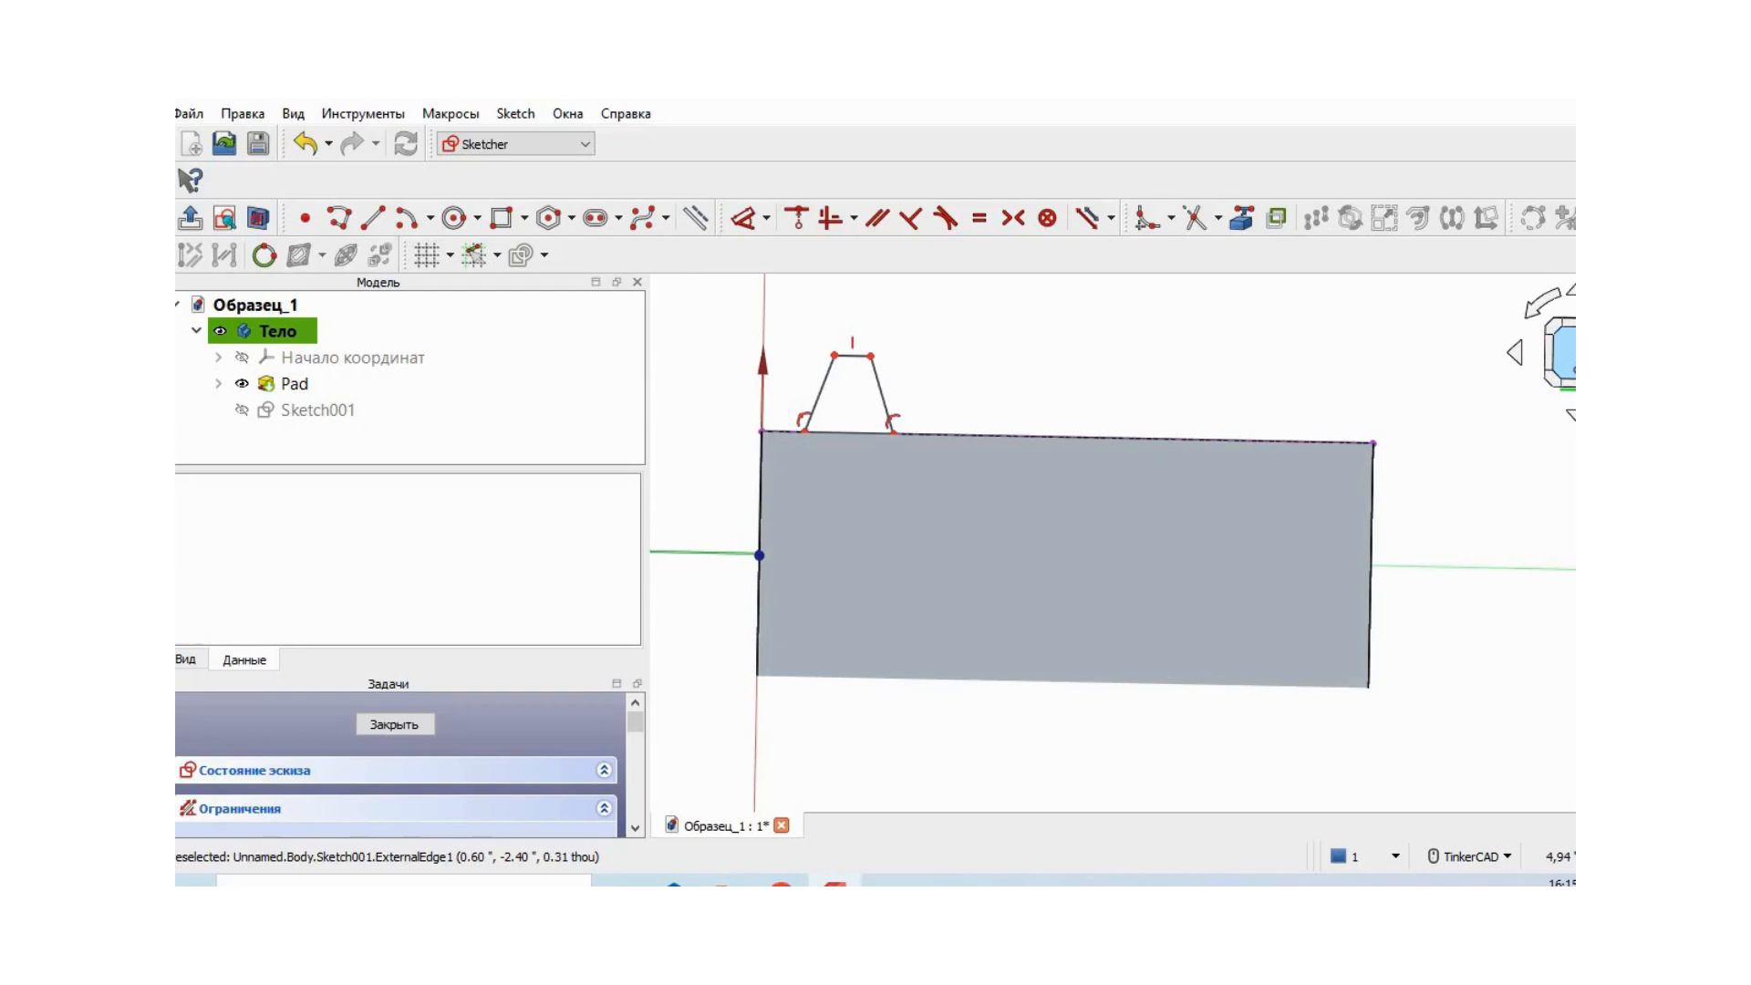
{"action": "left_click", "coordinate": [1561, 356]}
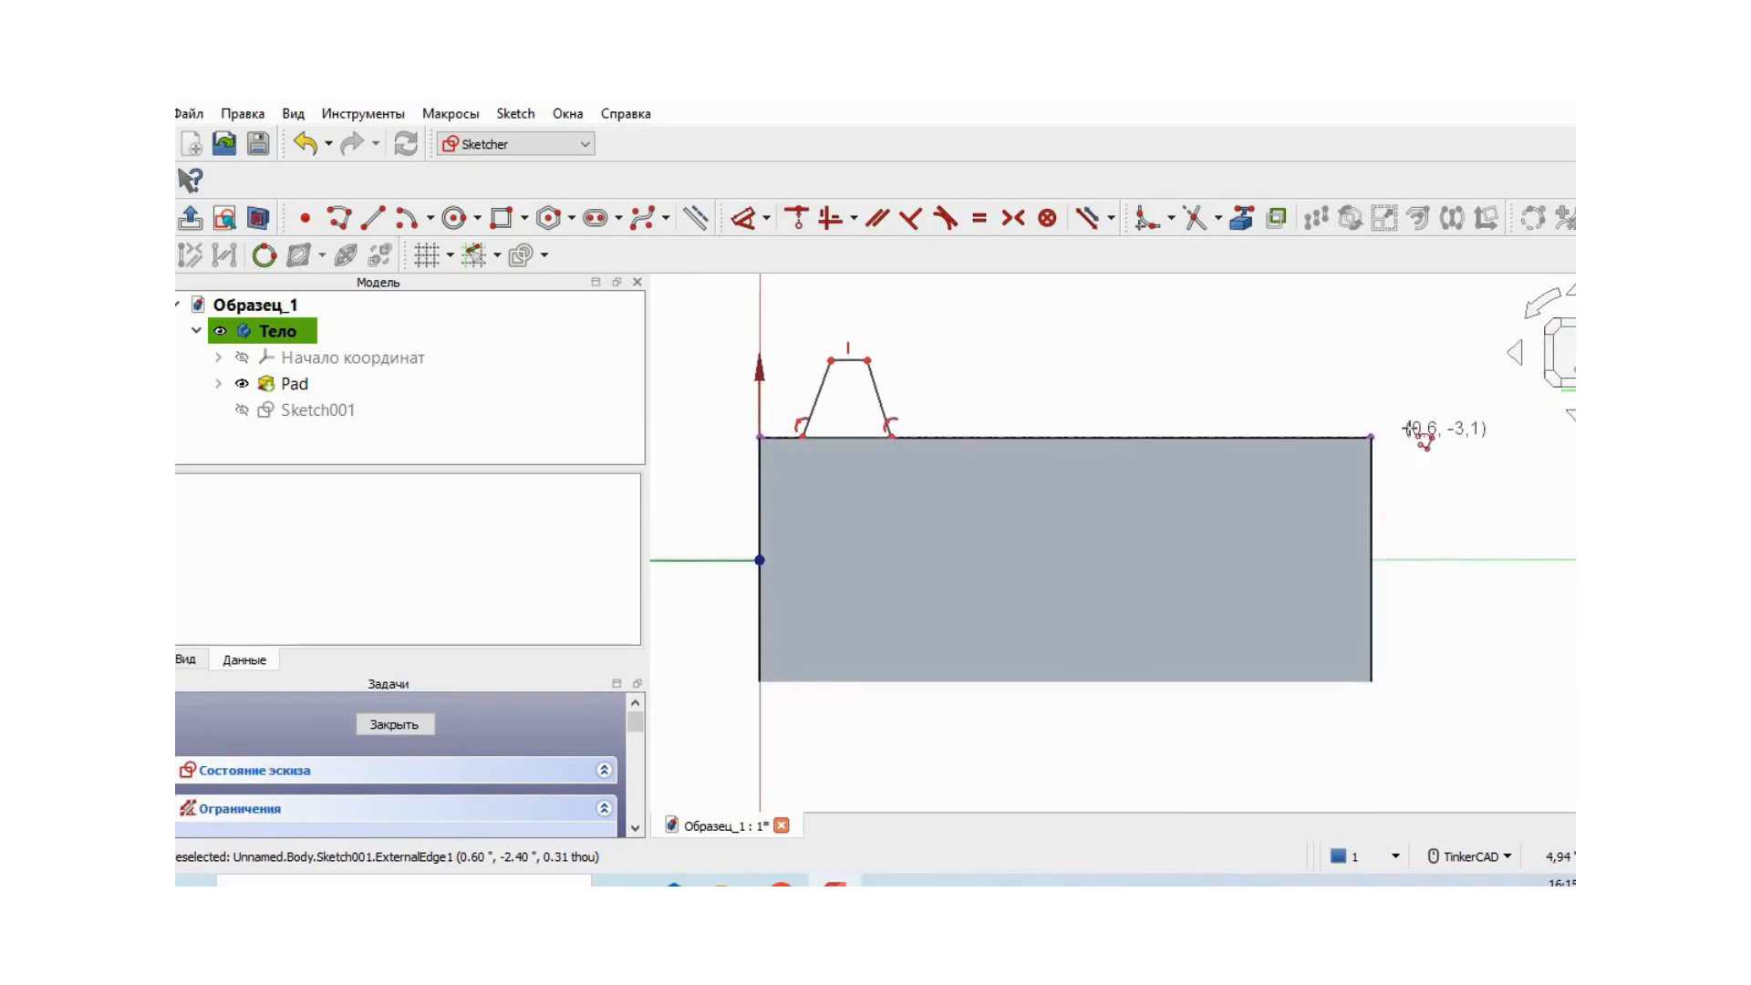
{"action": "scroll", "coordinate": [1495, 518], "scroll_direction": "up", "scroll_amount": 2}
{"action": "mouse_move", "coordinate": [1420, 466]}
{"action": "middle_mouse_down"}
{"action": "mouse_move", "coordinate": [1658, 620]}
{"action": "mouse_move", "coordinate": [1659, 590]}
{"action": "middle_mouse_up"}
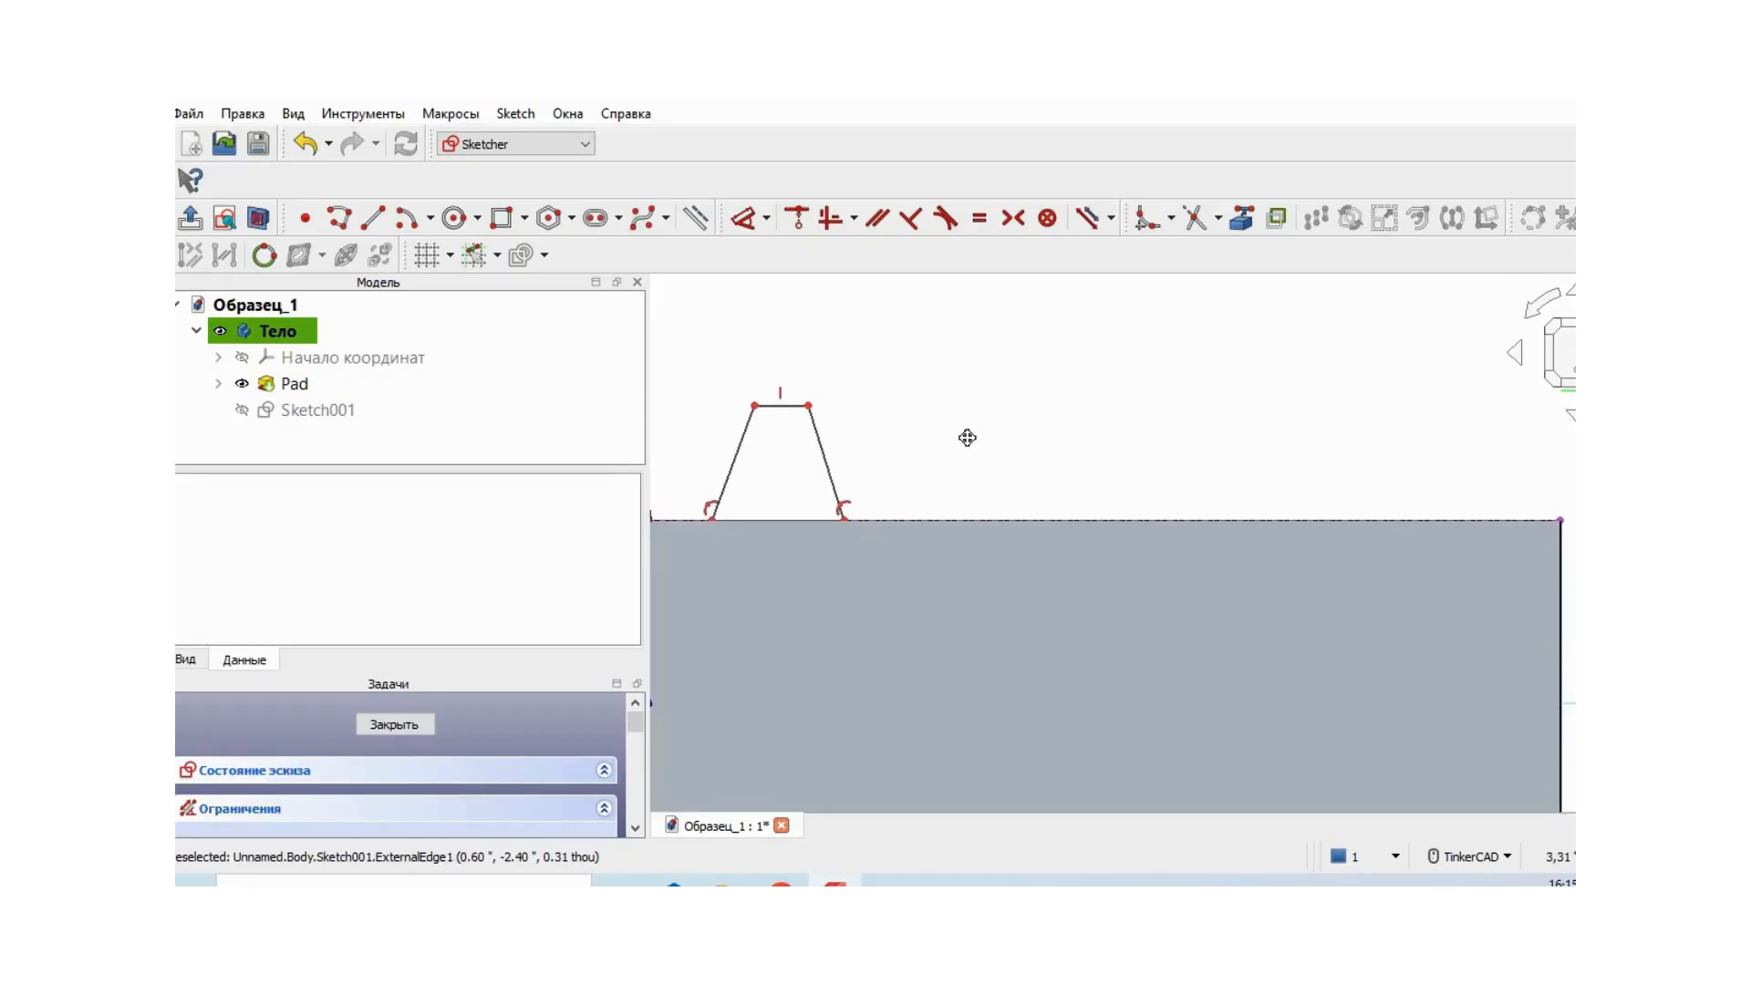
{"action": "middle_click_drag", "start_coordinate": [949, 434], "coordinate": [1044, 446]}
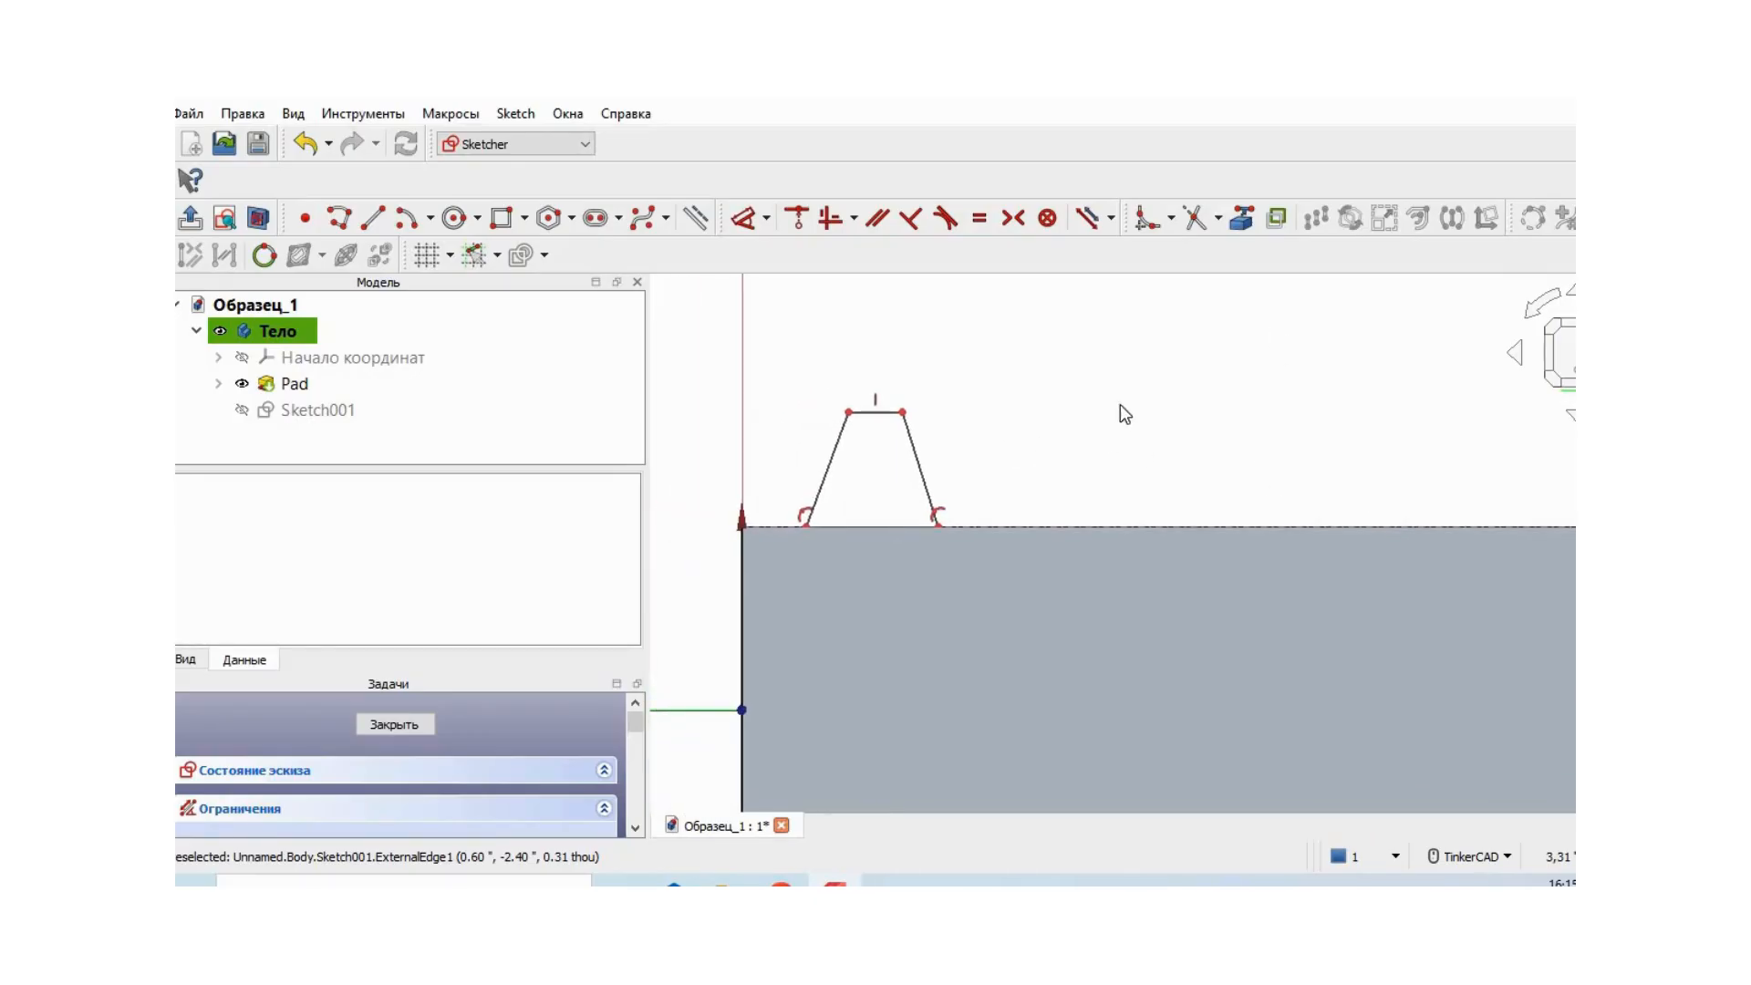
{"action": "left_click", "coordinate": [767, 218]}
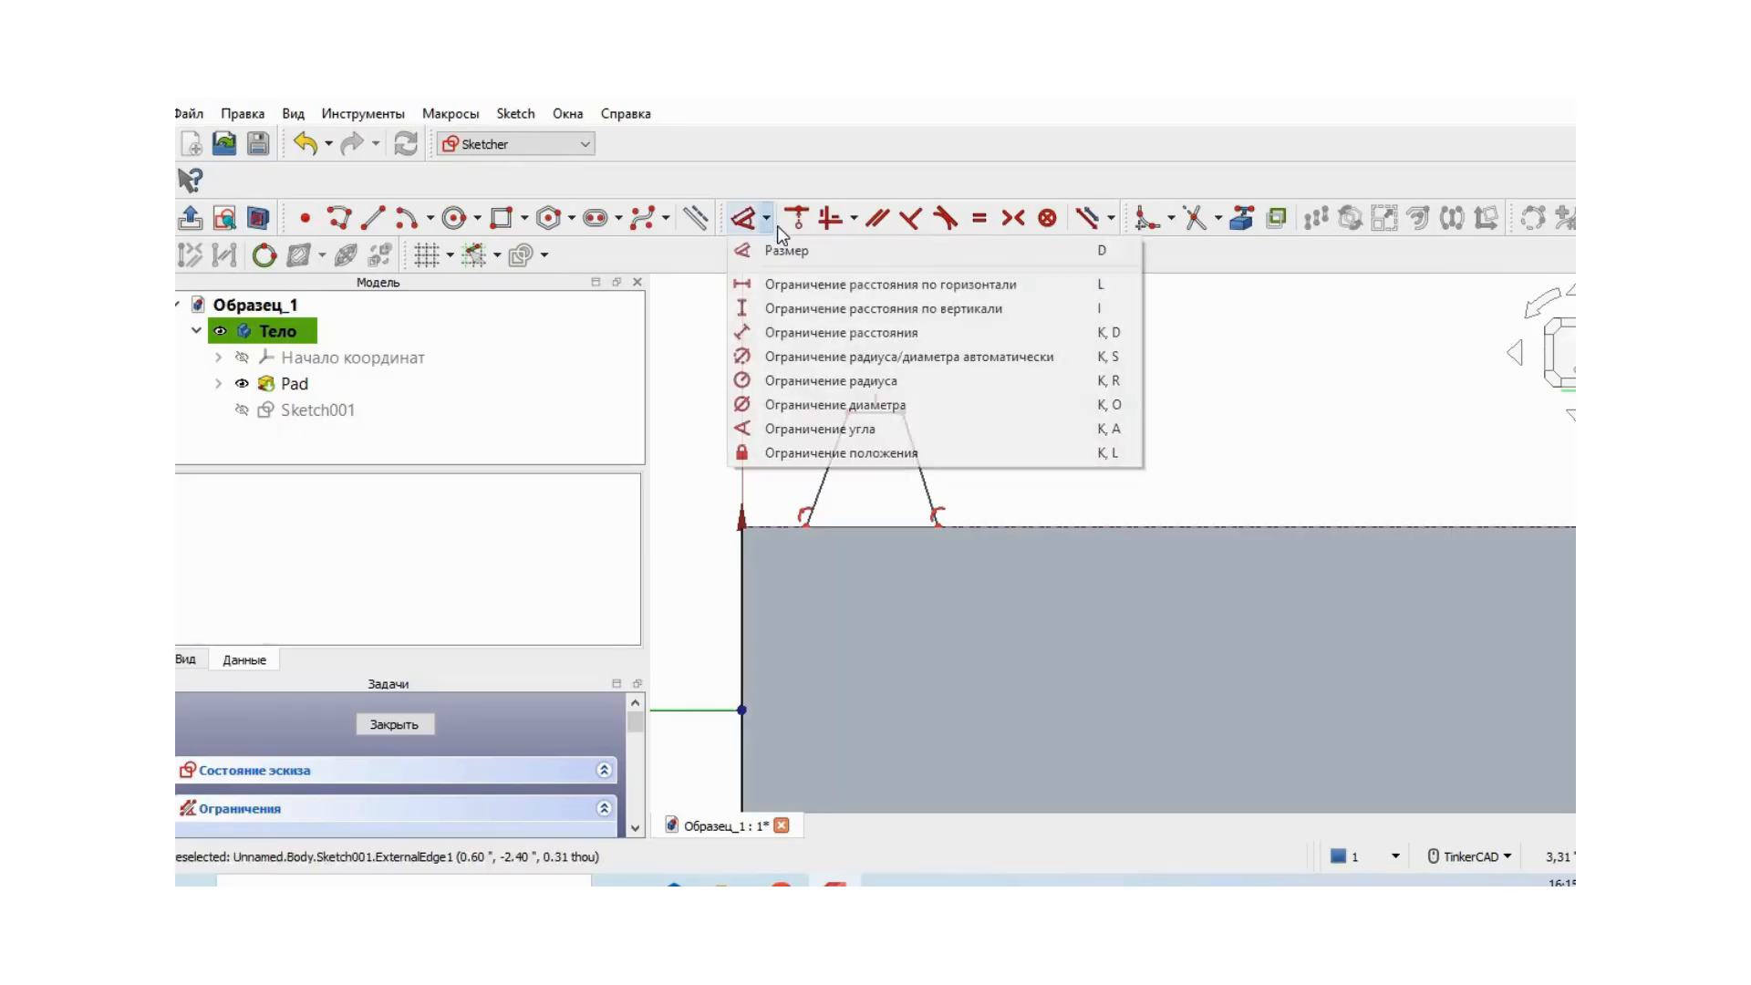
{"action": "left_click", "coordinate": [917, 285]}
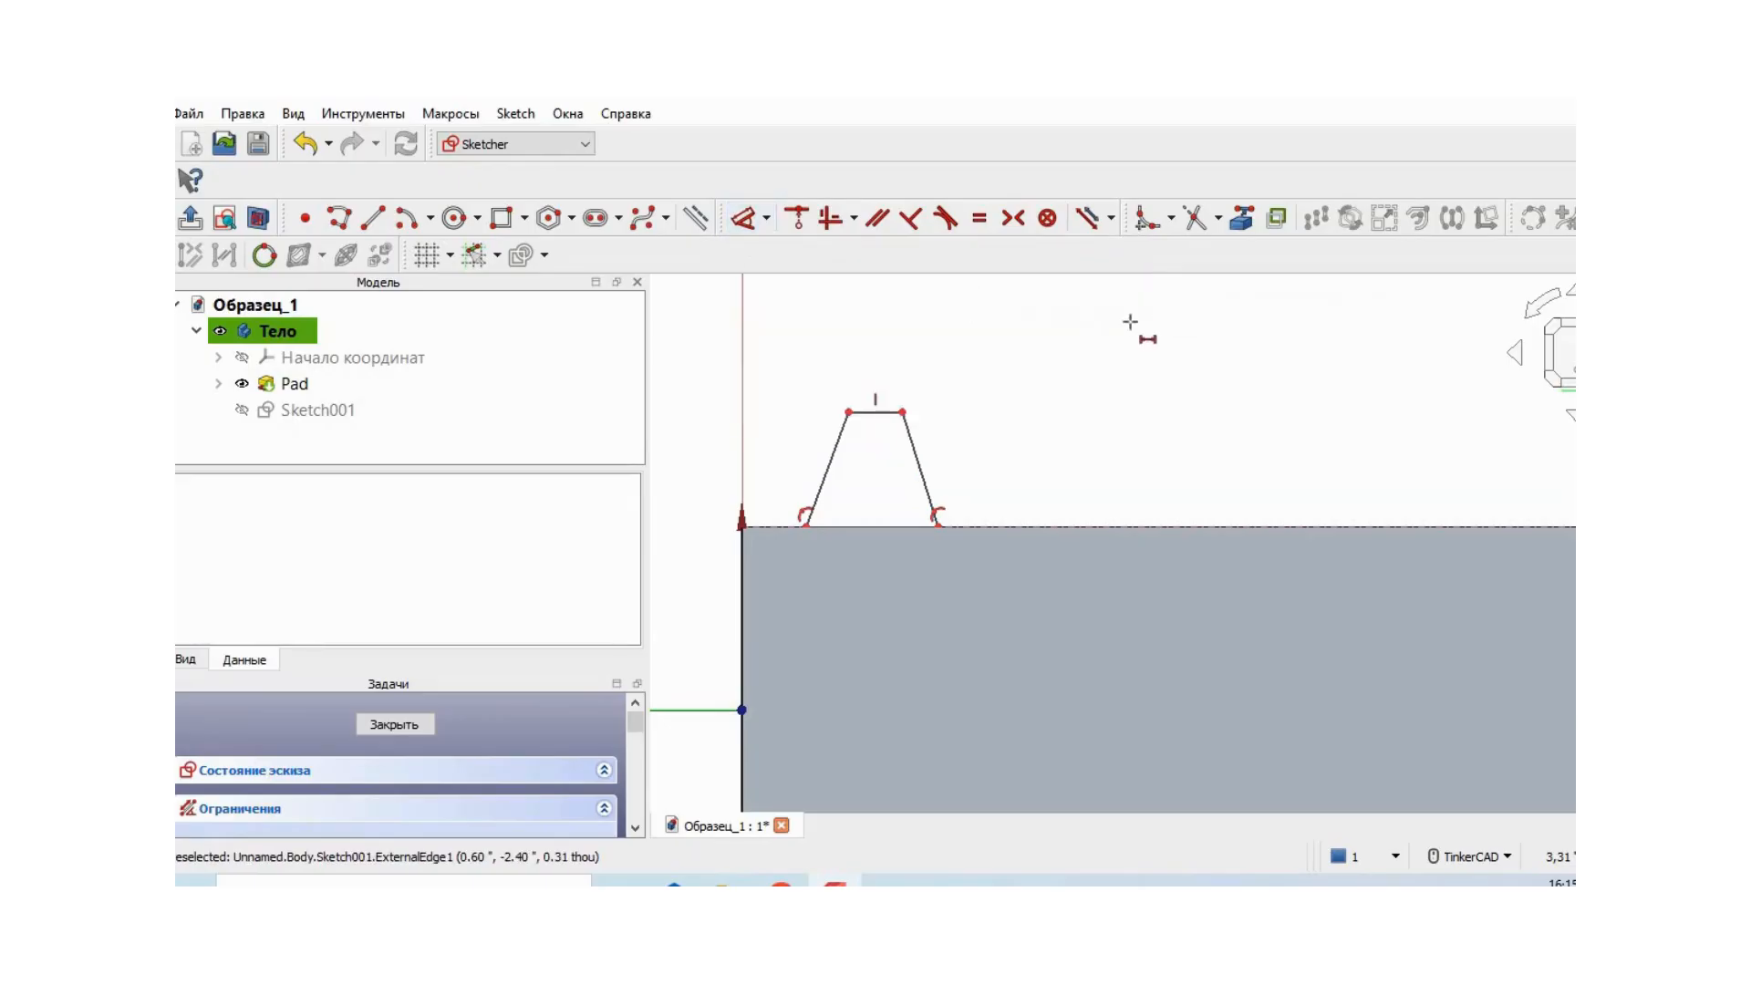
{"action": "left_click", "coordinate": [881, 406]}
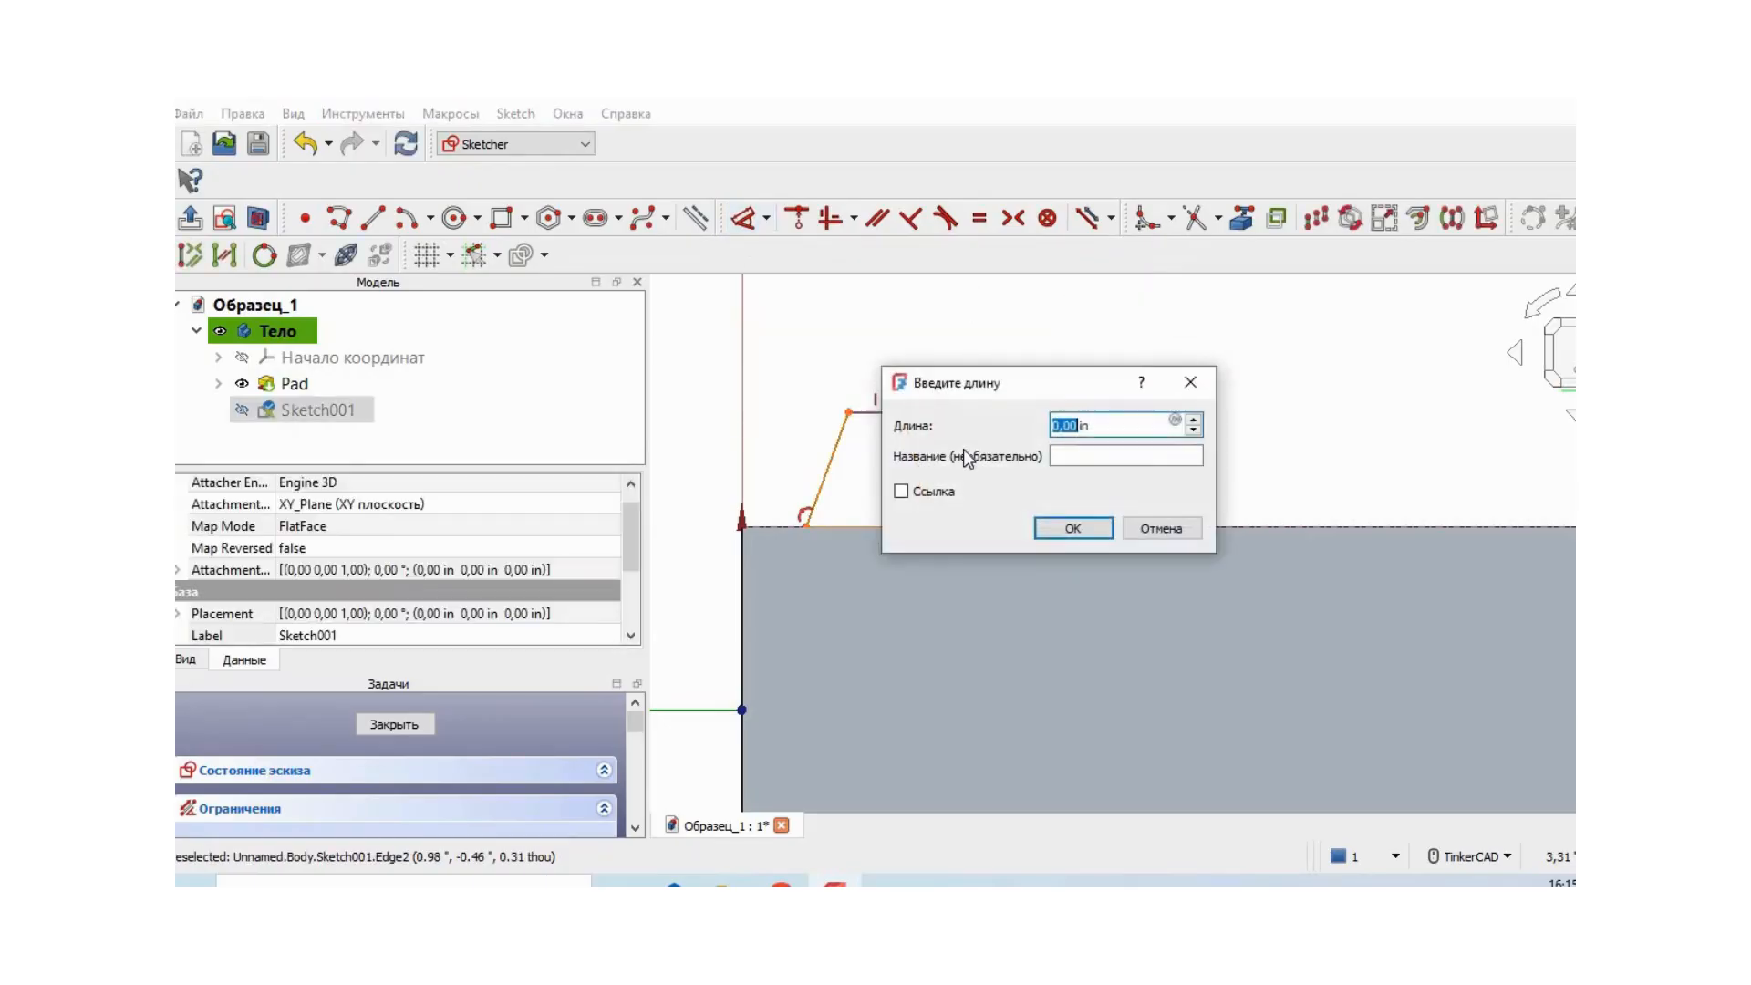
{"action": "left_click", "coordinate": [1162, 529]}
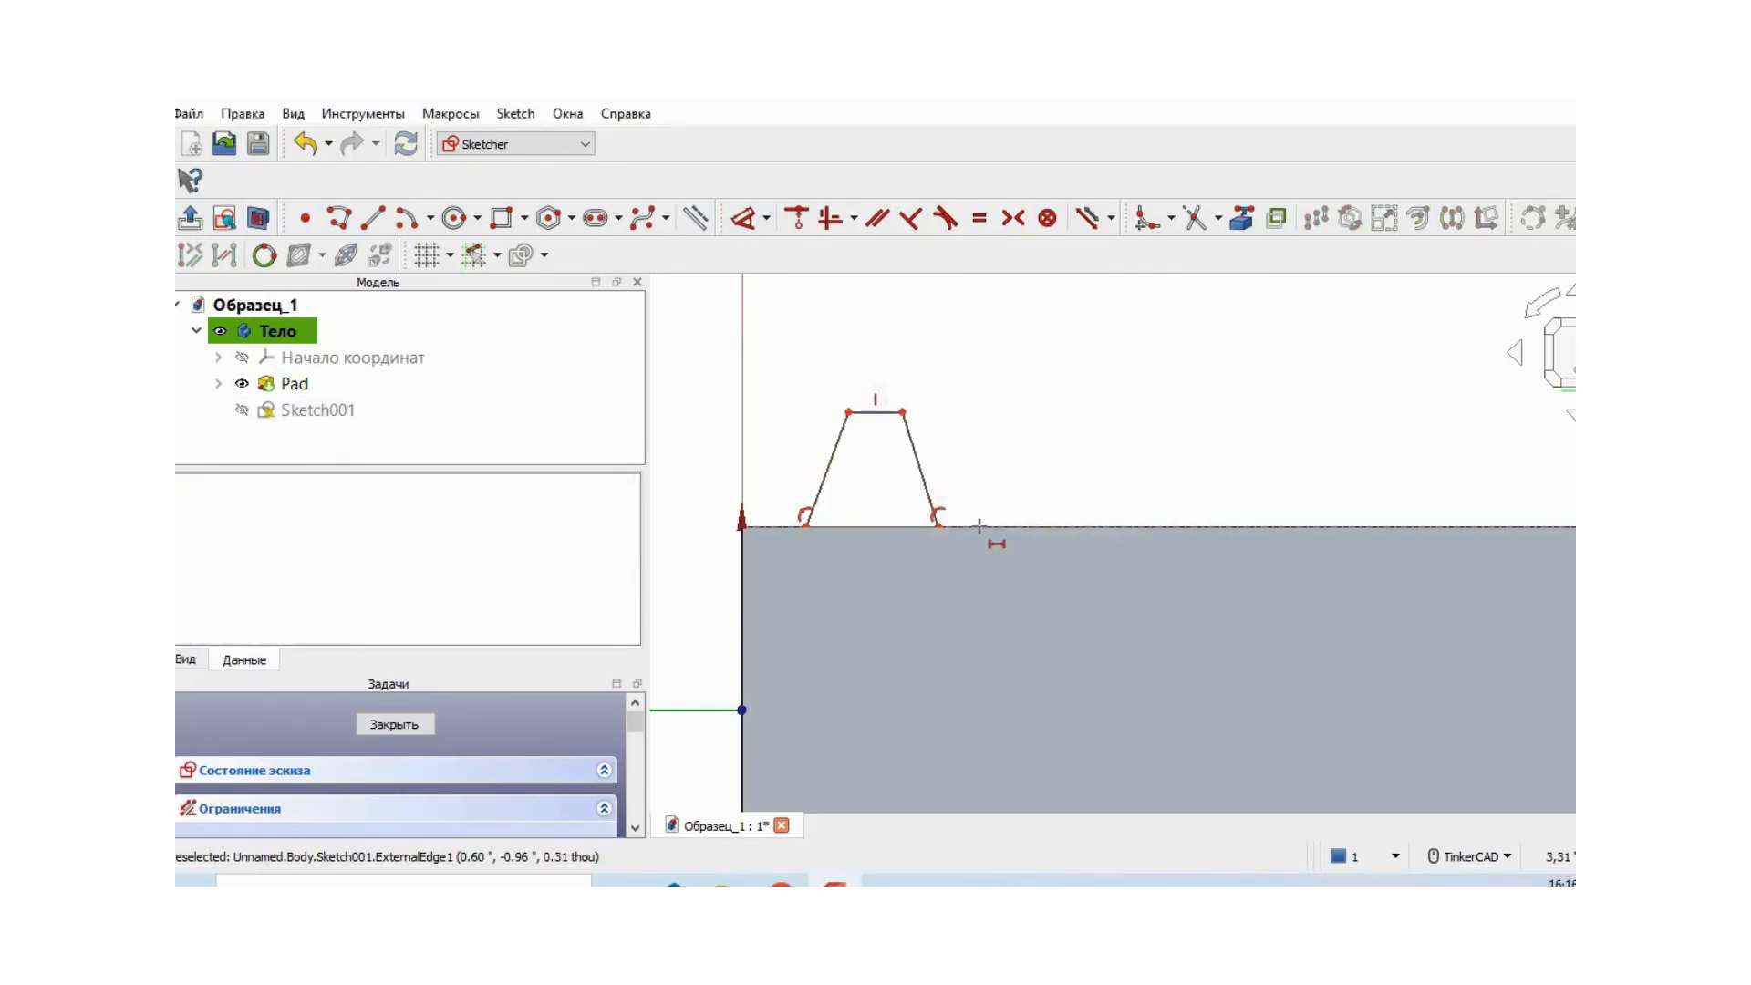
{"action": "left_click", "coordinate": [893, 518]}
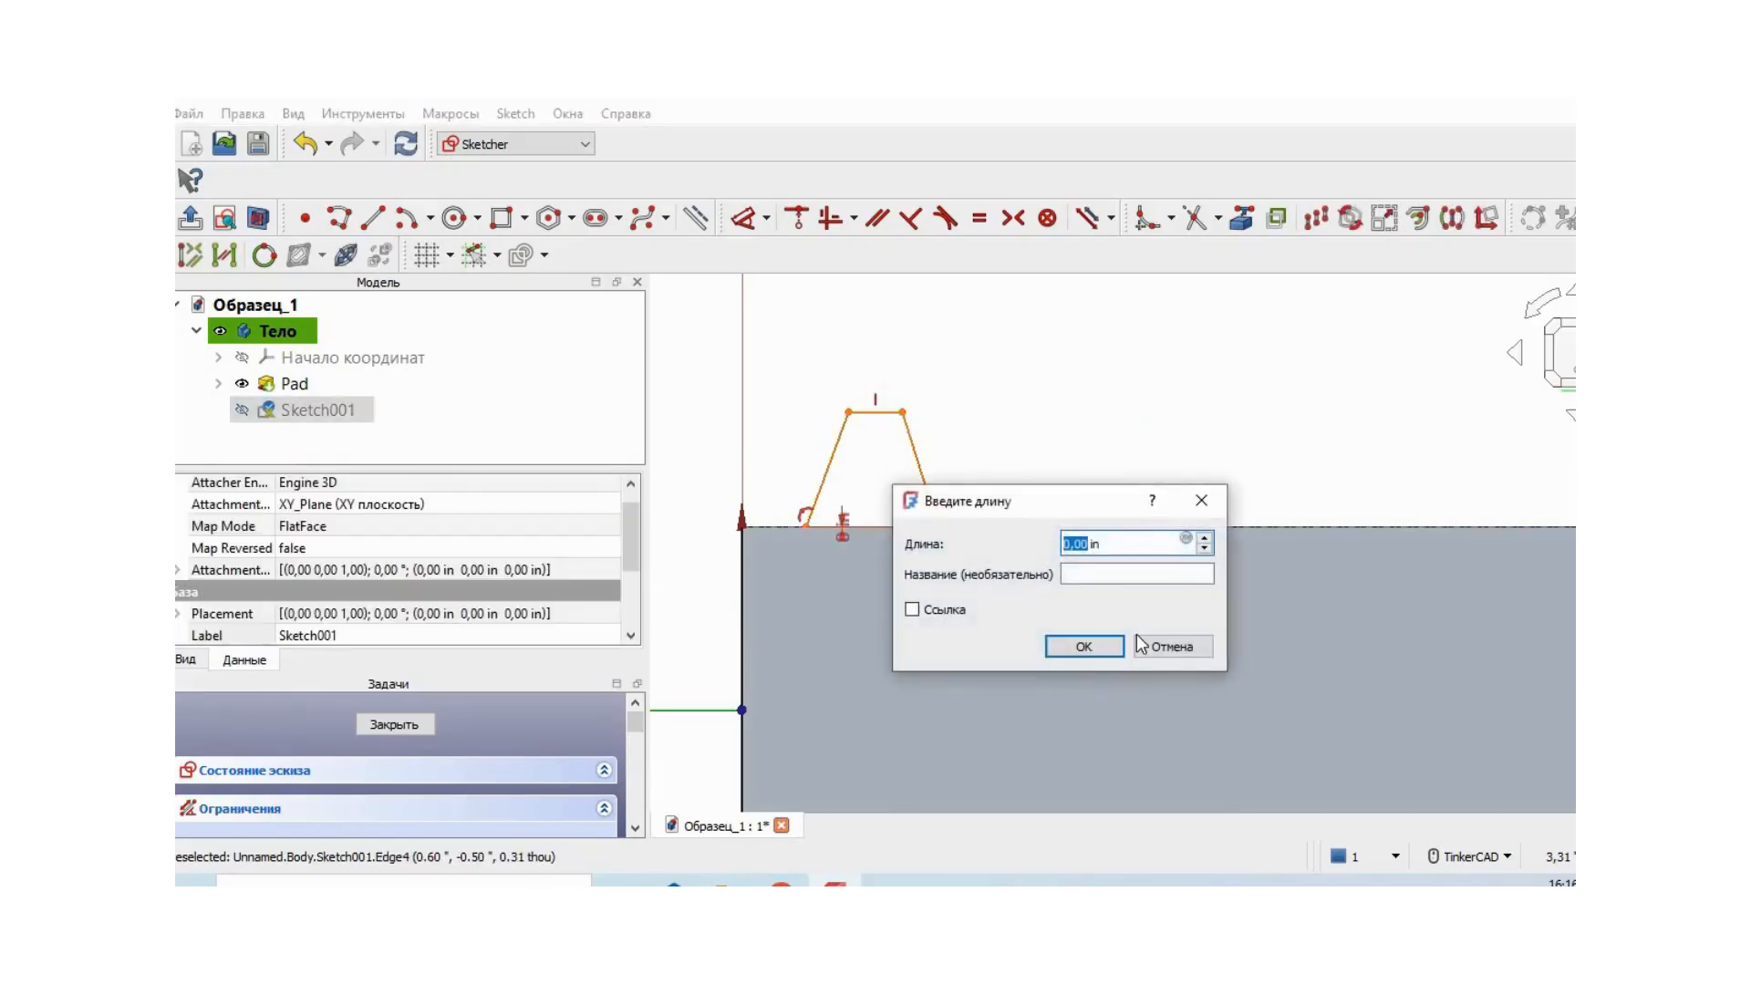
{"action": "left_click", "coordinate": [1170, 645]}
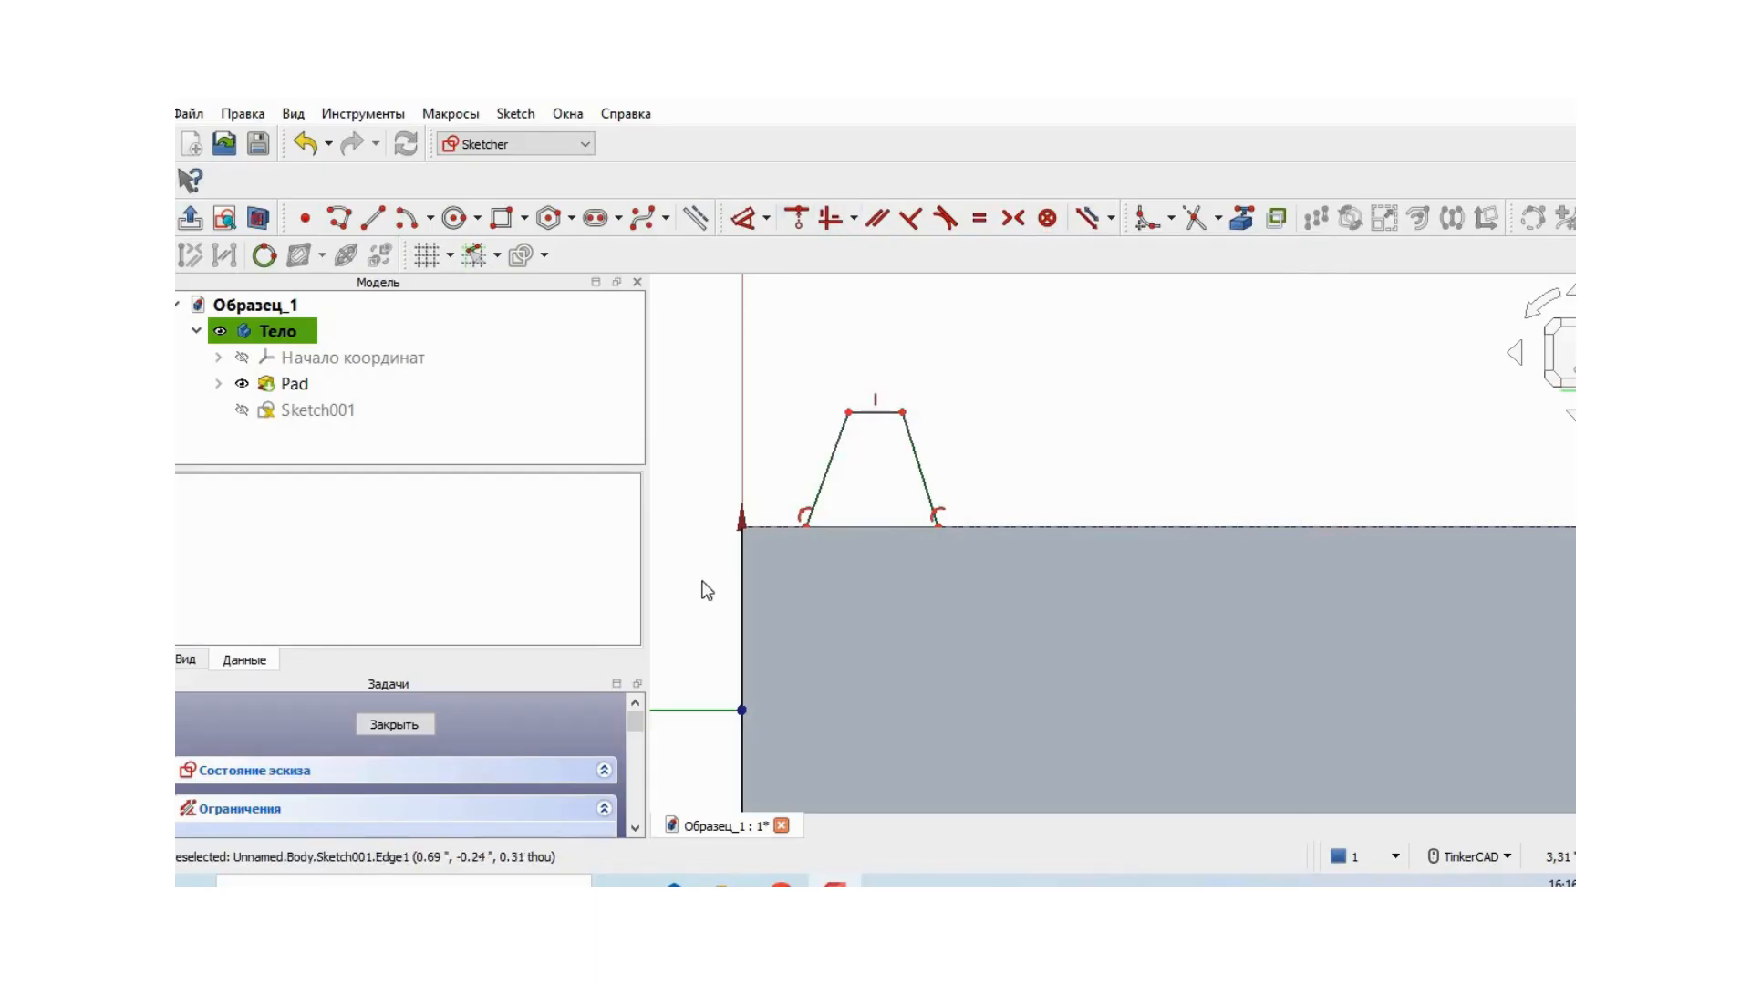
- Dimension the trapezoid's far top corner at 0.98 in from the cylinder's centre axis
{"action": "left_click", "coordinate": [766, 218]}
{"action": "left_click", "coordinate": [807, 246]}
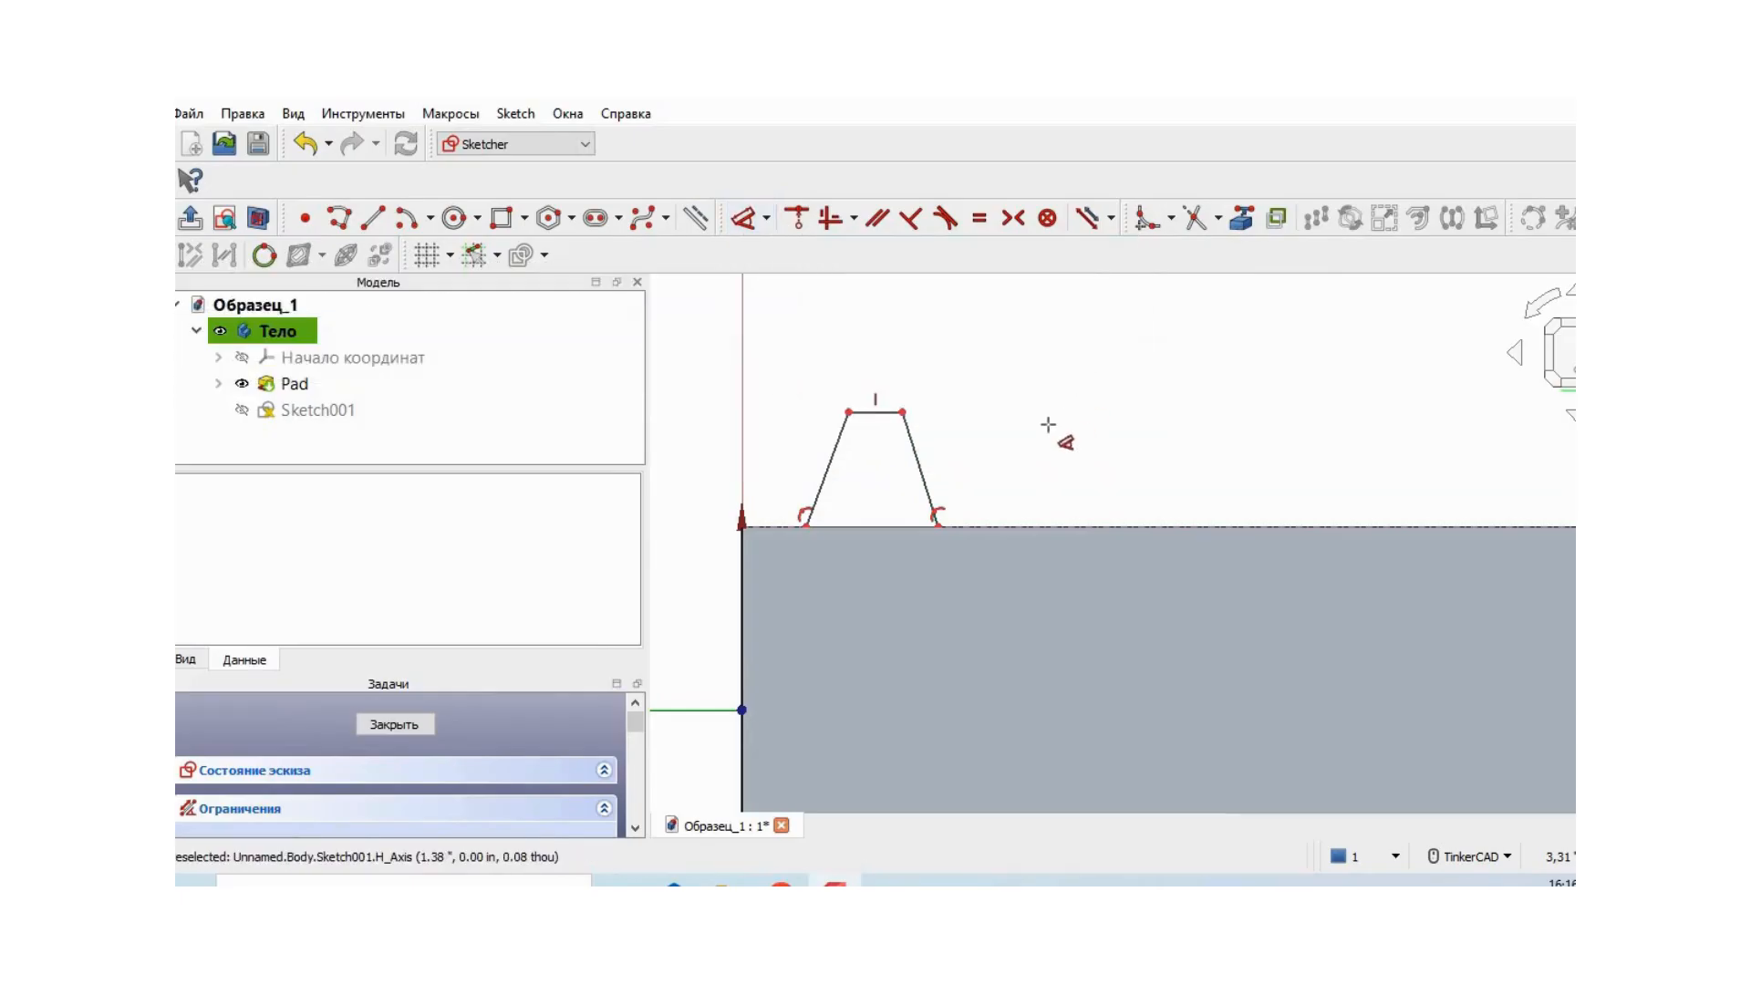
{"action": "left_click", "coordinate": [904, 412]}
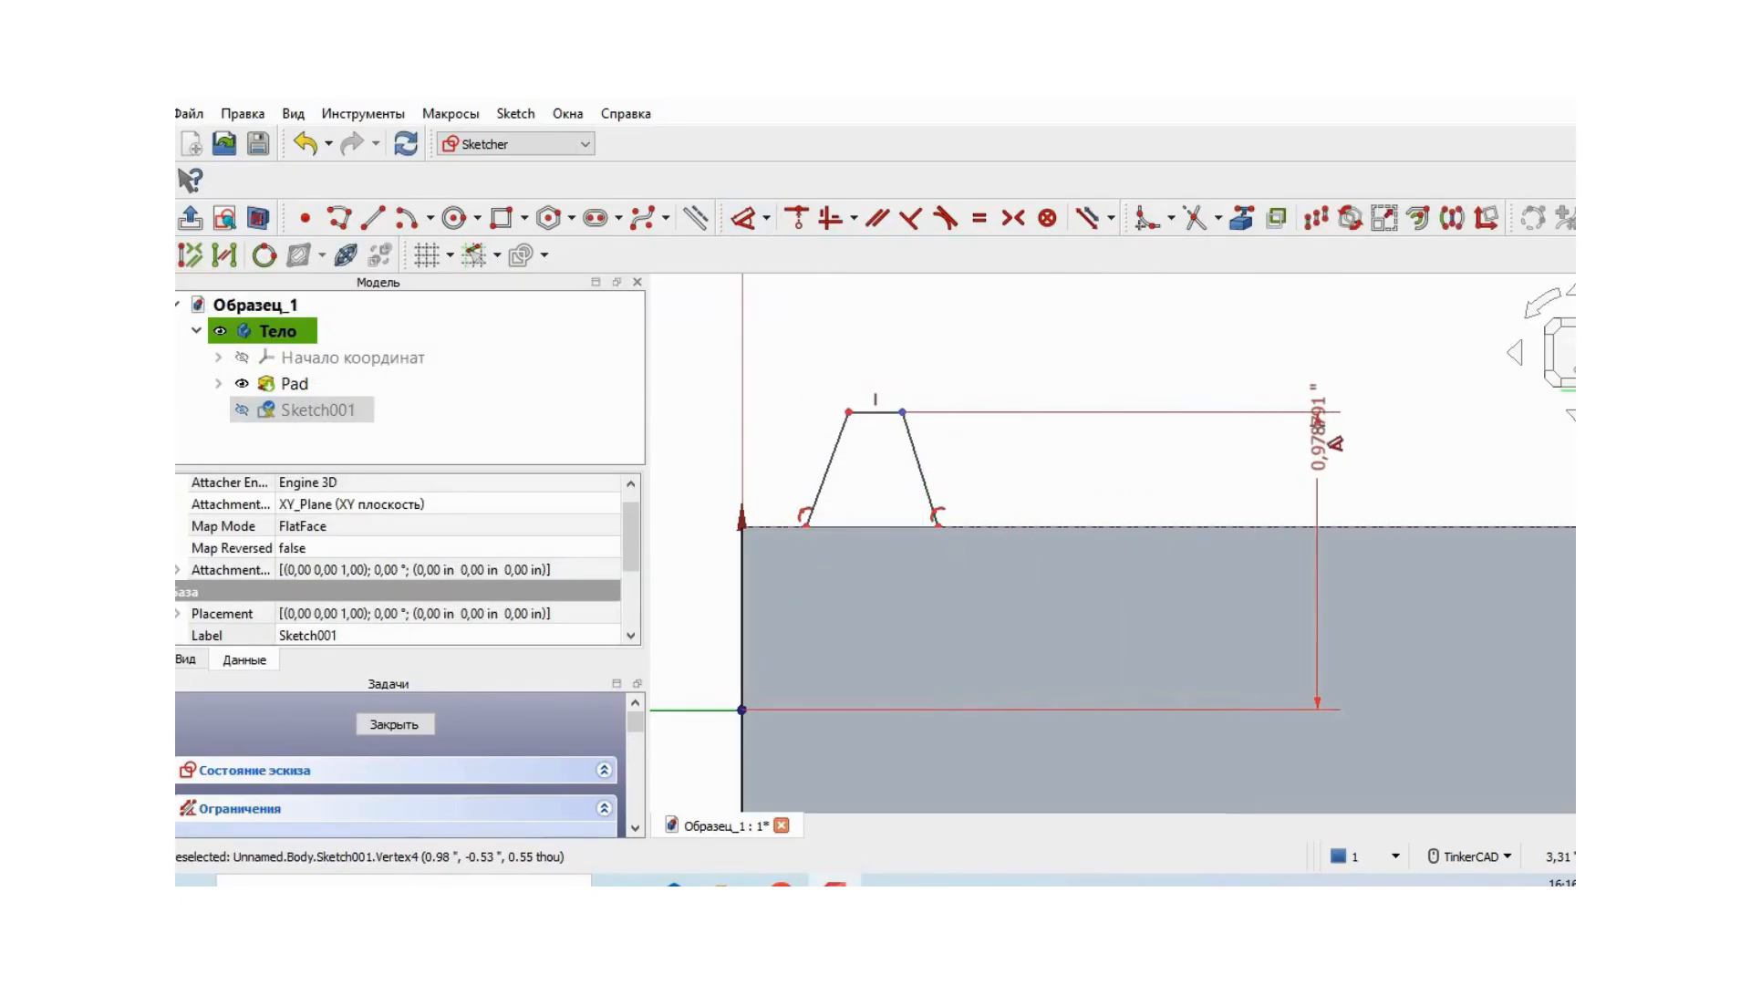
{"action": "left_click", "coordinate": [1321, 438]}
{"action": "left_click", "coordinate": [1500, 555]}
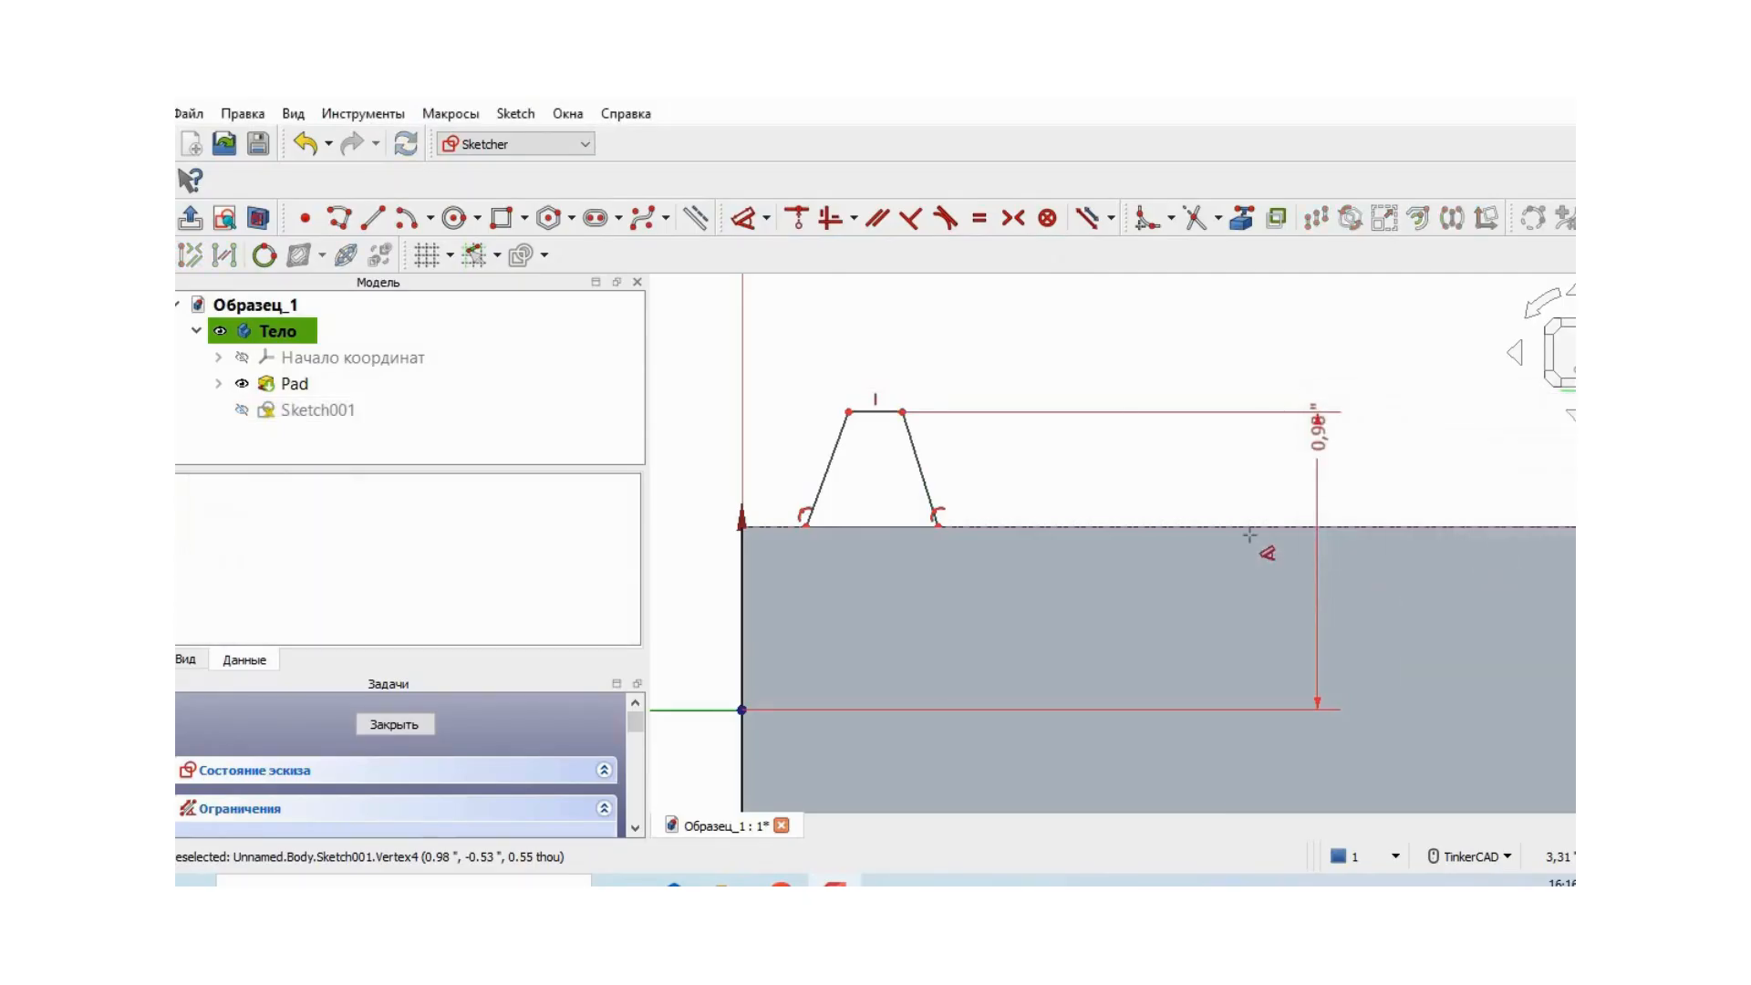
- Constrain the trapezoid's near base corner to 0.21 in and its far top corner to 0.53 in from the cylinder's origin end
{"action": "left_click", "coordinate": [808, 525]}
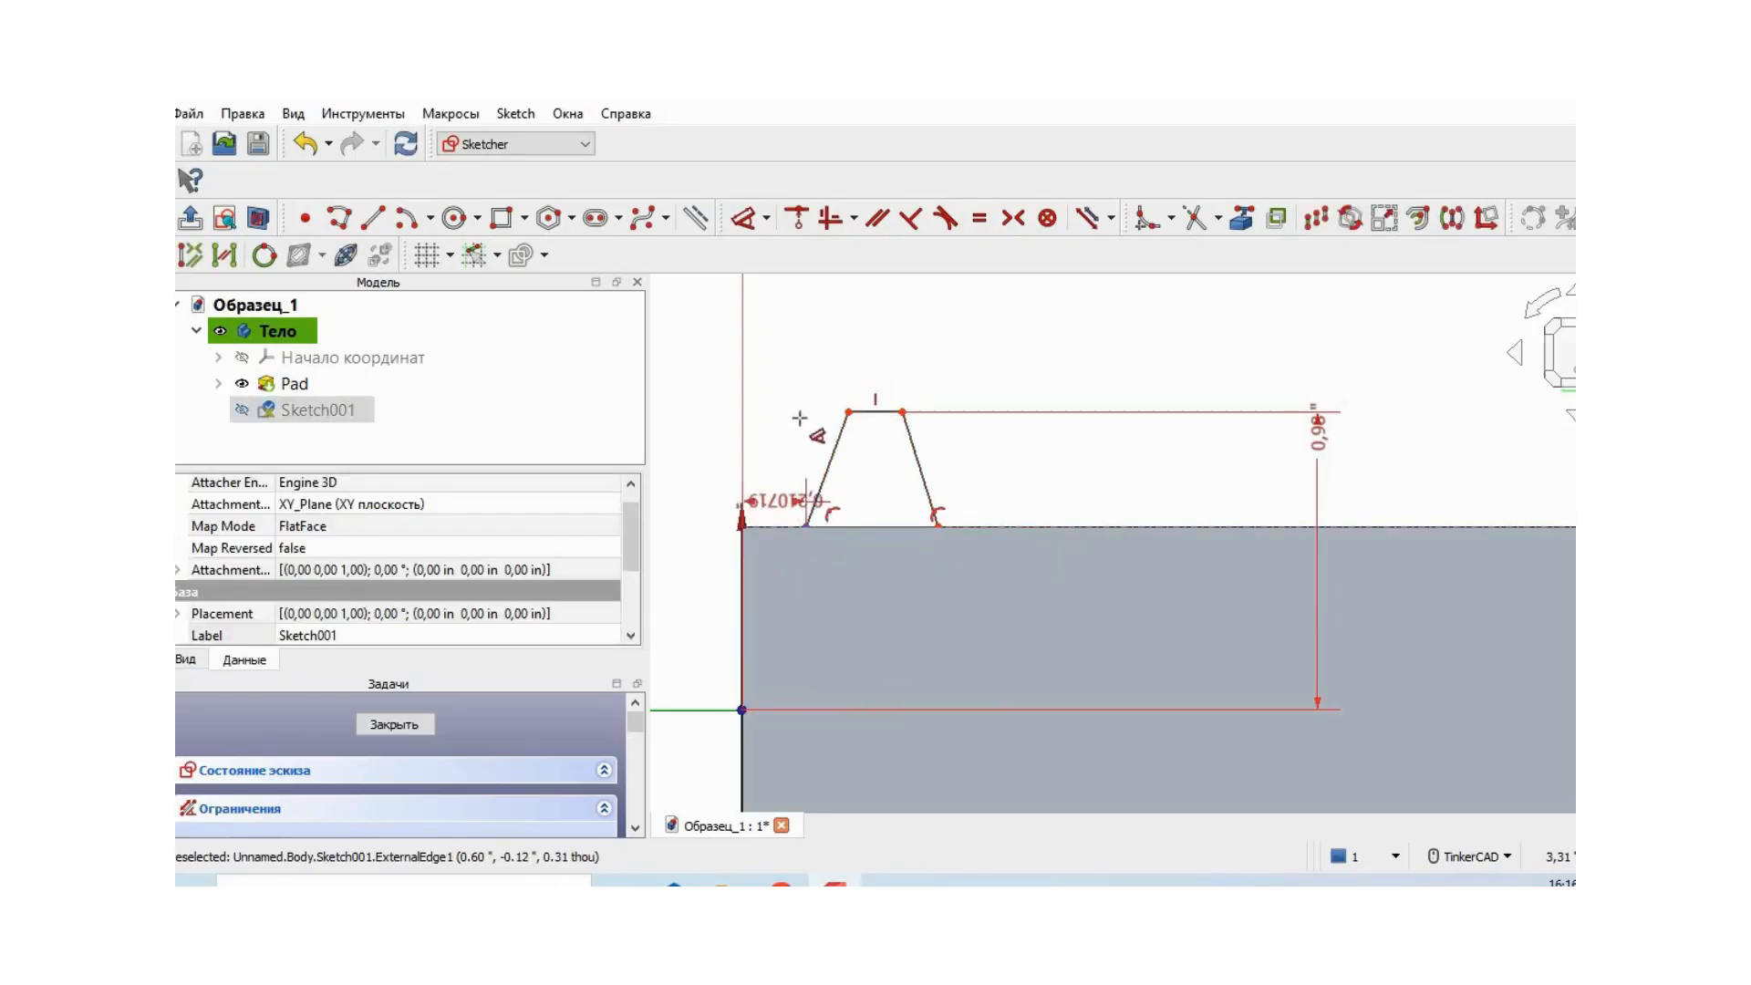
{"action": "left_click", "coordinate": [796, 333]}
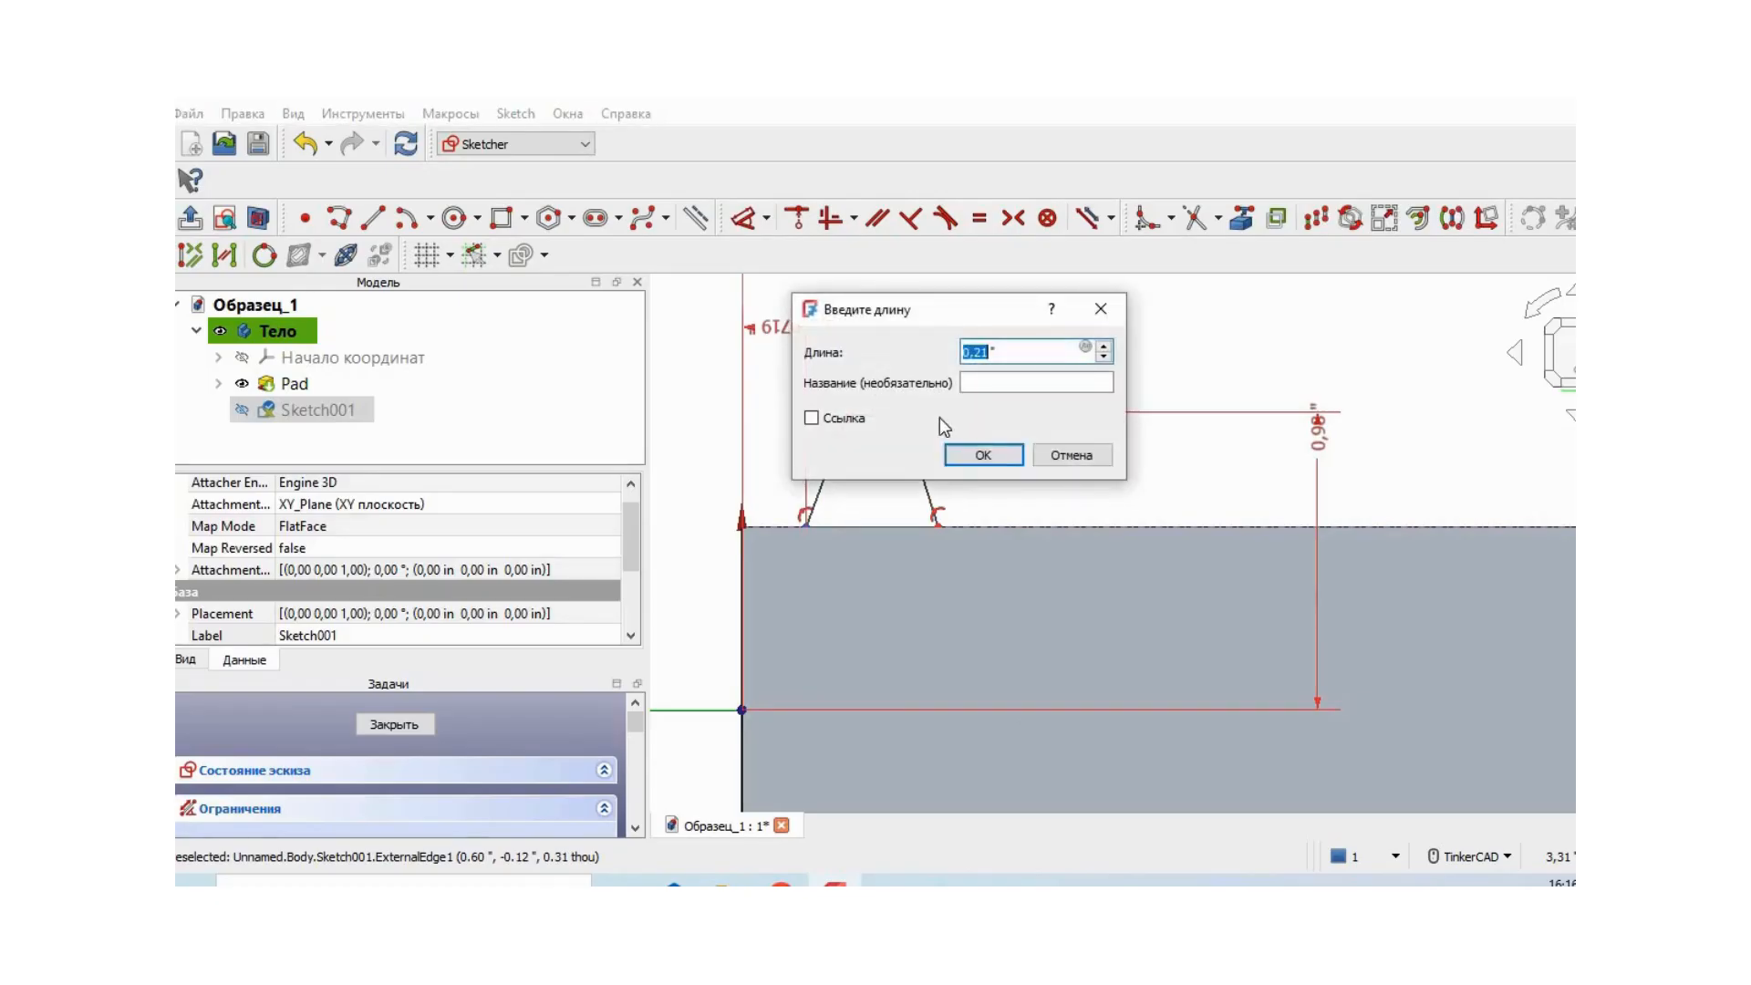
{"action": "type", "text": "0,21"}
{"action": "left_click", "coordinate": [983, 455]}
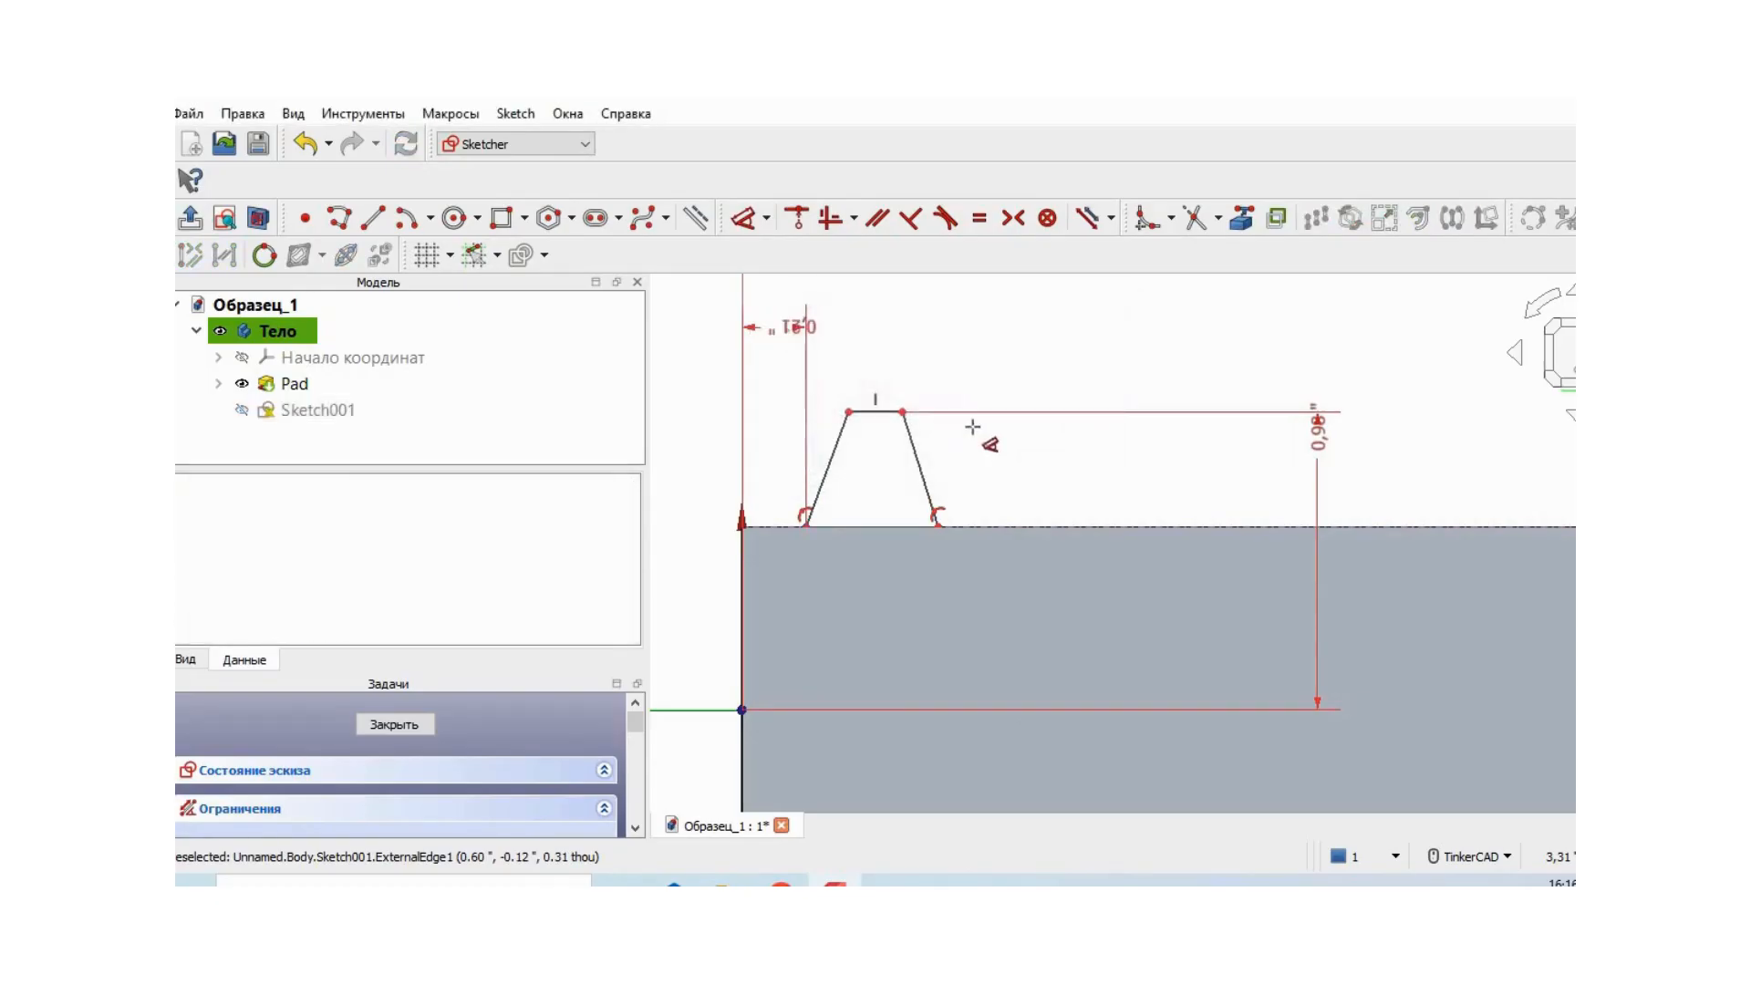
{"action": "left_click", "coordinate": [902, 412]}
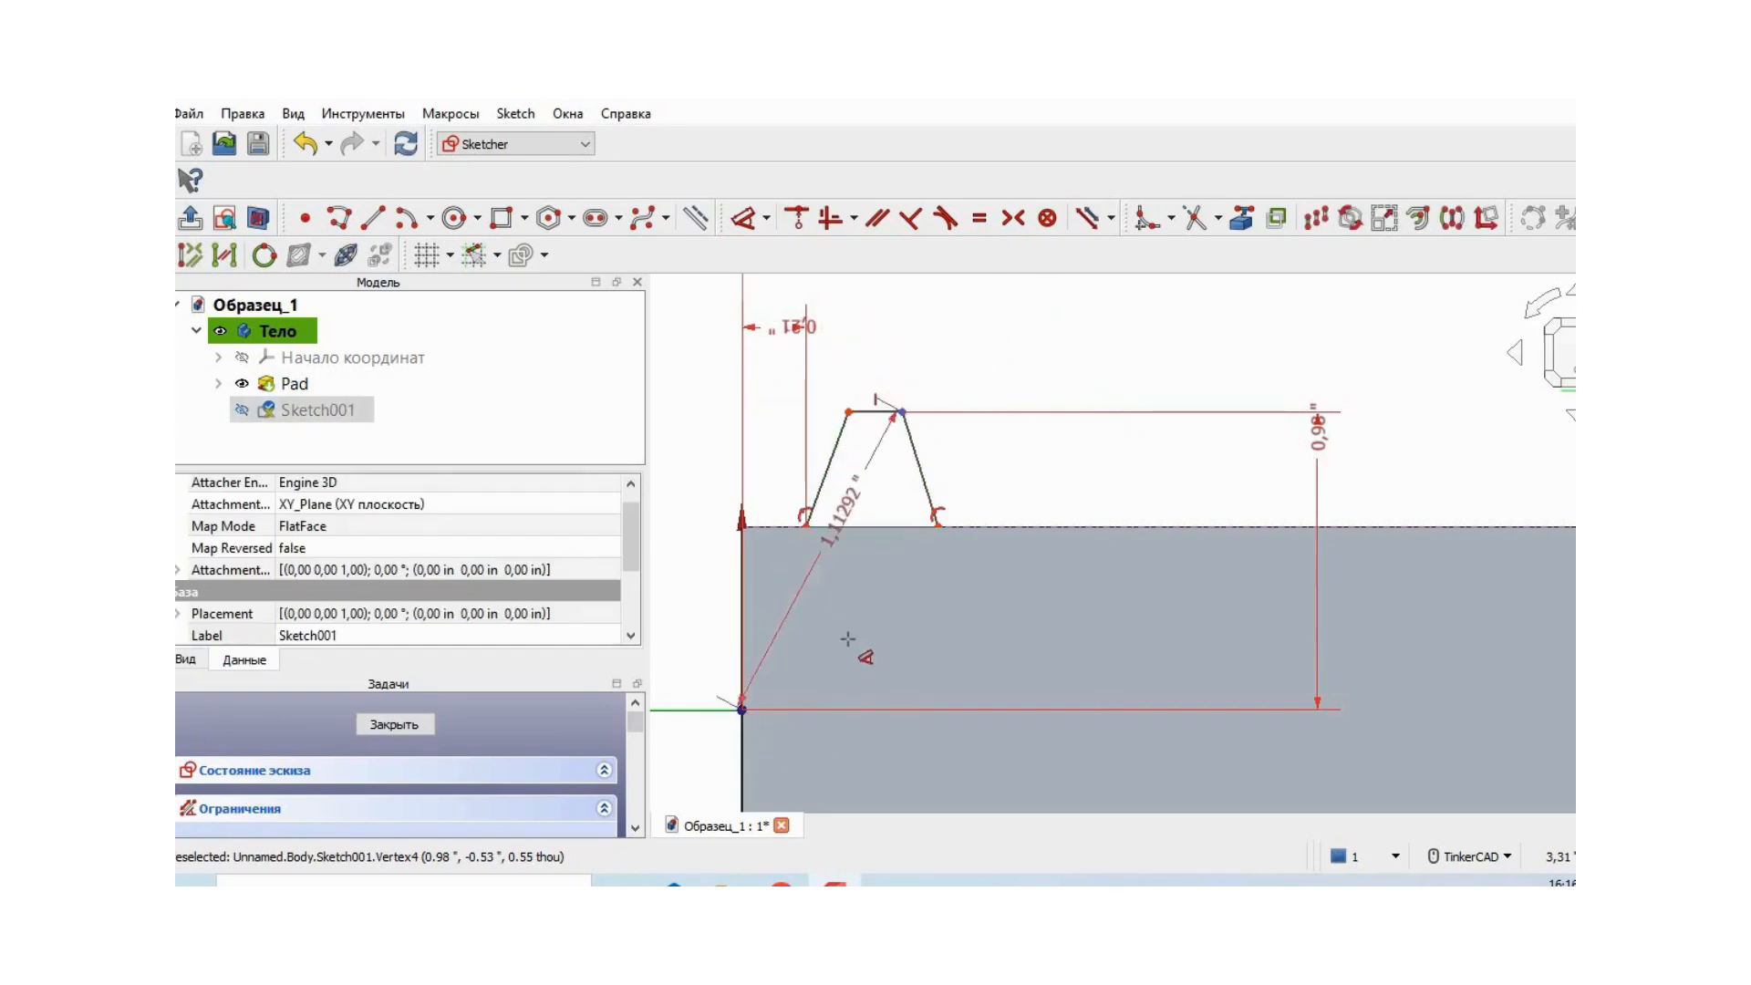
{"action": "left_click", "coordinate": [884, 786]}
{"action": "left_click", "coordinate": [1076, 831]}
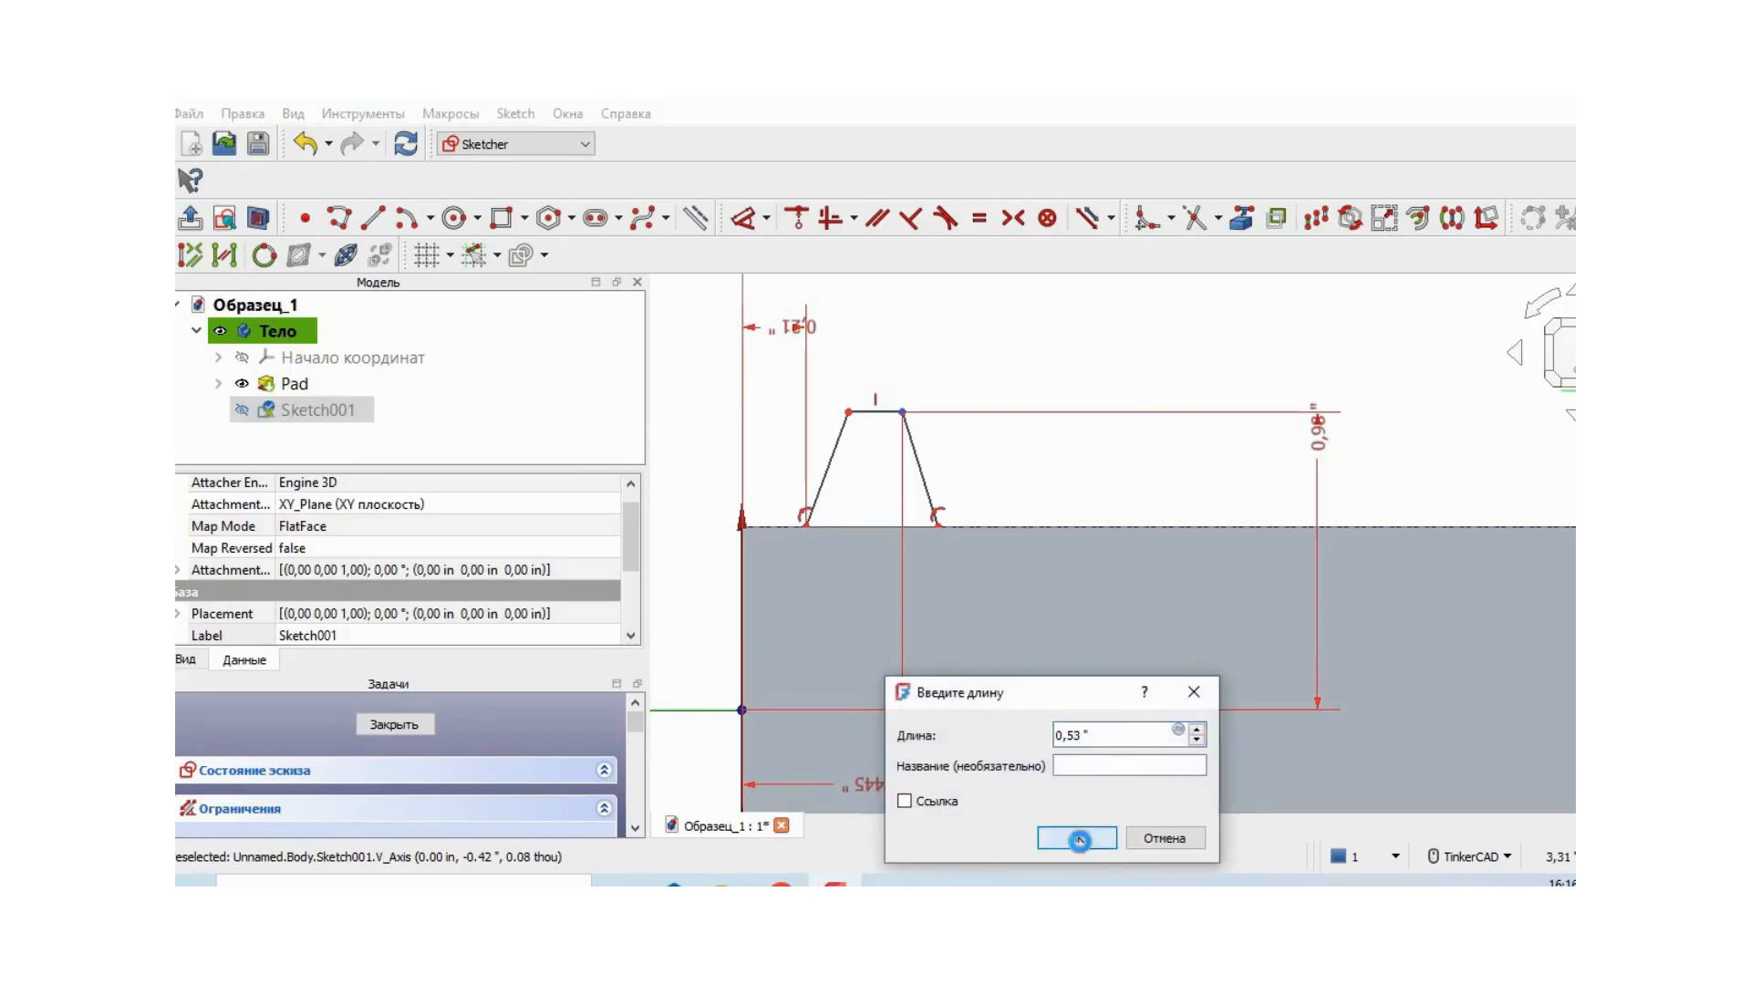
{"action": "left_click", "coordinate": [1078, 838]}
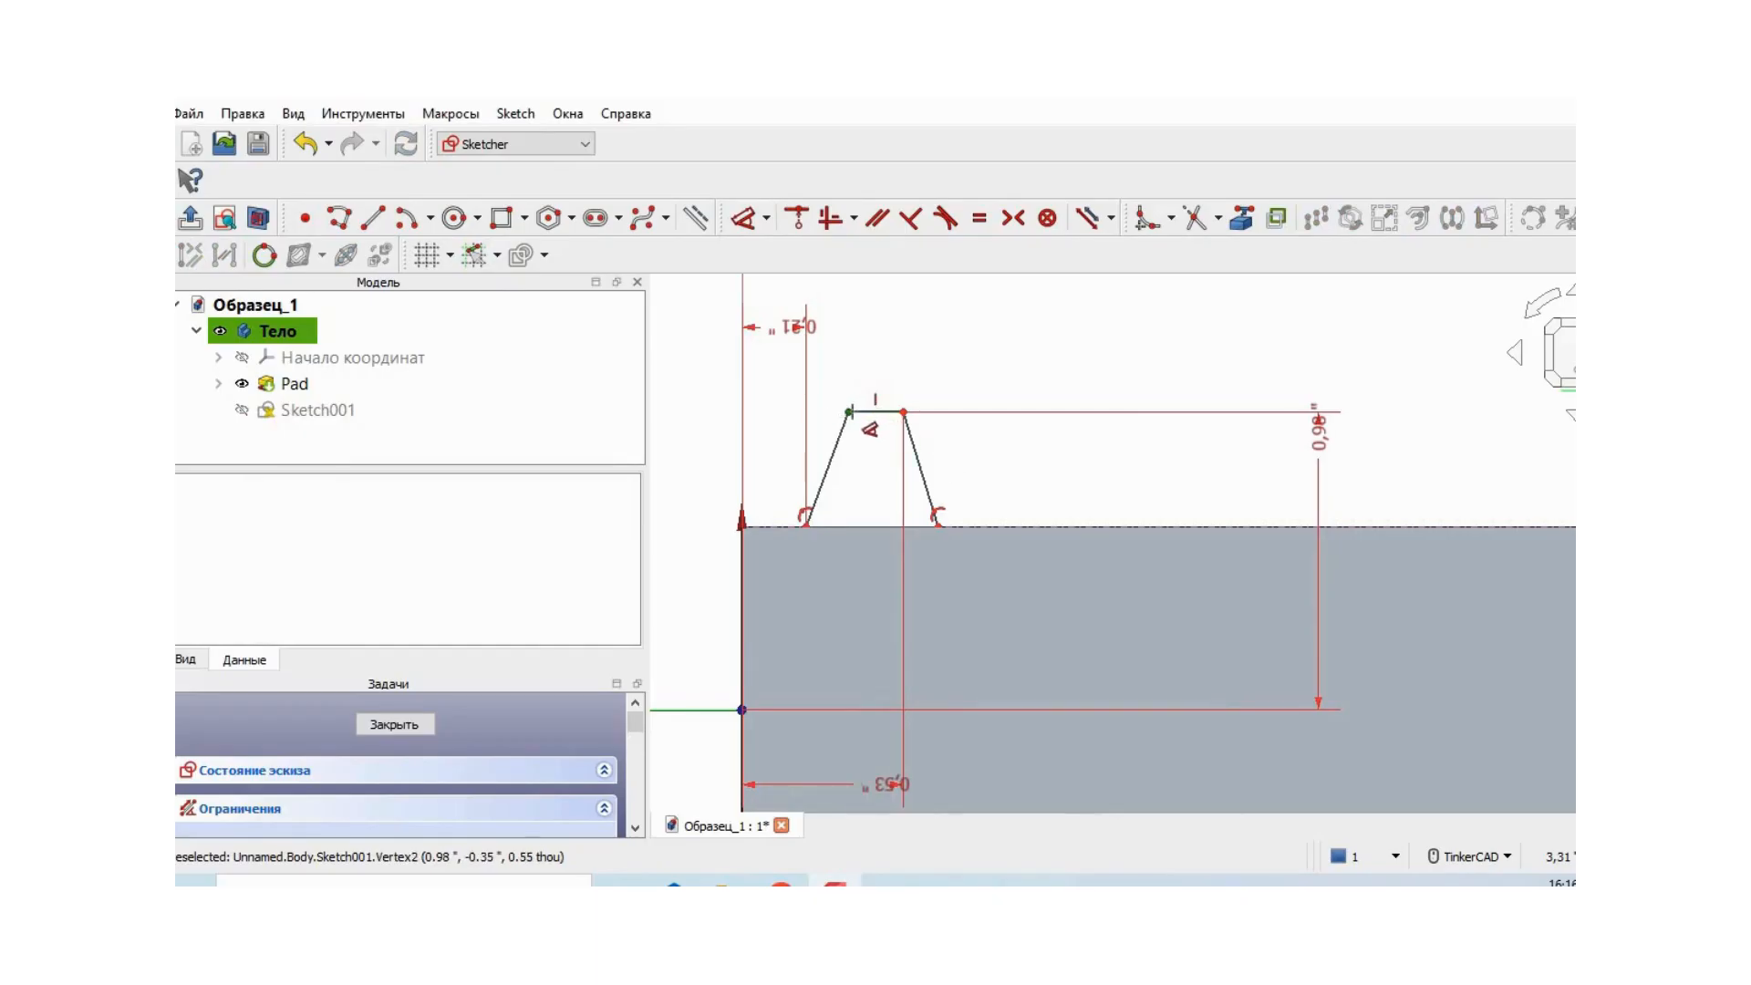
- Constrain the trapezoid's near top corner to 0.35 in and its far base corner to 0.65 in from the cylinder's origin end
{"action": "left_click", "coordinate": [848, 413]}
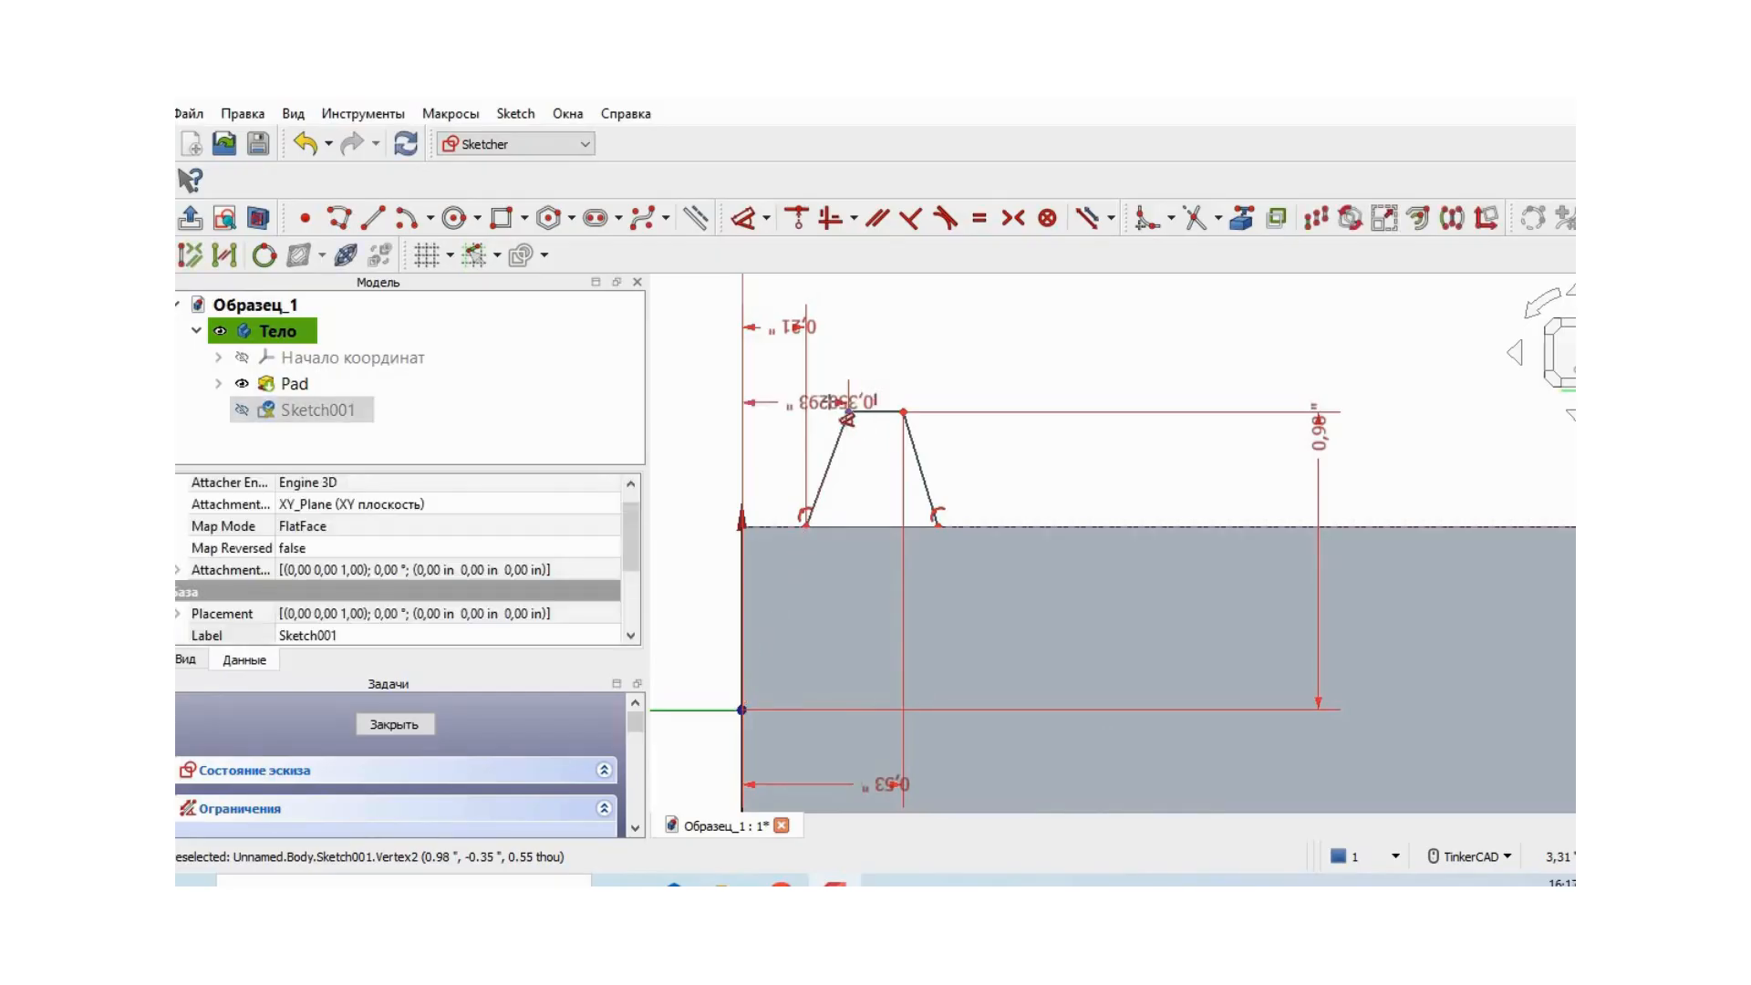
{"action": "left_click", "coordinate": [792, 391]}
{"action": "type", "text": "0,35"}
{"action": "left_click", "coordinate": [971, 504]}
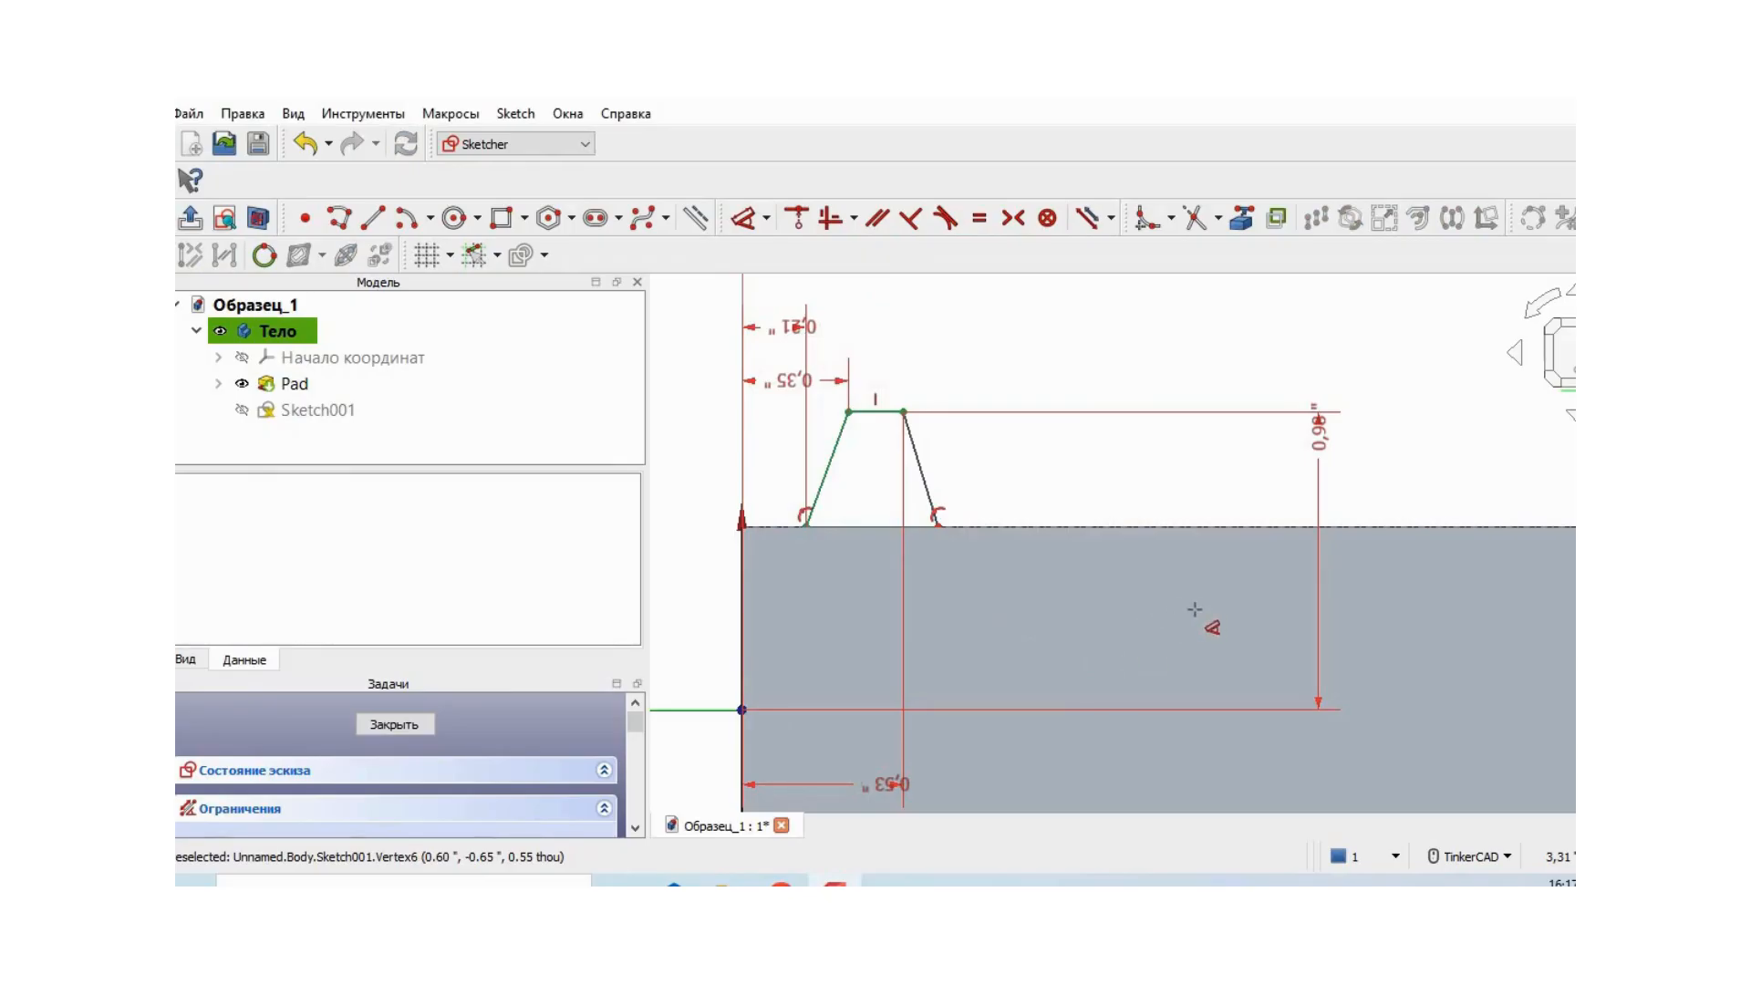
{"action": "left_click", "coordinate": [938, 523]}
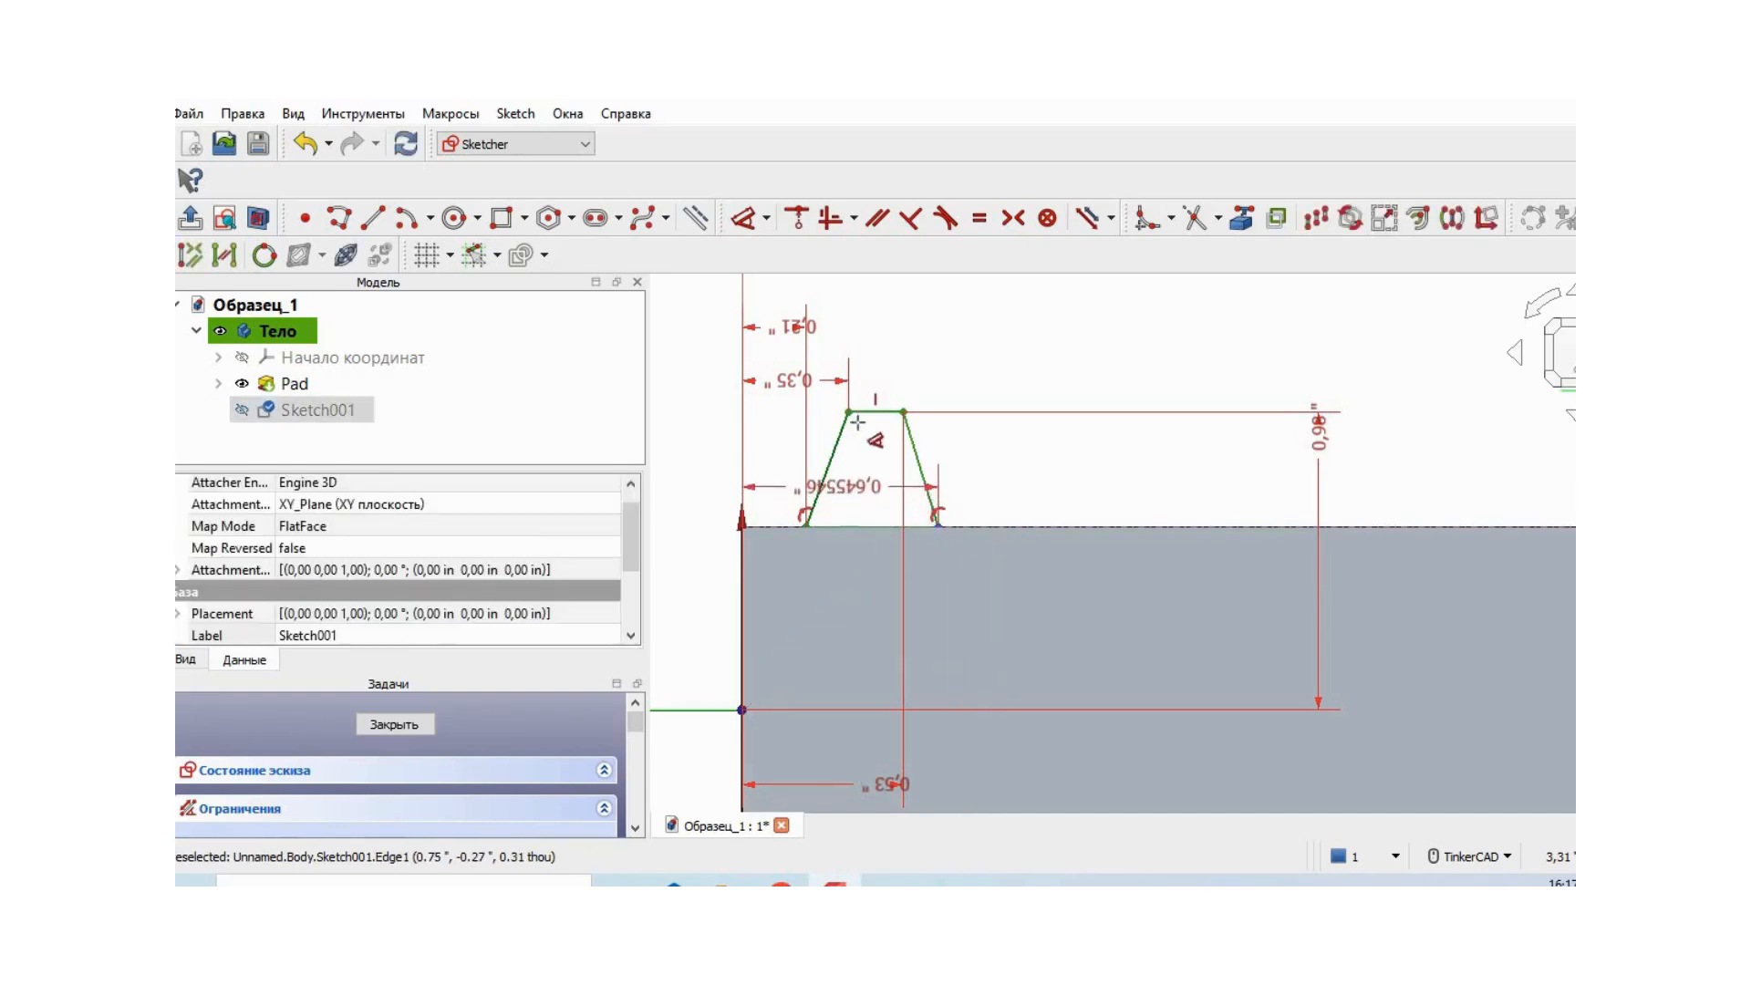
{"action": "left_click", "coordinate": [882, 292]}
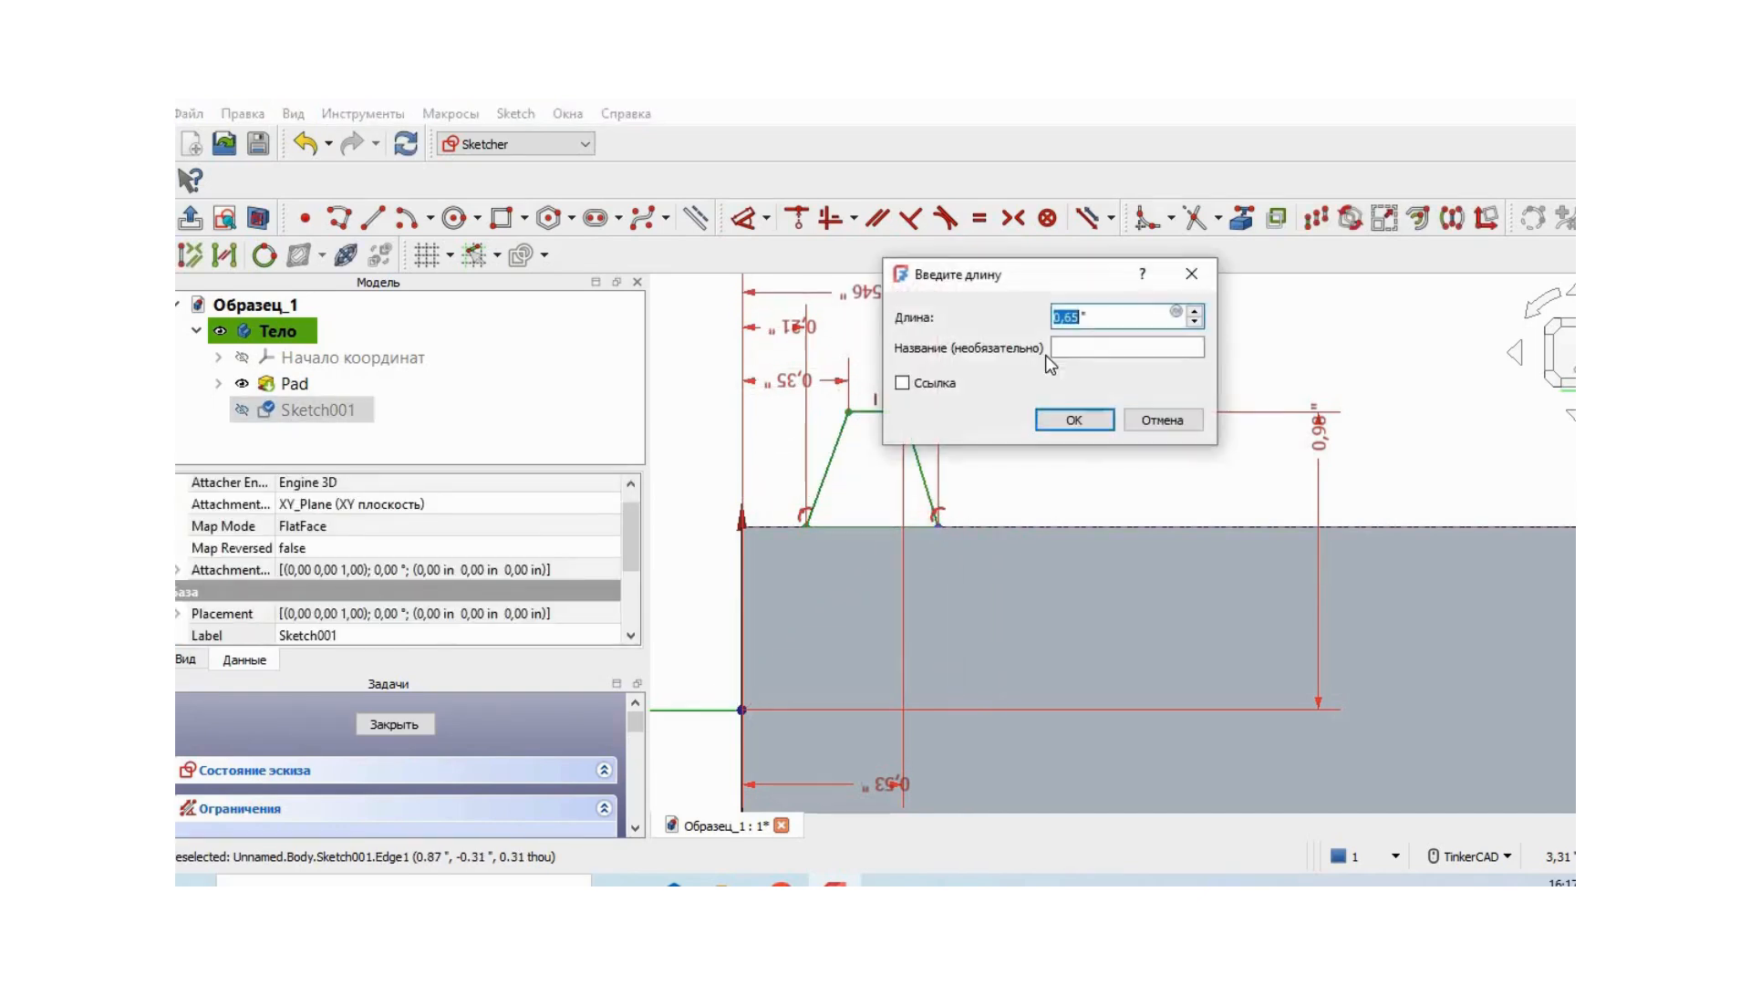
{"action": "left_click", "coordinate": [1074, 420]}
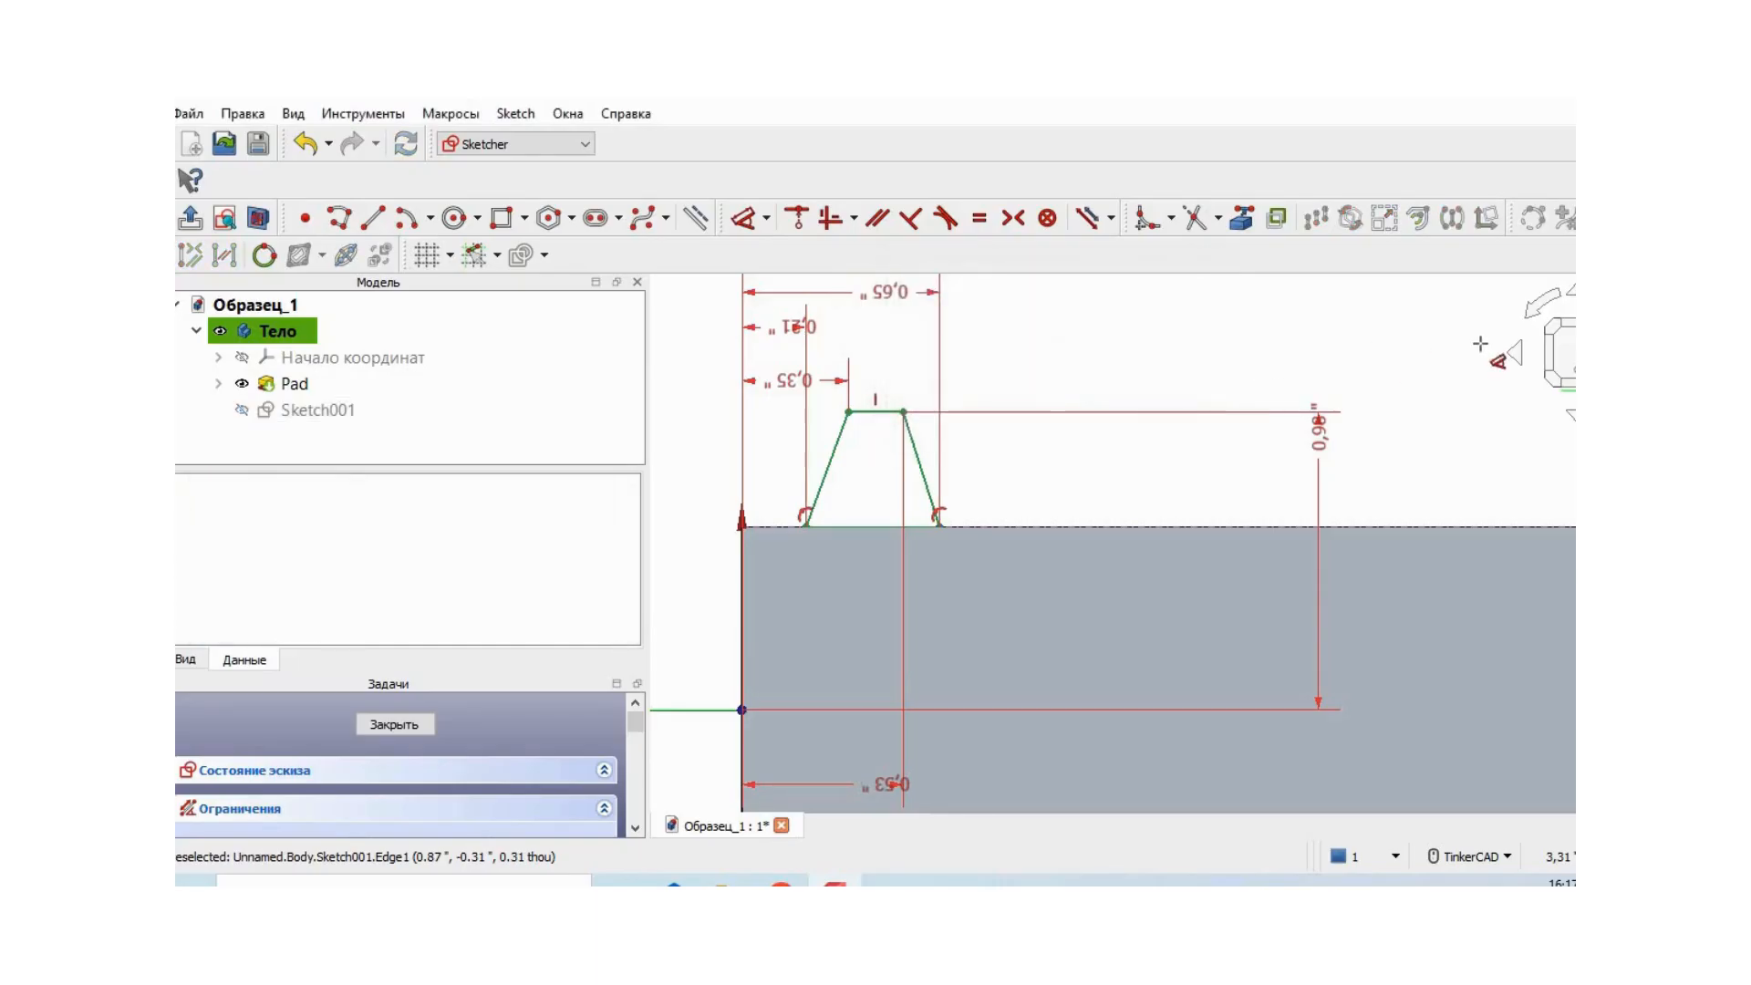
- Finish the trapezoid sketch and sweep it around the cylinder as an additive helix
{"action": "right_click_drag", "start_coordinate": [1365, 320], "coordinate": [1357, 321]}
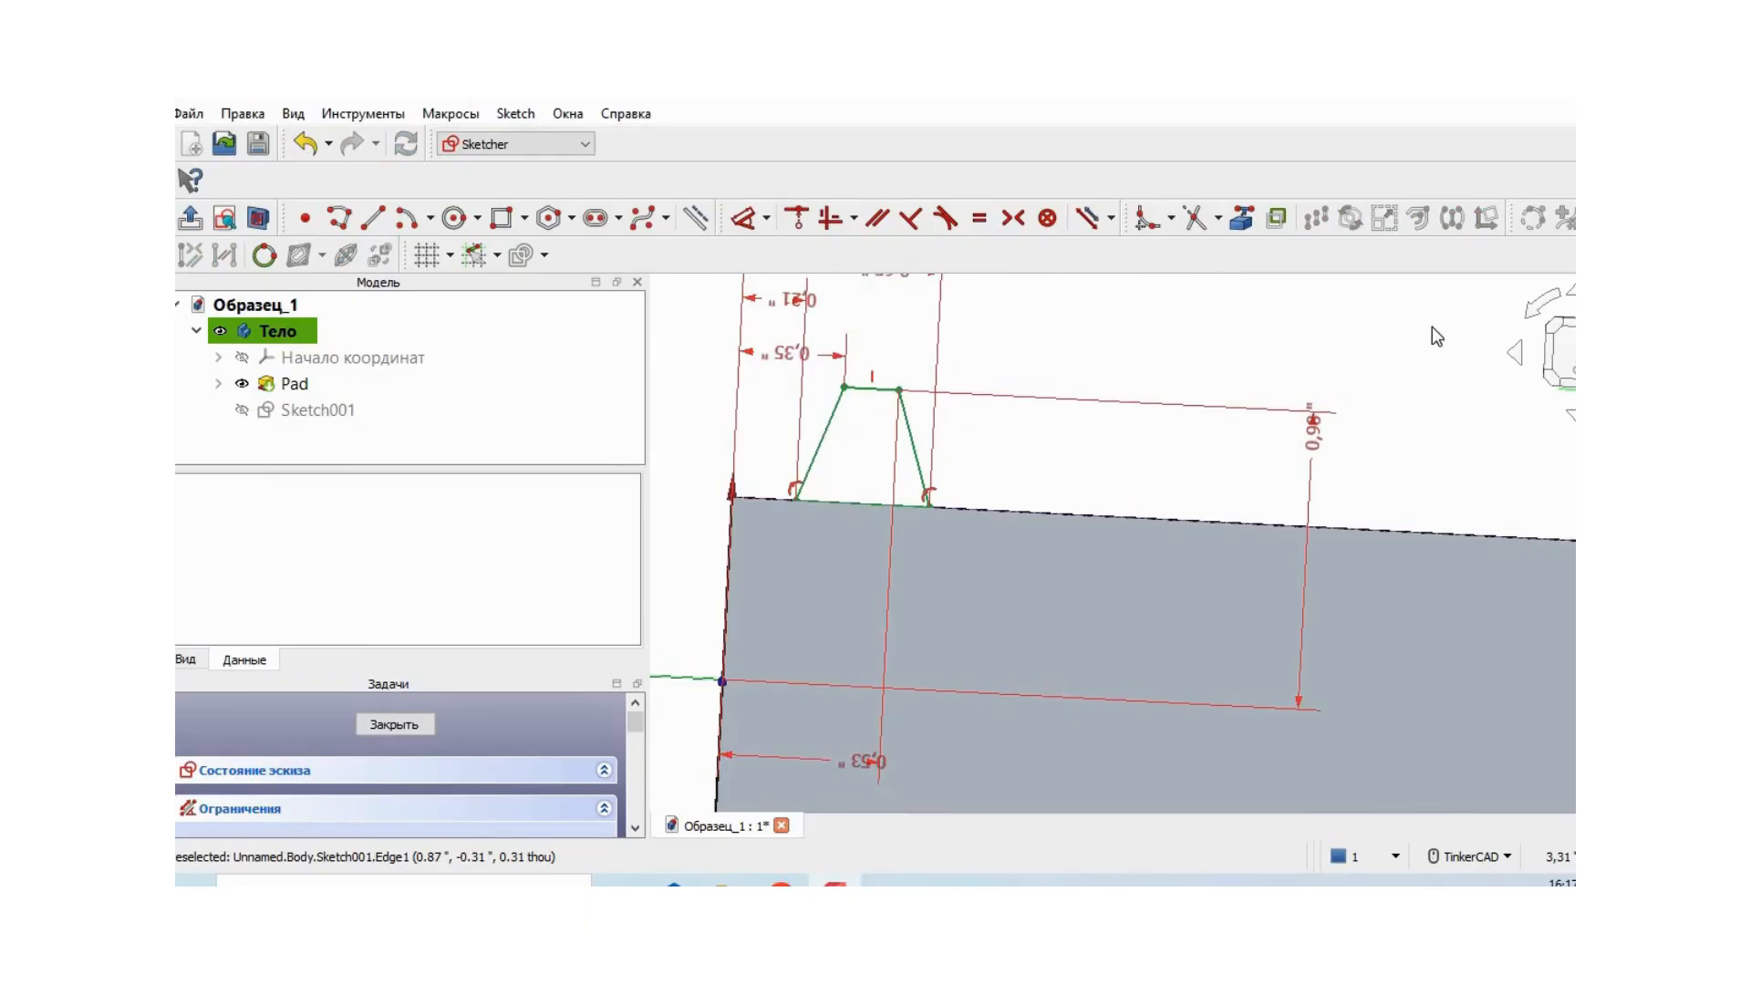
{"action": "left_click", "coordinate": [1573, 354]}
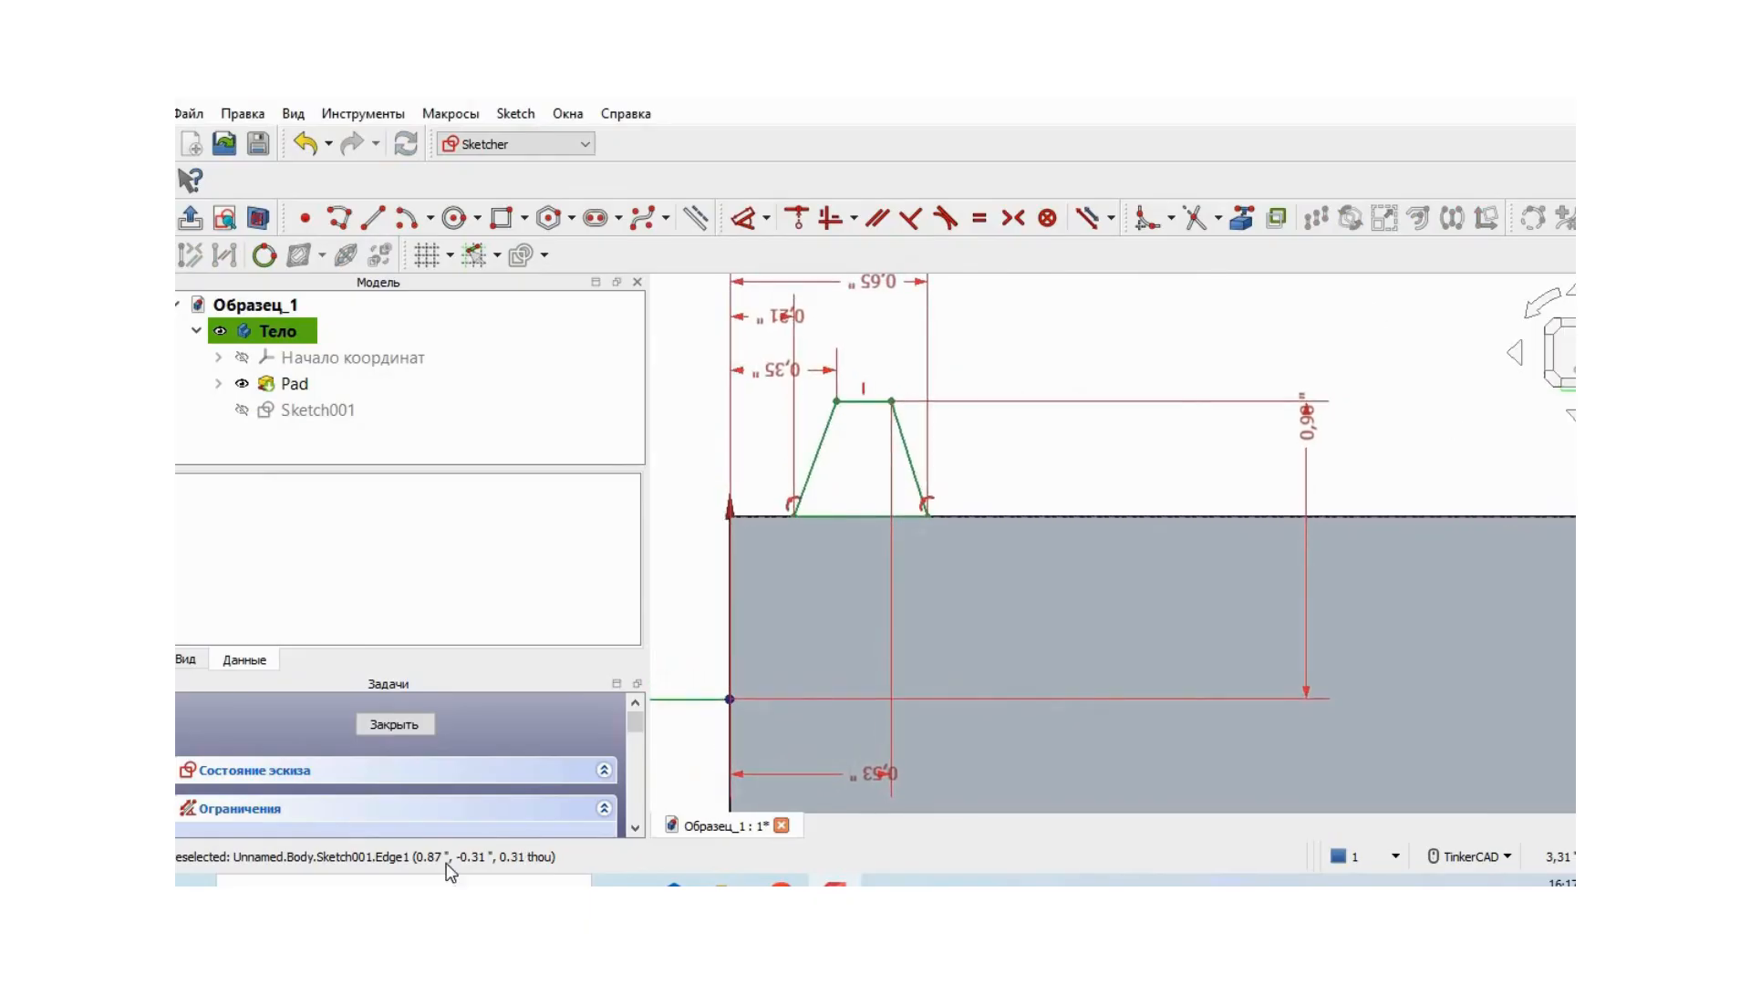
{"action": "left_click", "coordinate": [412, 721]}
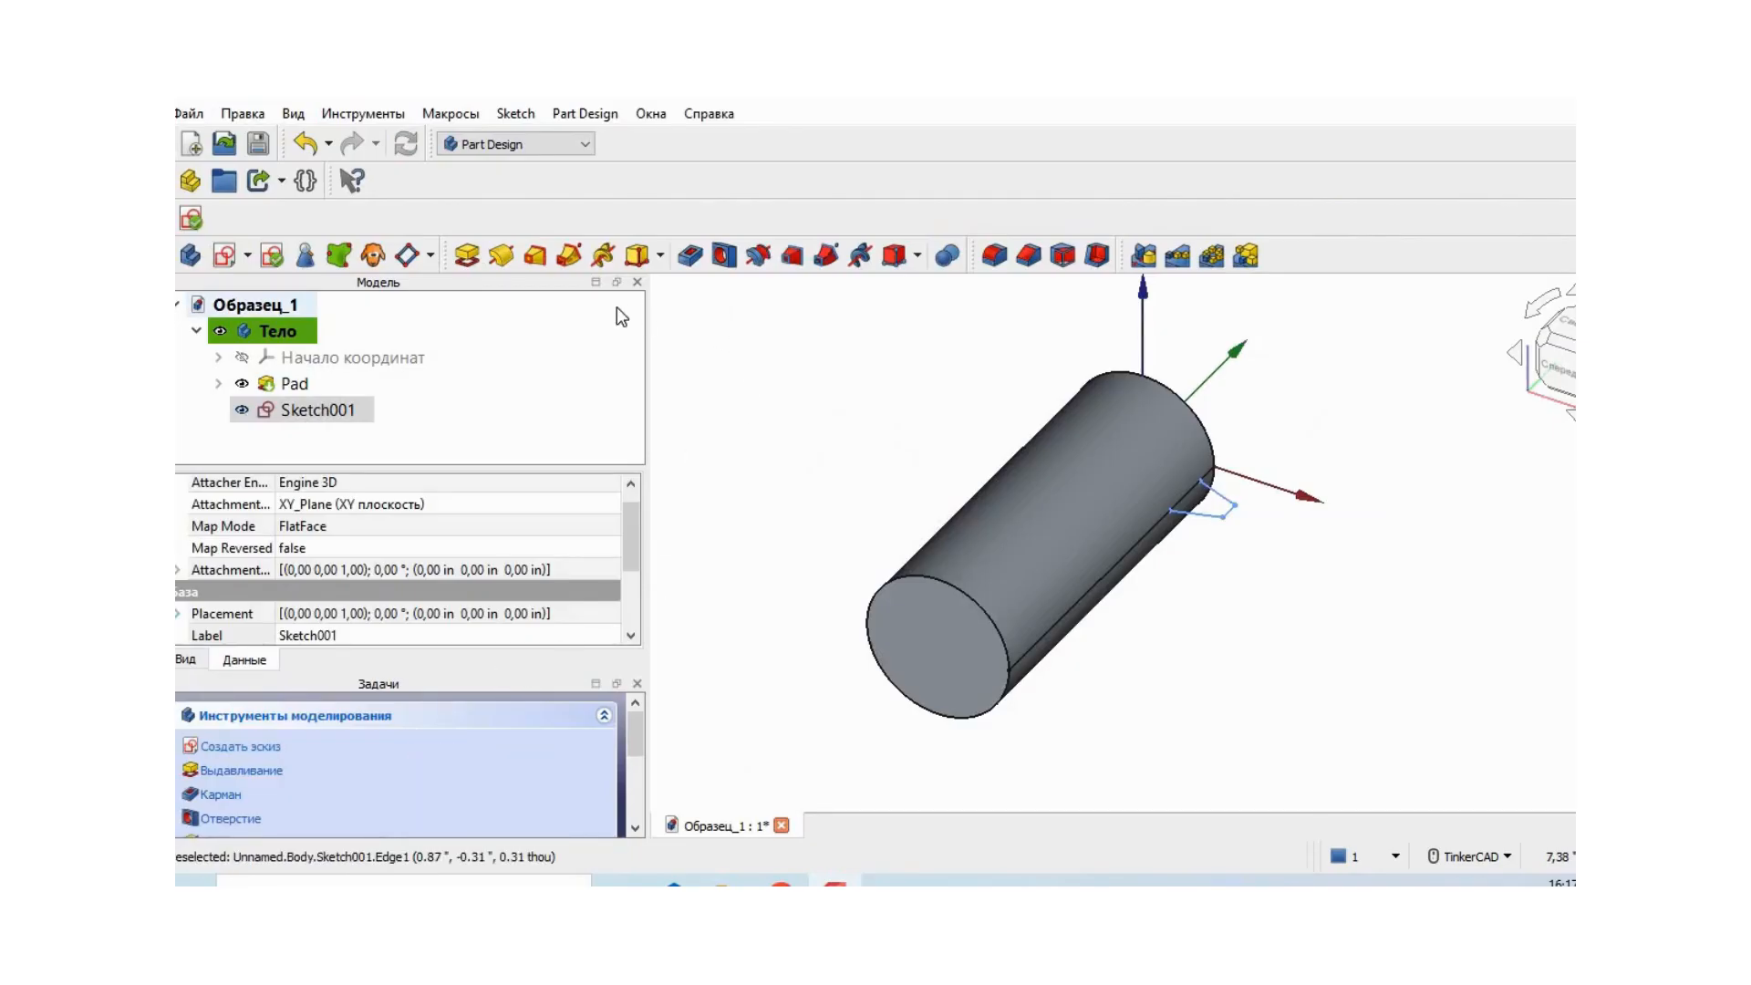
{"action": "left_click", "coordinate": [602, 258]}
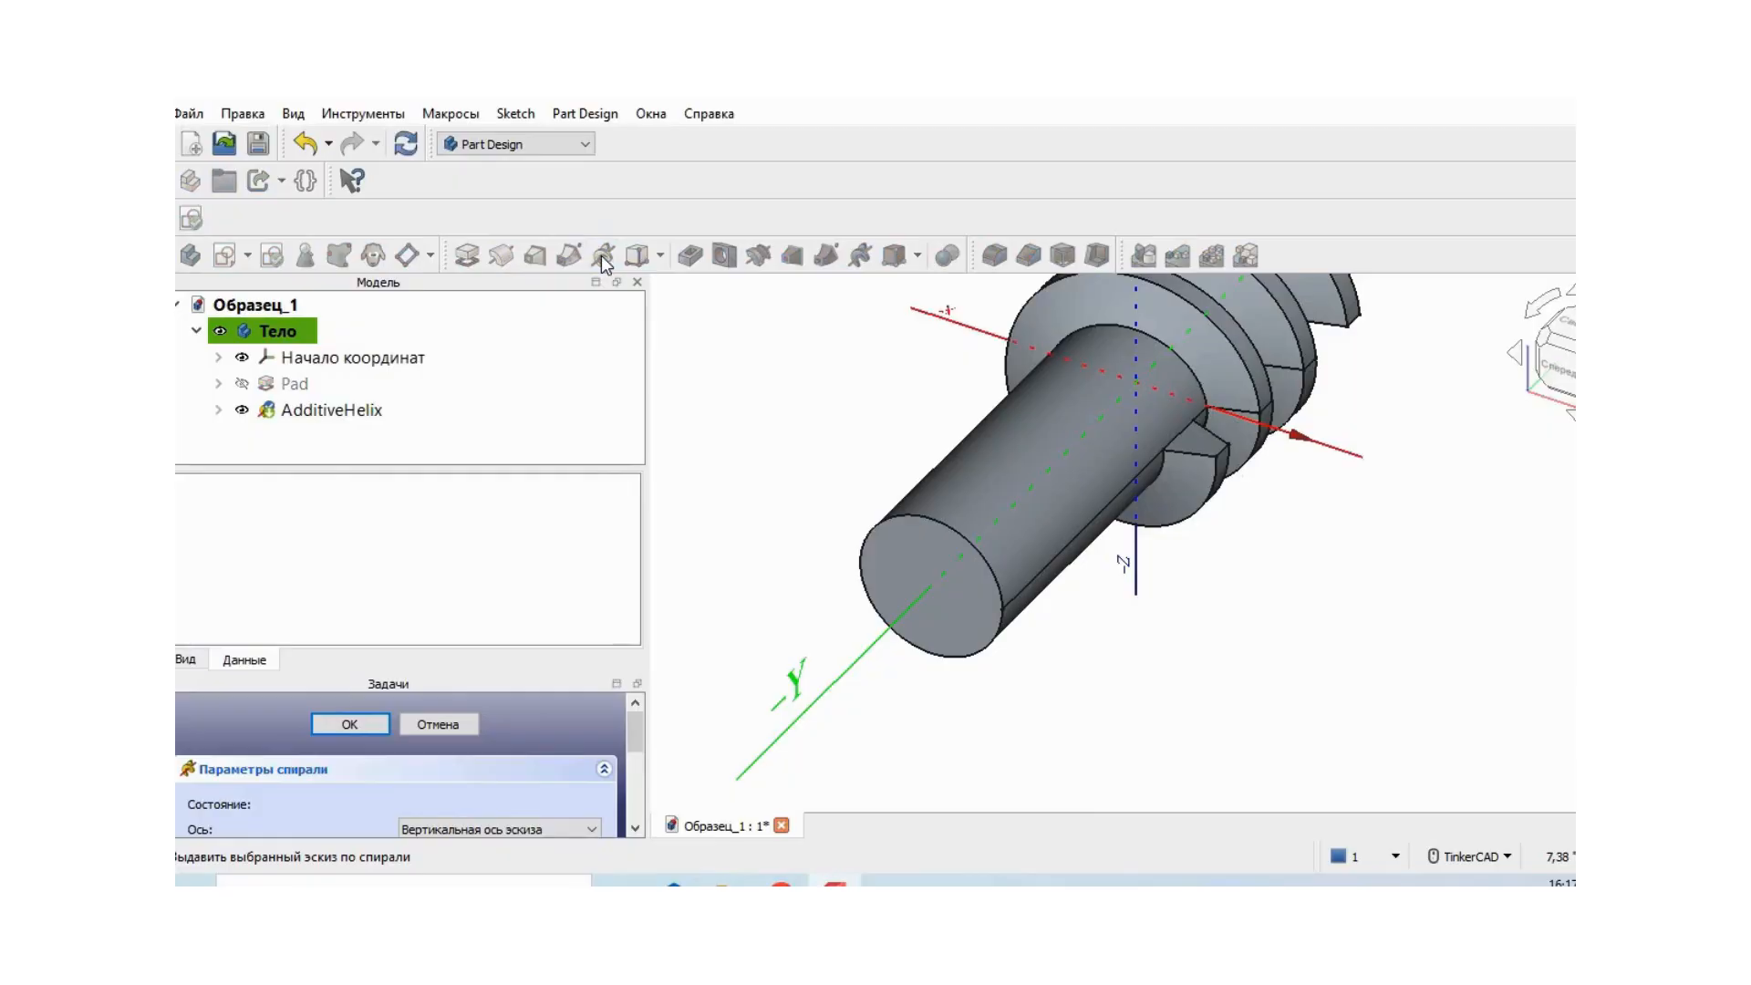
- Reverse the helix direction so the thread runs along the cylinder body
{"action": "middle_click_drag", "start_coordinate": [1381, 526], "coordinate": [1270, 669]}
{"action": "right_click_drag", "start_coordinate": [1378, 469], "coordinate": [1227, 467]}
{"action": "middle_click_drag", "start_coordinate": [1338, 428], "coordinate": [1364, 727]}
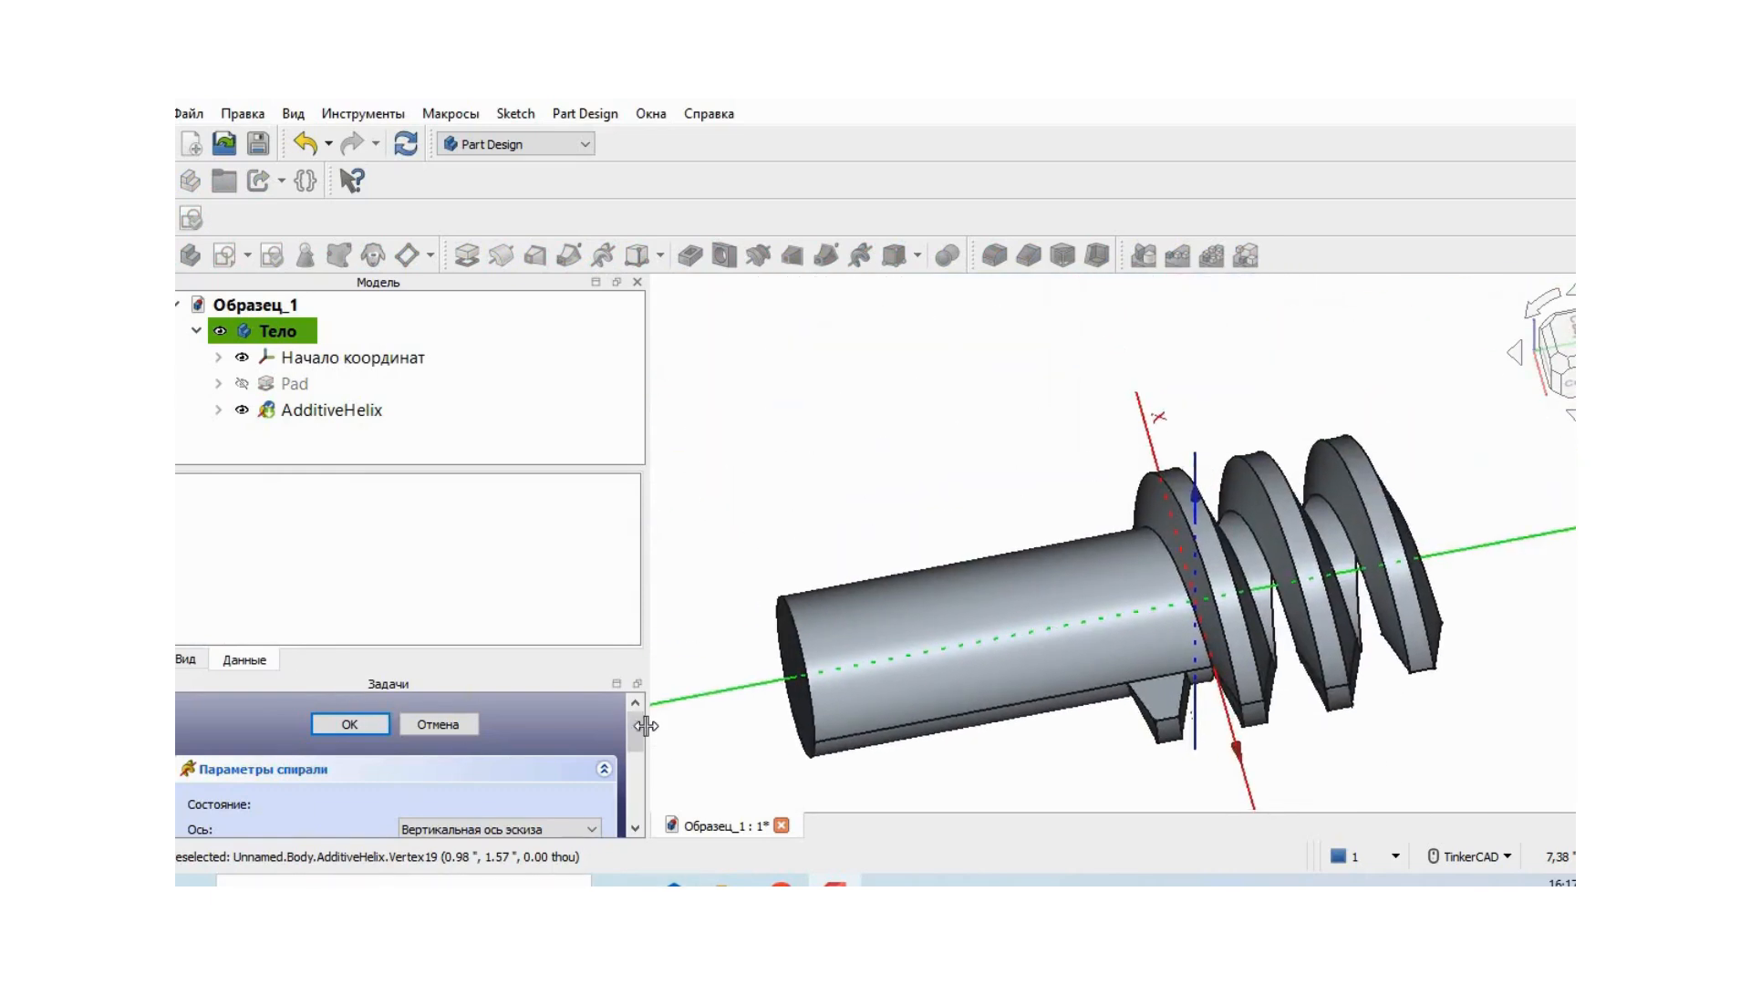
{"action": "scroll", "coordinate": [632, 726], "scroll_direction": "down", "scroll_amount": 3}
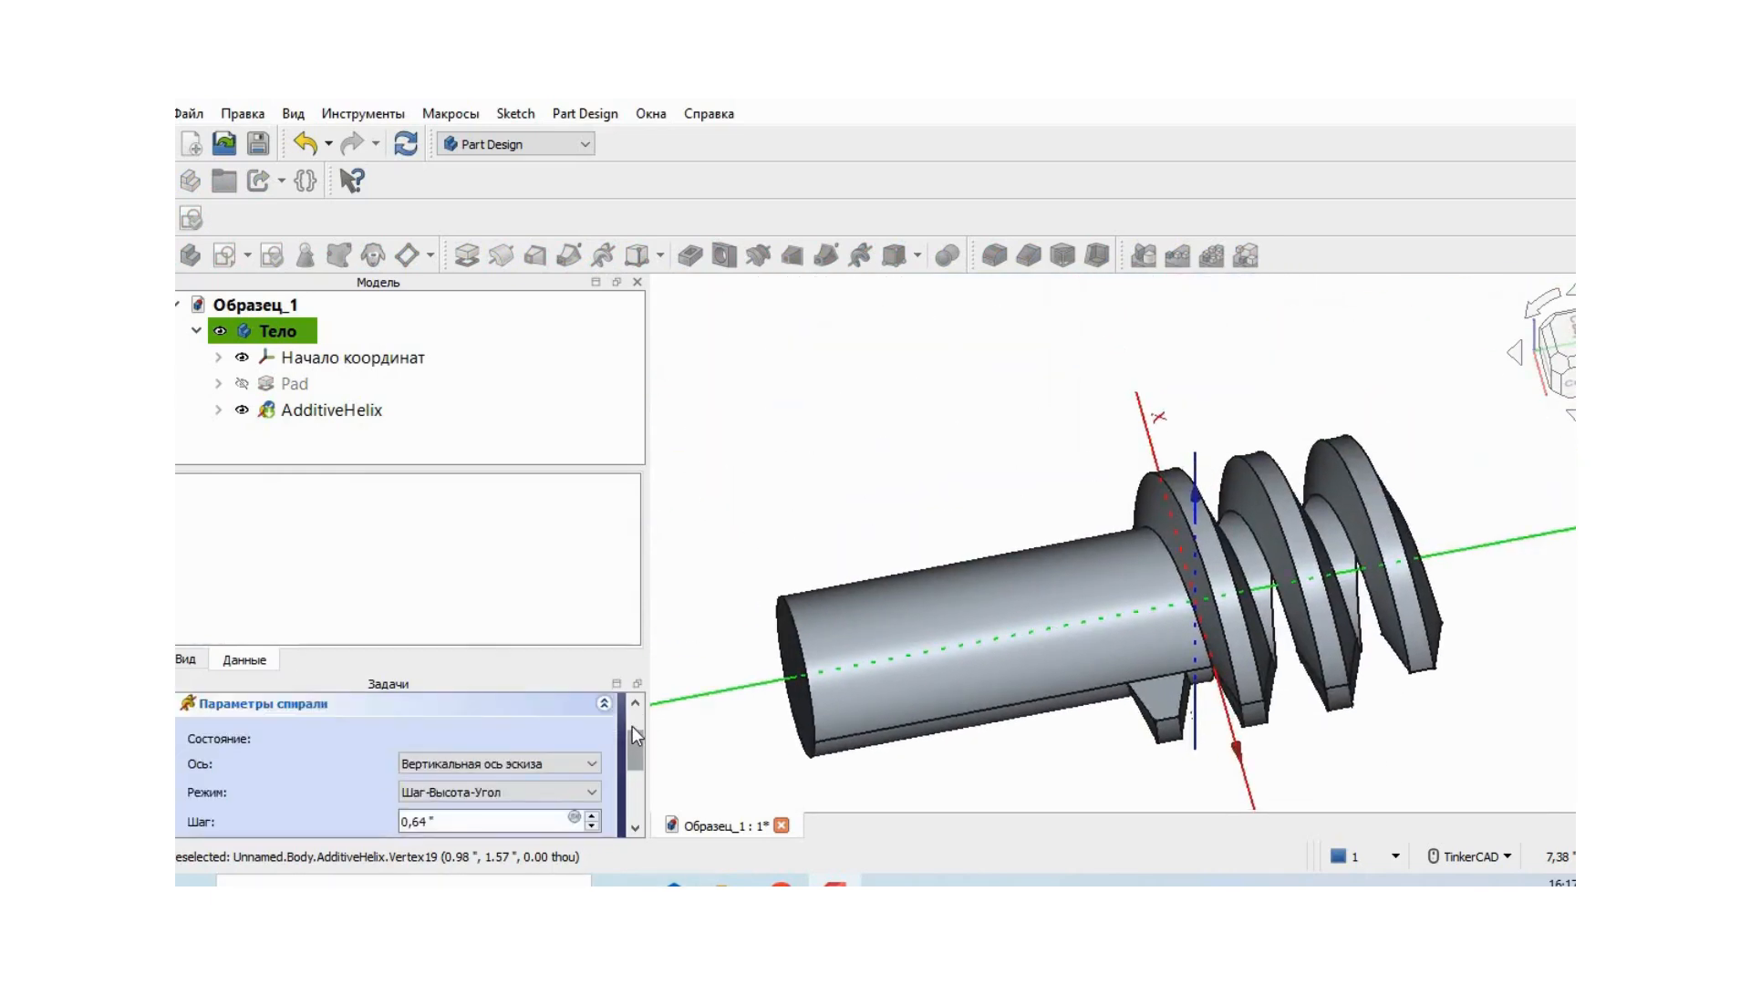
{"action": "scroll", "coordinate": [632, 726], "scroll_direction": "down", "scroll_amount": 1}
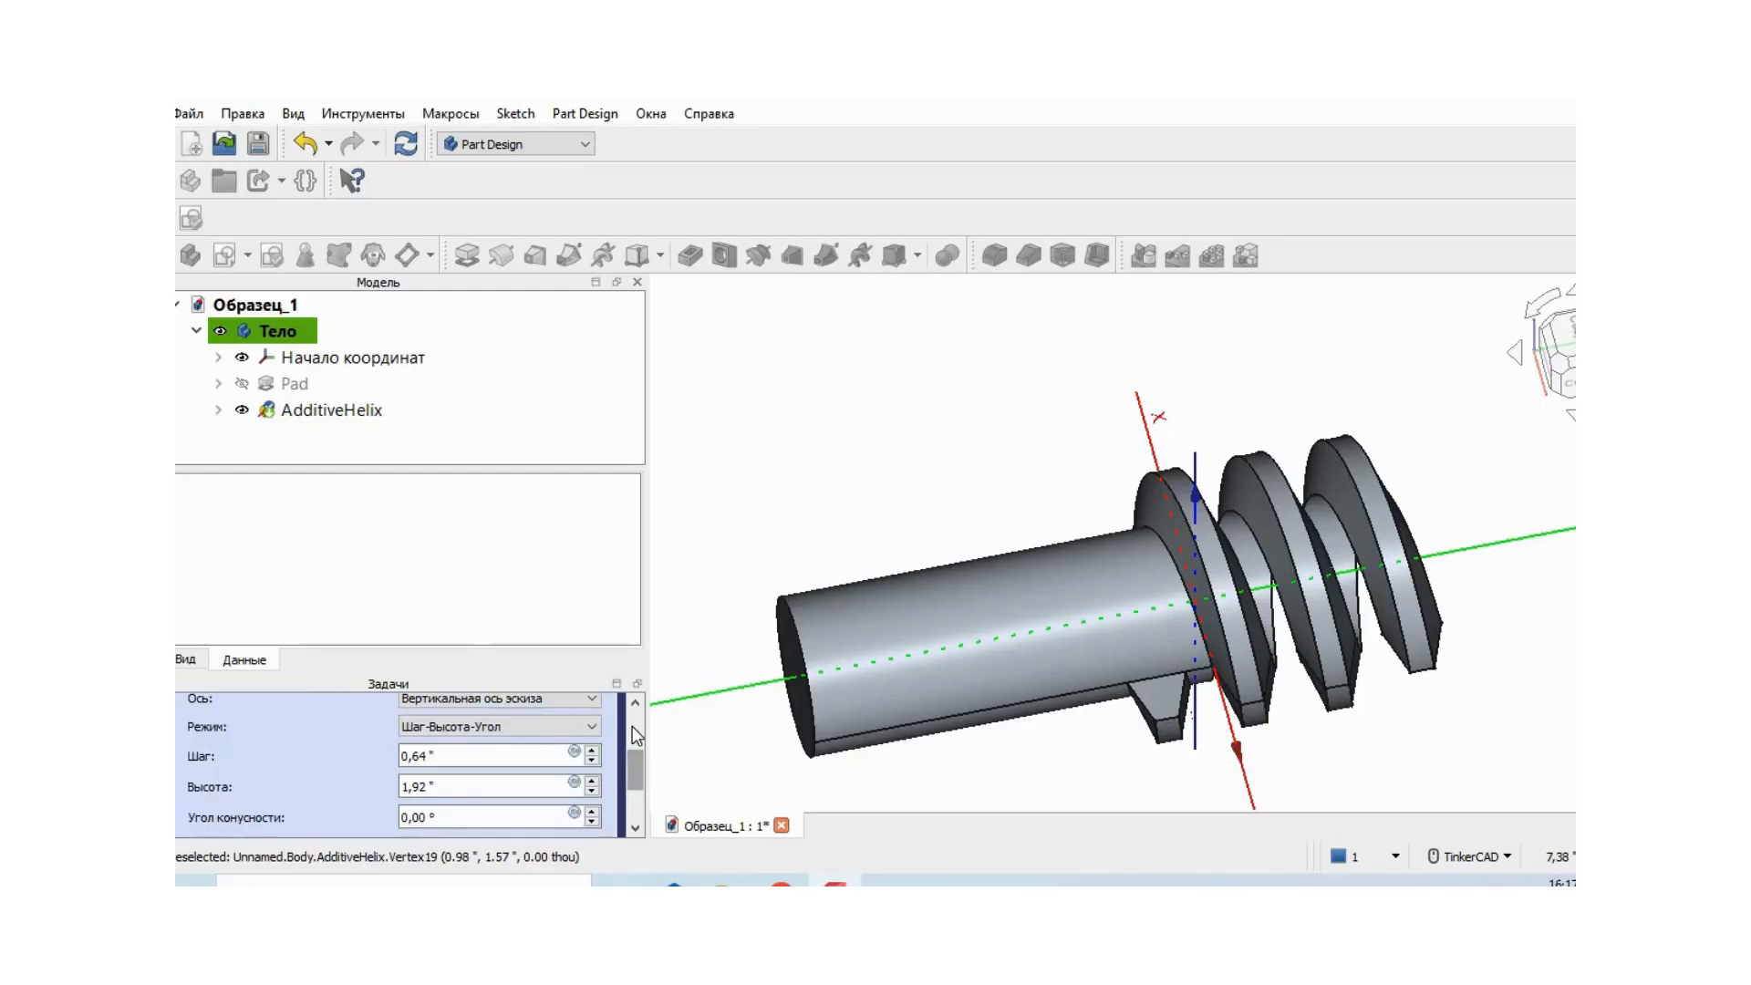
{"action": "scroll", "coordinate": [631, 770], "scroll_direction": "down", "scroll_amount": 1}
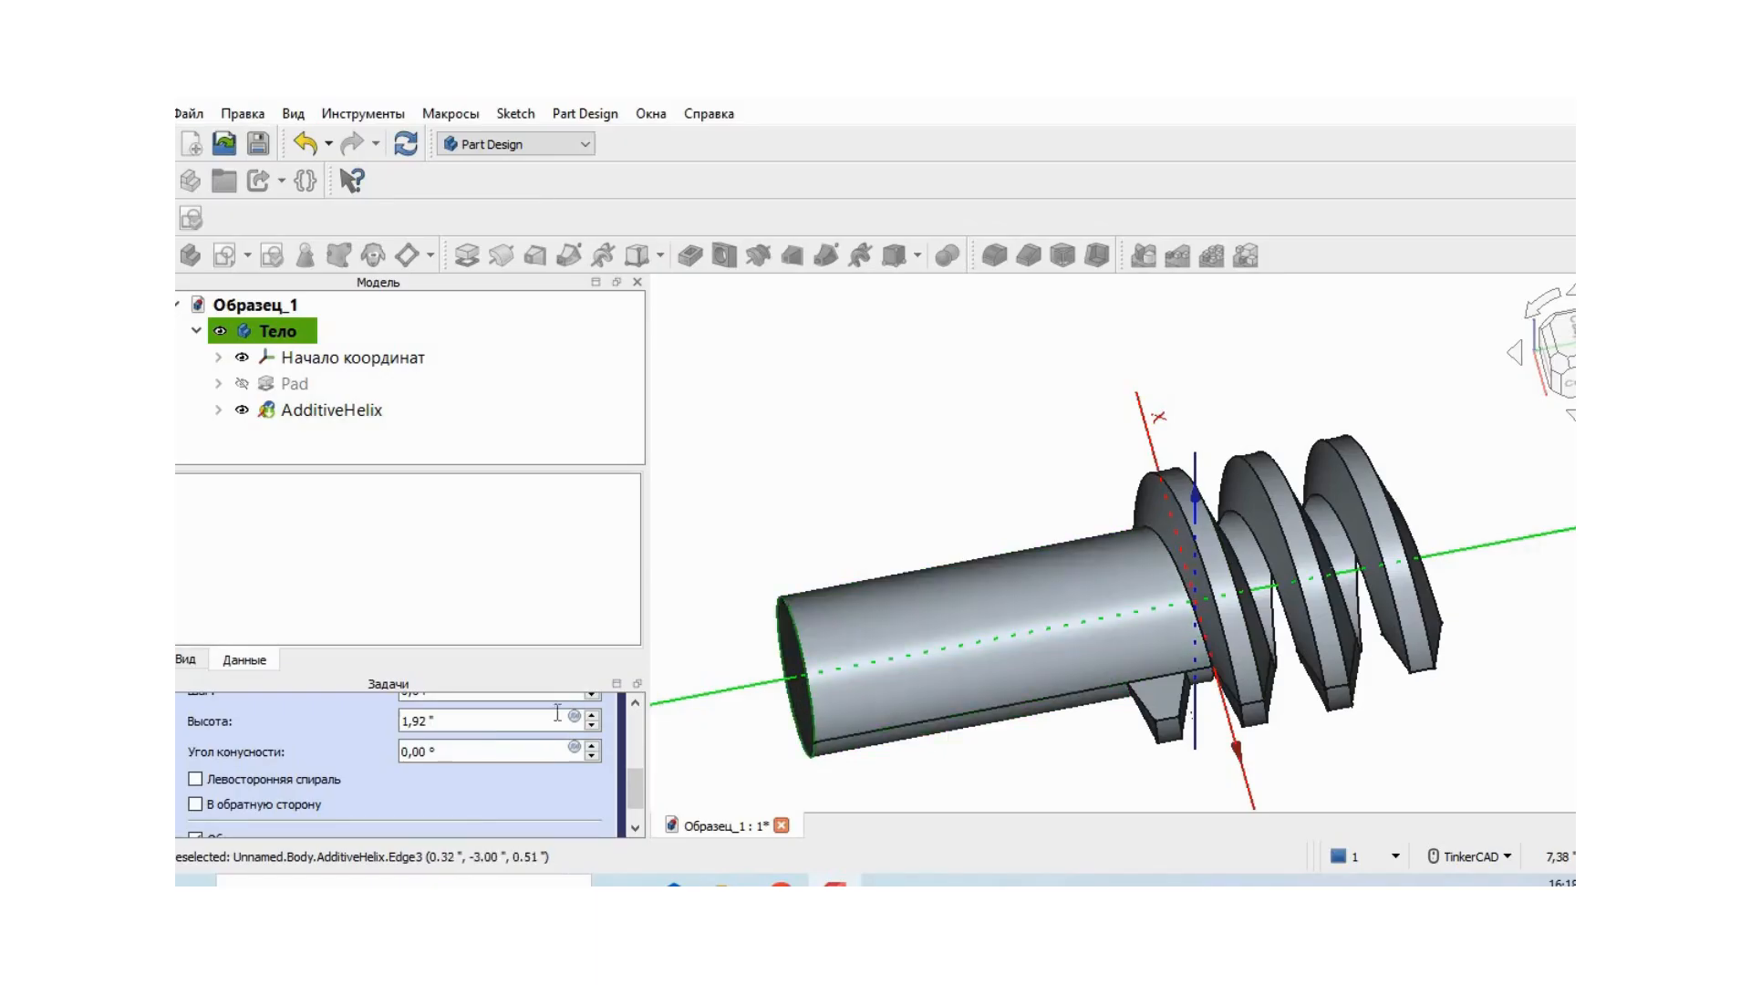
{"action": "left_click", "coordinate": [195, 804]}
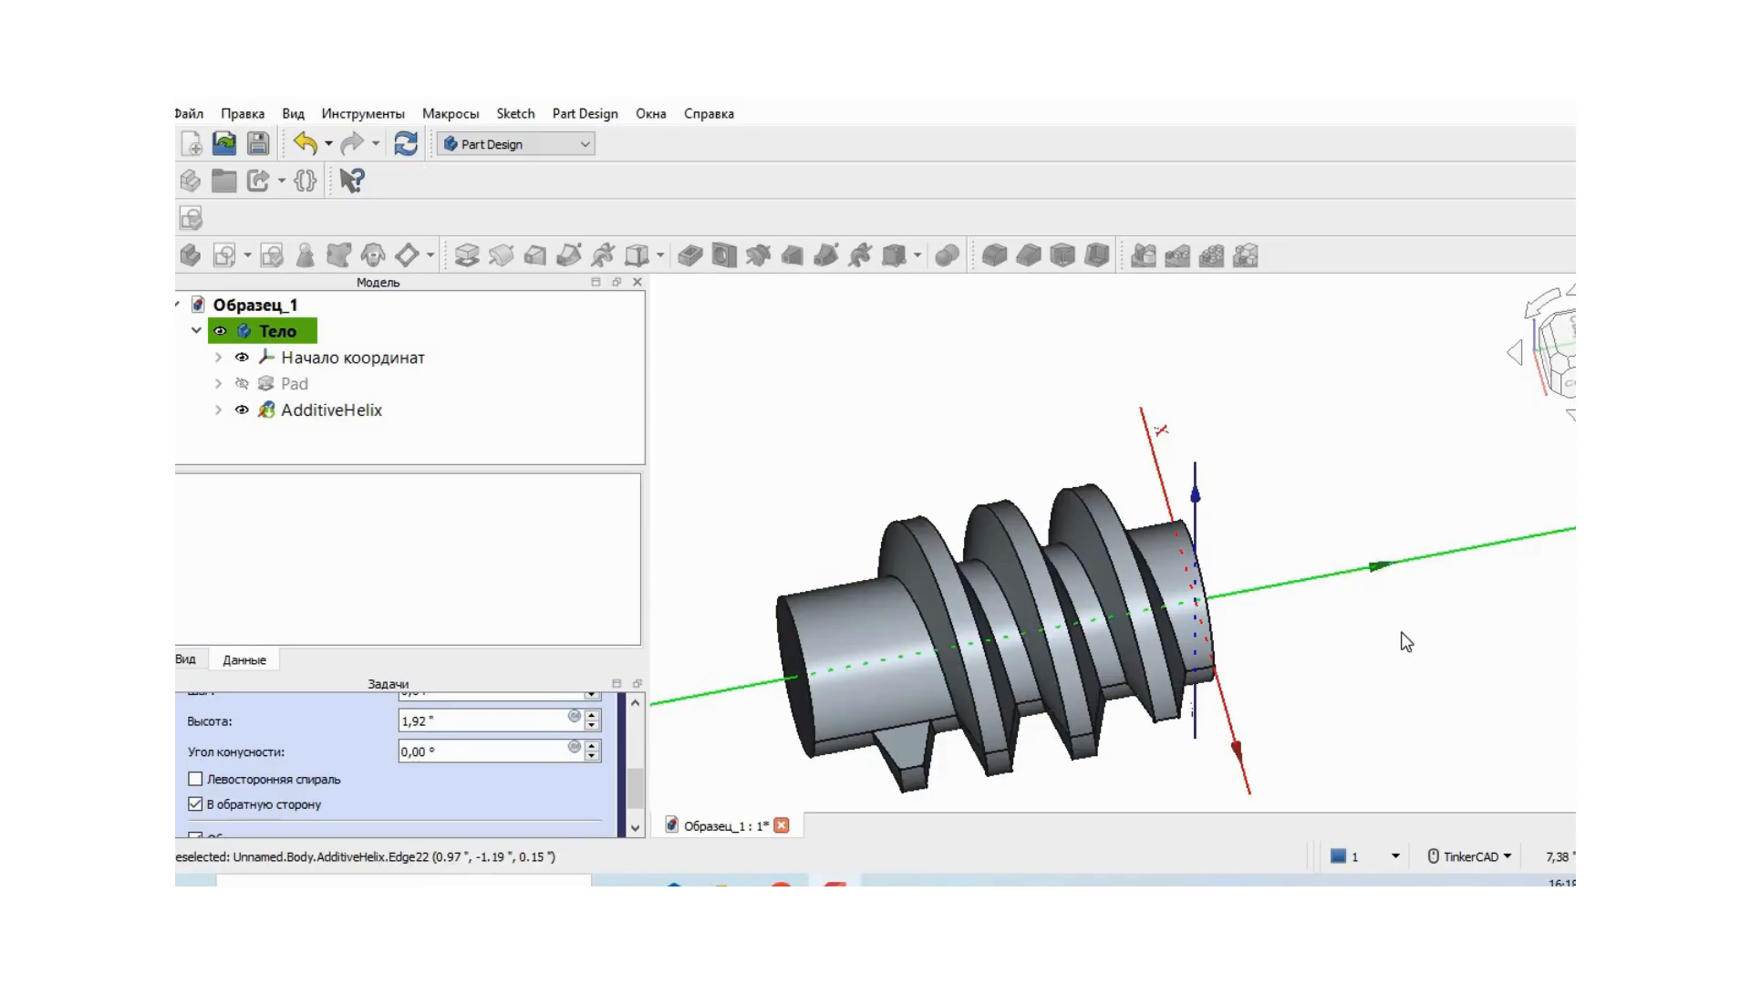
- Set the helix height to 2.00 in
{"action": "middle_click_drag", "start_coordinate": [1399, 617], "coordinate": [1401, 531]}
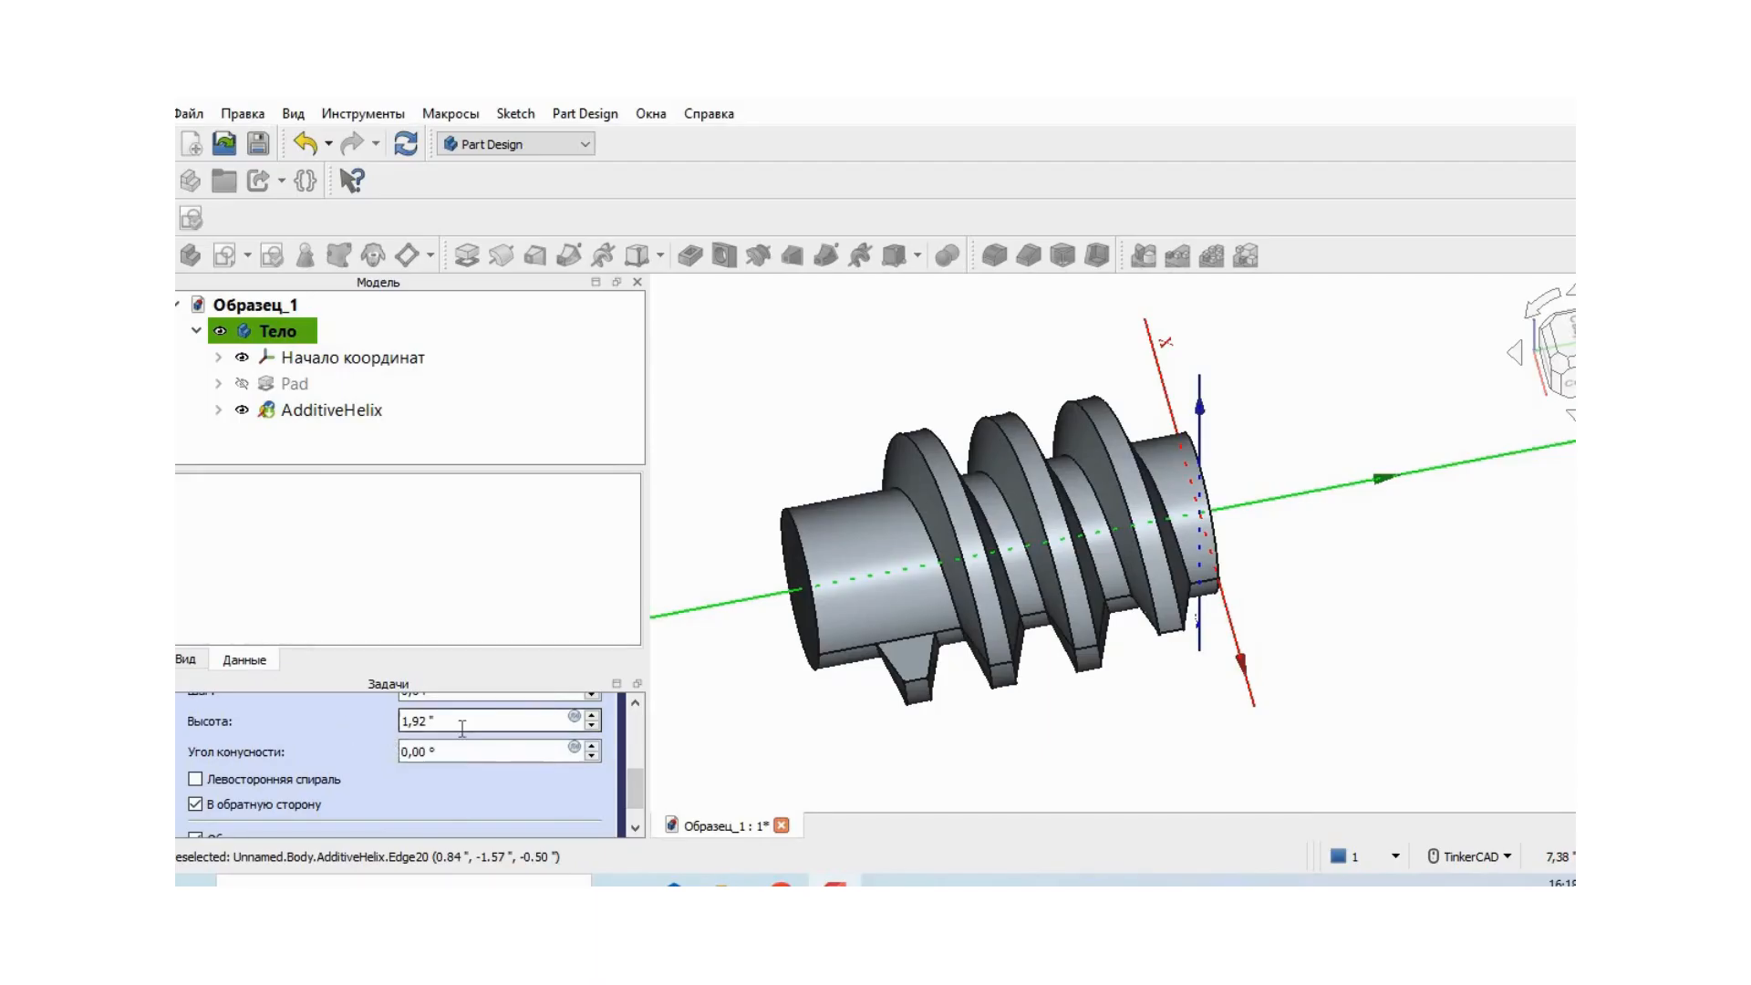
{"action": "left_click", "coordinate": [407, 722]}
{"action": "key", "text": "BackSpace"}
{"action": "type", "text": "2"}
{"action": "key", "text": "BackSpace"}
{"action": "key", "text": "BackSpace"}
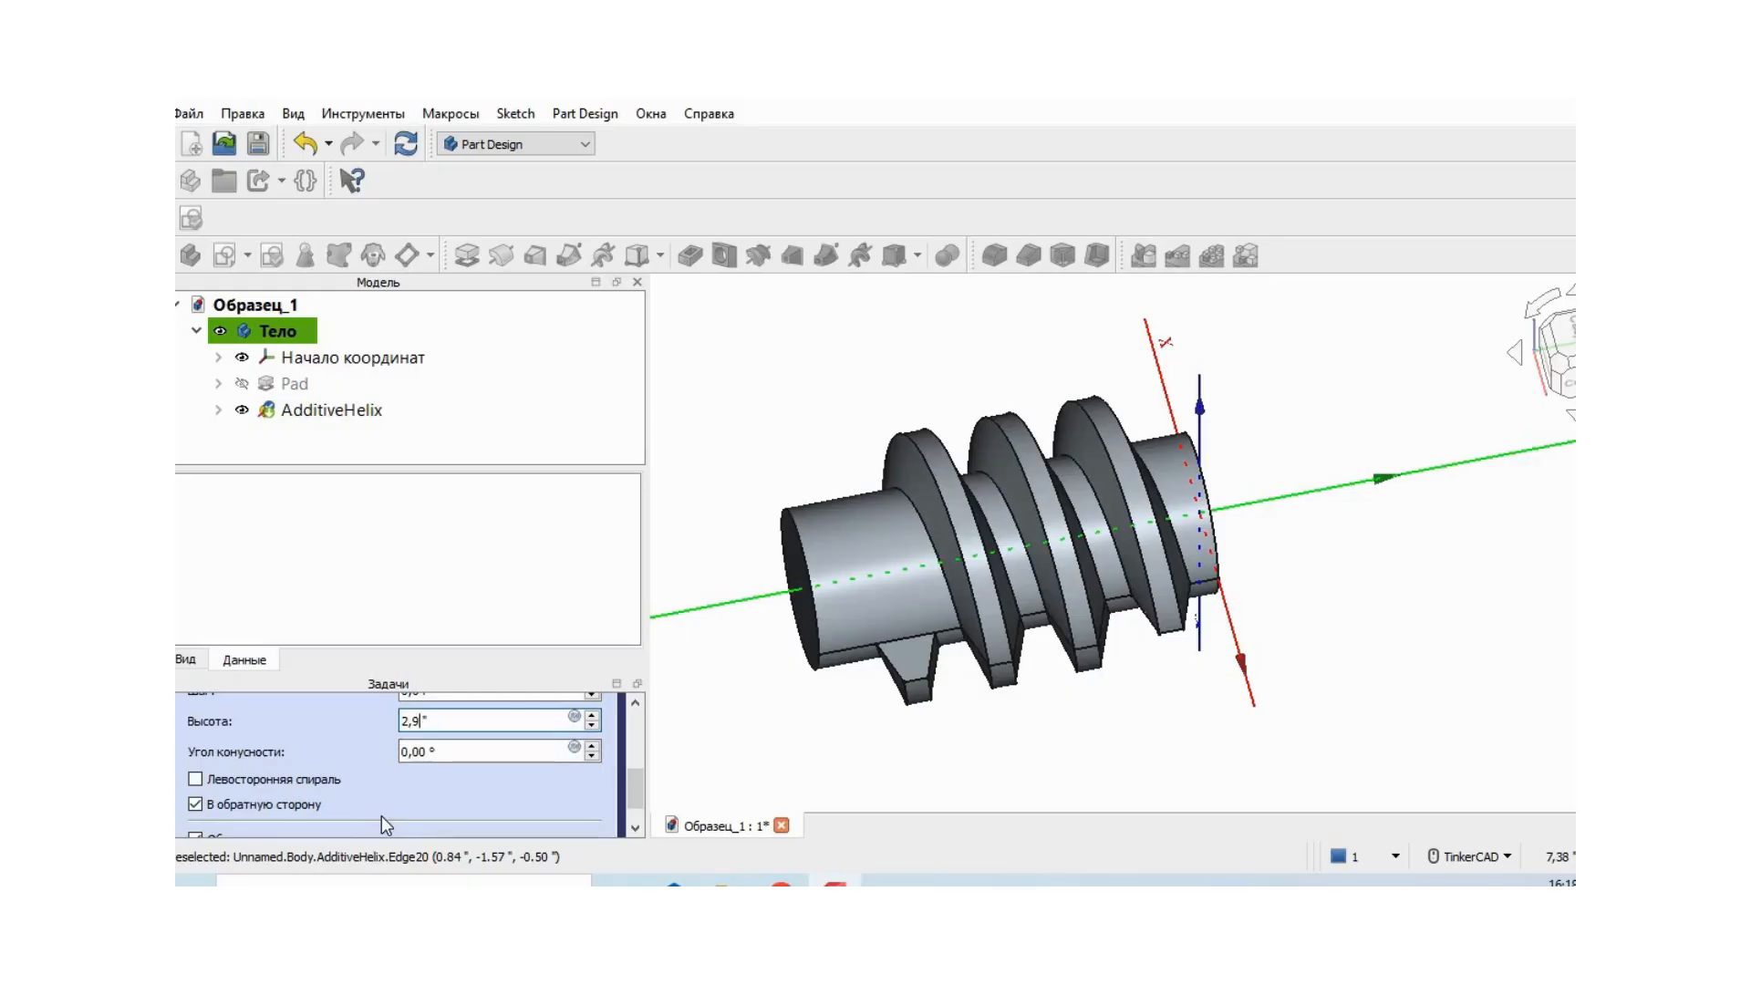
{"action": "type", "text": "00"}
- Examine the thread's run along the cylinder and review the list of recent notifications
{"action": "right_click_drag", "start_coordinate": [967, 724], "coordinate": [924, 620]}
{"action": "middle_click_drag", "start_coordinate": [1474, 673], "coordinate": [1371, 504]}
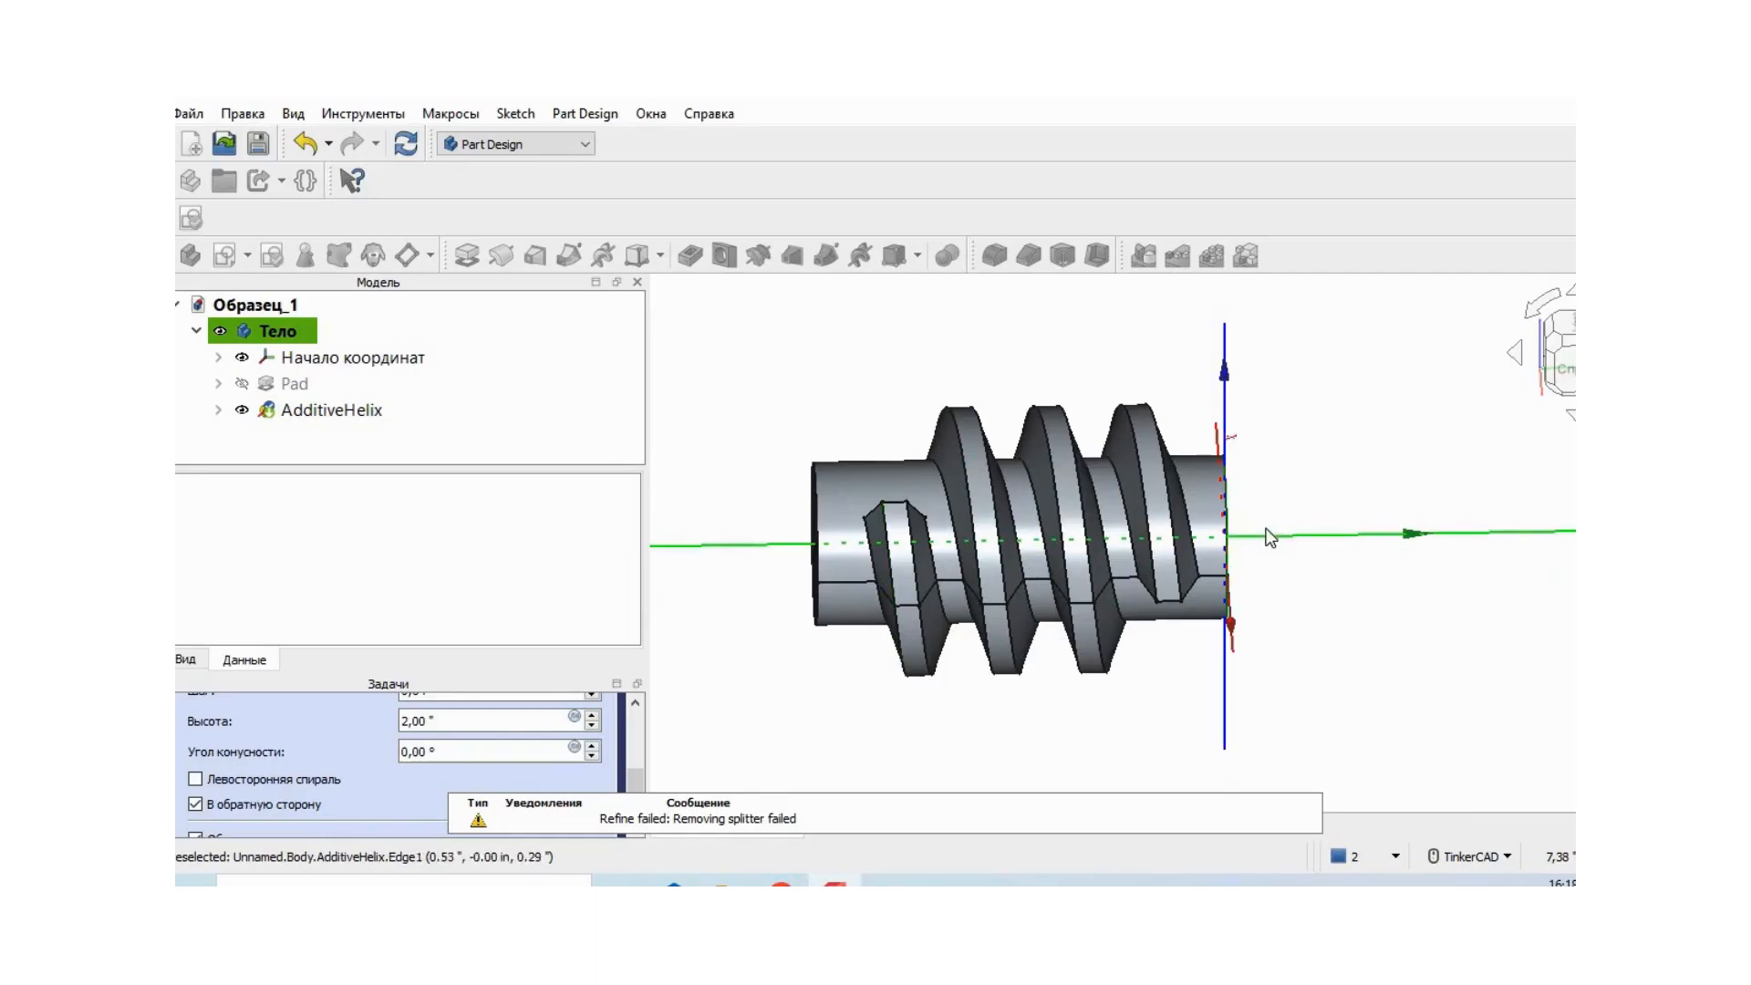
{"action": "left_click", "coordinate": [1398, 855]}
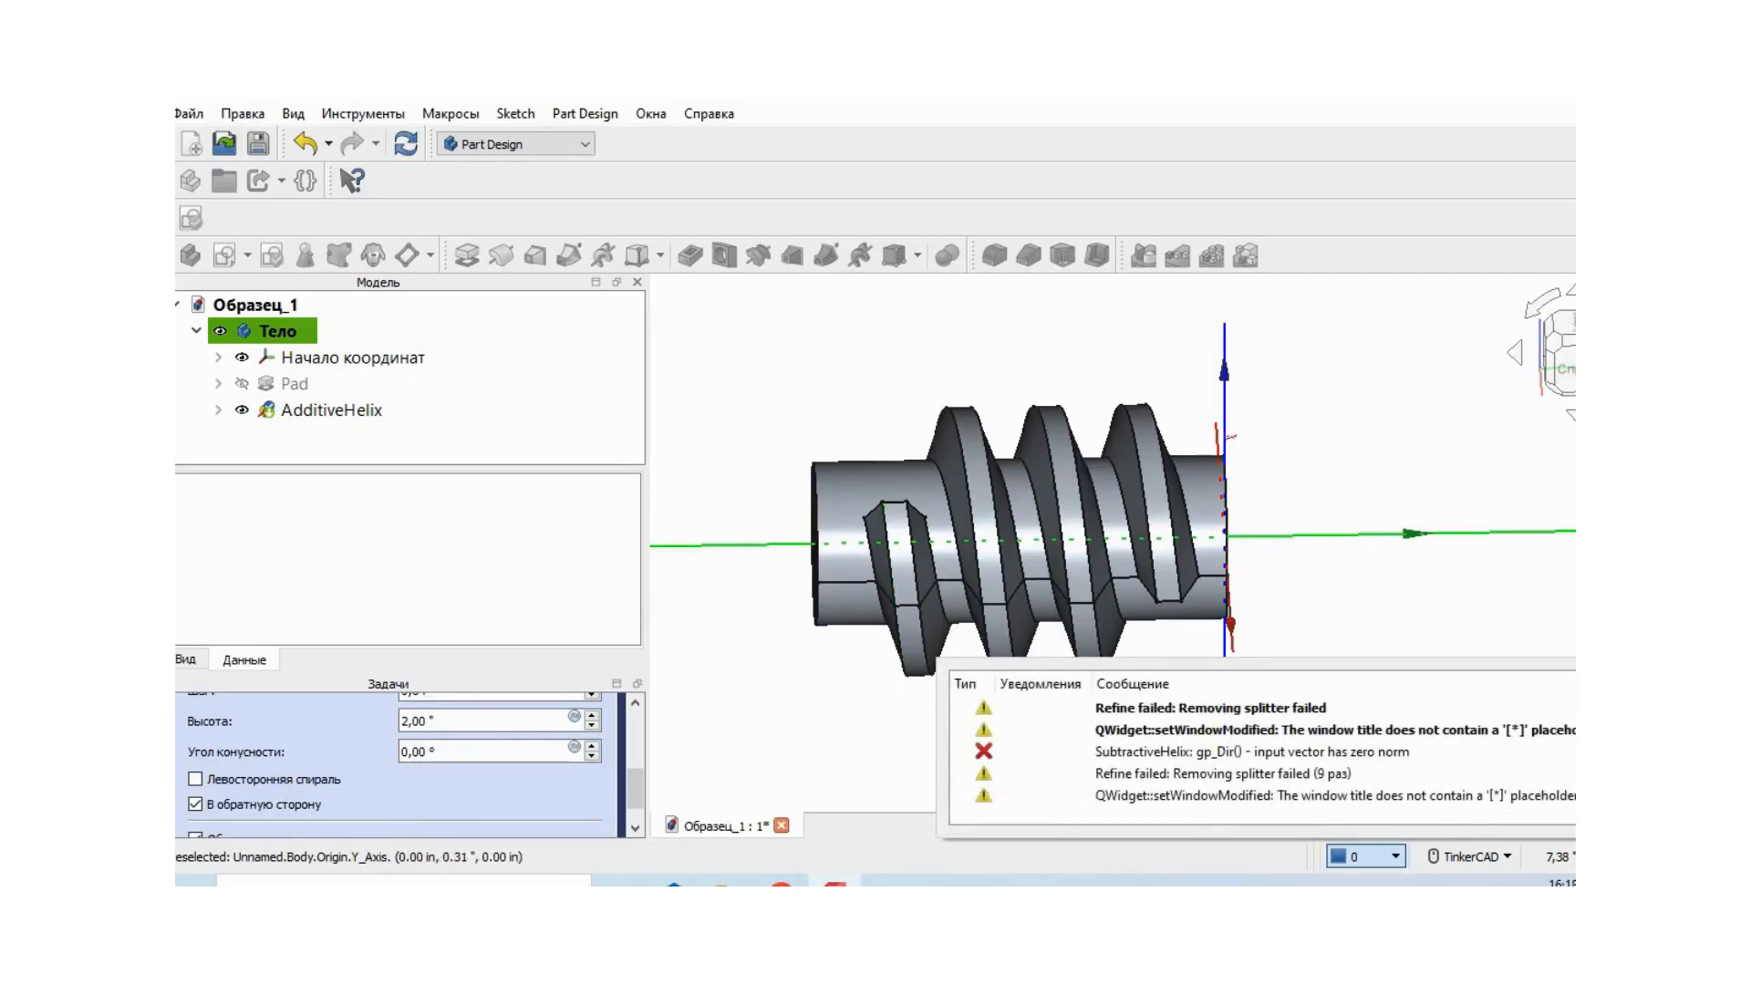
{"action": "left_click", "coordinate": [846, 434]}
{"action": "right_click_drag", "start_coordinate": [1466, 635], "coordinate": [1359, 690]}
{"action": "middle_click_drag", "start_coordinate": [1360, 688], "coordinate": [1360, 457]}
{"action": "right_click_drag", "start_coordinate": [1388, 557], "coordinate": [1357, 579]}
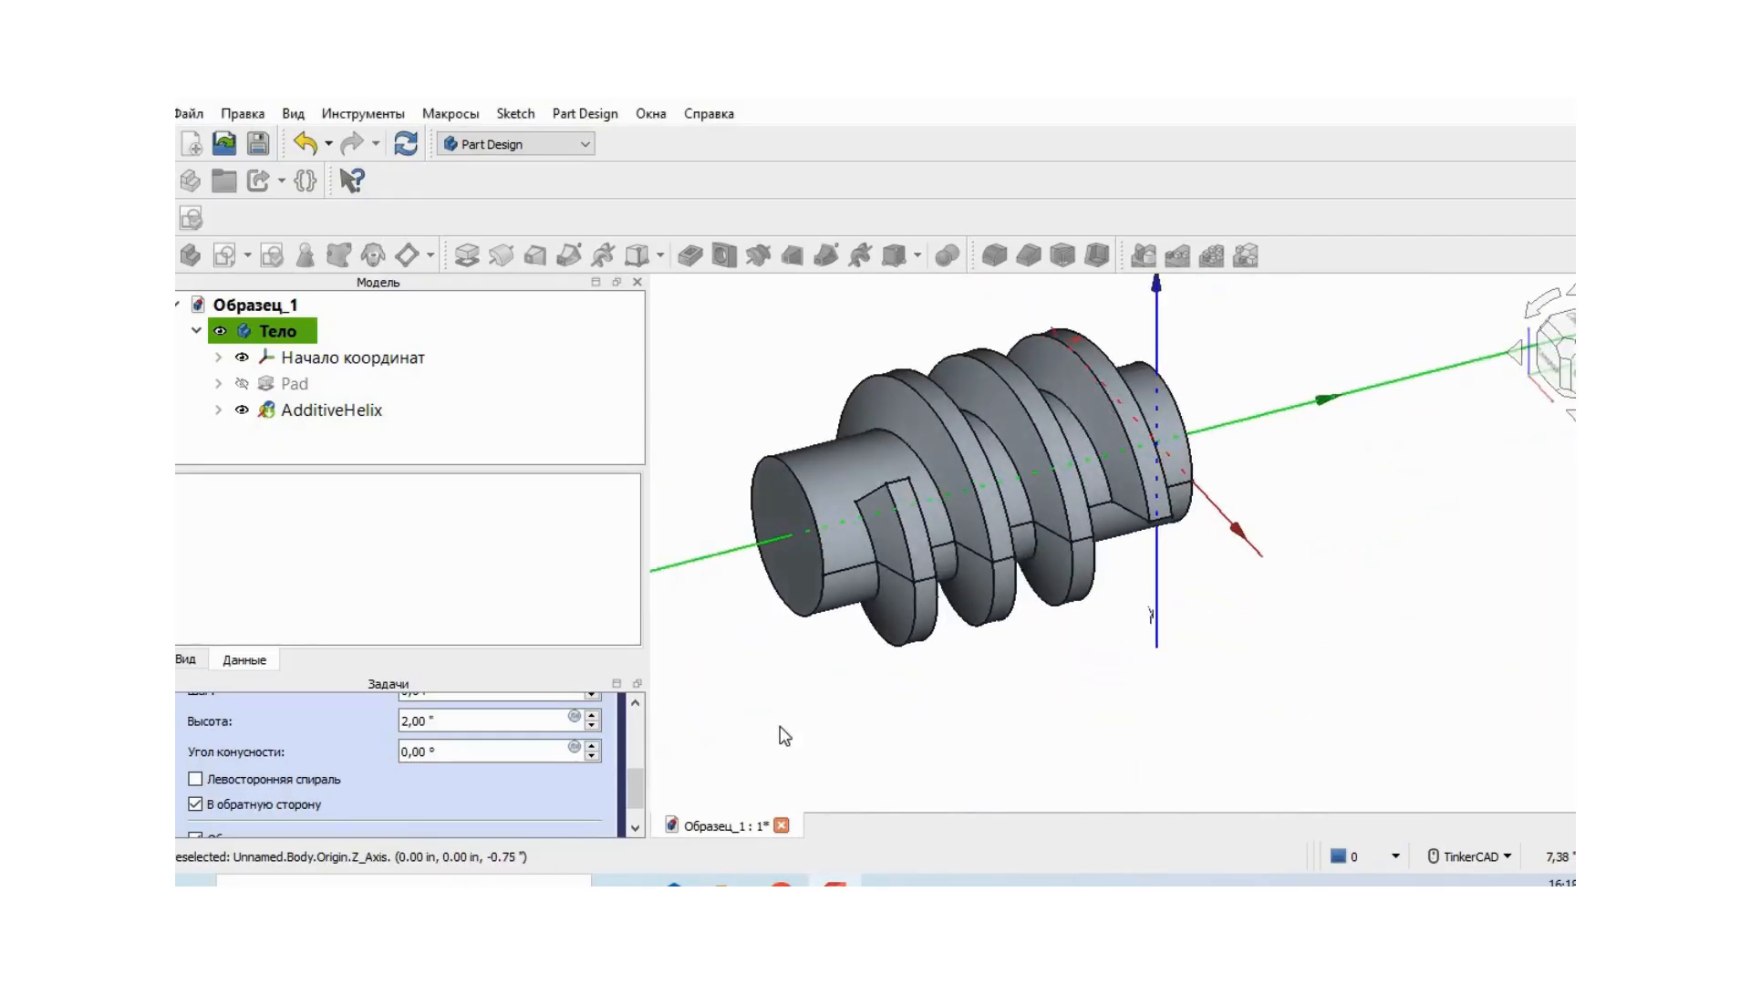
- Set the helix pitch to 0.75 in and accept the additive helix
{"action": "left_click_drag", "start_coordinate": [632, 781], "coordinate": [639, 759]}
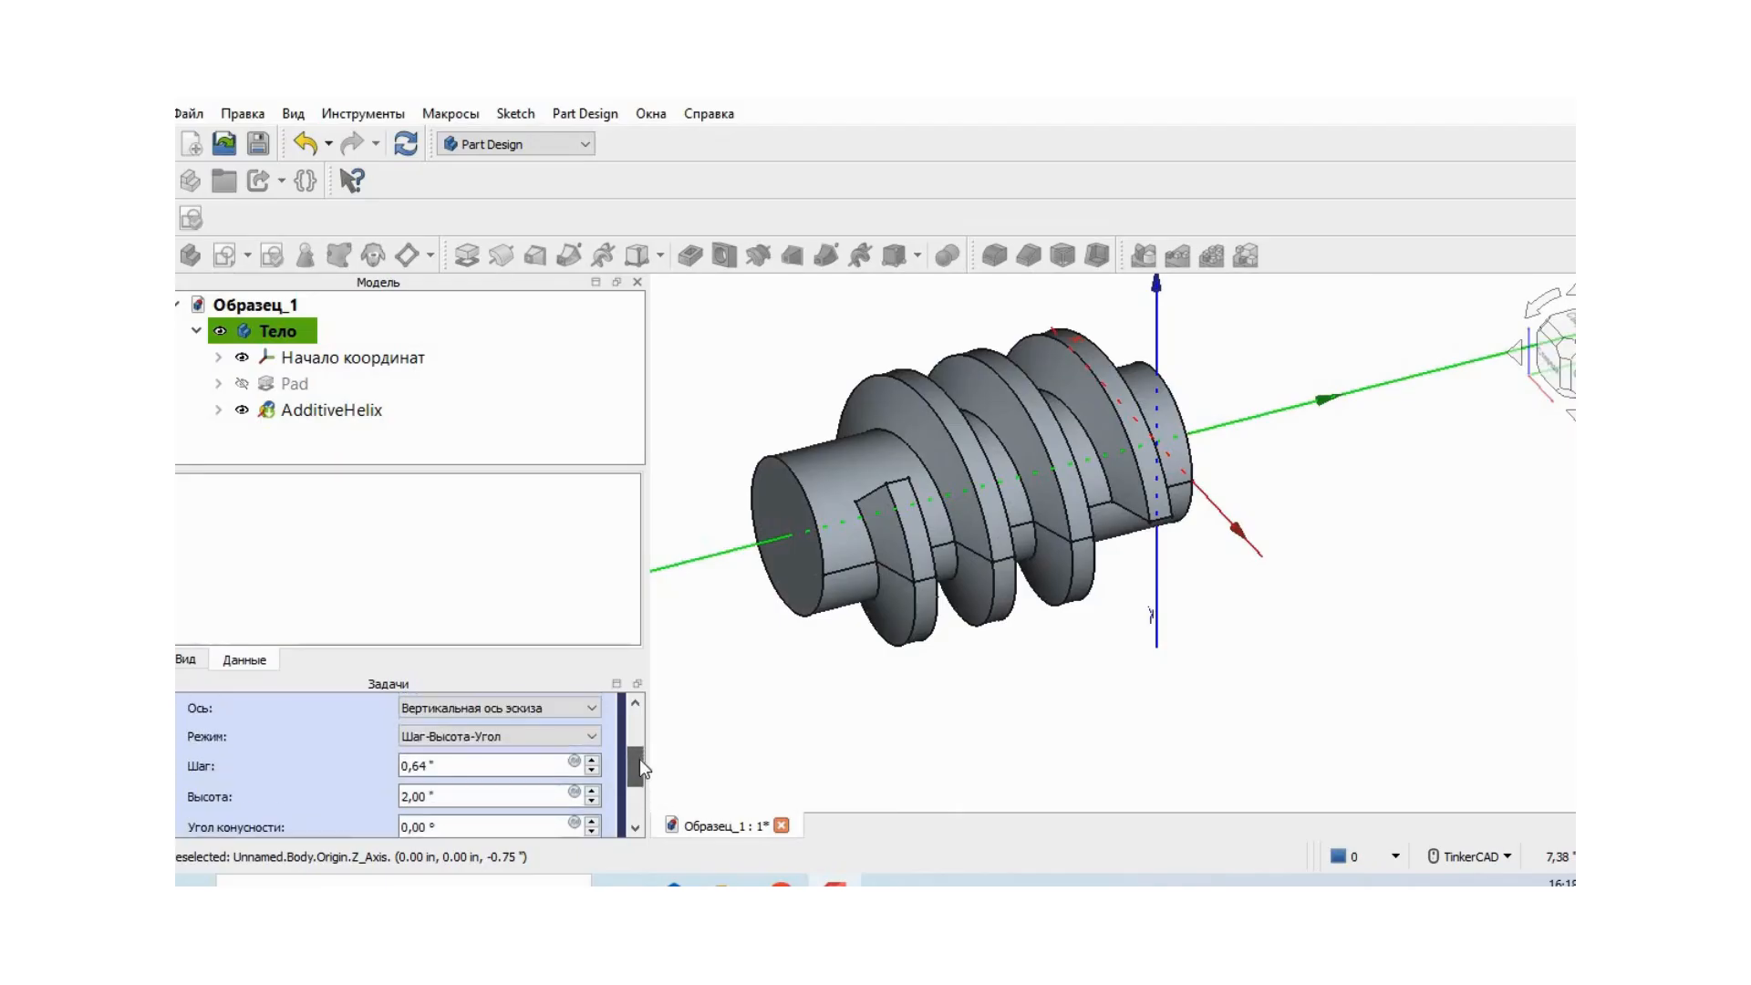
{"action": "left_click", "coordinate": [414, 793]}
{"action": "left_click", "coordinate": [434, 770]}
{"action": "key", "text": "BackSpace"}
{"action": "mouse_move", "coordinate": [1378, 589]}
{"action": "right_mouse_down"}
{"action": "mouse_move", "coordinate": [1231, 730]}
{"action": "mouse_move", "coordinate": [1140, 638]}
{"action": "mouse_move", "coordinate": [1062, 461]}
{"action": "mouse_move", "coordinate": [1040, 531]}
{"action": "mouse_move", "coordinate": [973, 597]}
{"action": "right_mouse_up"}
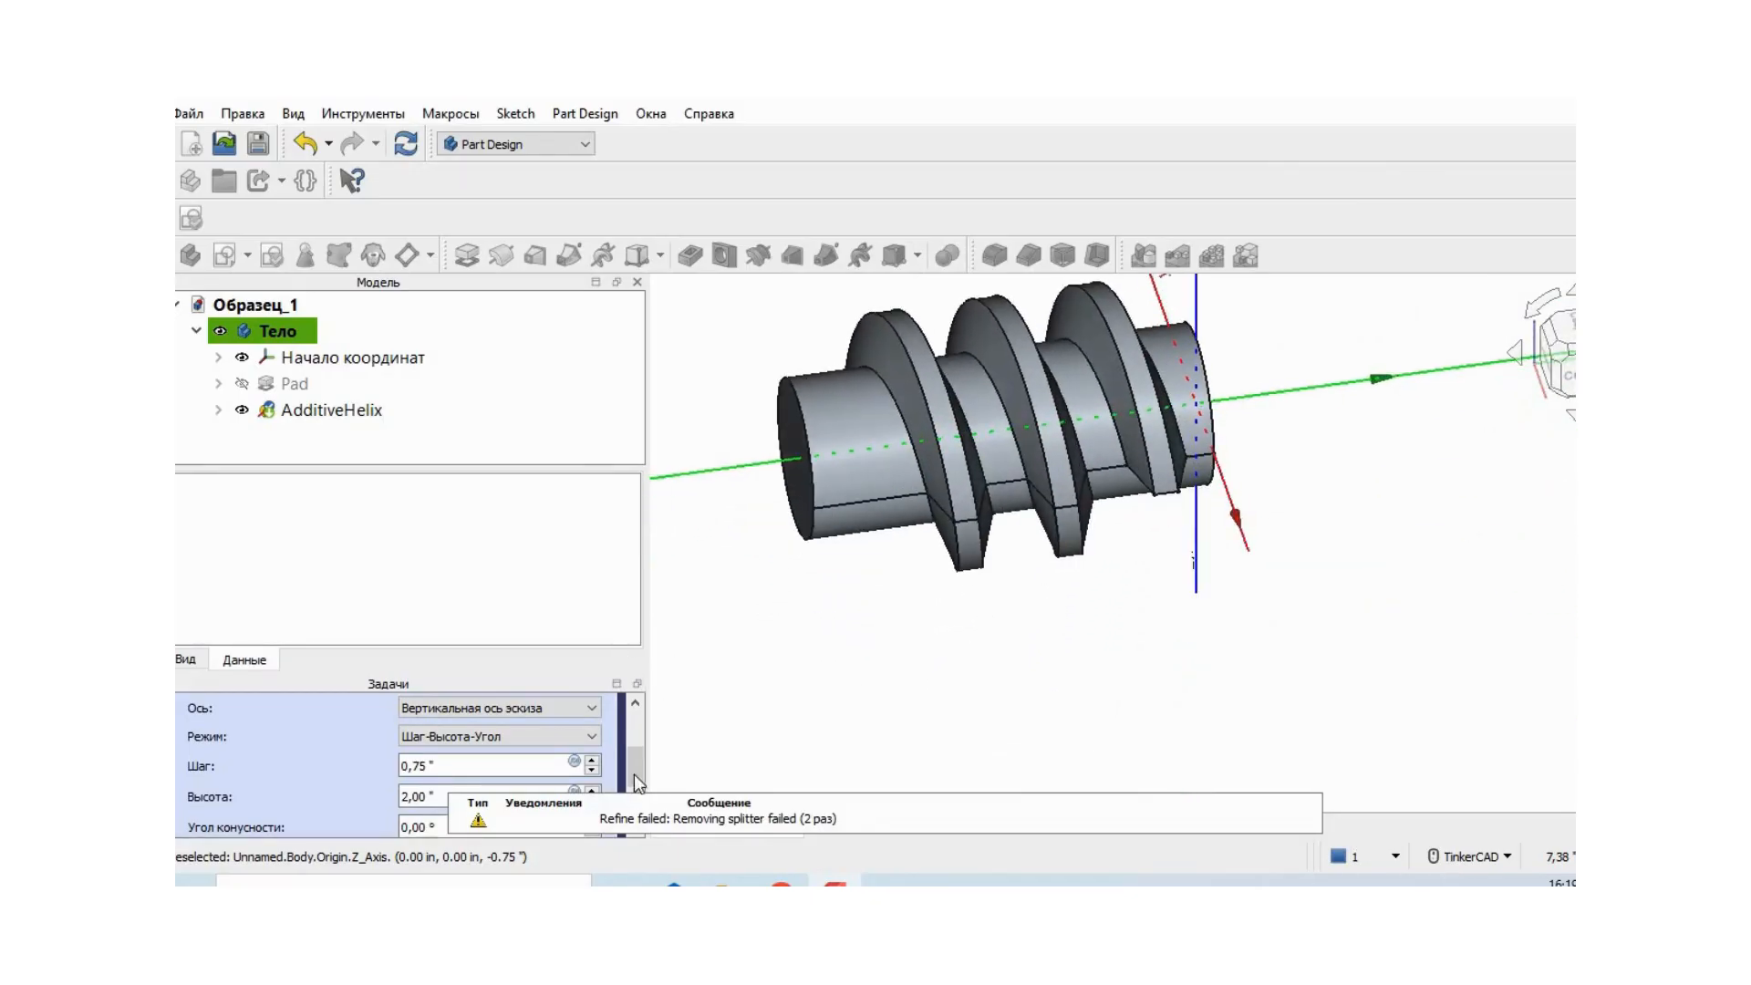
{"action": "left_click_drag", "start_coordinate": [637, 770], "coordinate": [636, 730]}
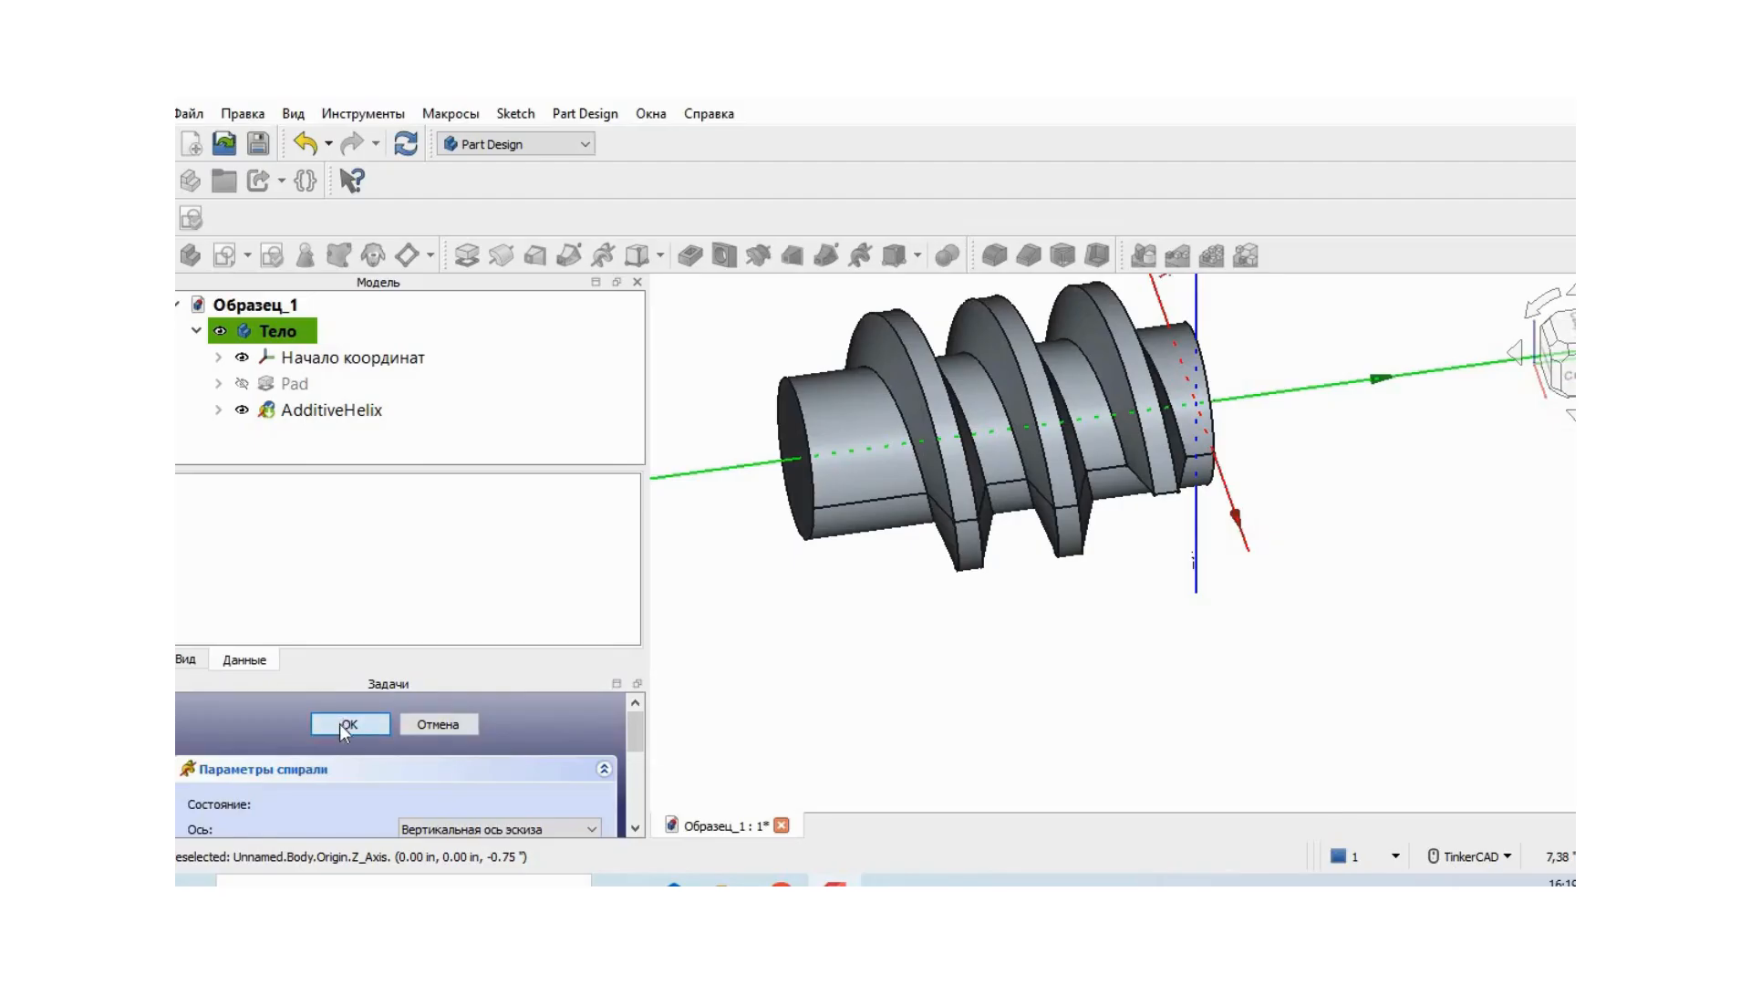
{"action": "left_click", "coordinate": [350, 725]}
{"action": "mouse_move", "coordinate": [770, 677]}
{"action": "right_mouse_down"}
{"action": "mouse_move", "coordinate": [917, 753]}
{"action": "mouse_move", "coordinate": [703, 692]}
{"action": "mouse_move", "coordinate": [781, 586]}
{"action": "mouse_move", "coordinate": [950, 571]}
{"action": "mouse_move", "coordinate": [735, 609]}
{"action": "mouse_move", "coordinate": [1004, 672]}
{"action": "right_mouse_up"}
{"action": "middle_click_drag", "start_coordinate": [1004, 672], "coordinate": [1176, 781]}
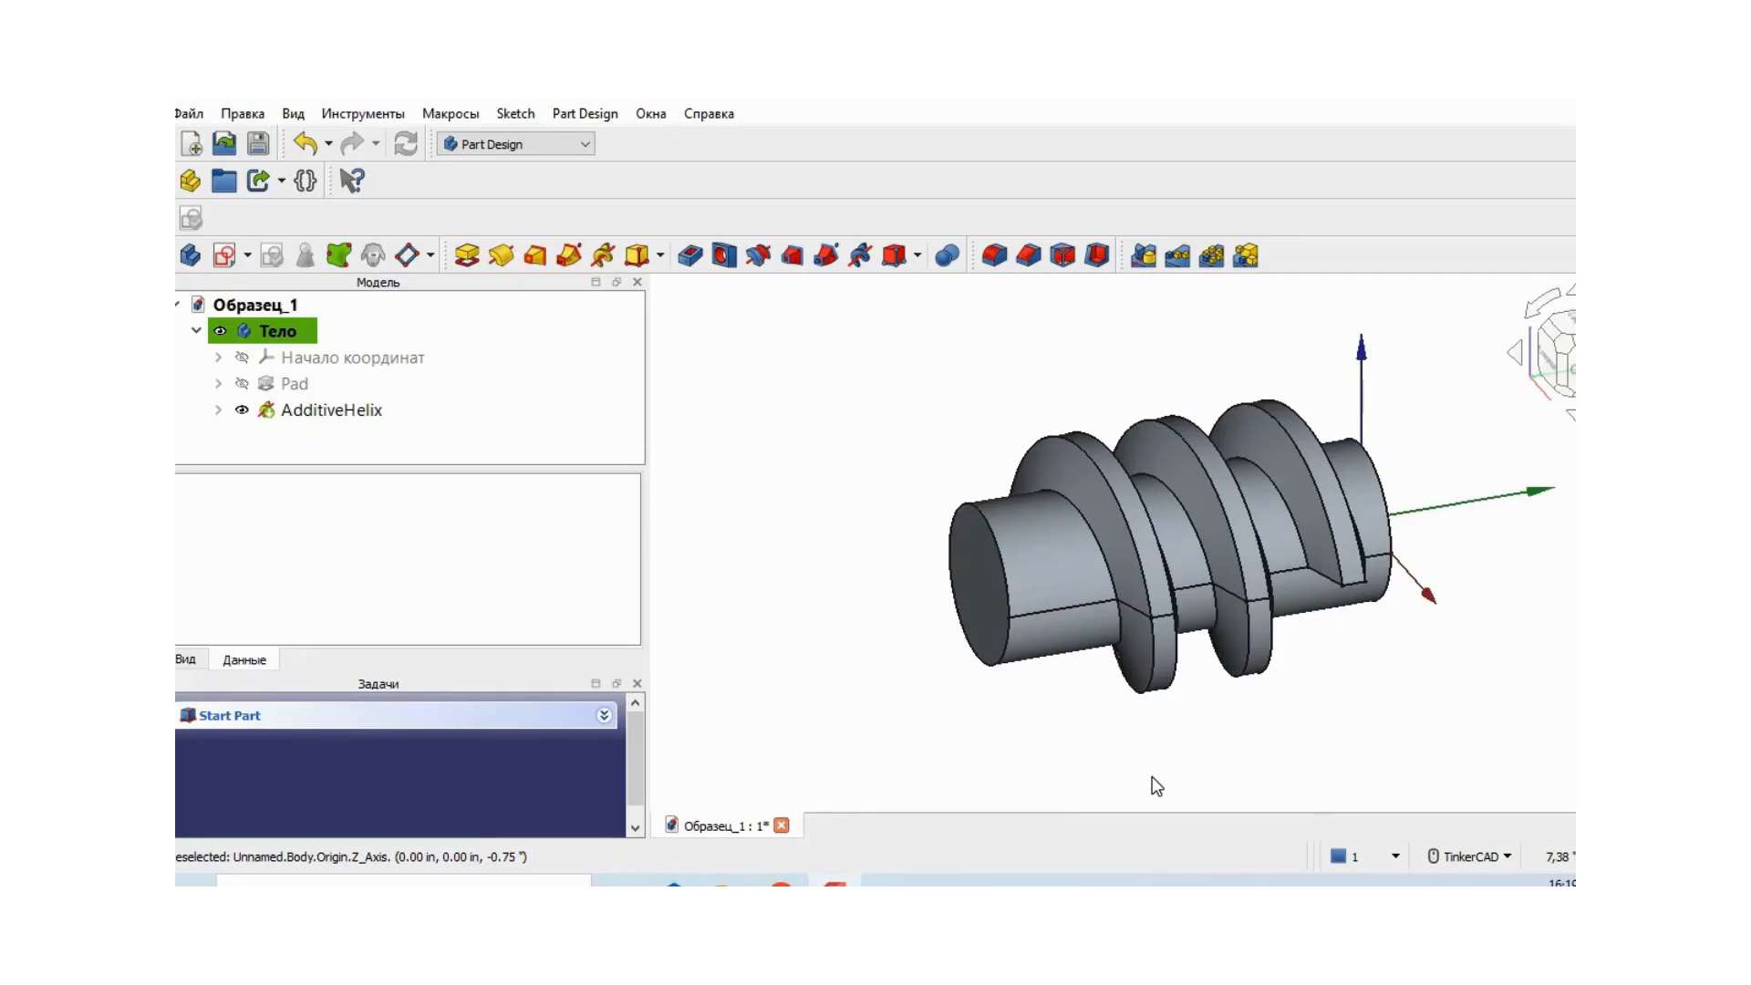
{"action": "middle_click_drag", "start_coordinate": [1372, 673], "coordinate": [1225, 621]}
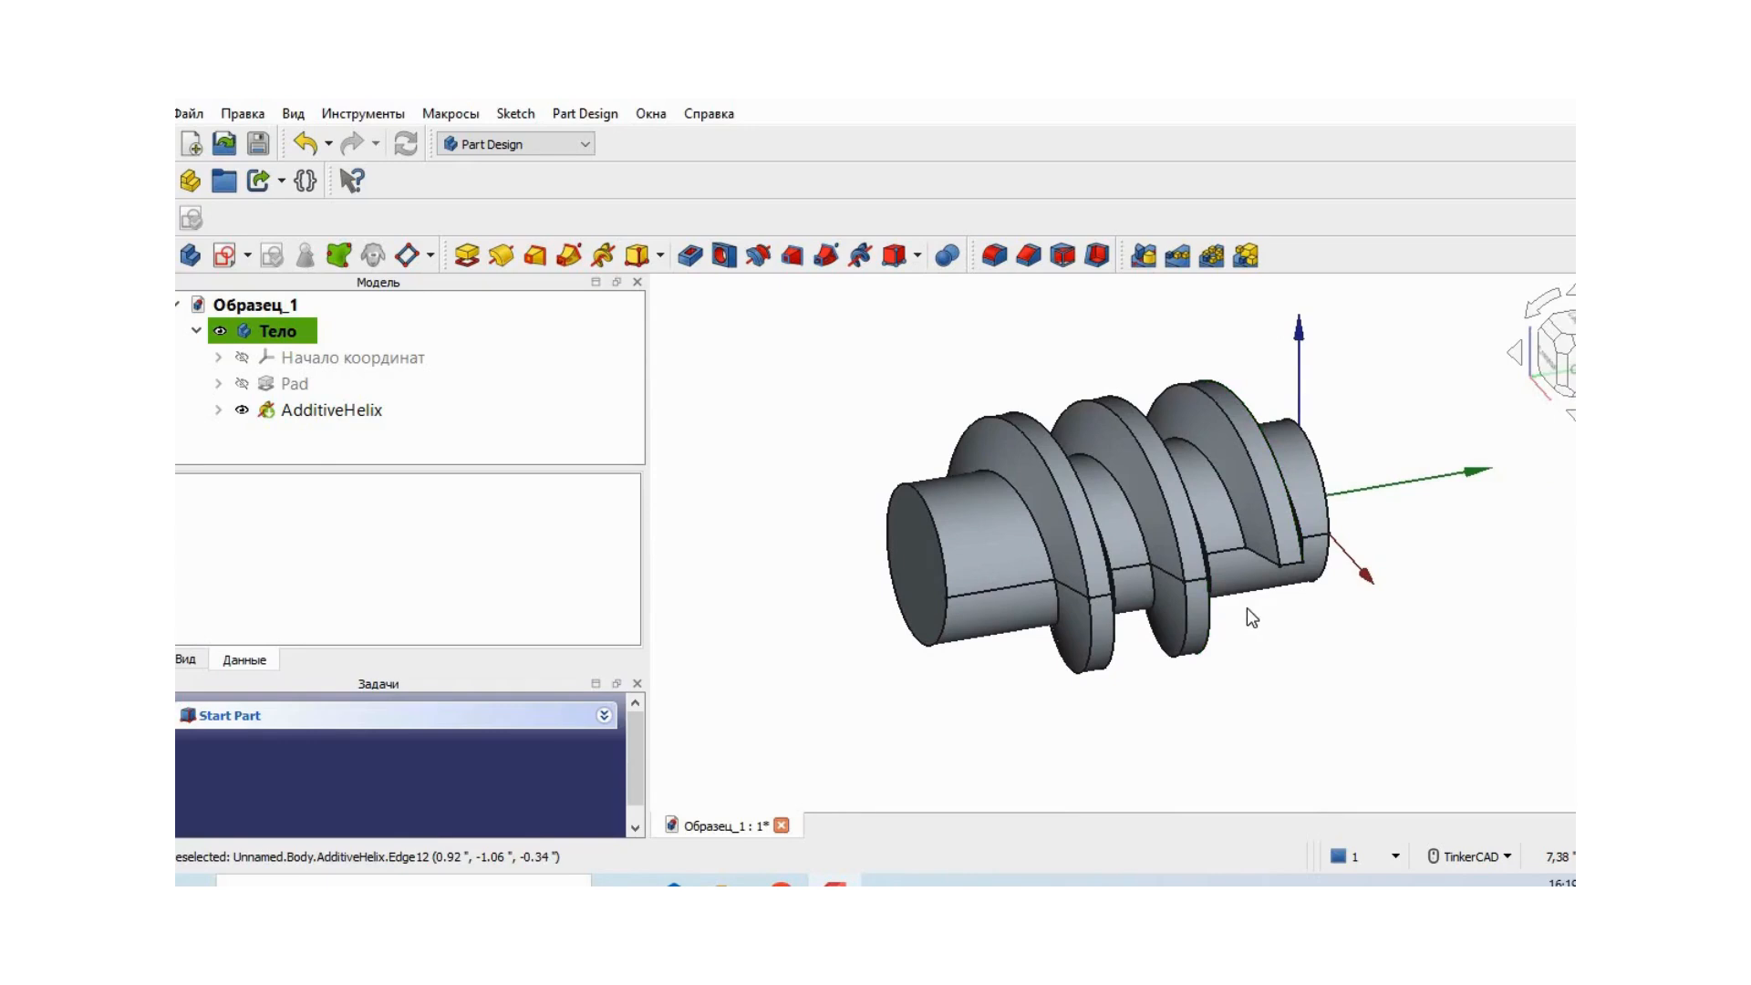
{"action": "mouse_move", "coordinate": [1296, 624]}
{"action": "right_mouse_down"}
{"action": "mouse_move", "coordinate": [1181, 672]}
{"action": "mouse_move", "coordinate": [1272, 639]}
{"action": "right_mouse_up"}
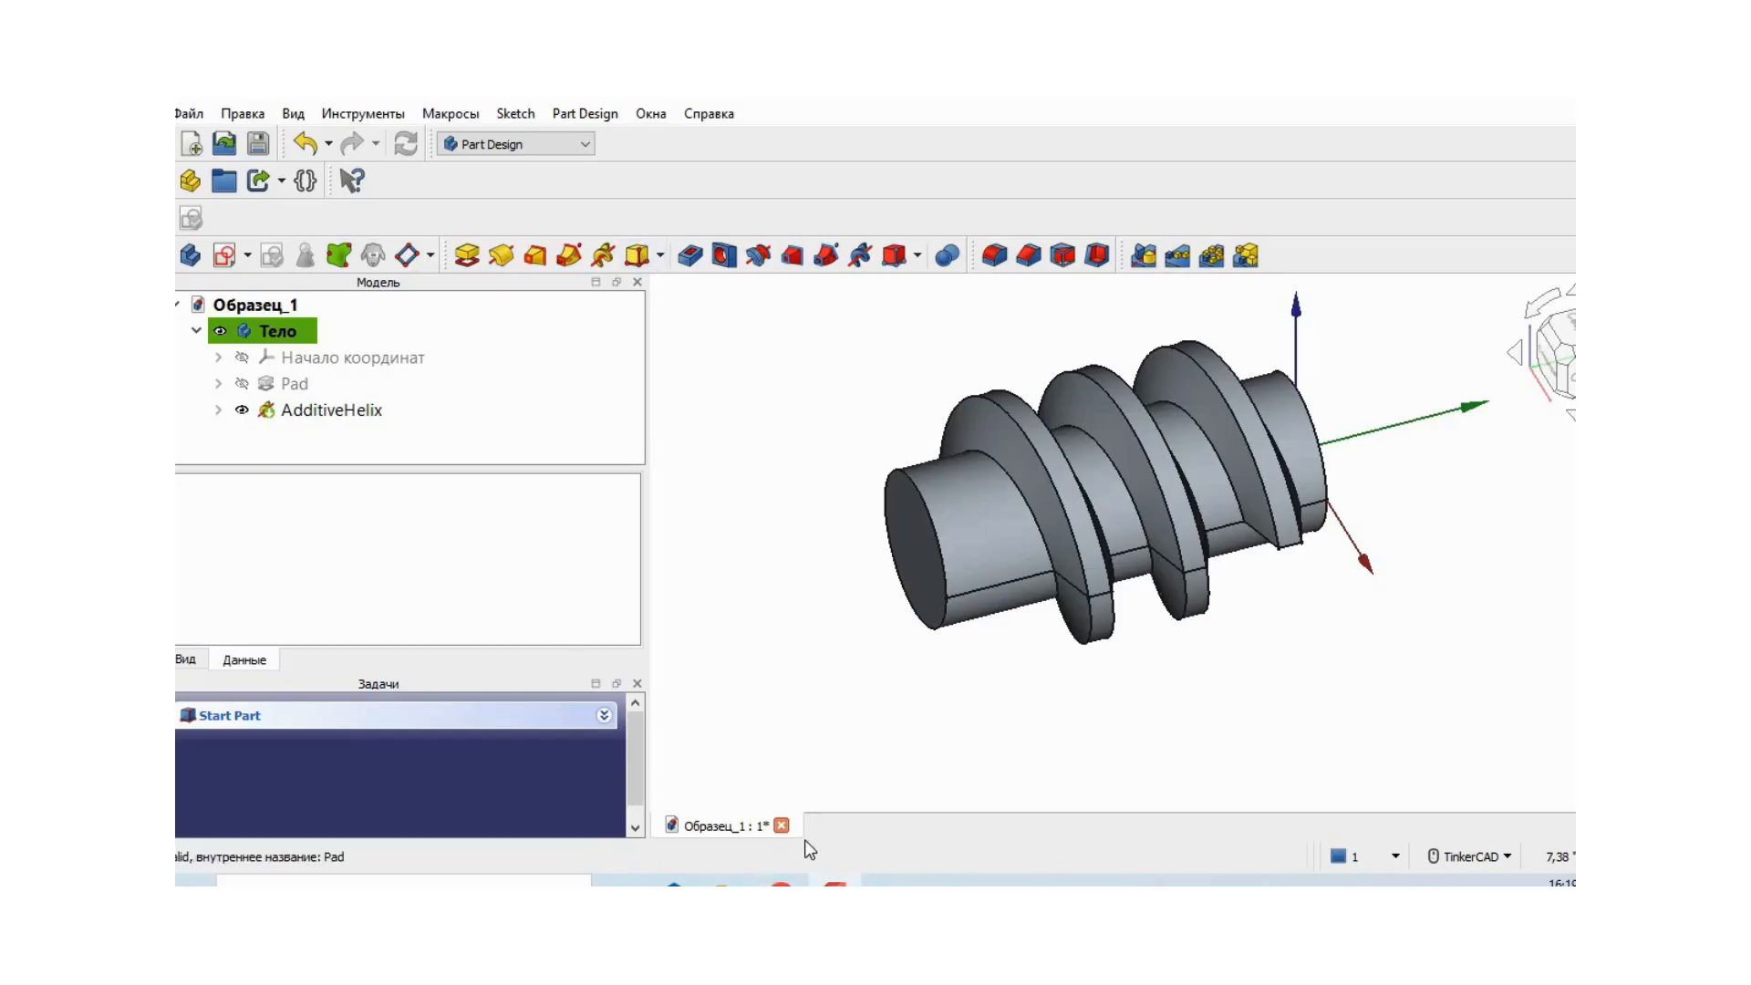
- Close the Образец_1 document without saving its changes and create a new empty document
{"action": "left_click", "coordinate": [781, 824]}
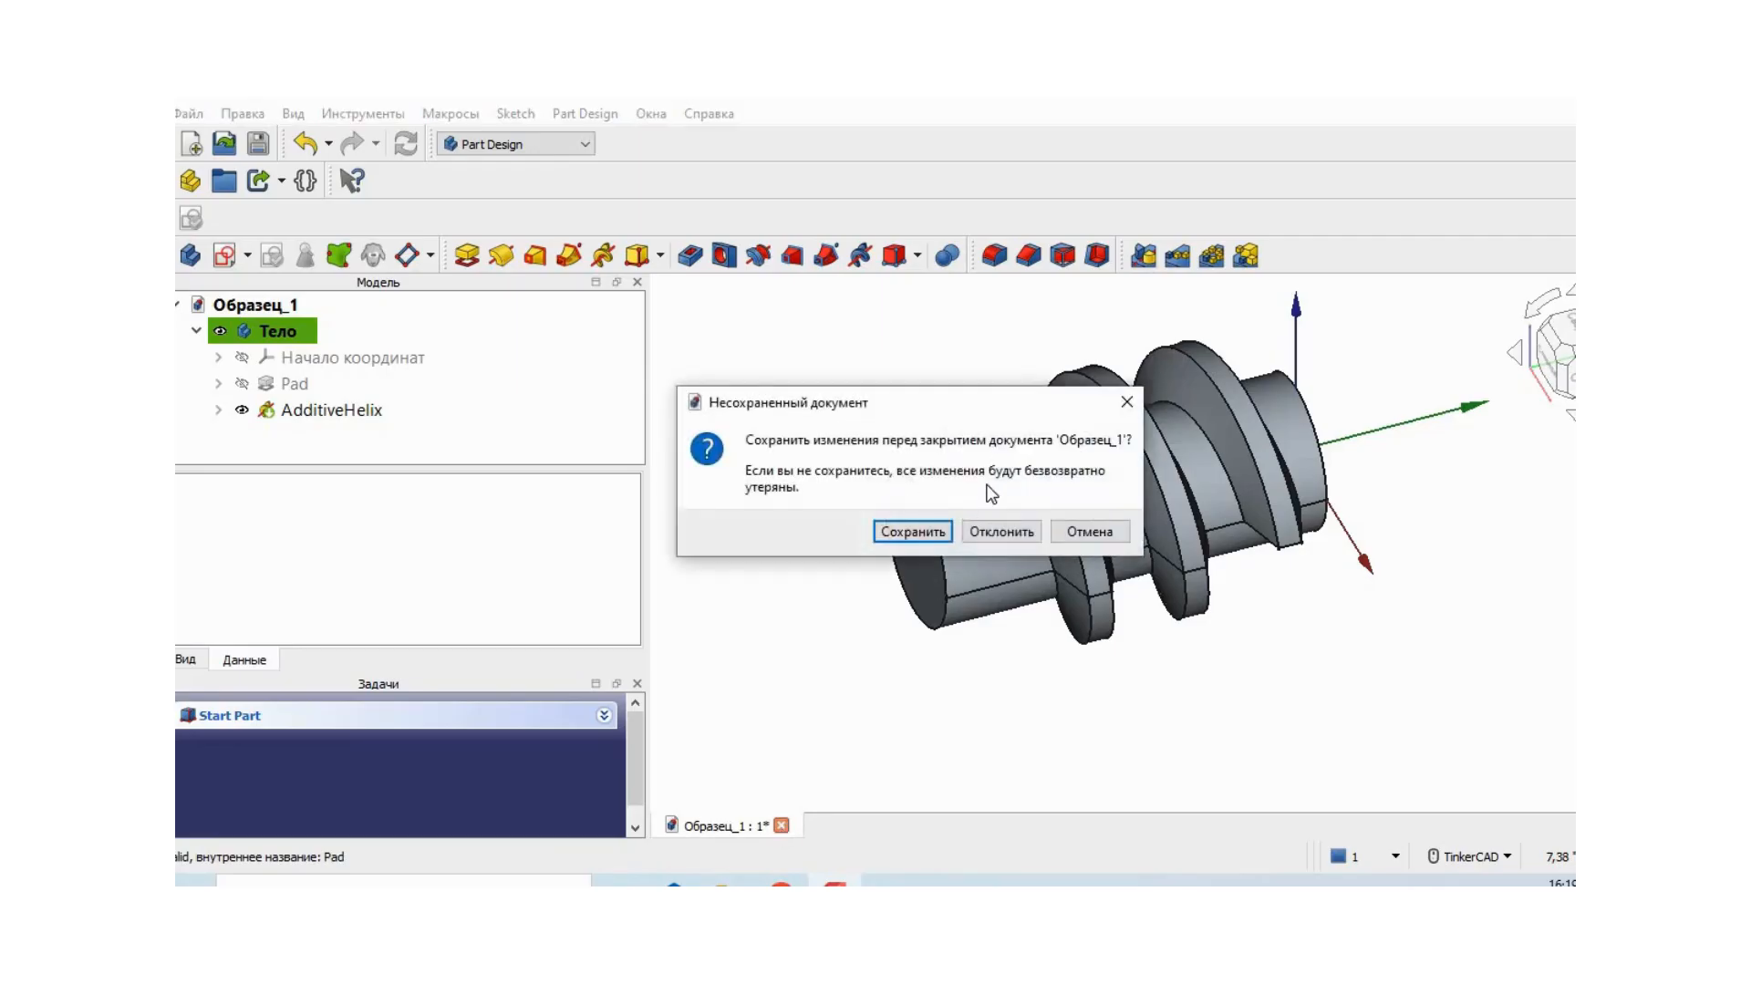
{"action": "left_click", "coordinate": [1003, 533]}
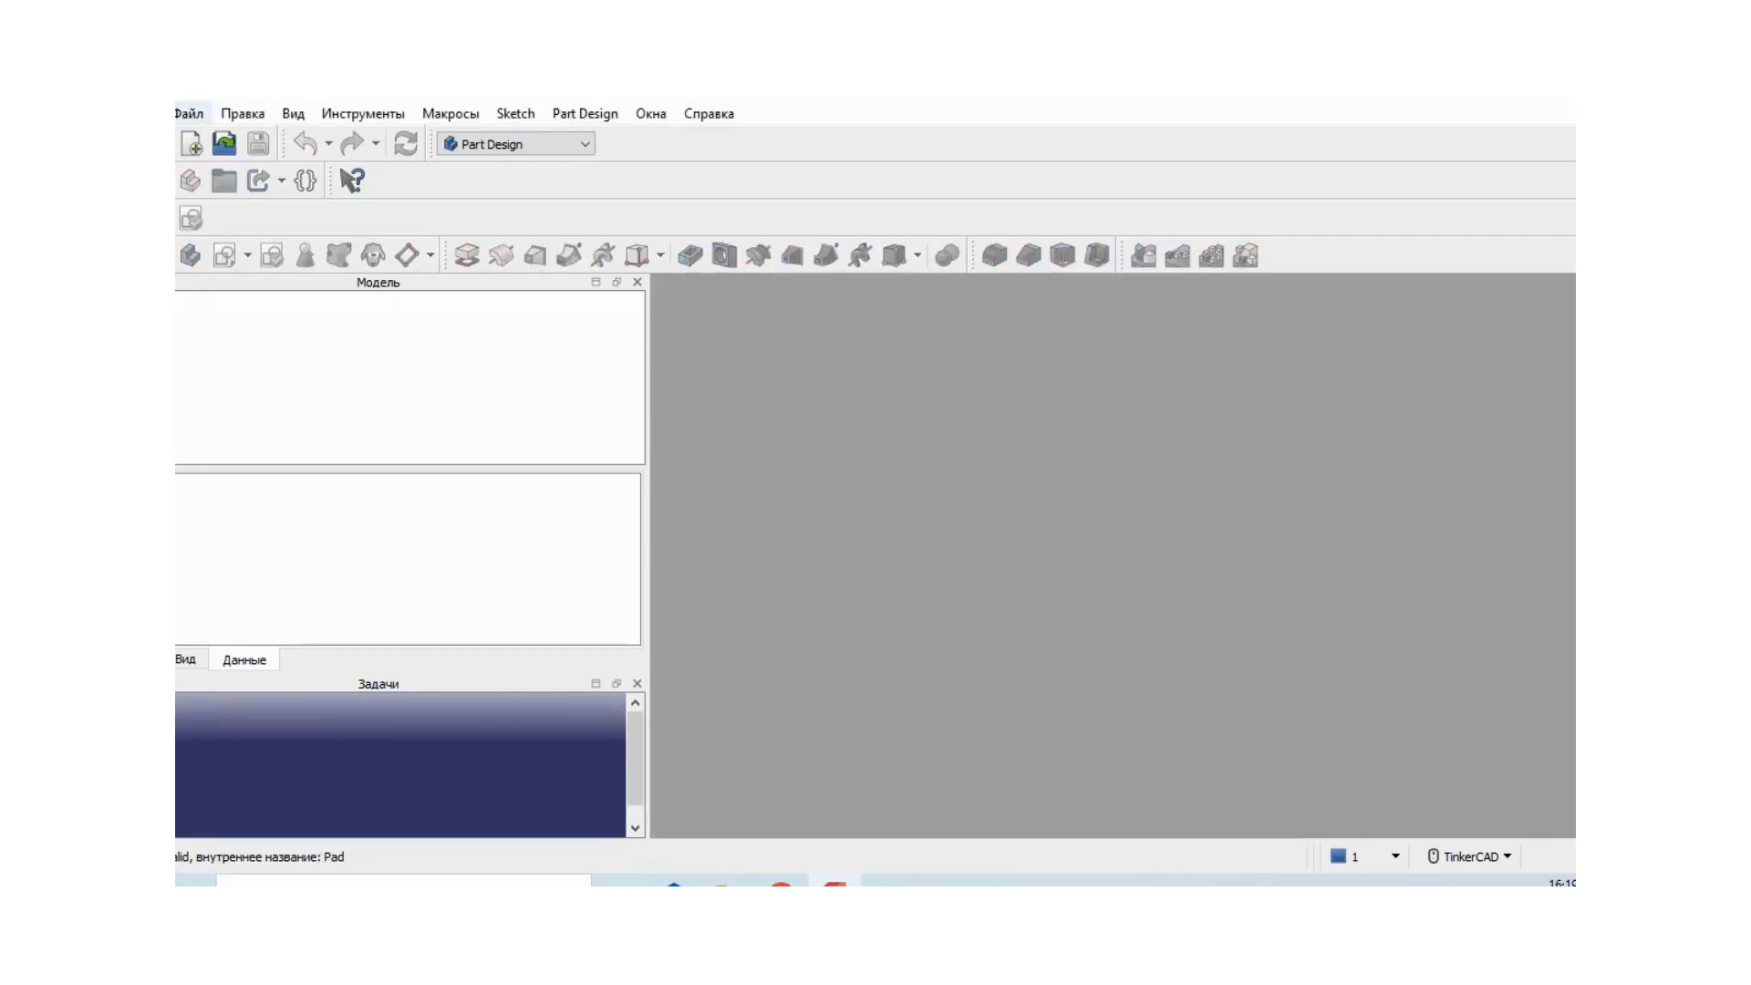
{"action": "left_click", "coordinate": [192, 145]}
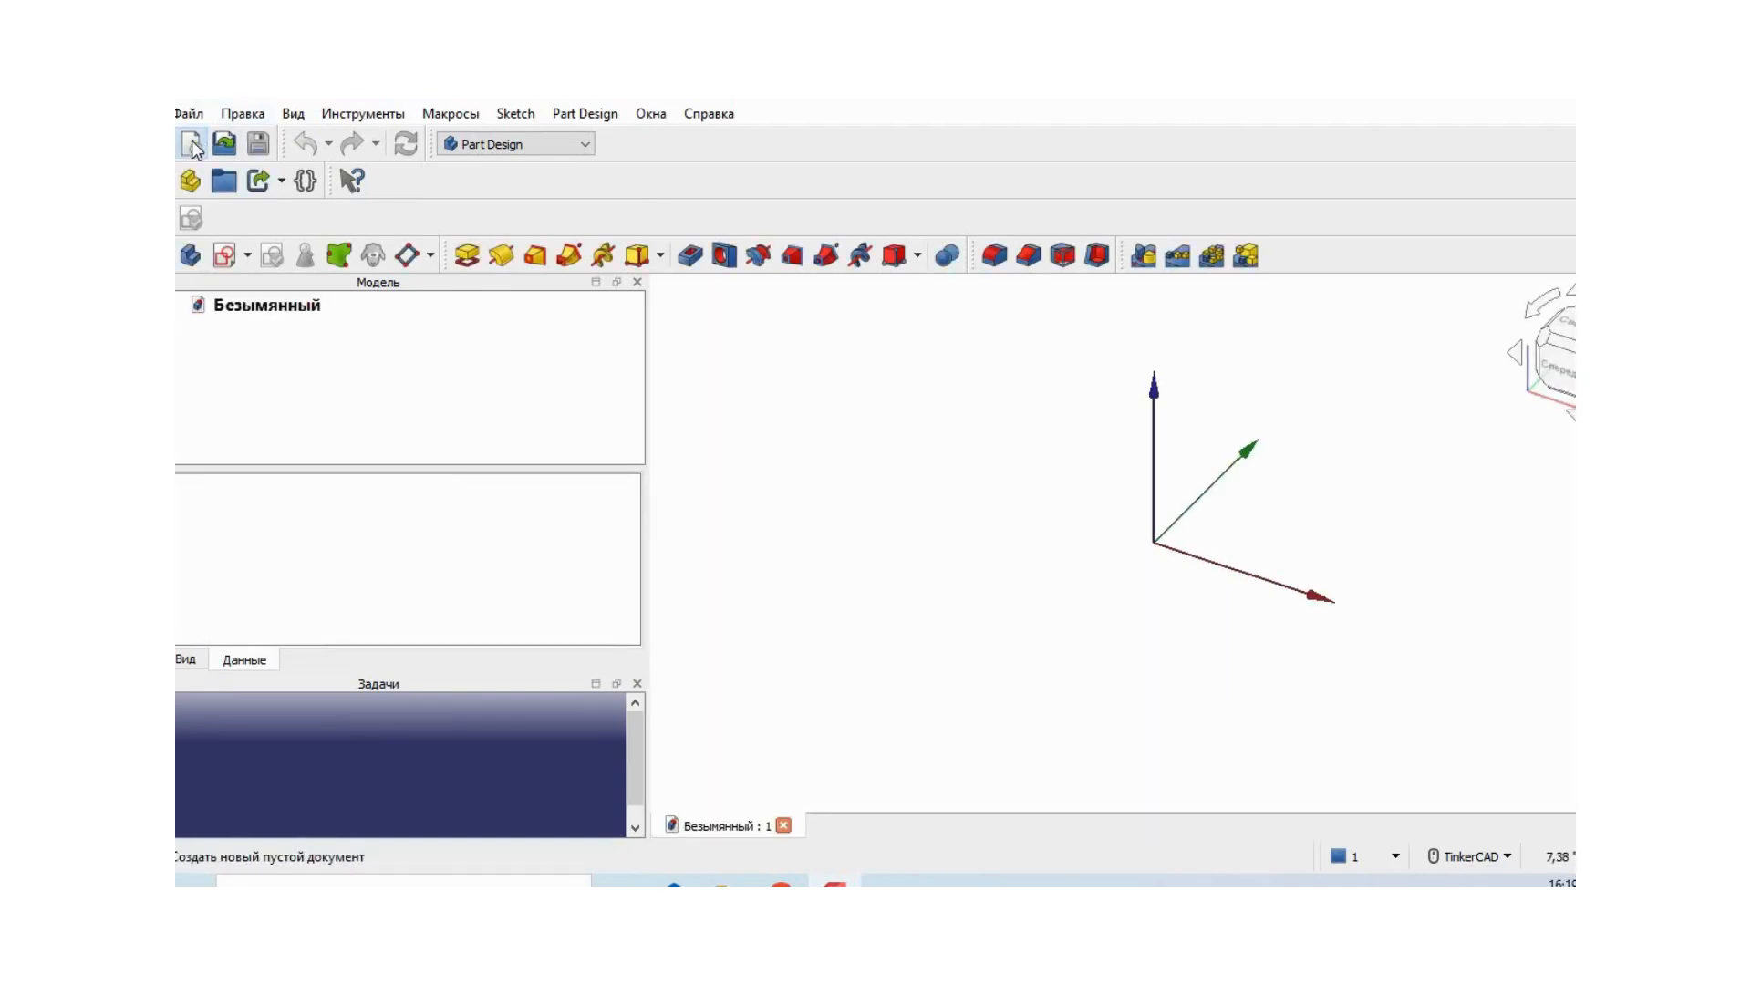
- Set the new document's label to Образец_2
{"action": "left_click", "coordinate": [308, 307]}
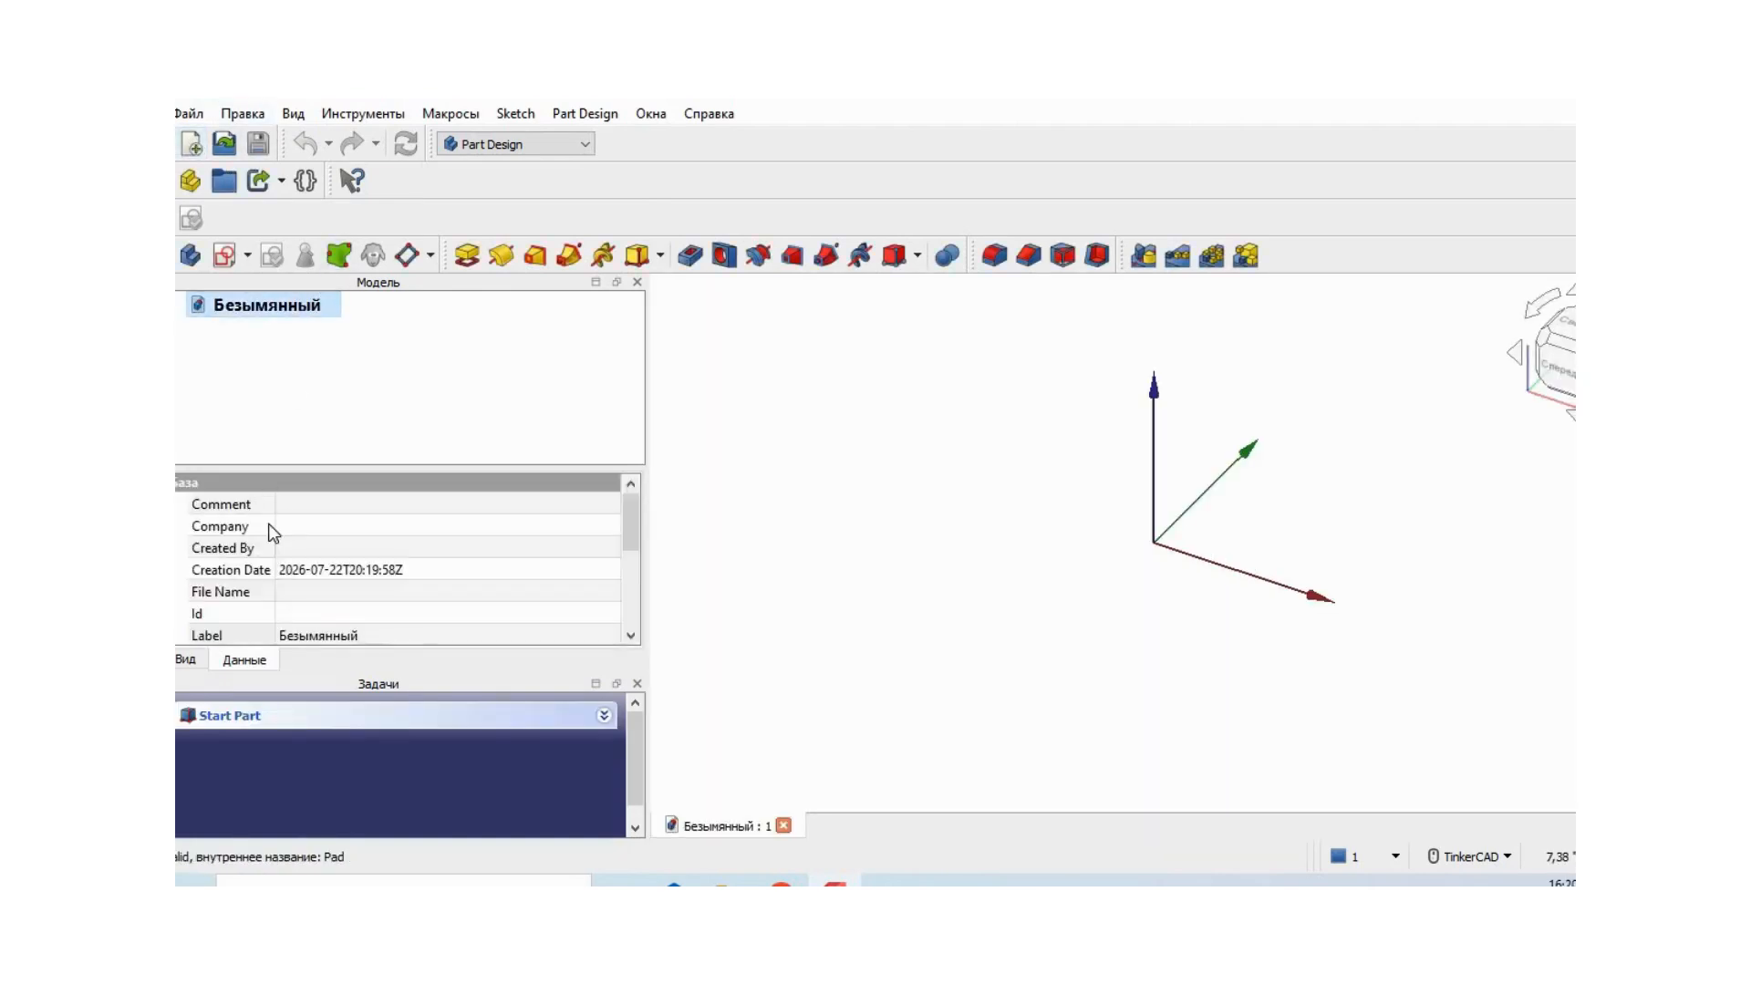
{"action": "left_click", "coordinate": [375, 631]}
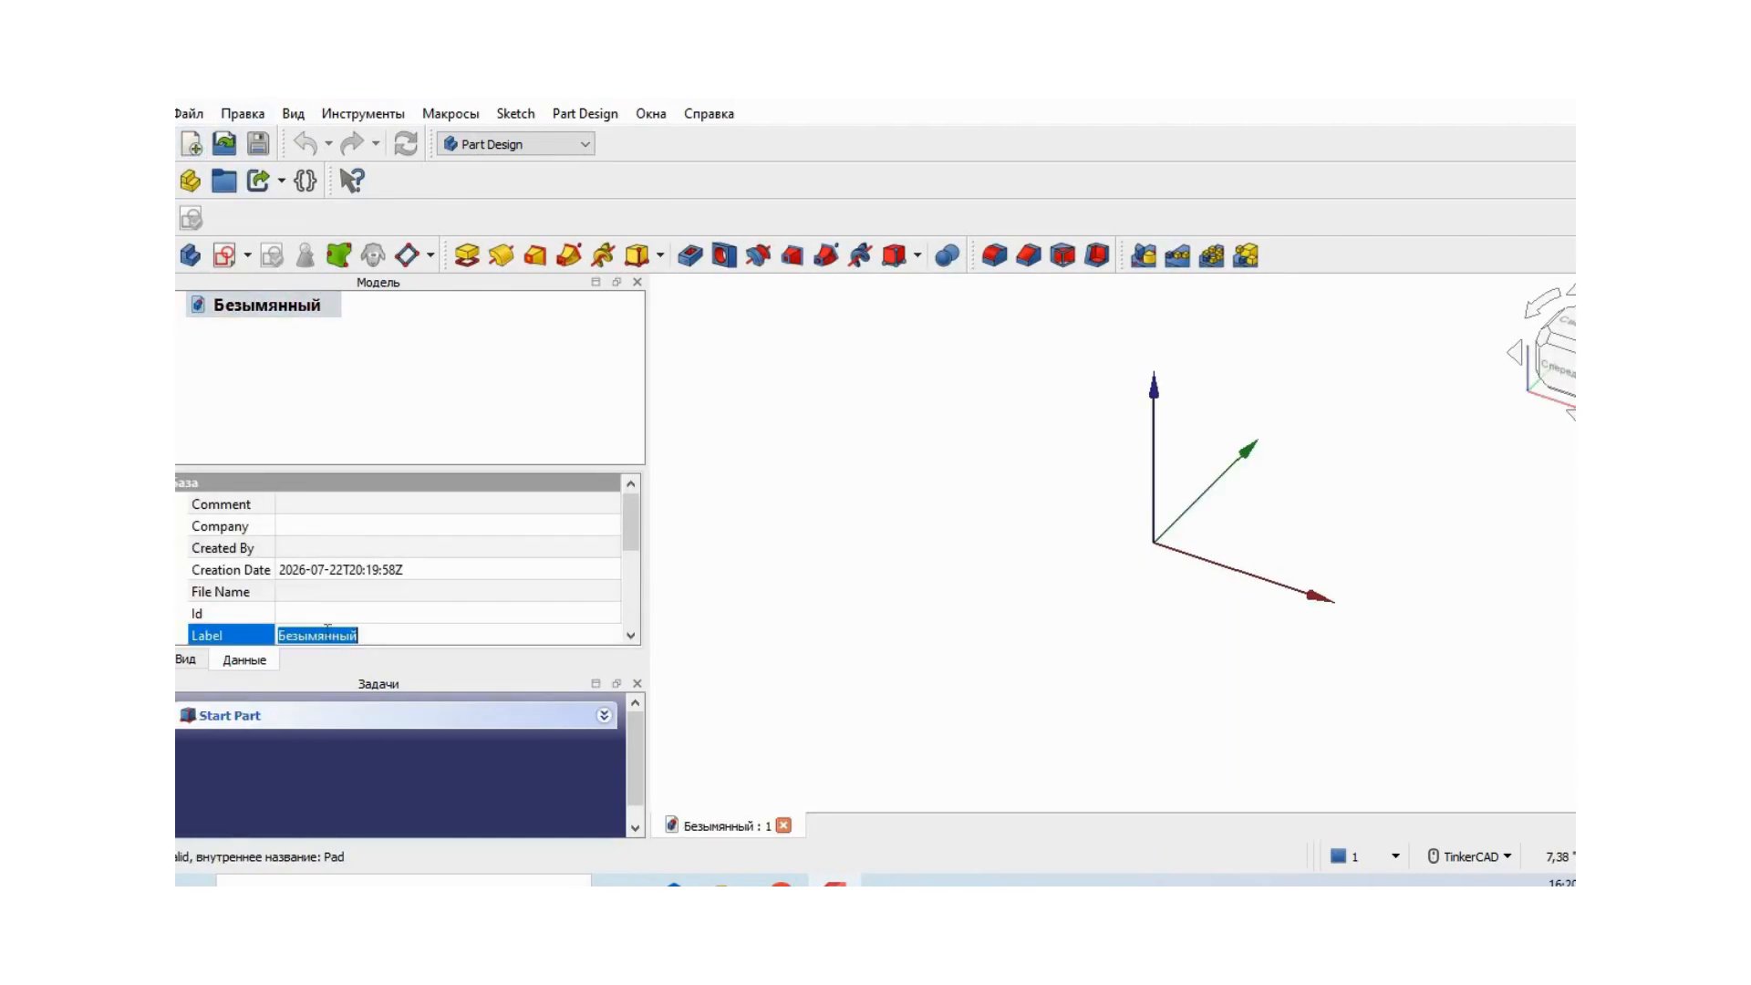
{"action": "type", "text": "O"}
{"action": "type", "text": "бра"}
{"action": "type", "text": "зец_2"}
{"action": "key", "text": "Return"}
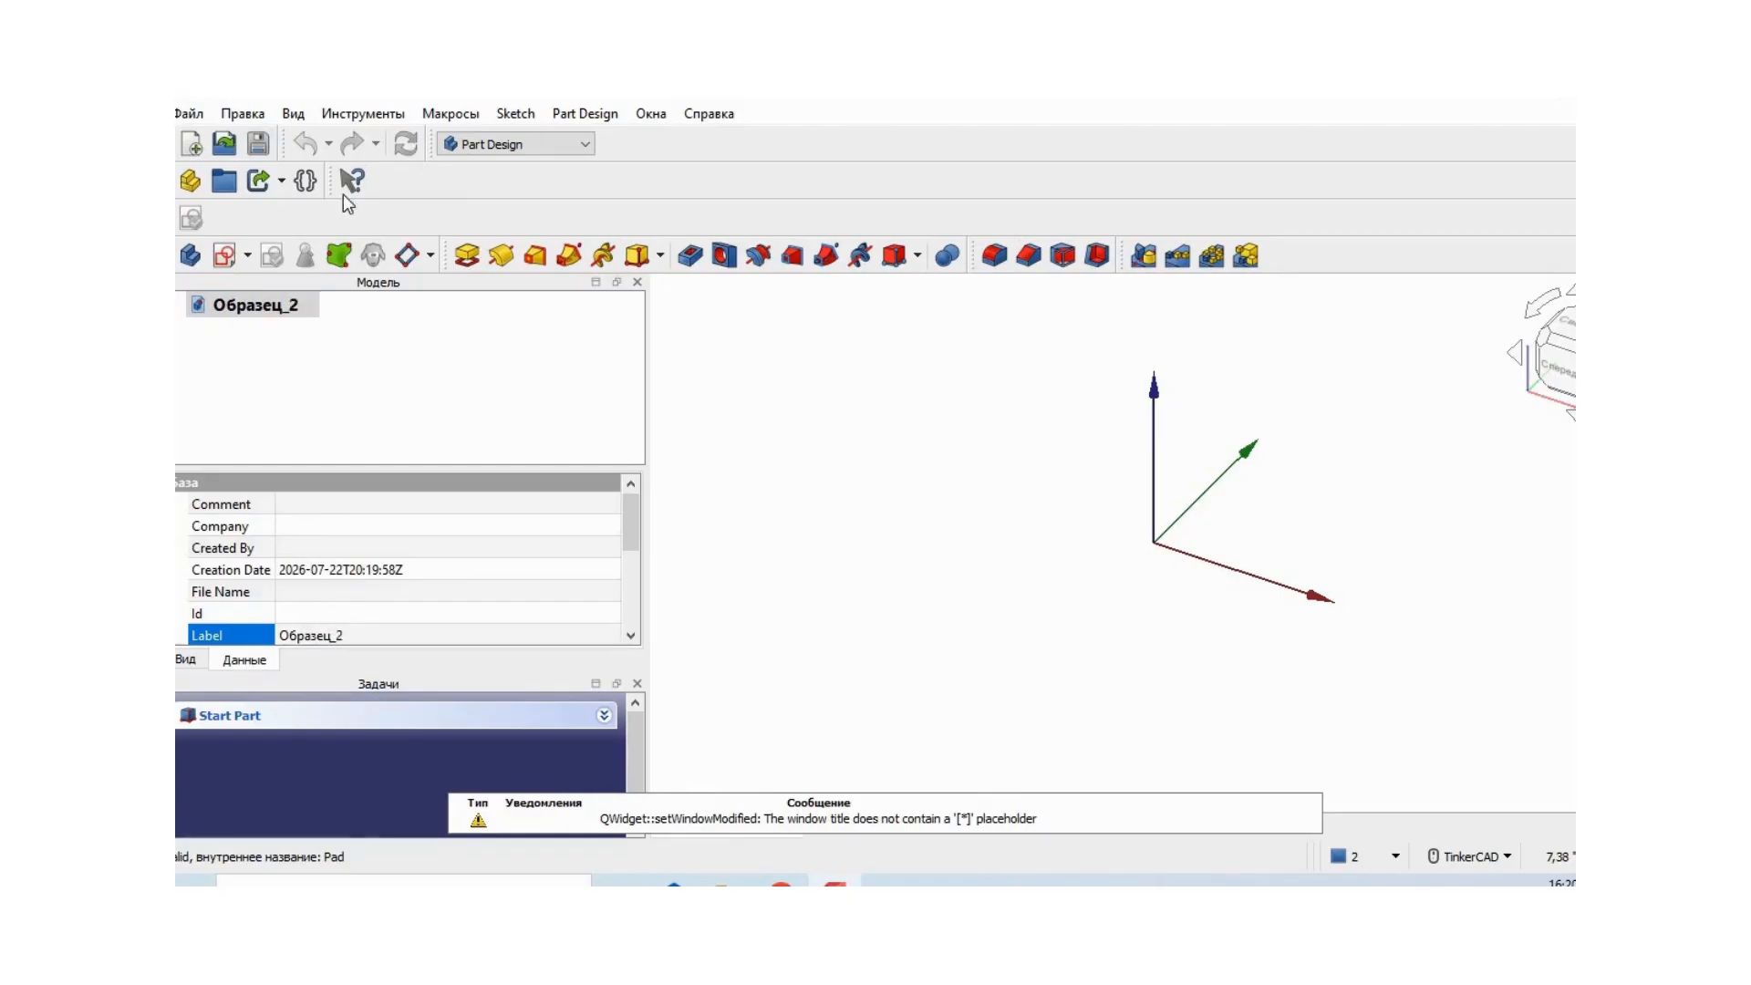
- Create a new body and start a sketch in it on the XZ plane
{"action": "left_click", "coordinate": [190, 256]}
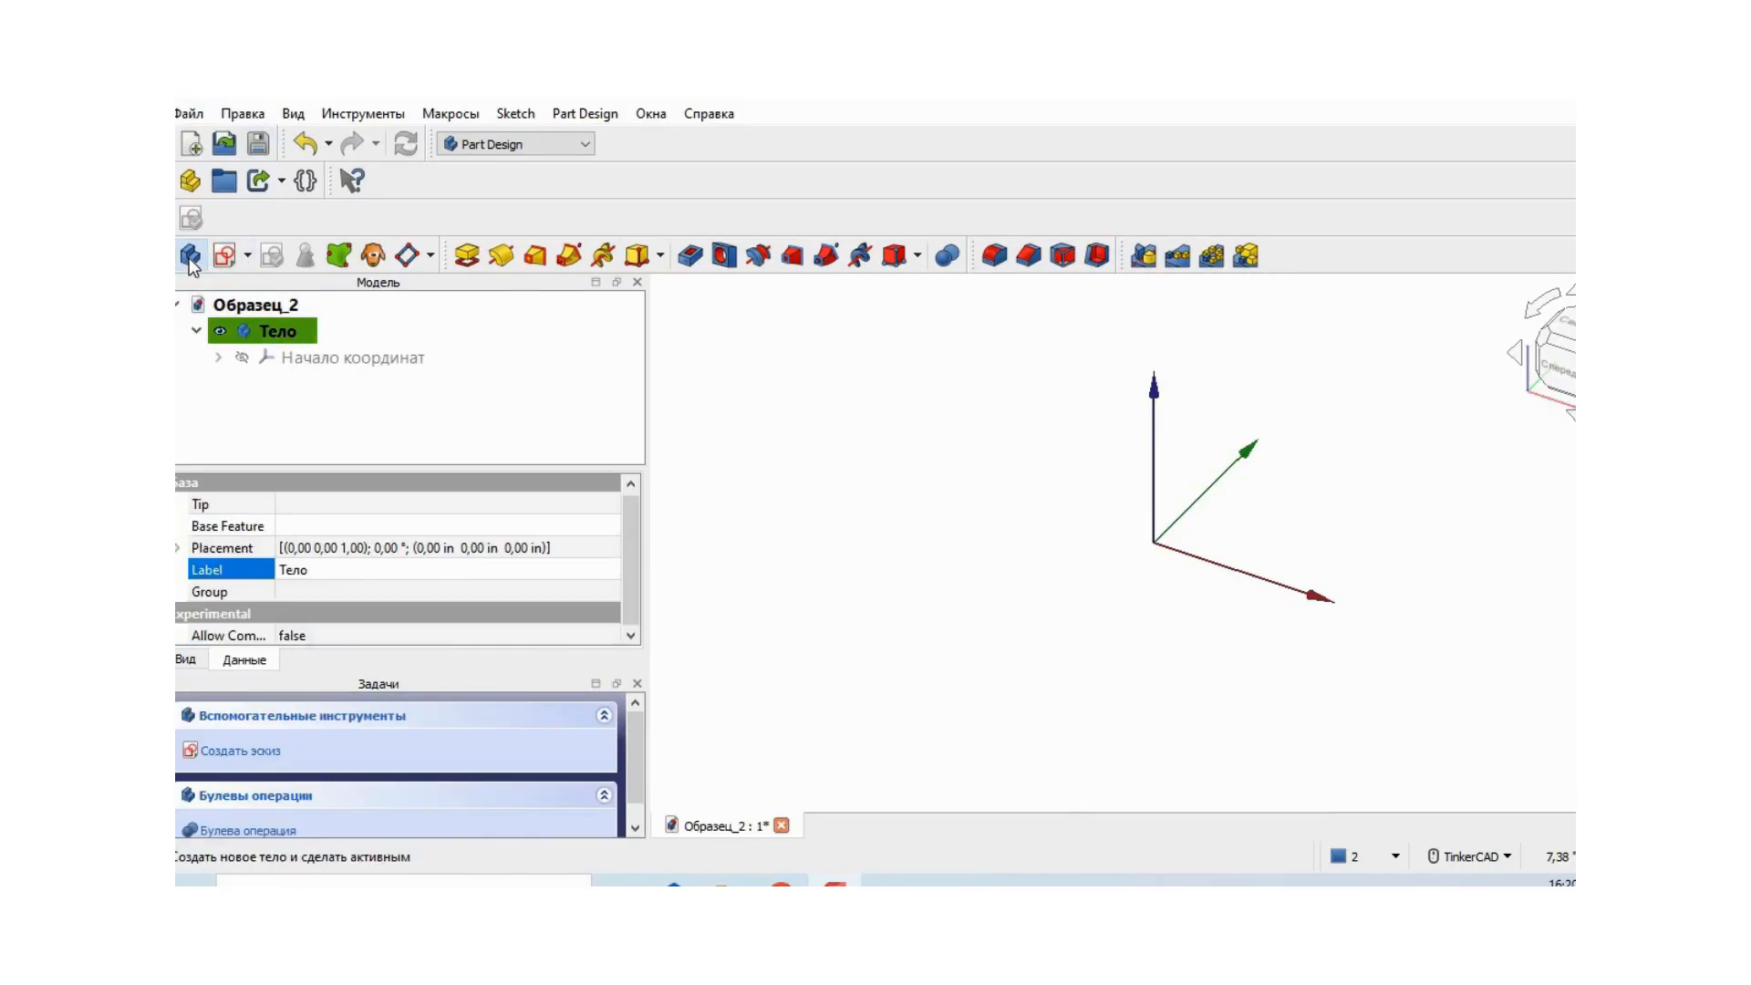
{"action": "left_click", "coordinate": [249, 255]}
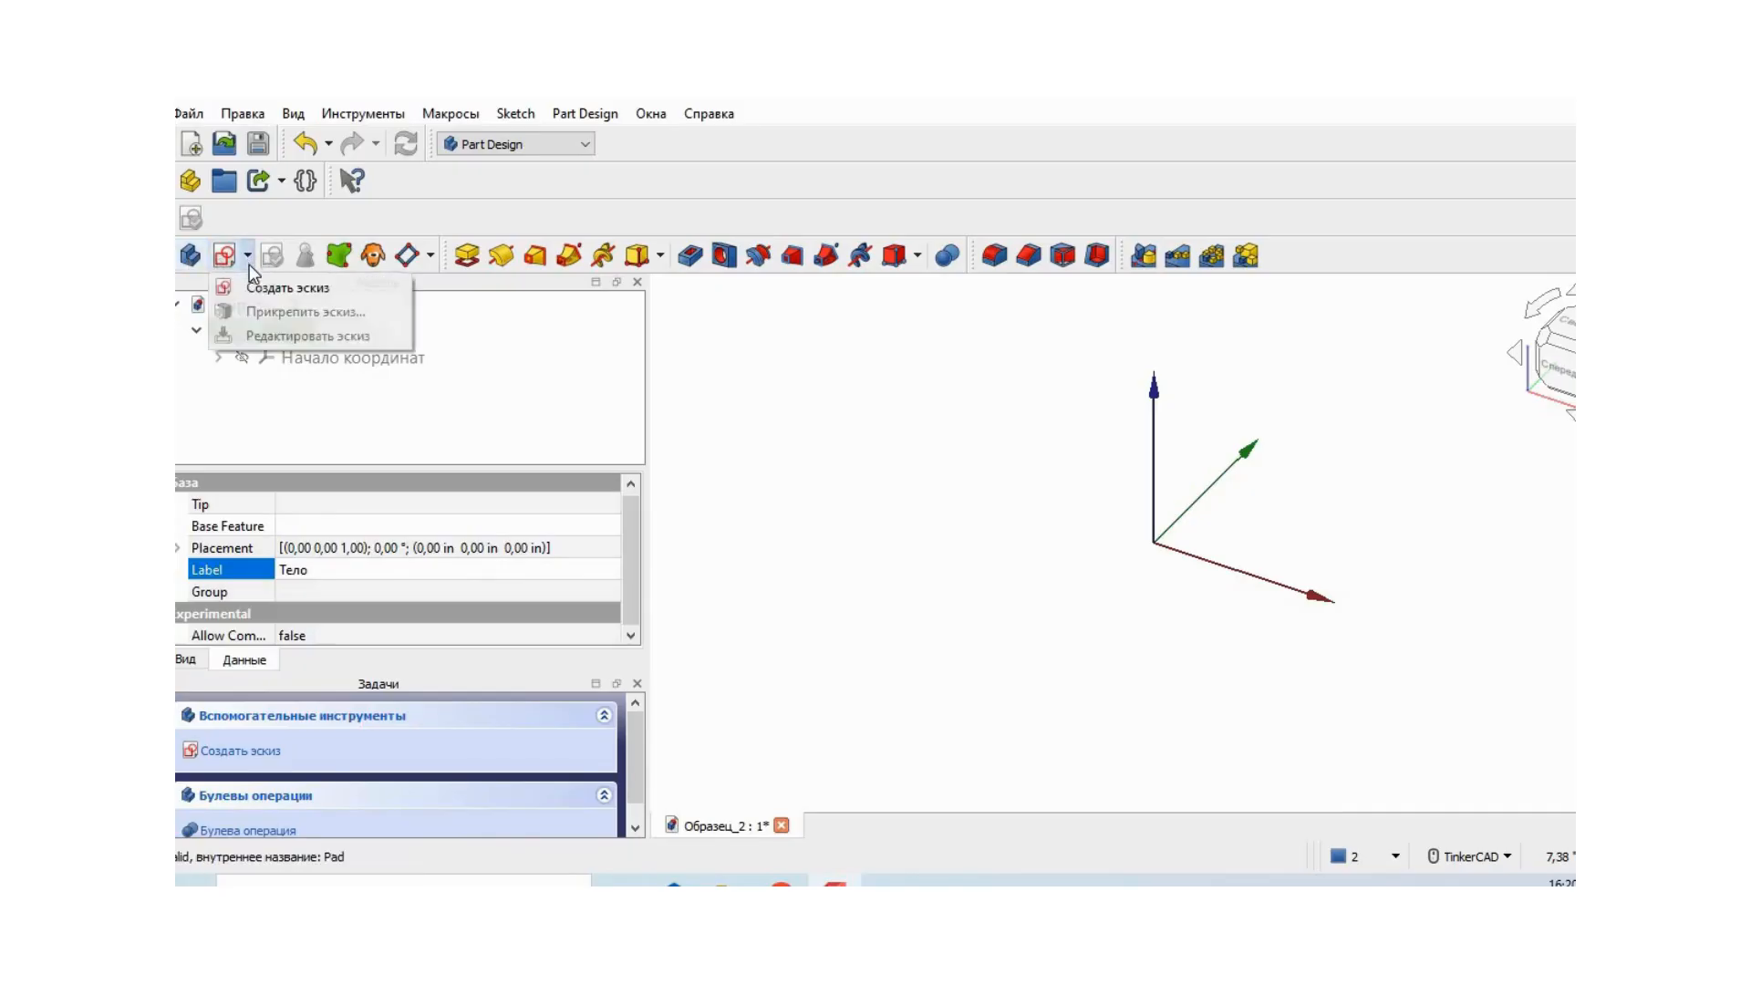
{"action": "left_click", "coordinate": [277, 290]}
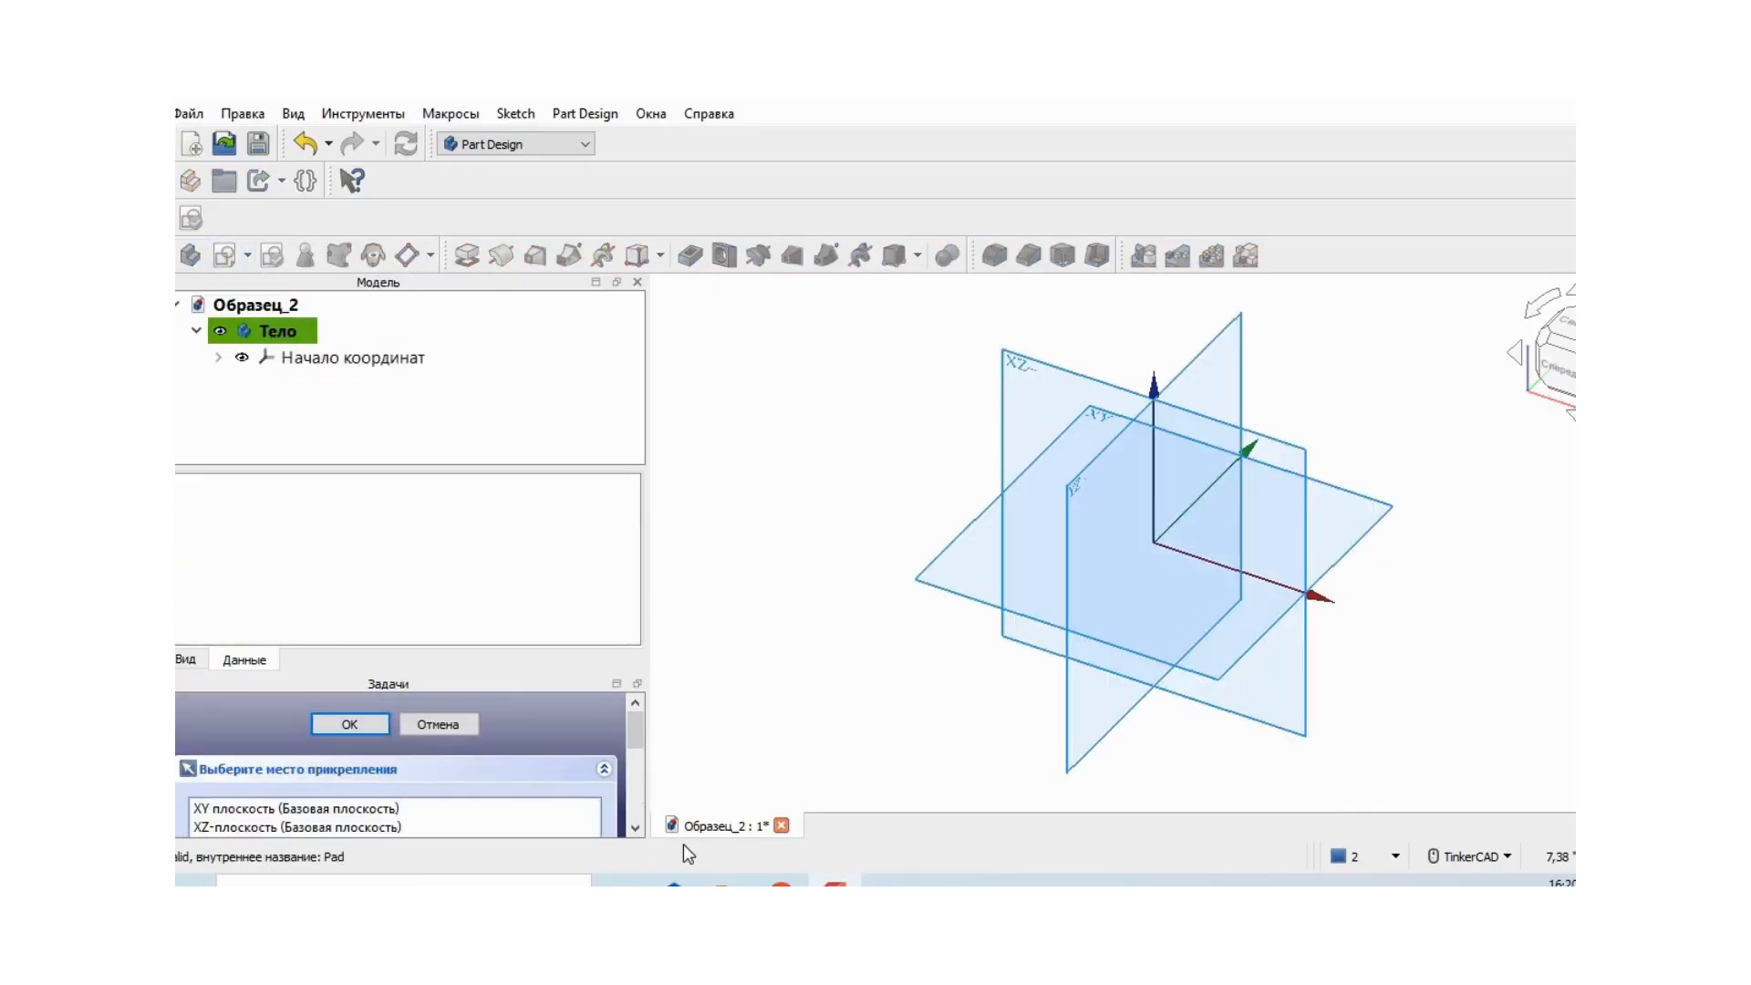
{"action": "left_click", "coordinate": [402, 829]}
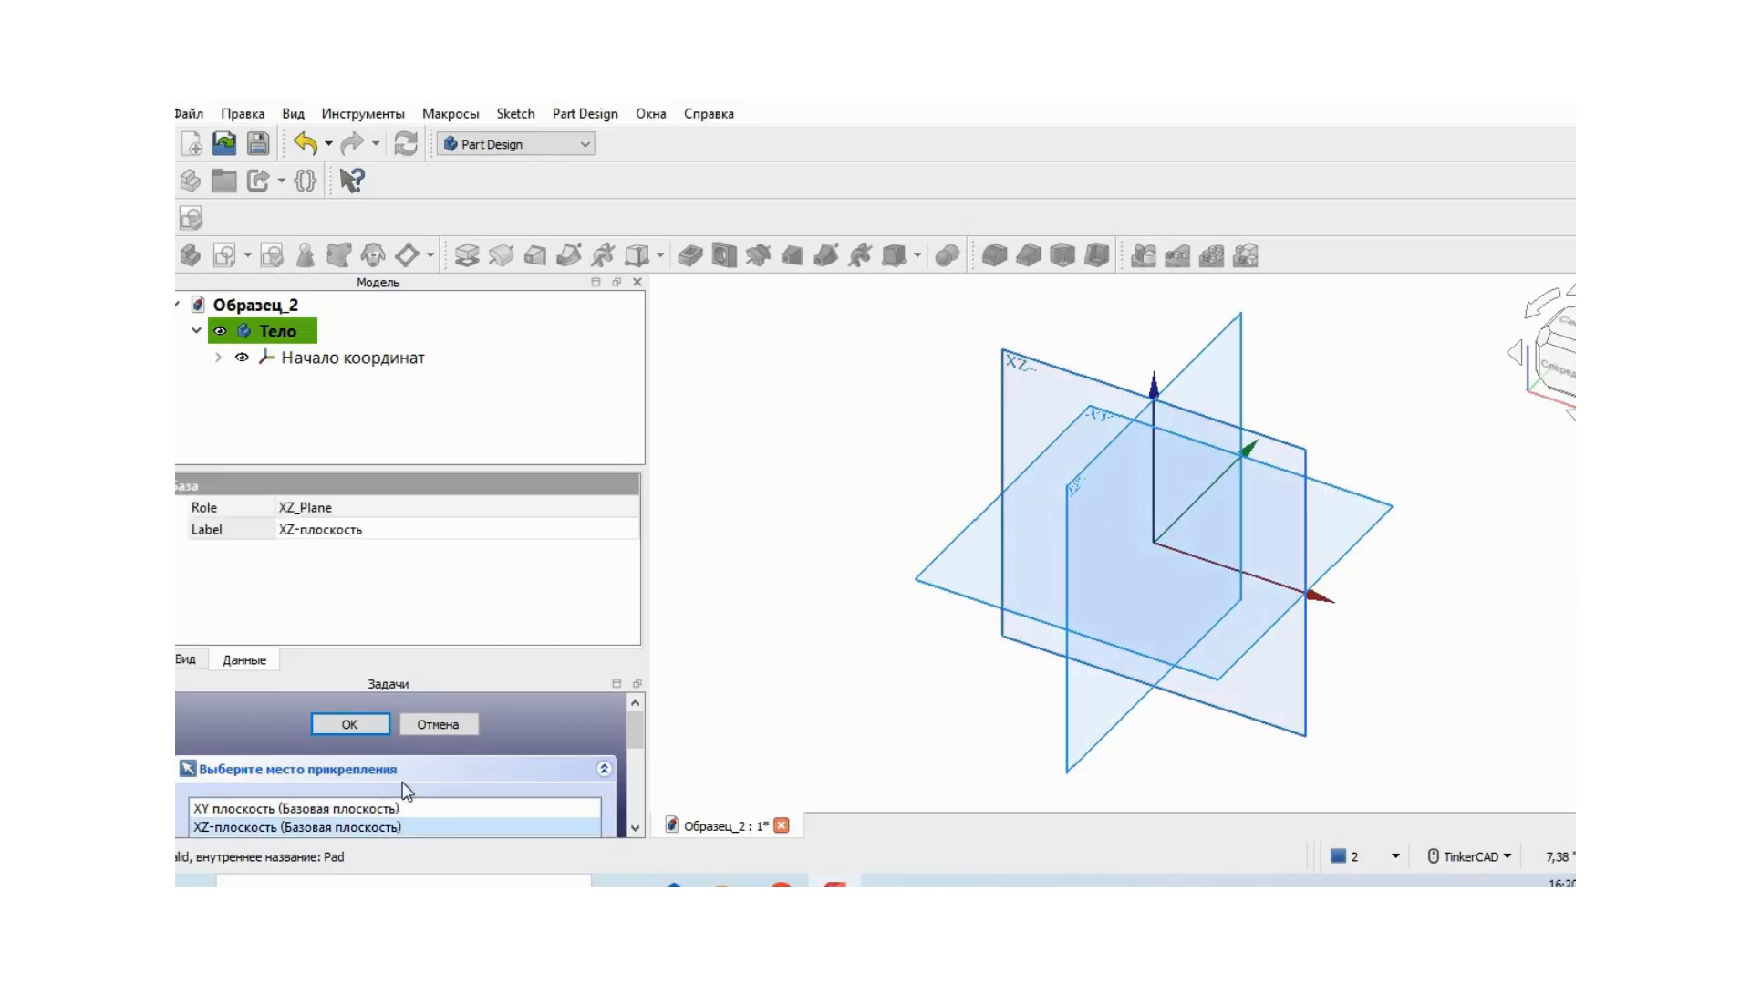
{"action": "left_click", "coordinate": [350, 725]}
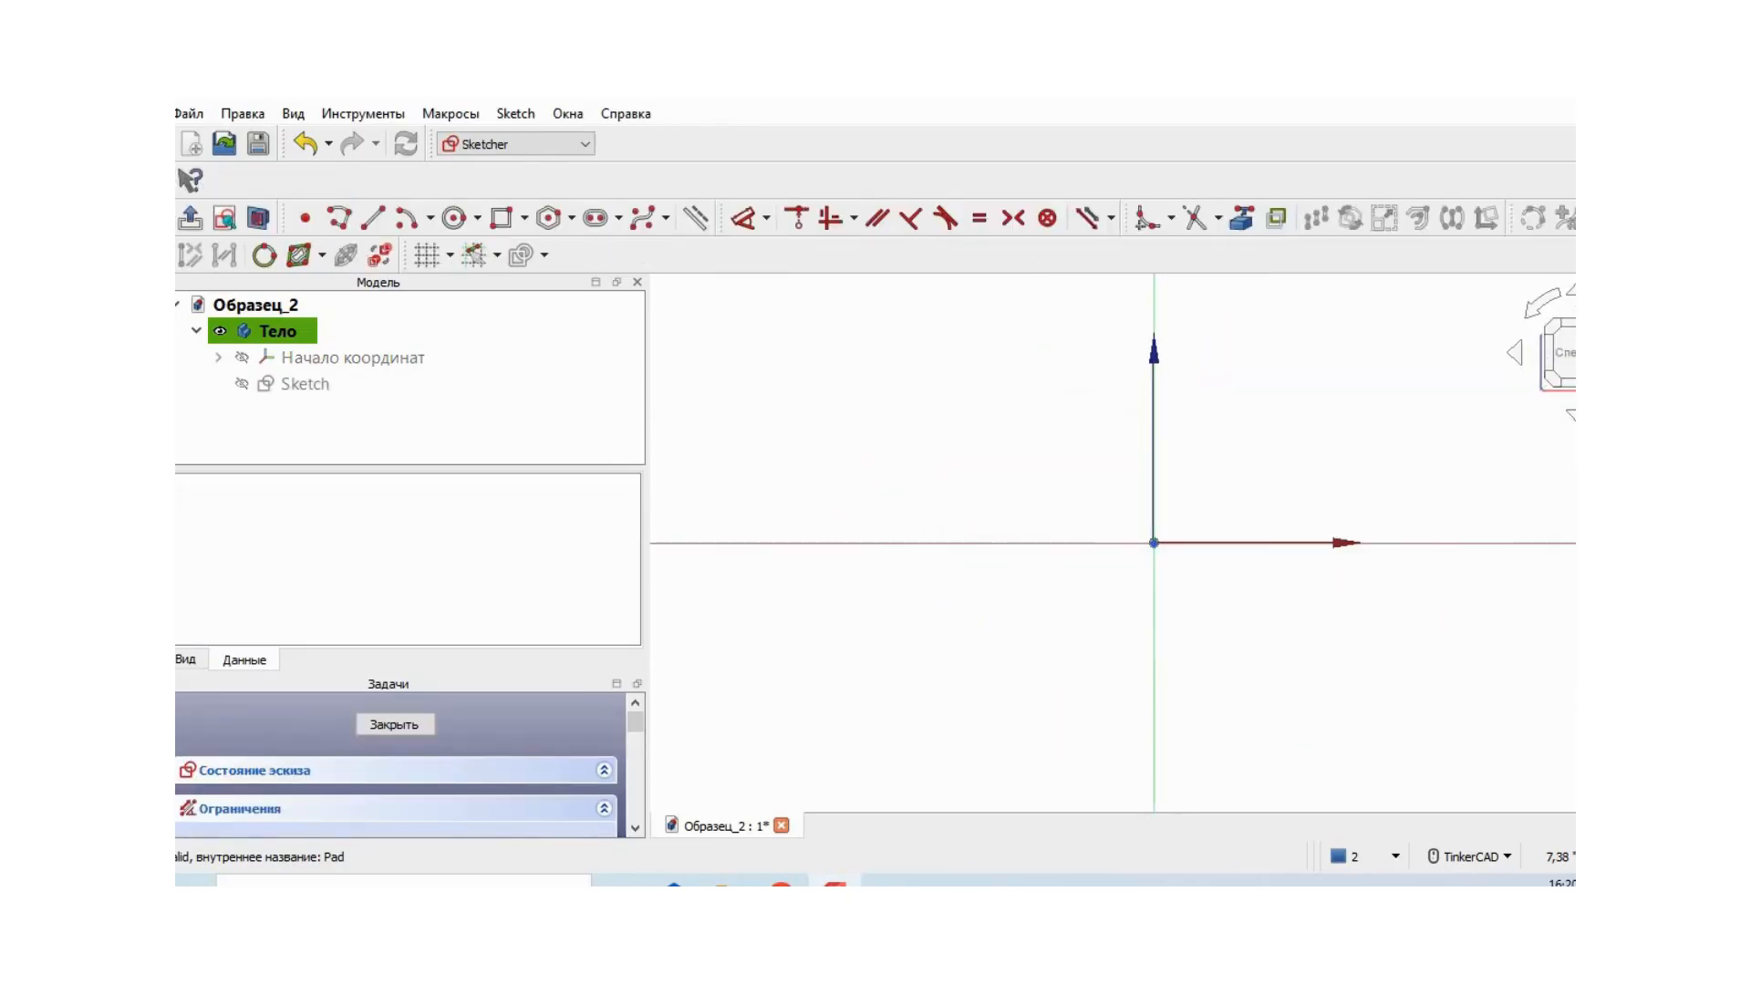
- Draw two concentric circles centred on the origin, about 1.6 in and 2.4 in in diameter
{"action": "left_click", "coordinate": [477, 218]}
{"action": "left_click", "coordinate": [511, 250]}
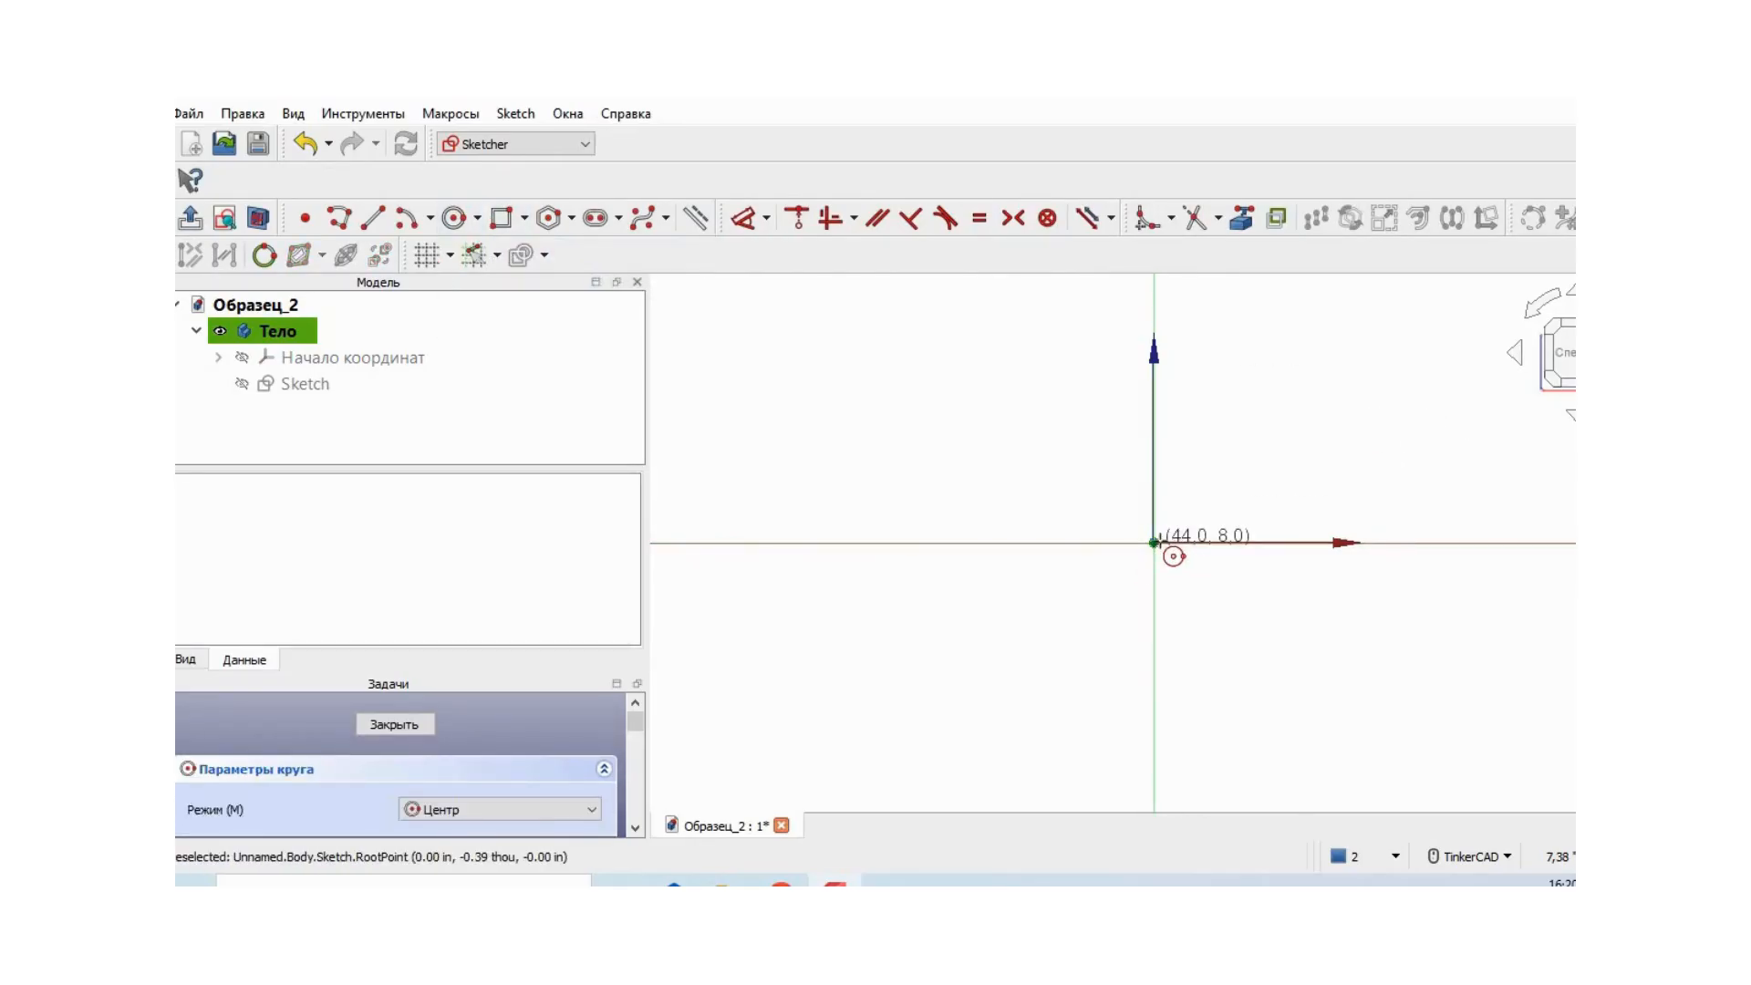
{"action": "left_click", "coordinate": [1154, 542]}
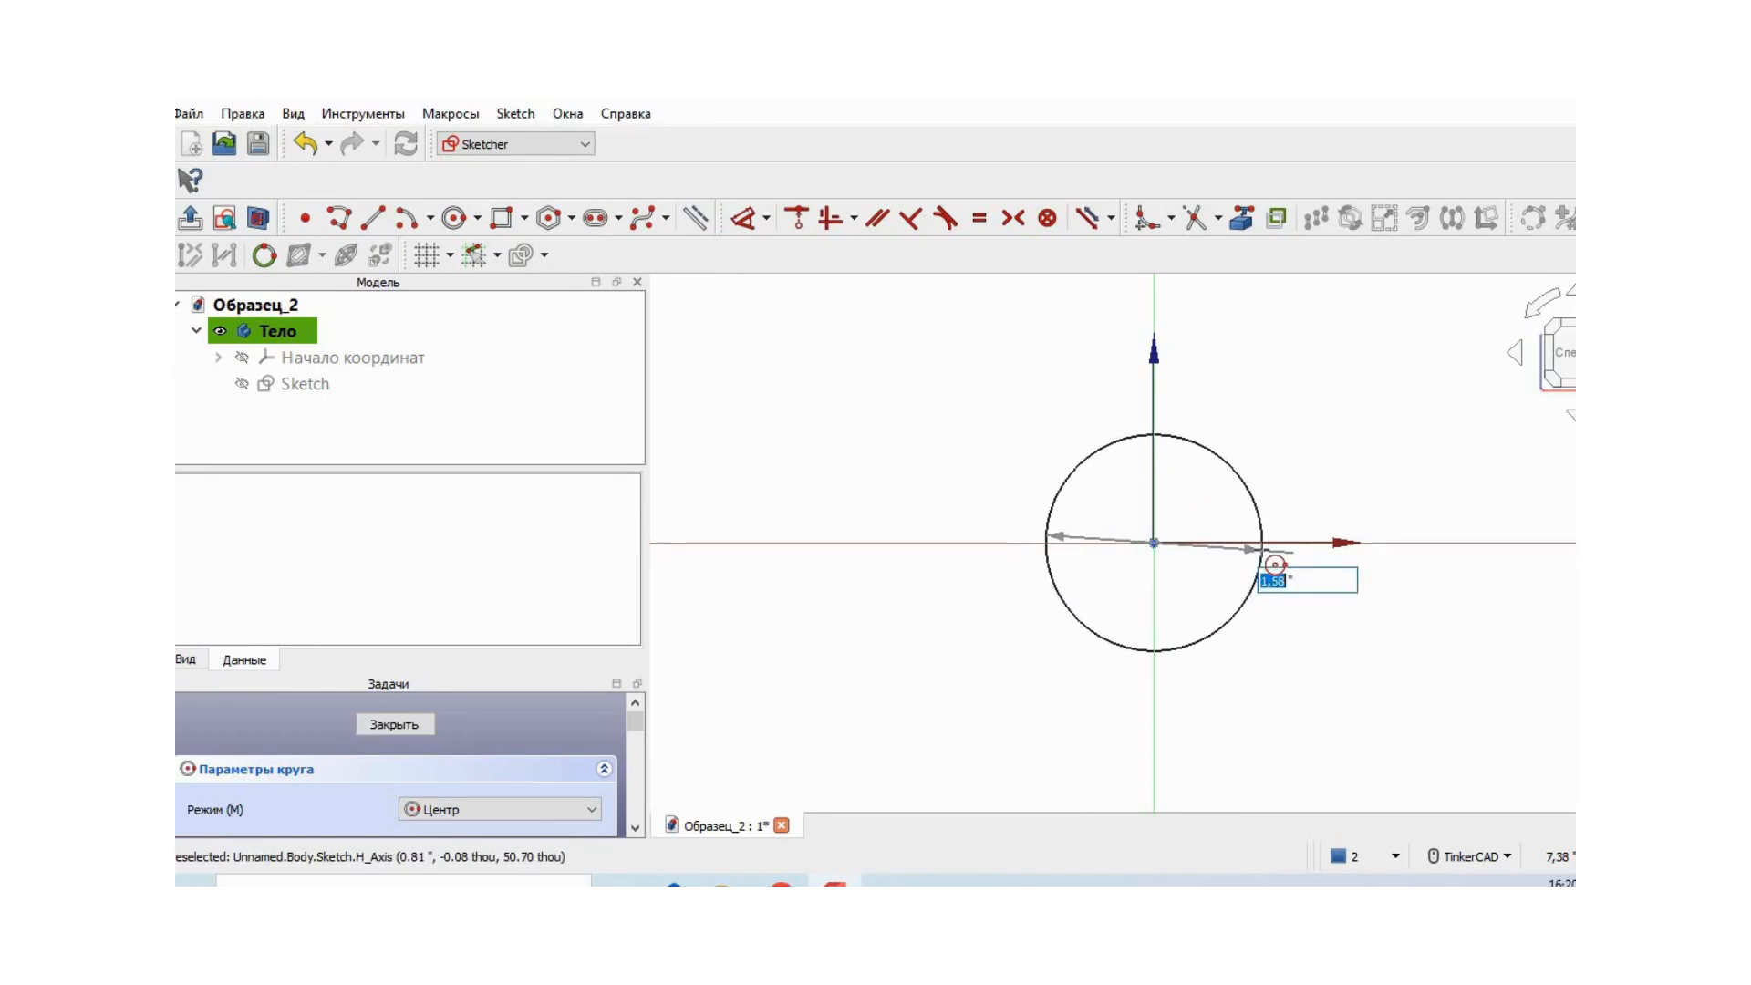
{"action": "left_click", "coordinate": [1265, 542]}
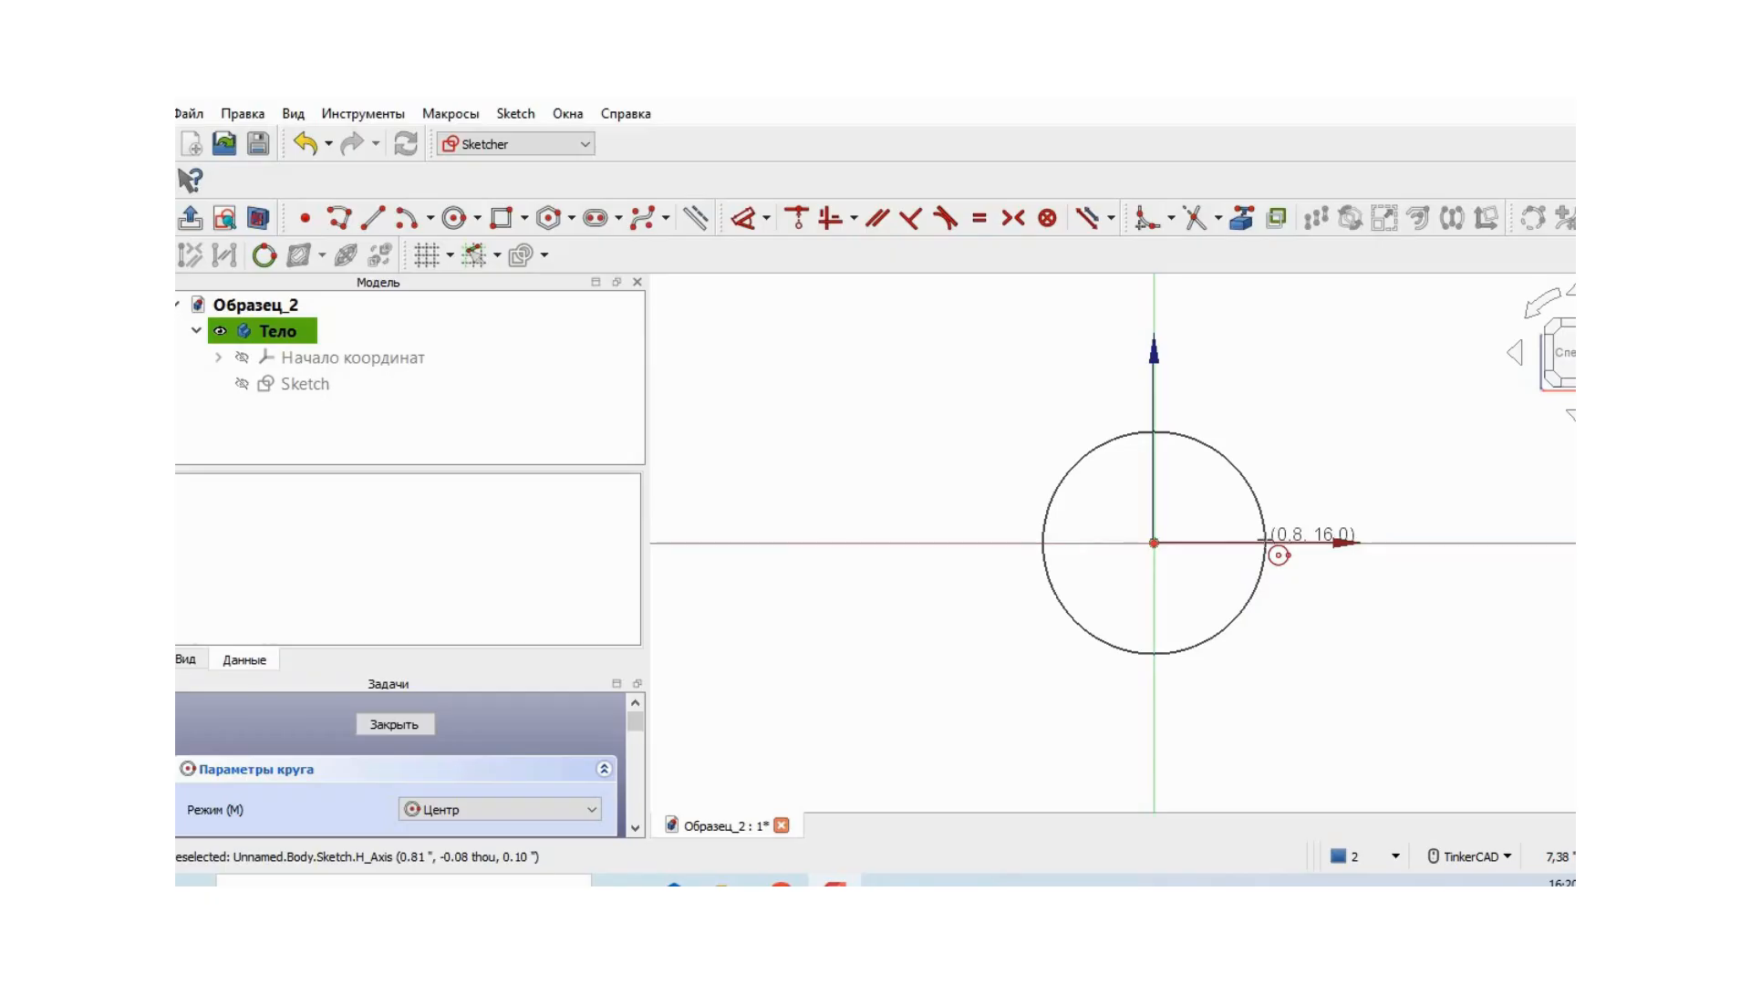
{"action": "left_click", "coordinate": [1153, 542]}
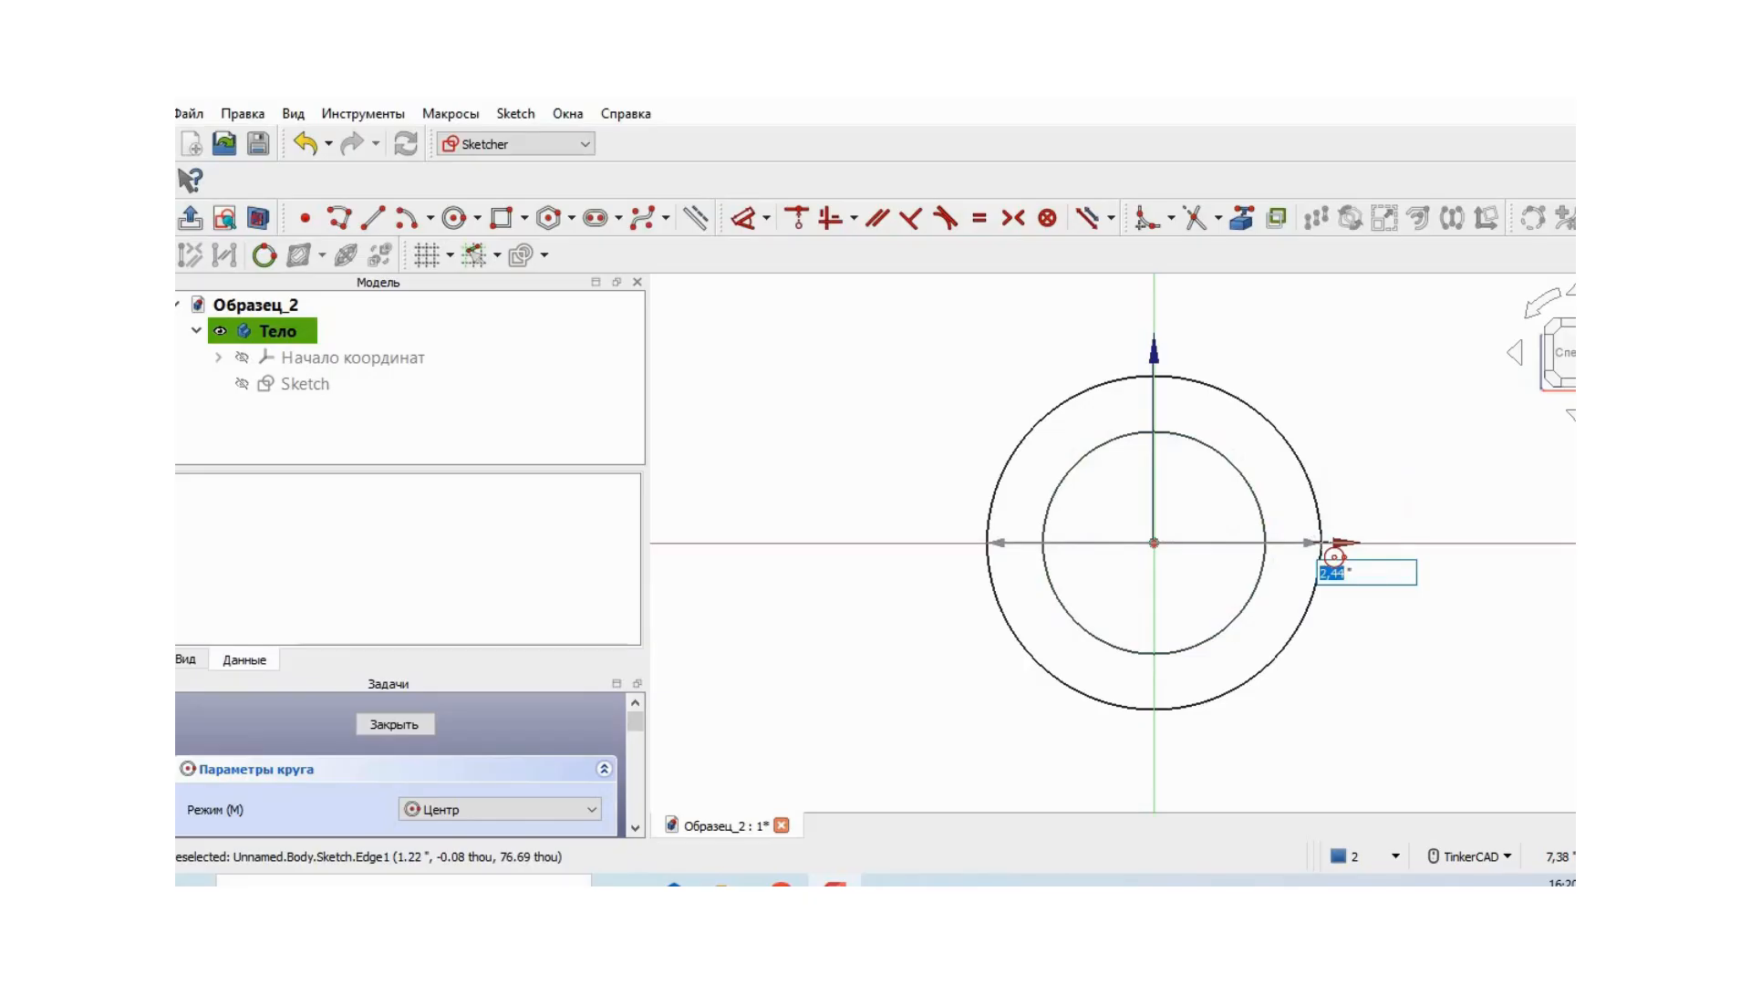
{"action": "left_click", "coordinate": [1322, 542]}
{"action": "right_click", "coordinate": [1405, 622]}
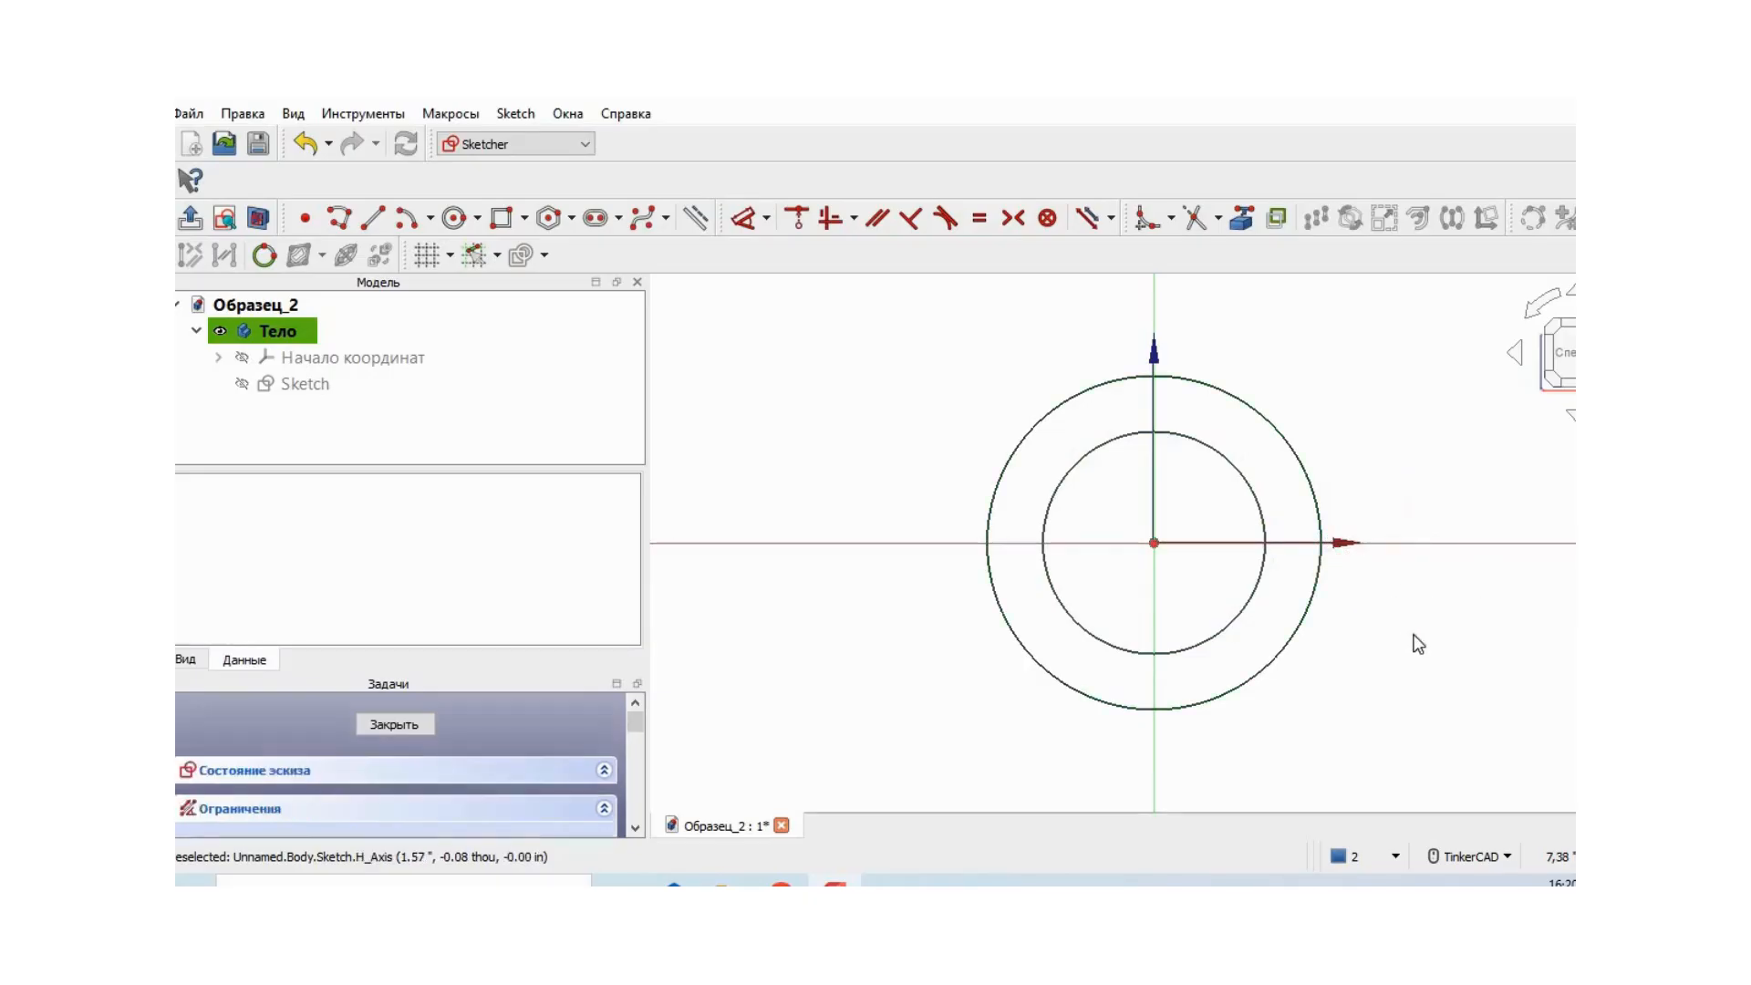
- Add diameter constraints to the outer and inner circles, keeping their drawn sizes, and close the sketch
{"action": "left_click", "coordinate": [767, 219]}
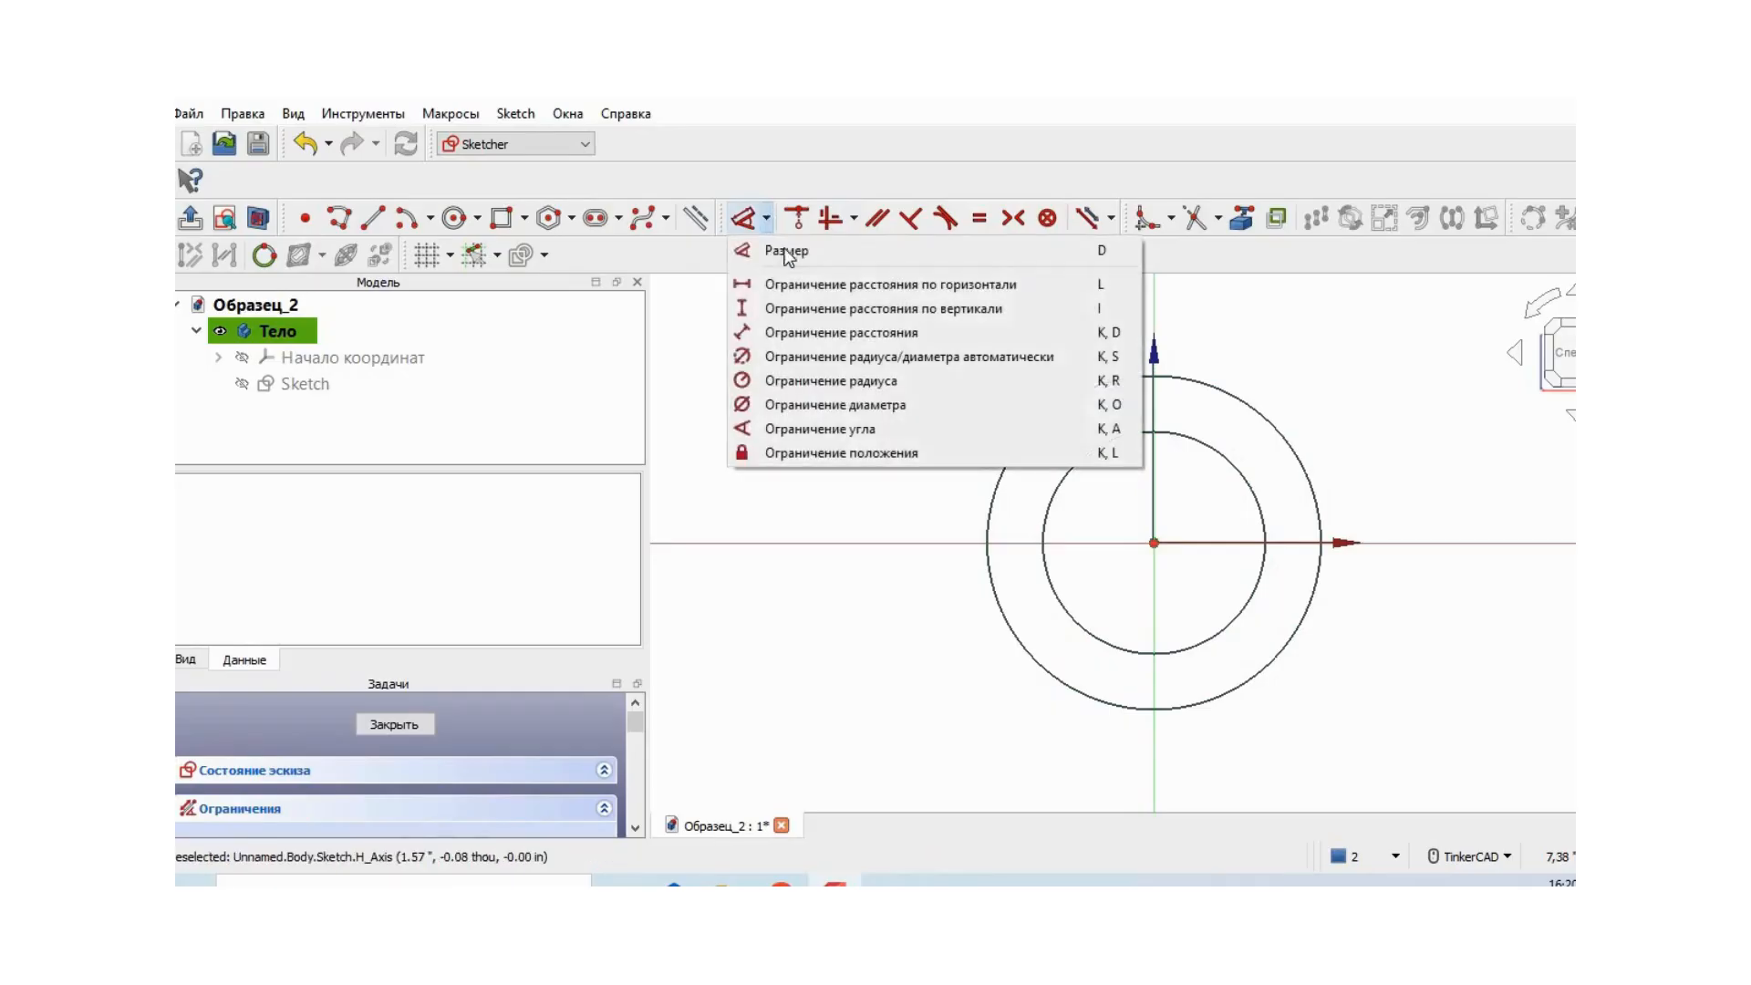
{"action": "left_click", "coordinate": [938, 407]}
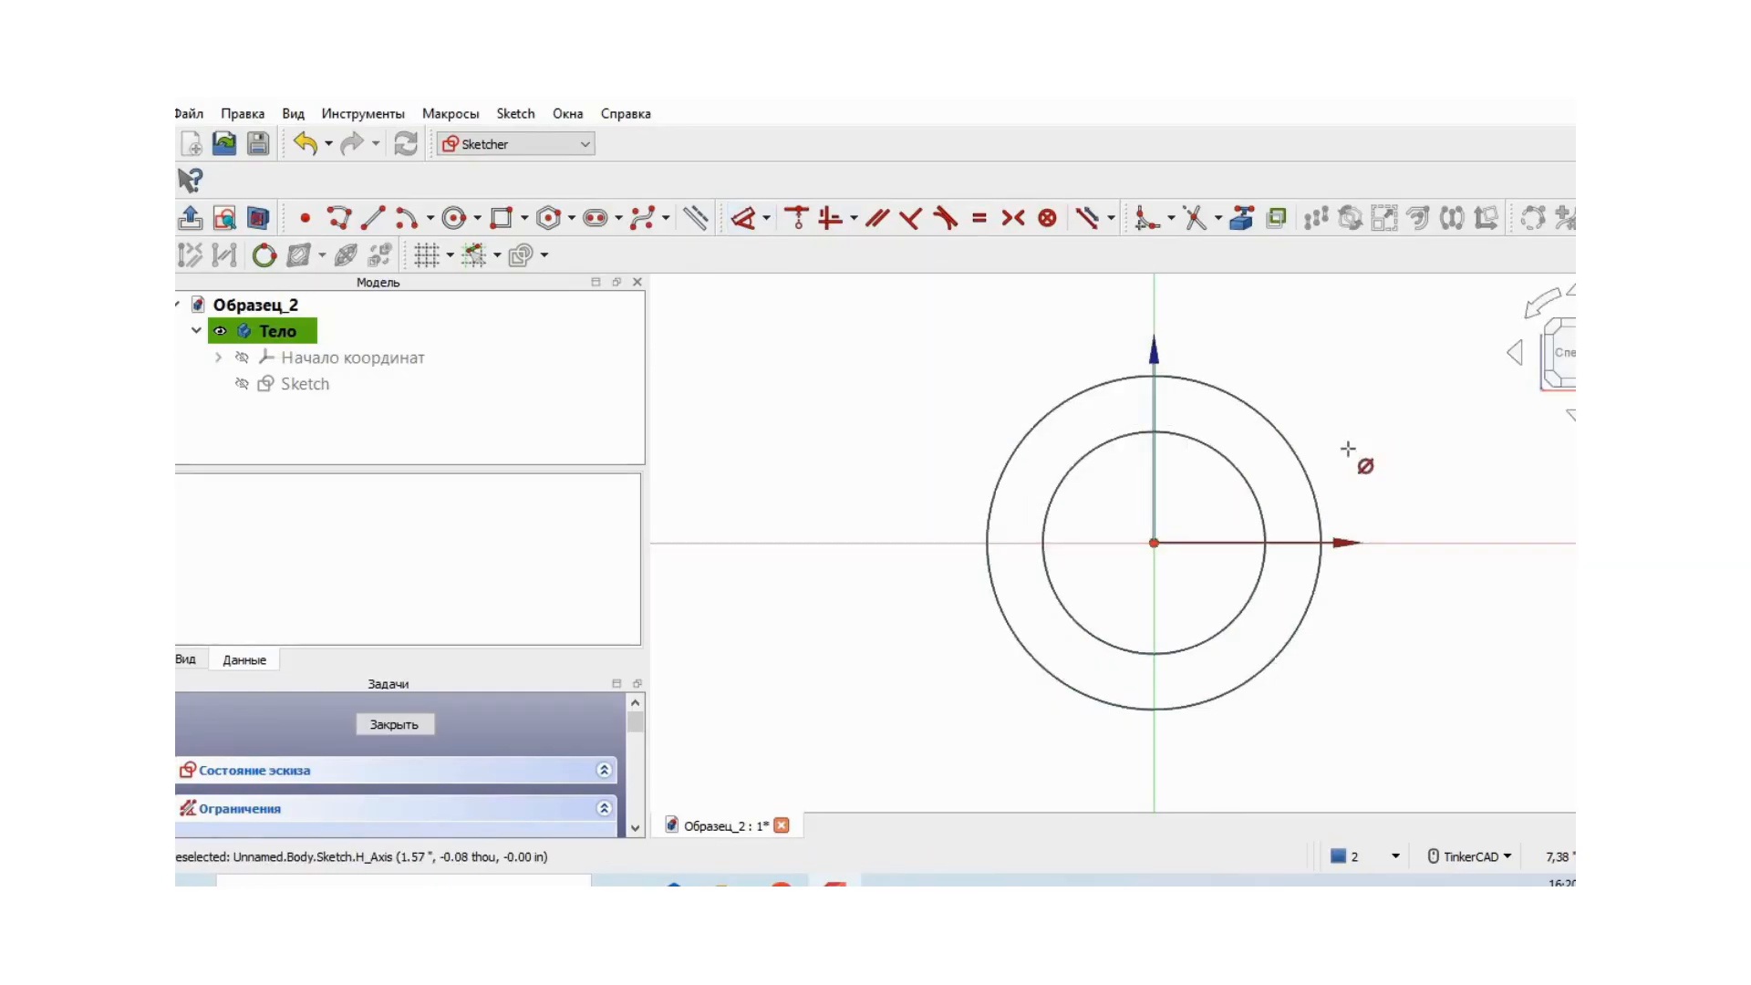
{"action": "left_click", "coordinate": [1305, 459]}
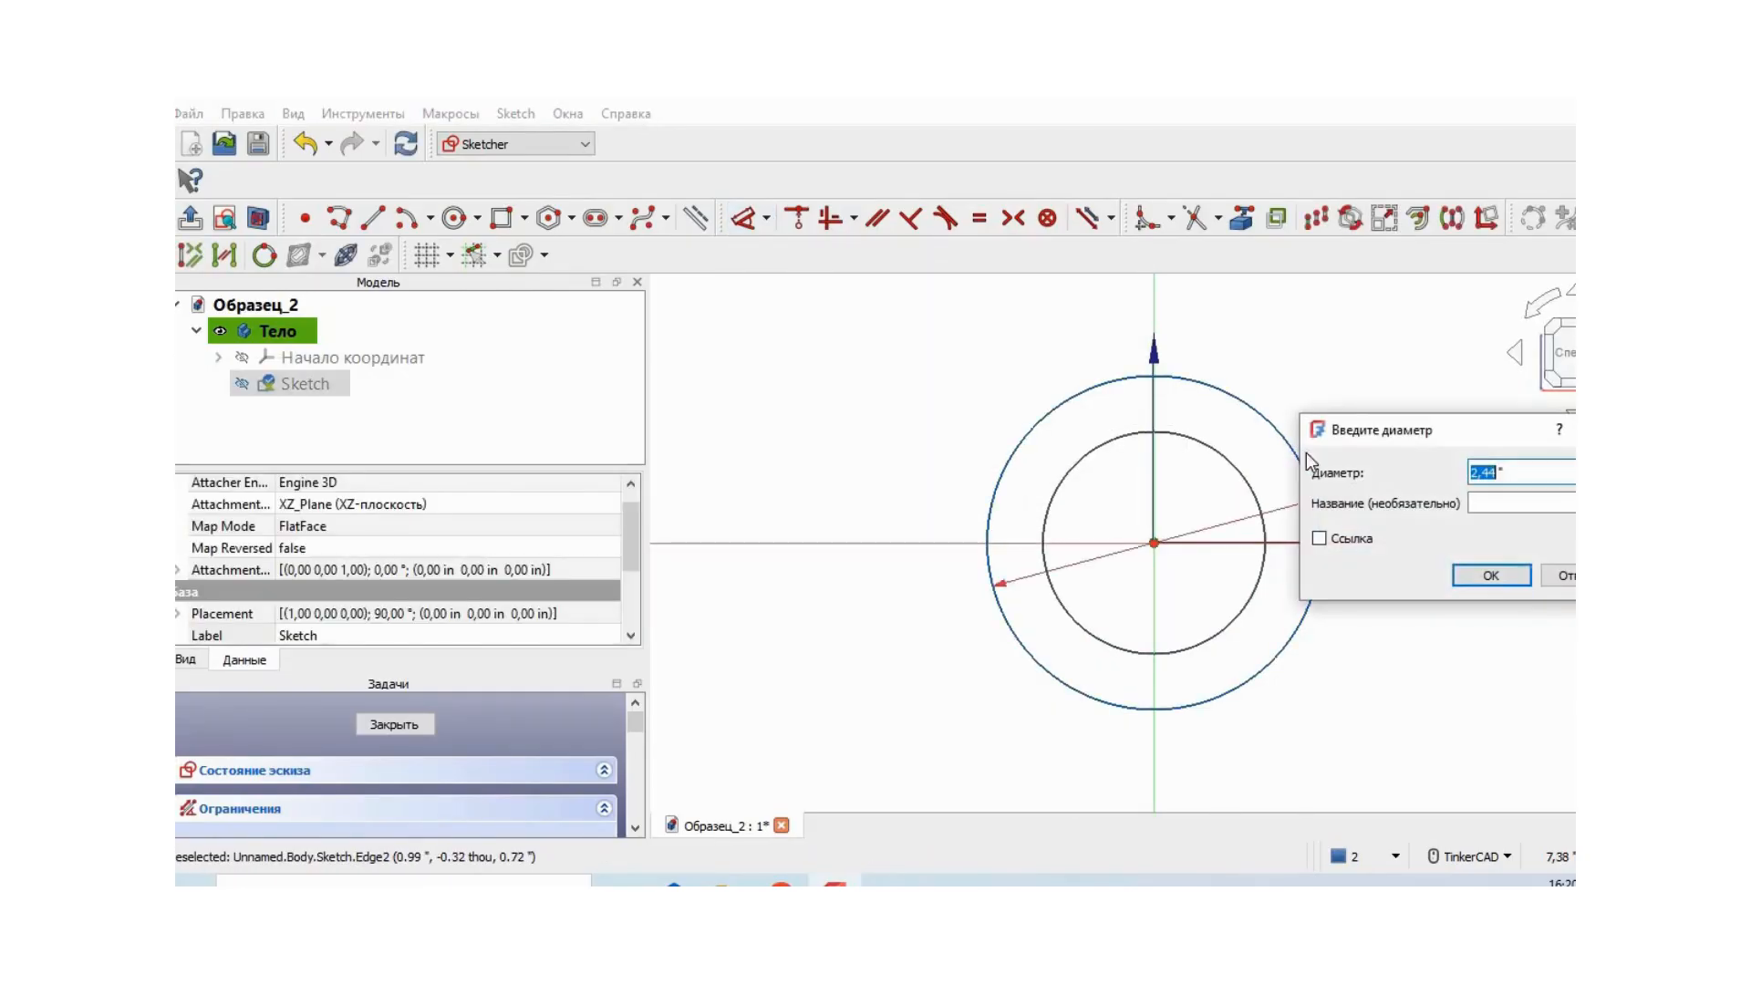
{"action": "left_click", "coordinate": [1493, 575]}
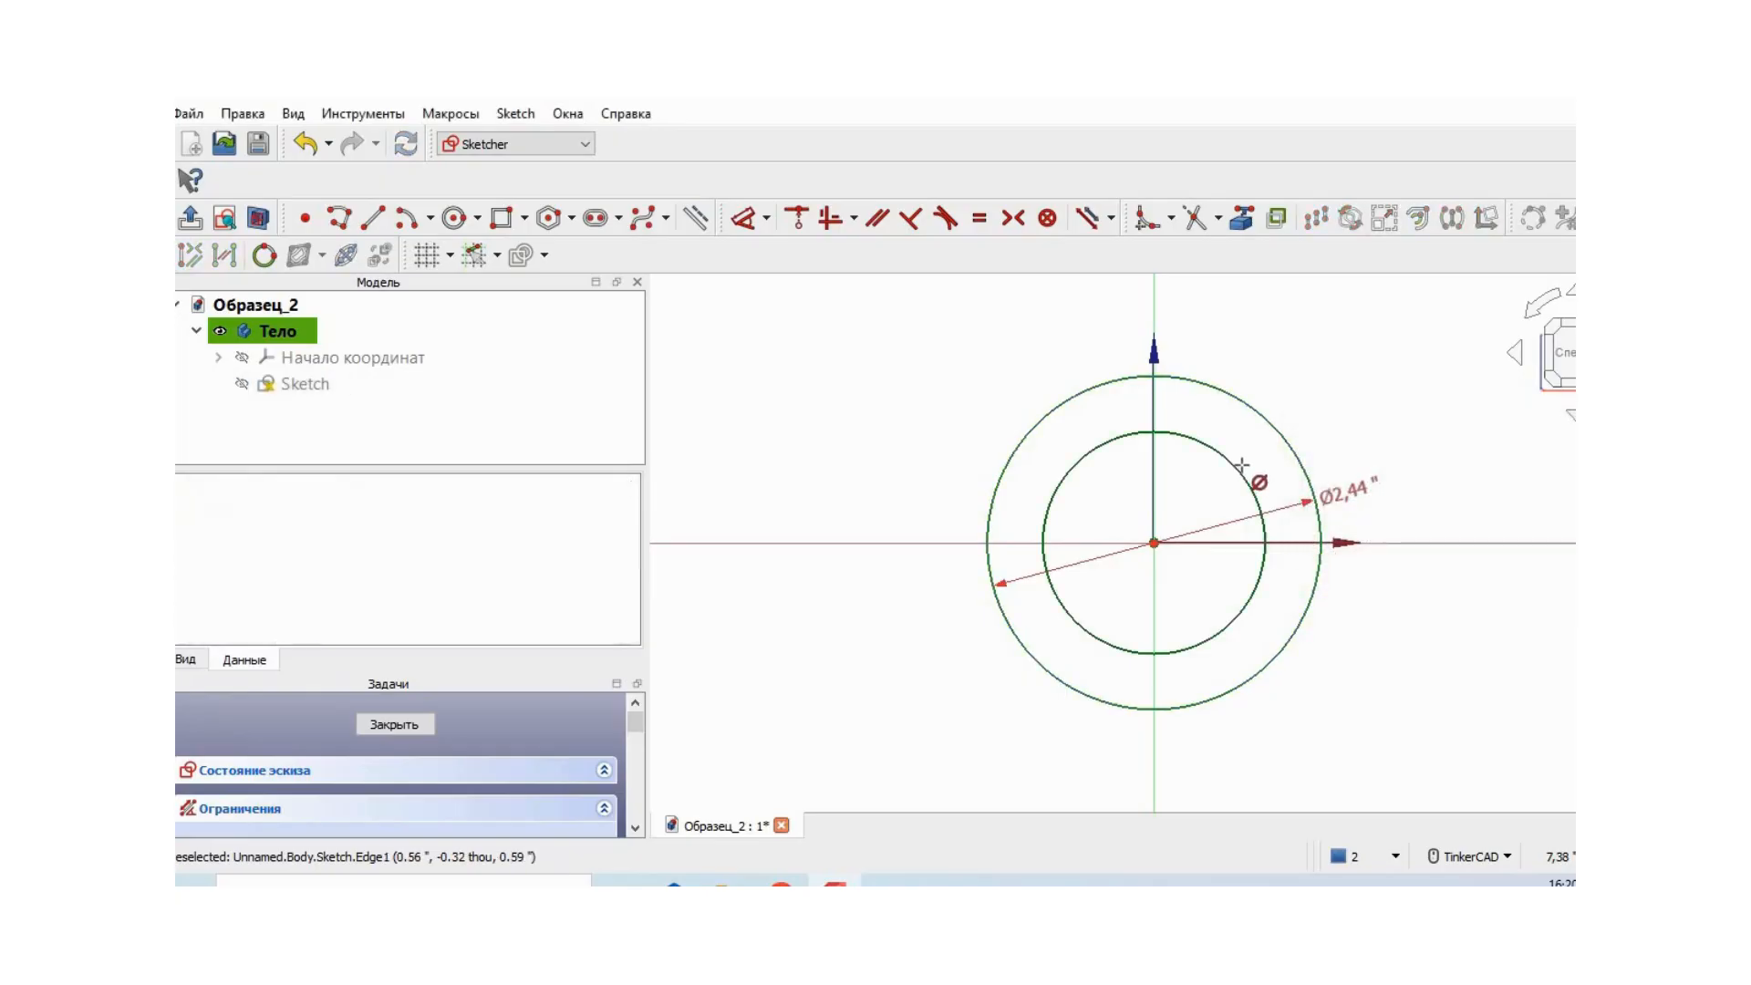
{"action": "left_click", "coordinate": [1242, 465]}
{"action": "left_click", "coordinate": [1438, 590]}
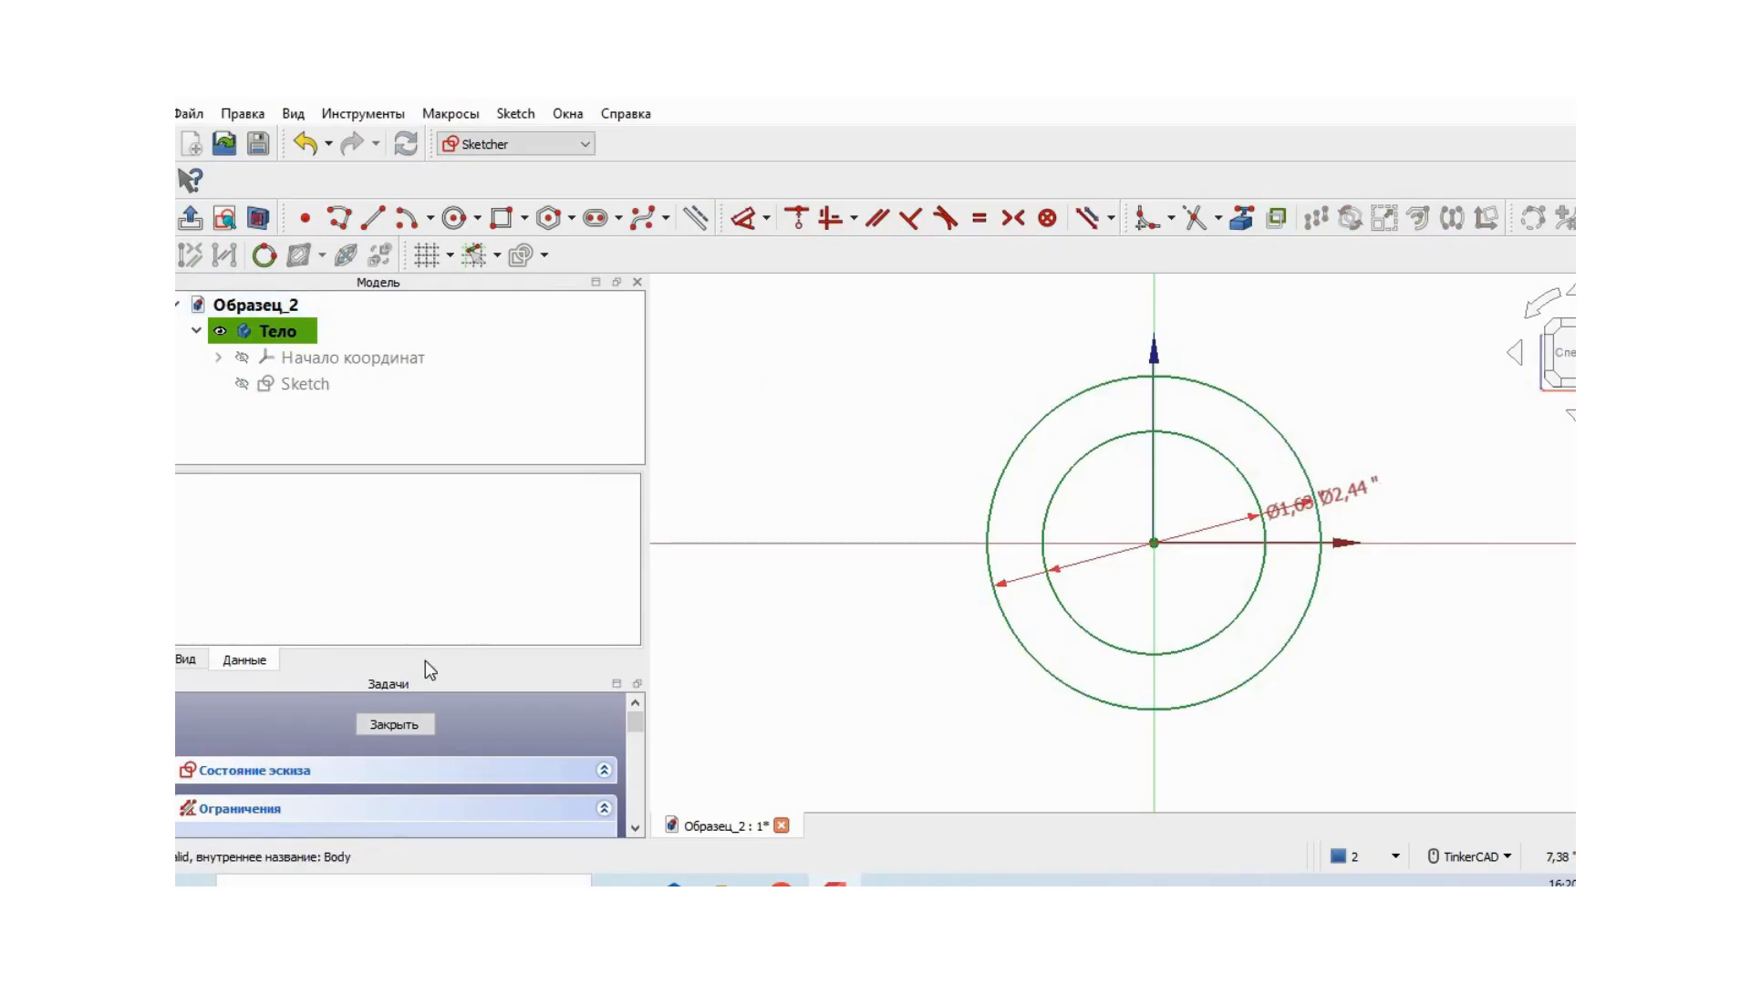
{"action": "left_click", "coordinate": [397, 724]}
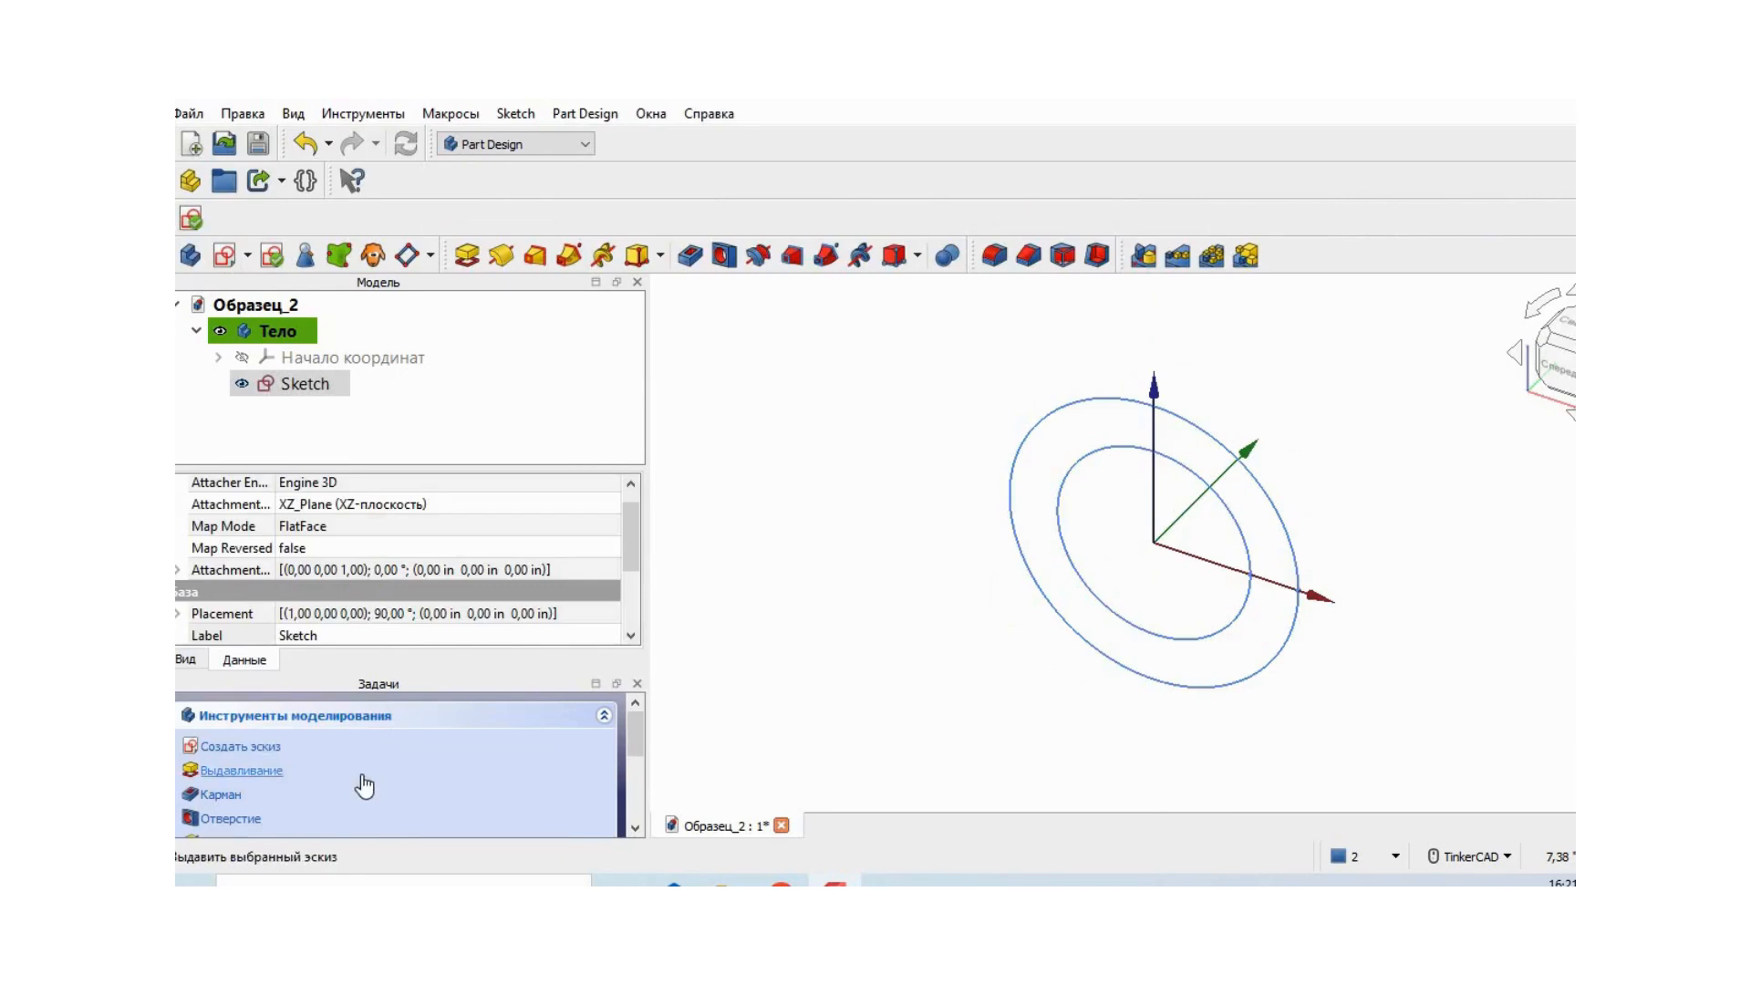
- Pad the two-circle sketch to a length of 3.50 in to form a tube
{"action": "left_click", "coordinate": [220, 771]}
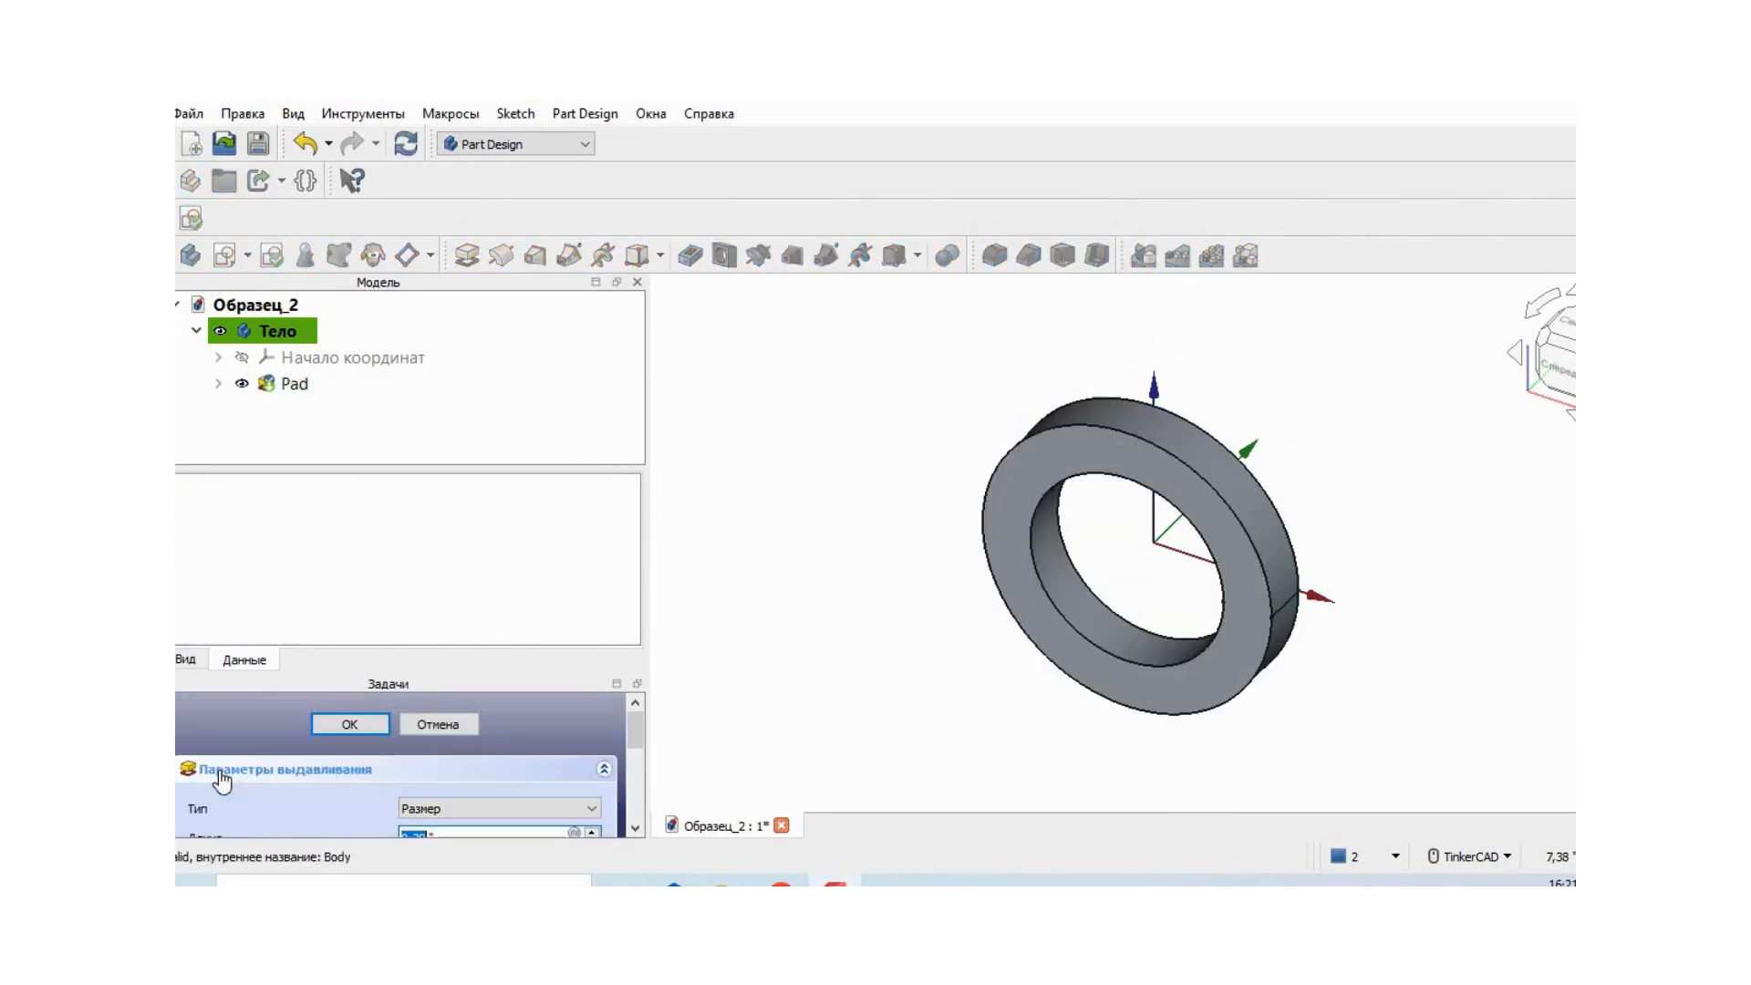
{"action": "left_click_drag", "start_coordinate": [637, 713], "coordinate": [634, 732]}
{"action": "left_click", "coordinate": [404, 757]}
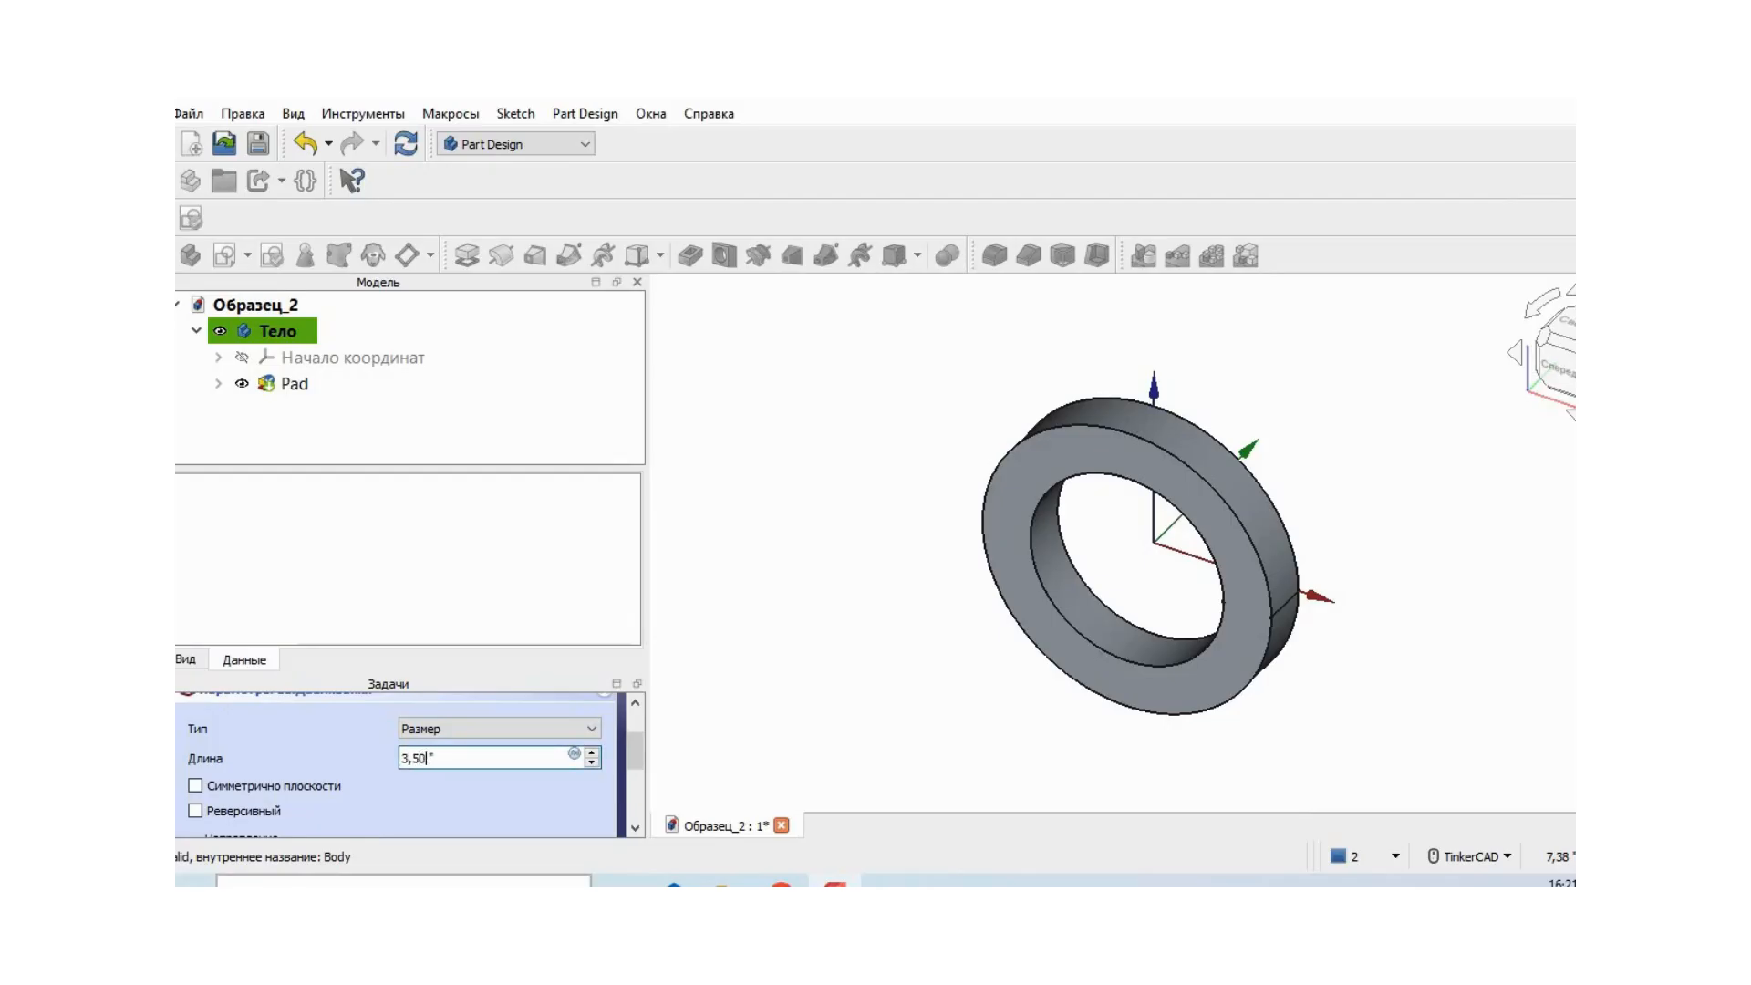
{"action": "scroll", "coordinate": [633, 744], "scroll_direction": "up", "scroll_amount": 2}
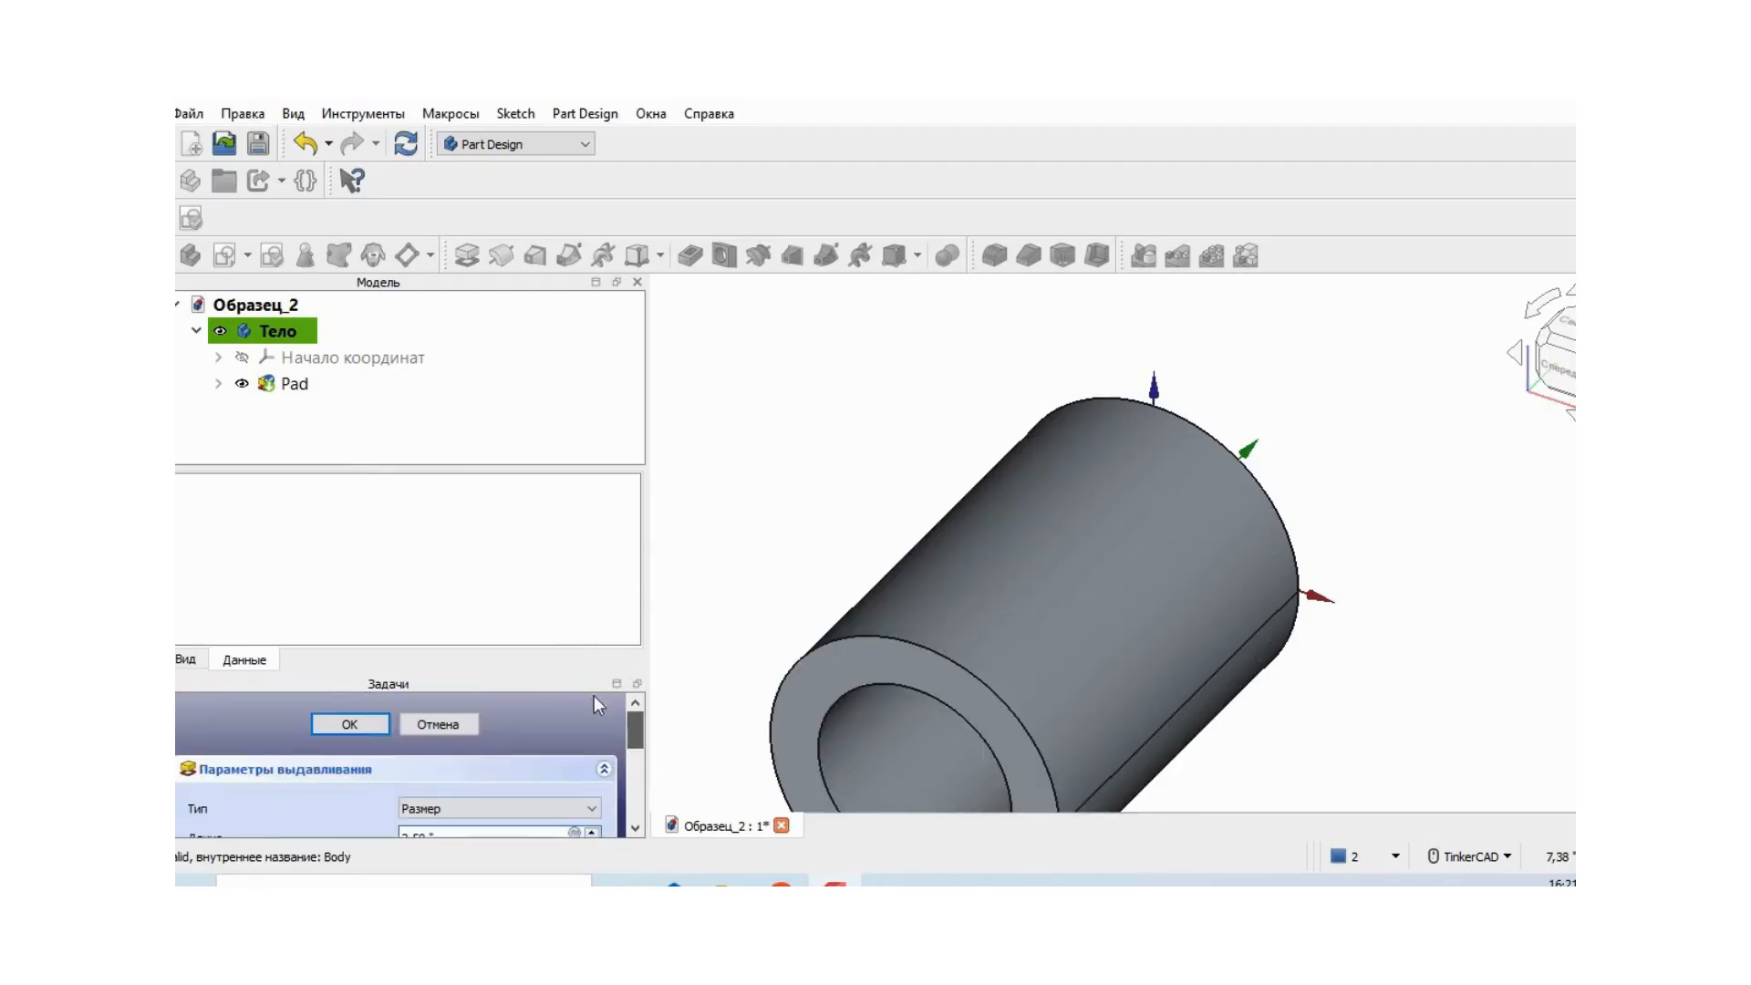
{"action": "left_click", "coordinate": [370, 720]}
{"action": "mouse_move", "coordinate": [1405, 707]}
{"action": "right_mouse_down"}
{"action": "mouse_move", "coordinate": [1367, 673]}
{"action": "mouse_move", "coordinate": [1407, 644]}
{"action": "mouse_move", "coordinate": [1397, 688]}
{"action": "right_mouse_up"}
{"action": "middle_click_drag", "start_coordinate": [1447, 680], "coordinate": [1359, 611]}
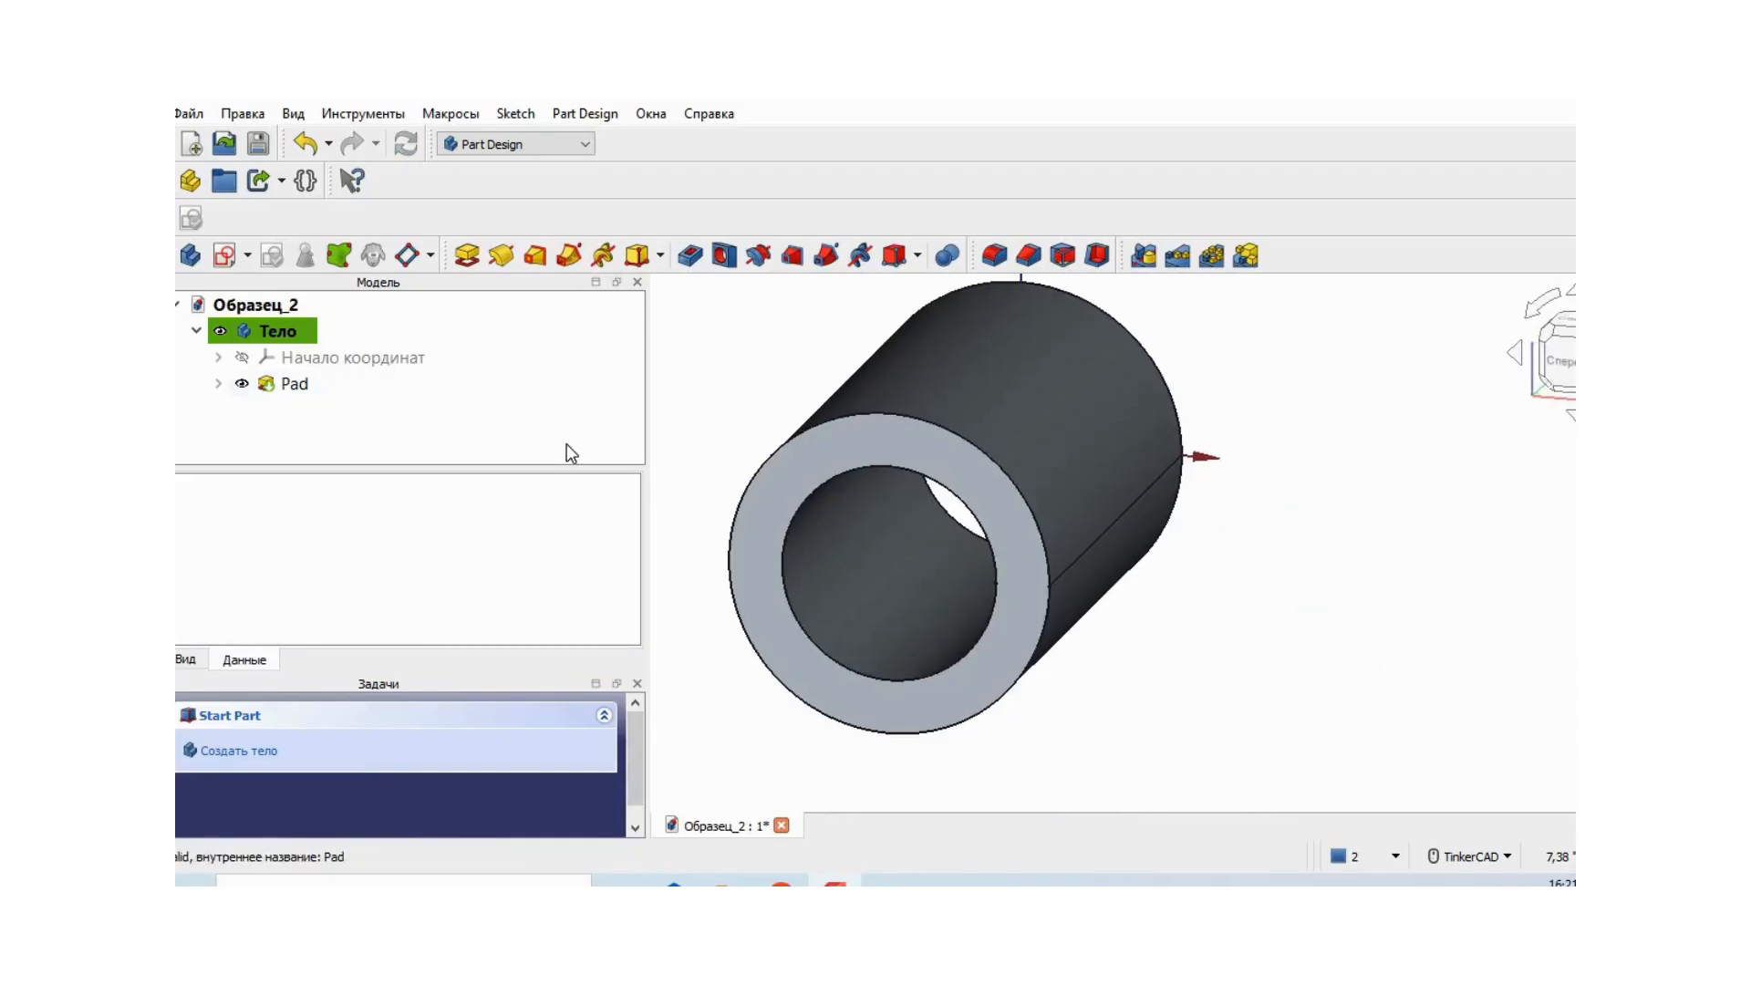
{"action": "left_click", "coordinate": [247, 256]}
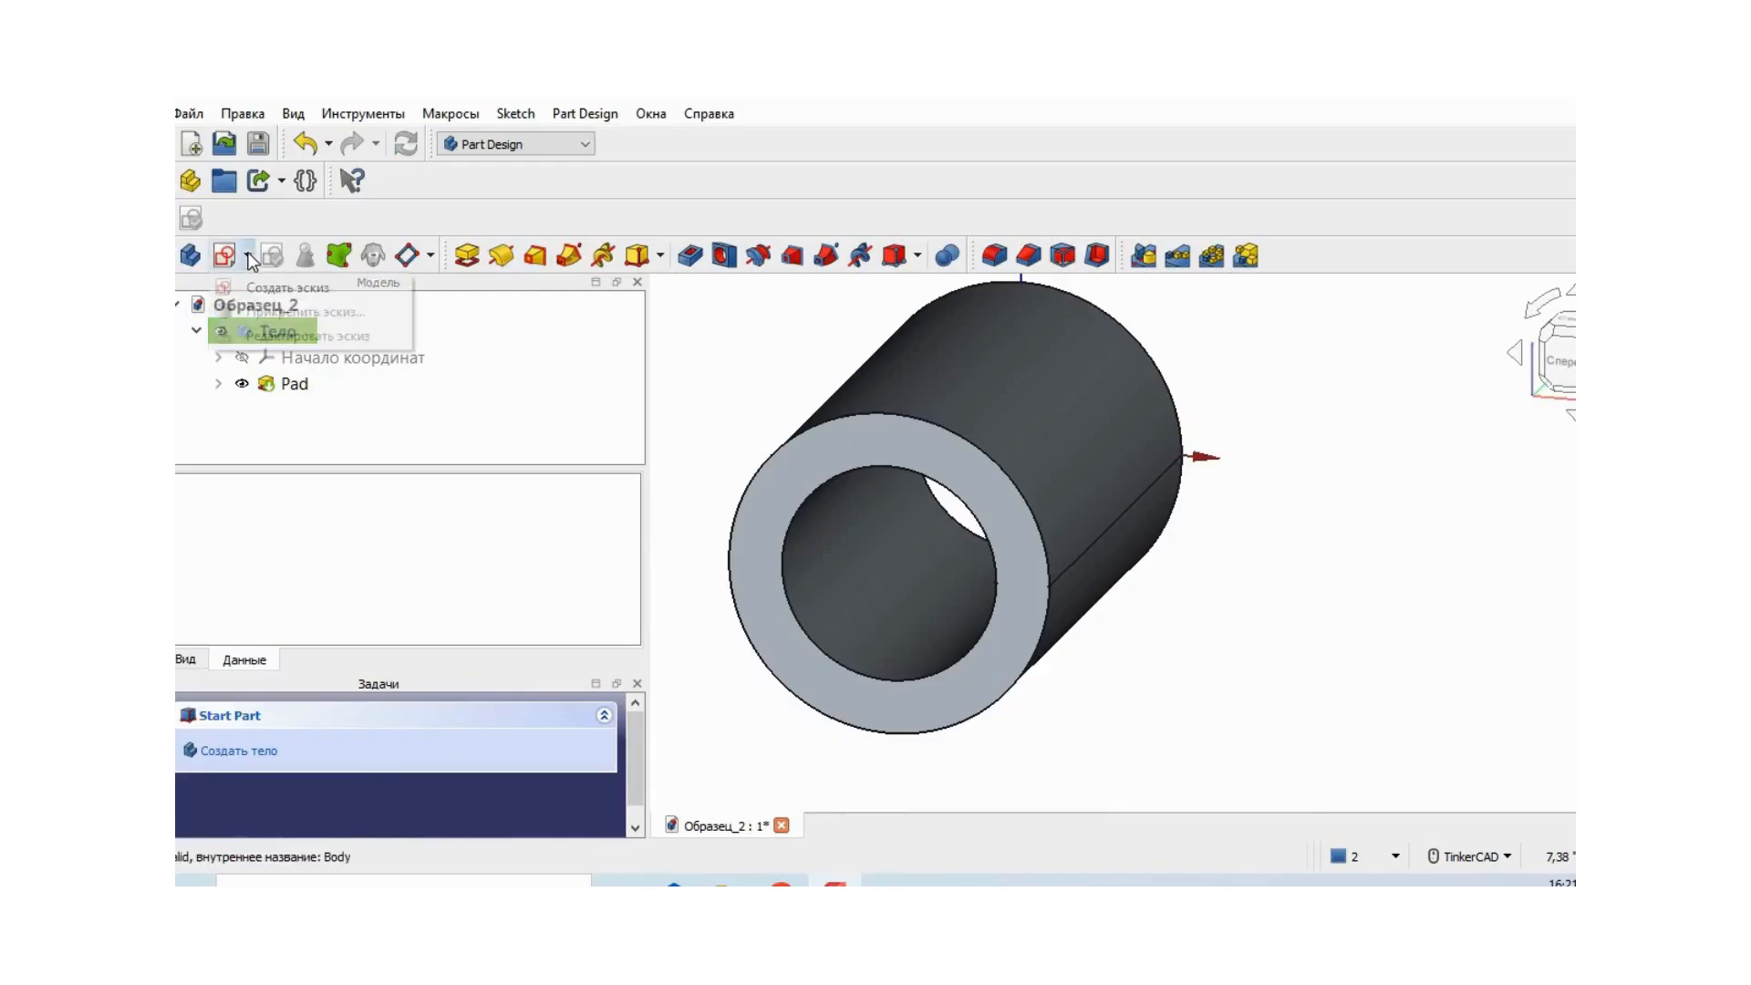
{"action": "left_click", "coordinate": [305, 288]}
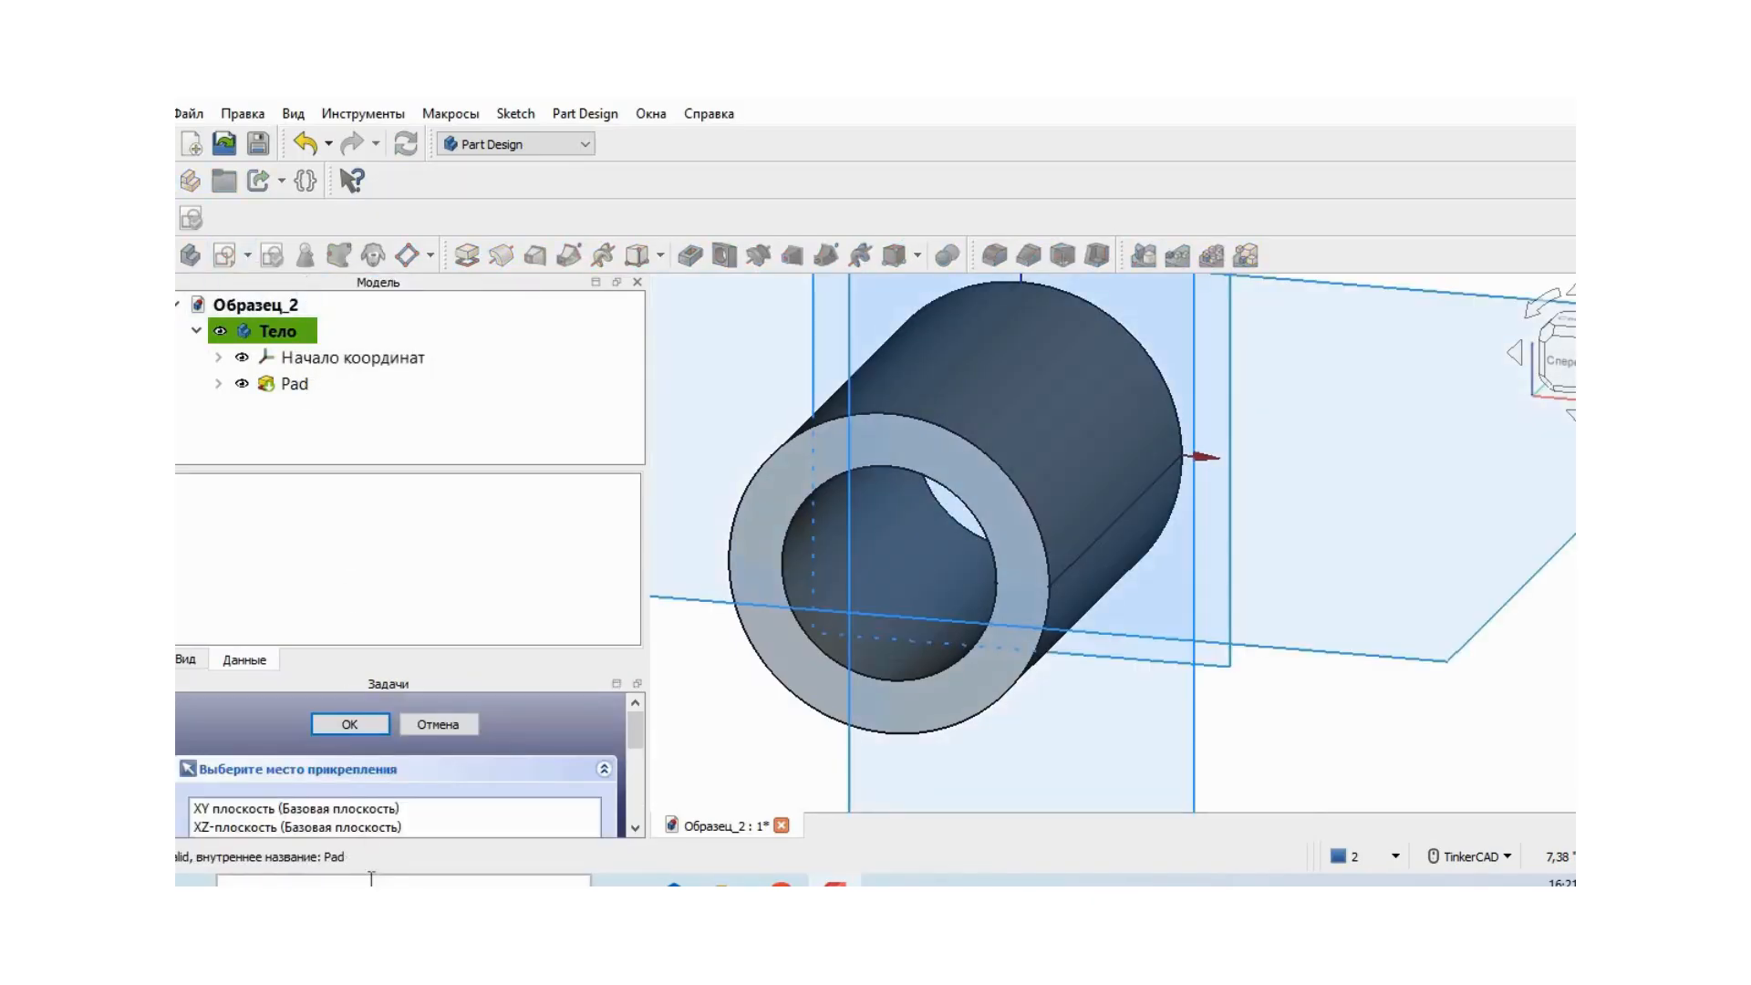
{"action": "left_click", "coordinate": [387, 825]}
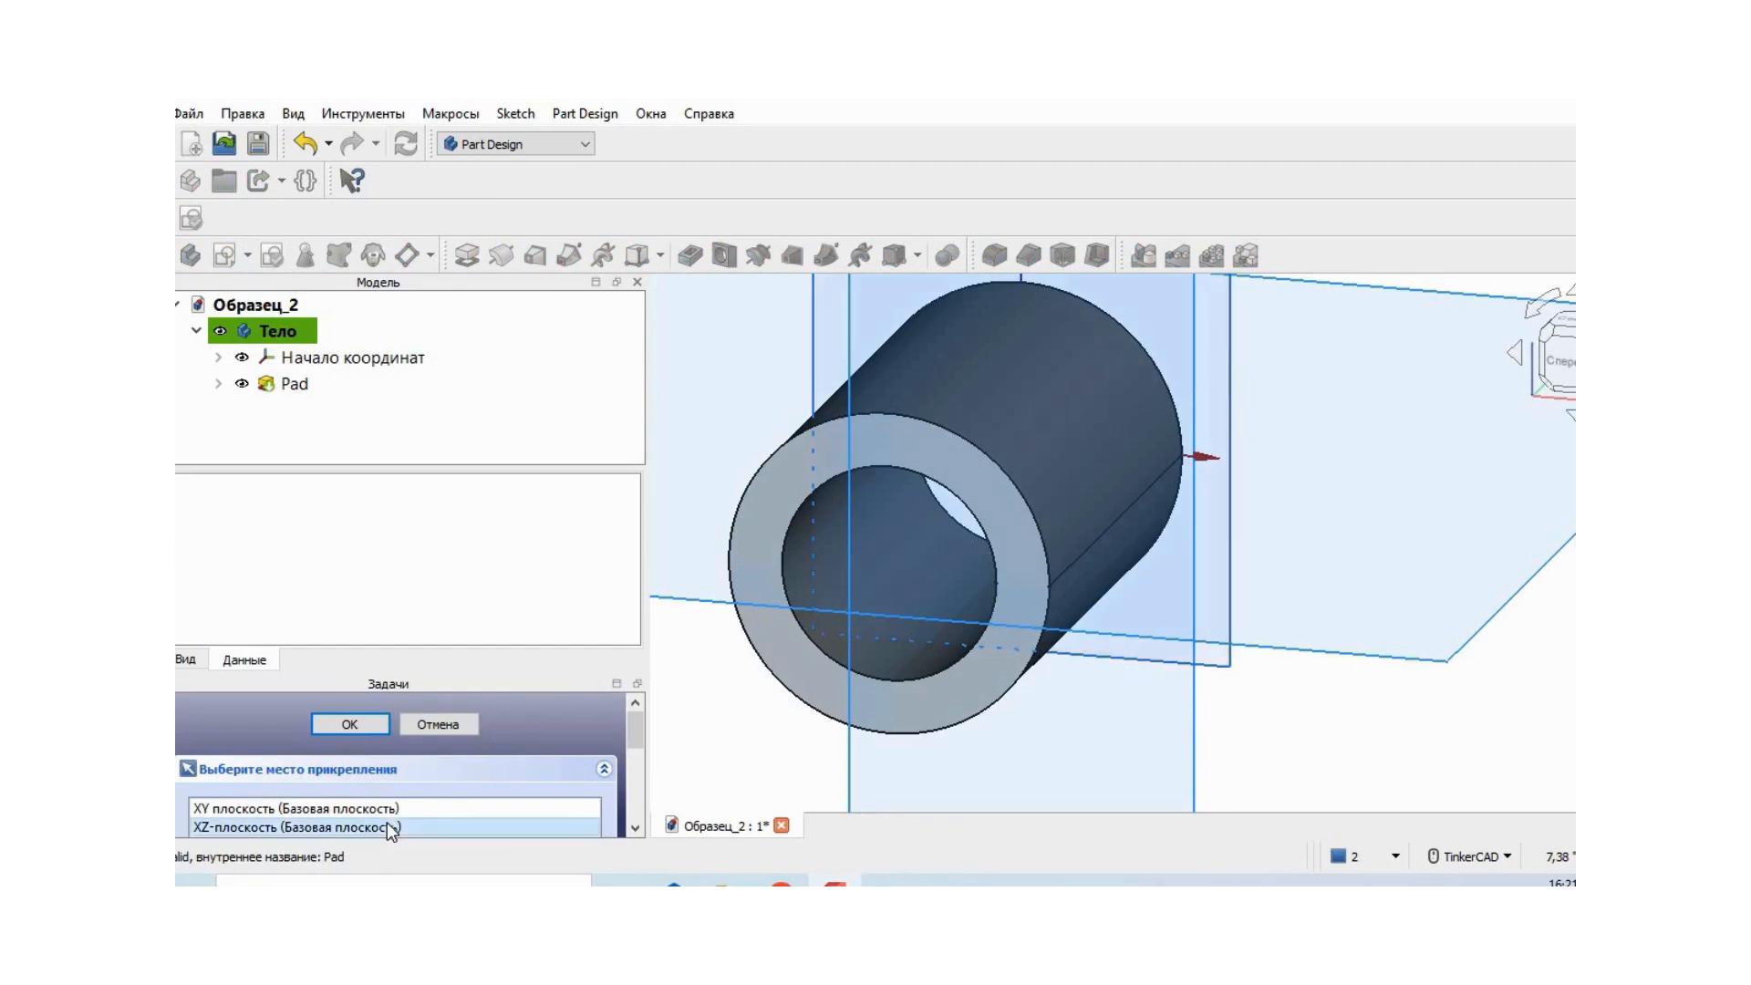
{"action": "left_click", "coordinate": [360, 722]}
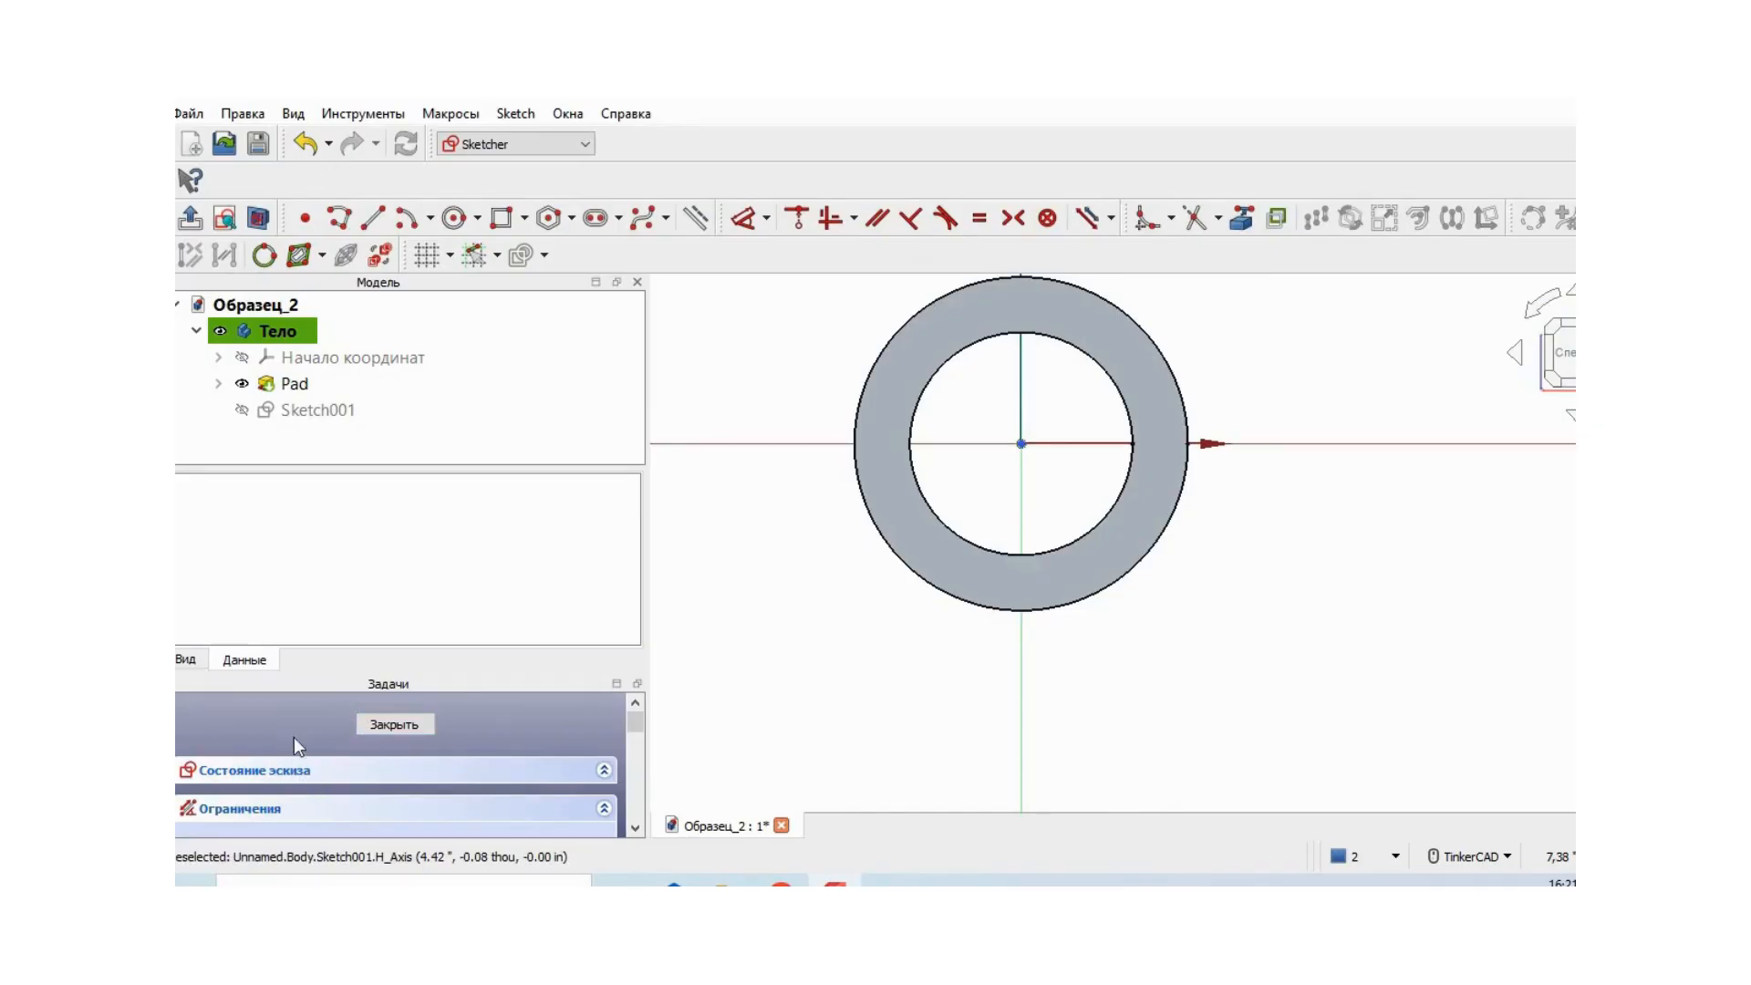
{"action": "left_click", "coordinate": [397, 724]}
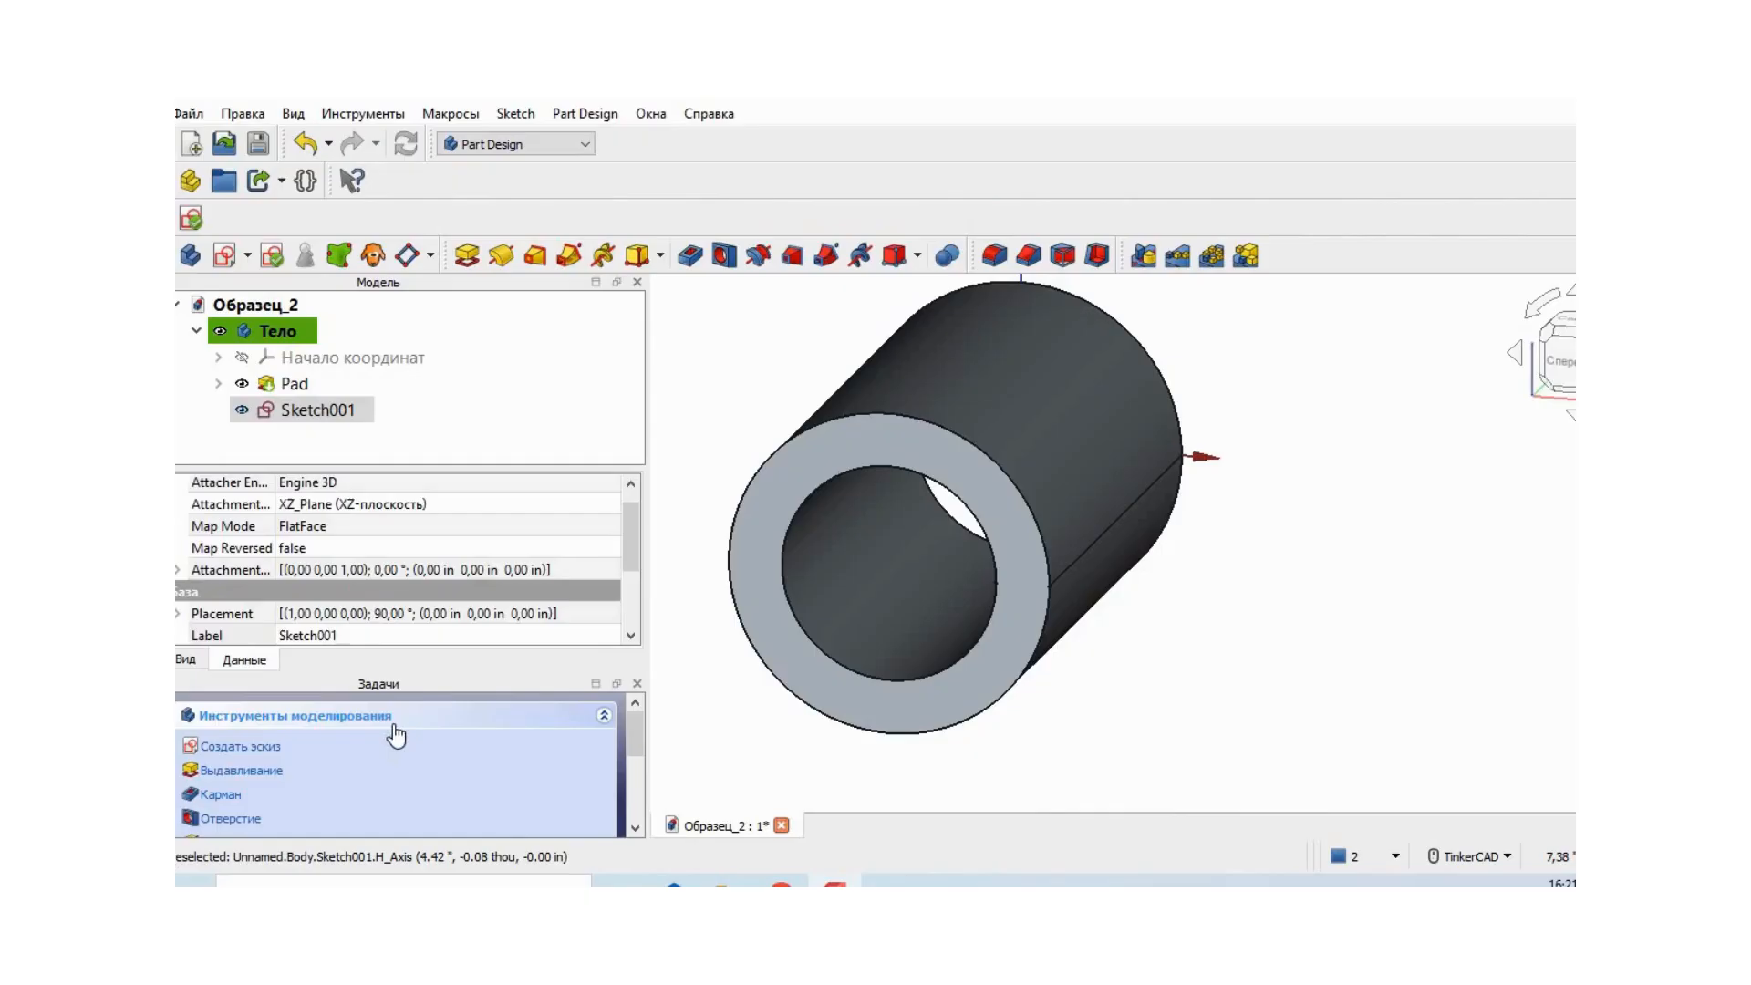
{"action": "right_click", "coordinate": [310, 418]}
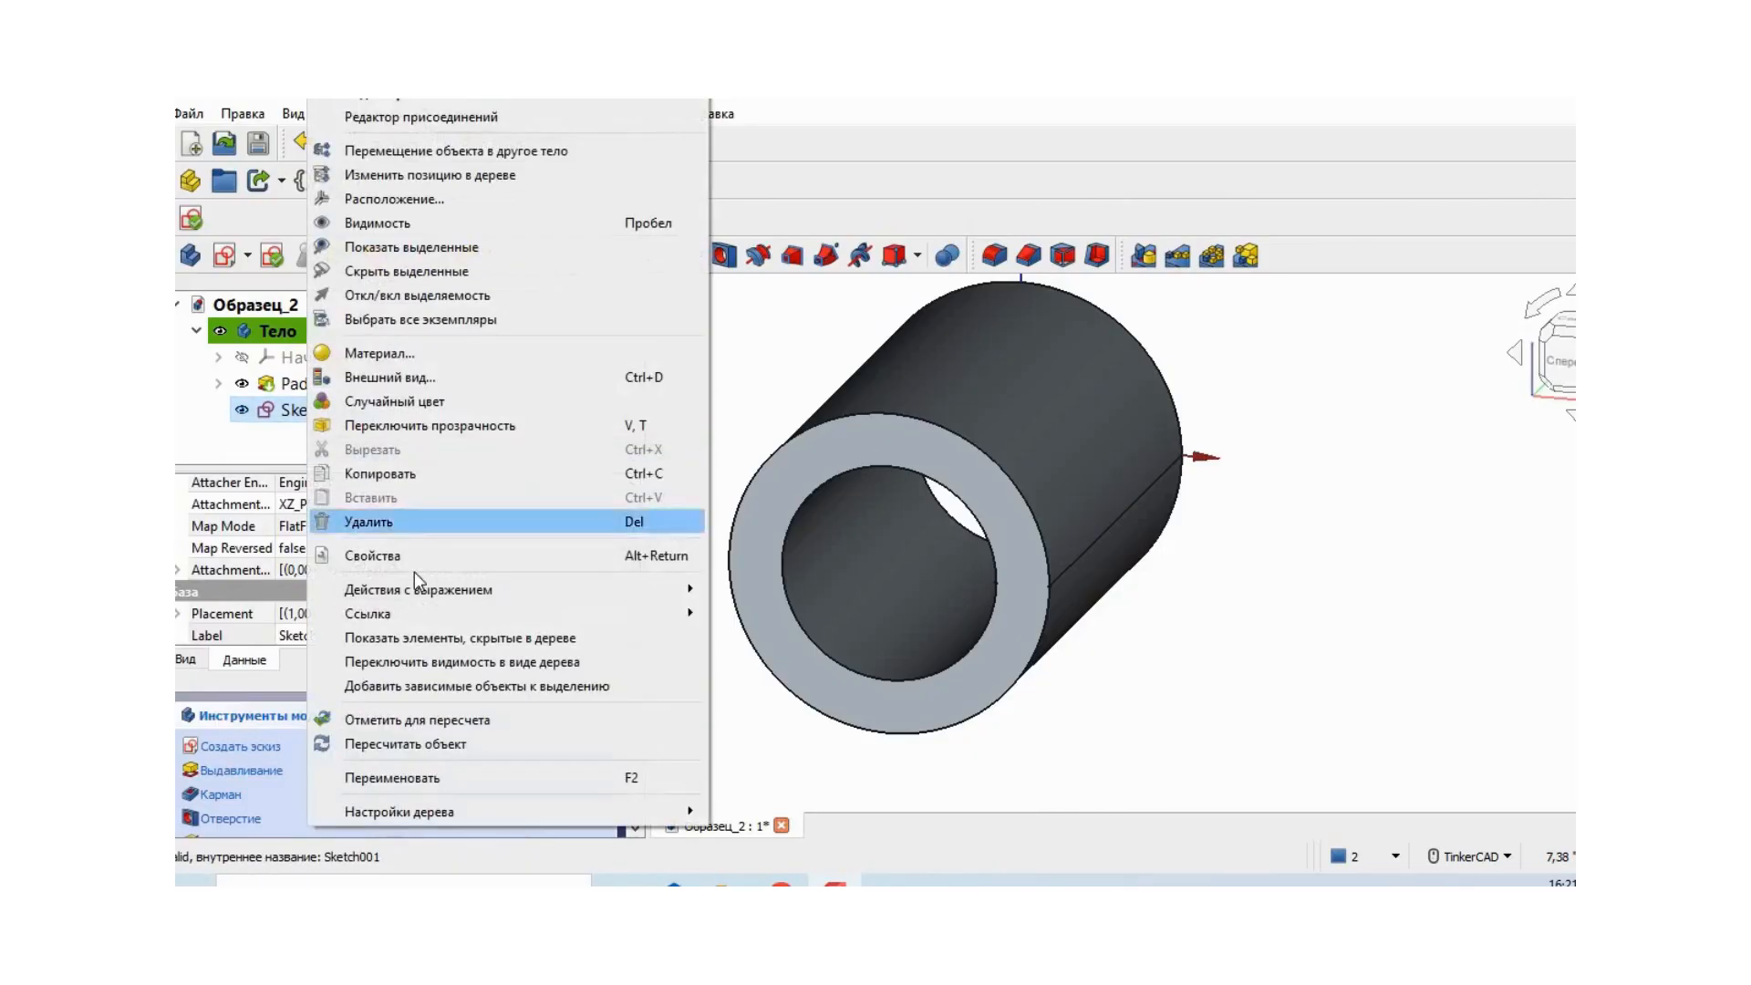
{"action": "left_click", "coordinate": [420, 520]}
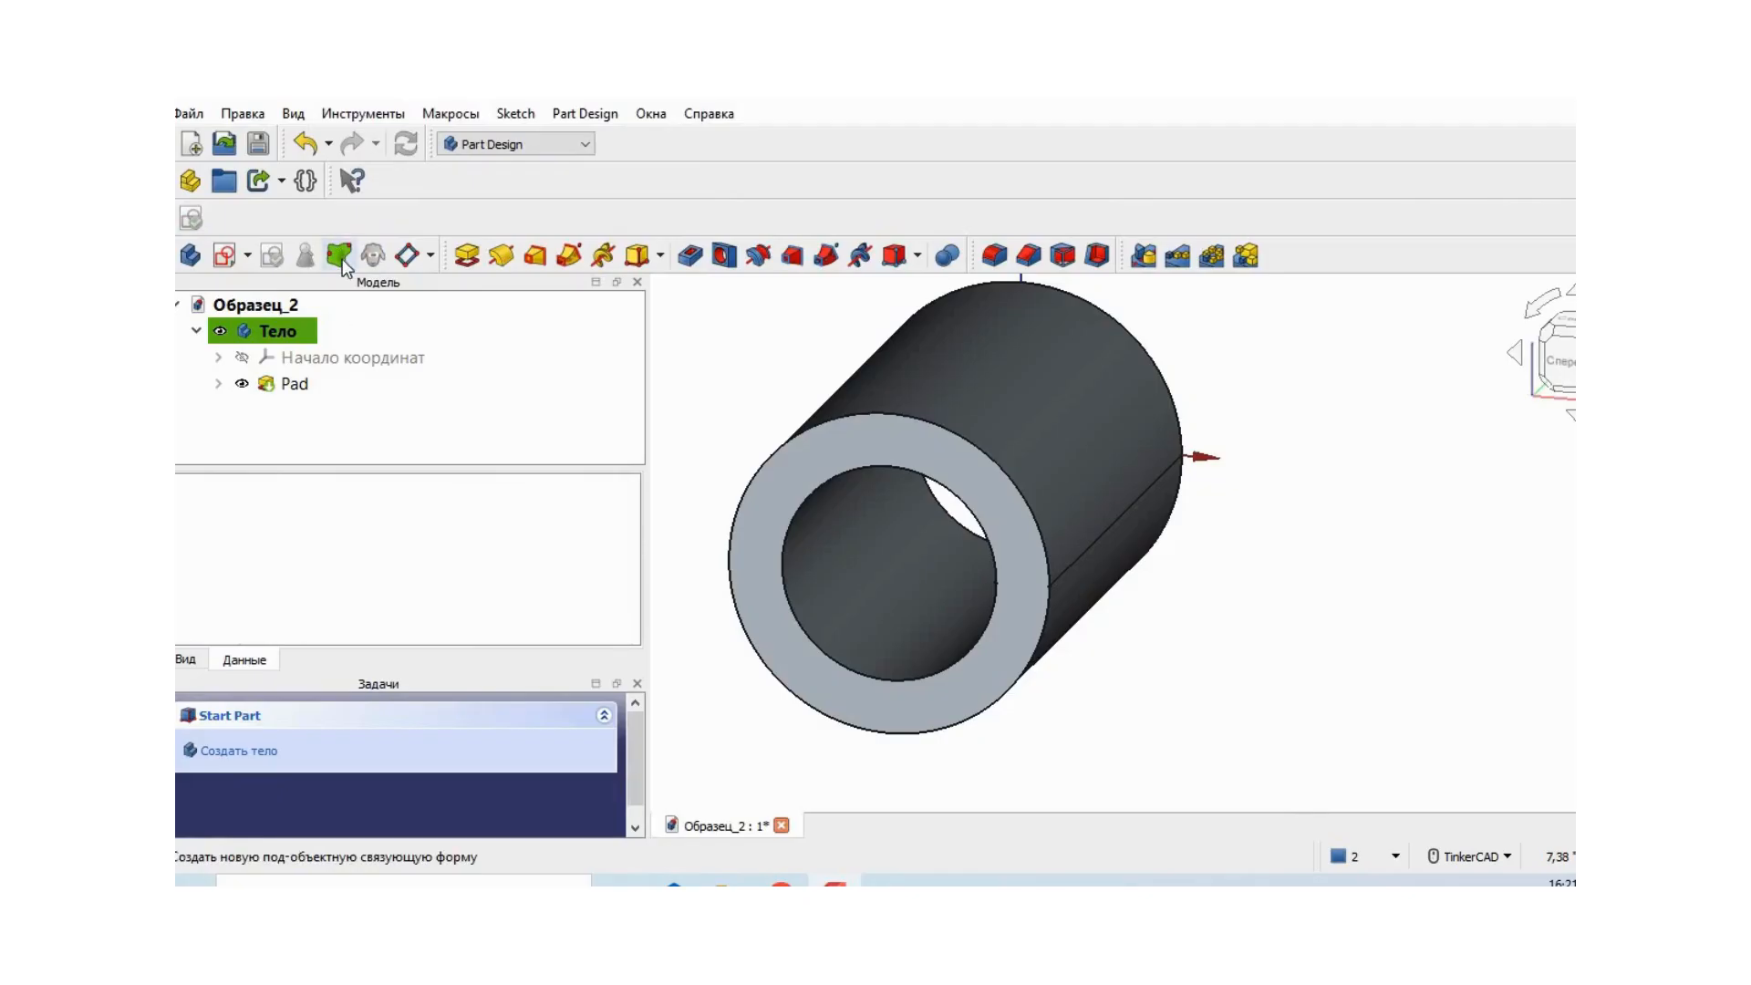
- Start a new sketch in the body on the XY plane
{"action": "left_click", "coordinate": [249, 256]}
{"action": "left_click", "coordinate": [265, 288]}
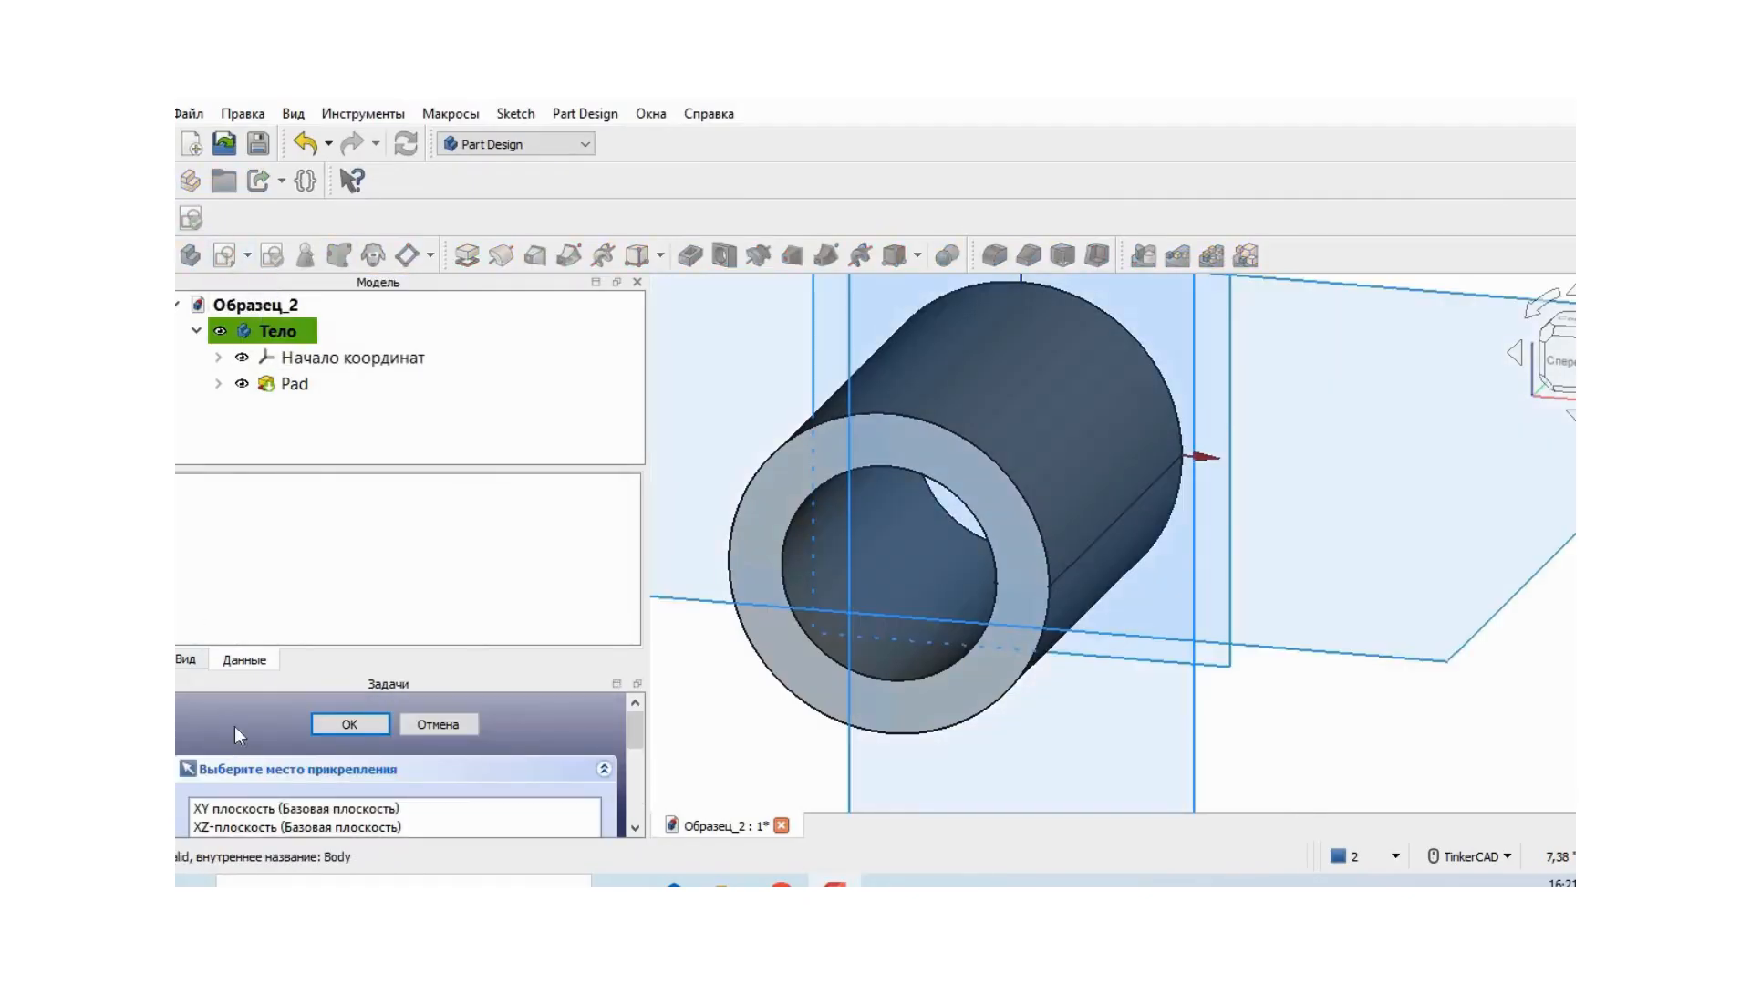
{"action": "left_click", "coordinate": [299, 808]}
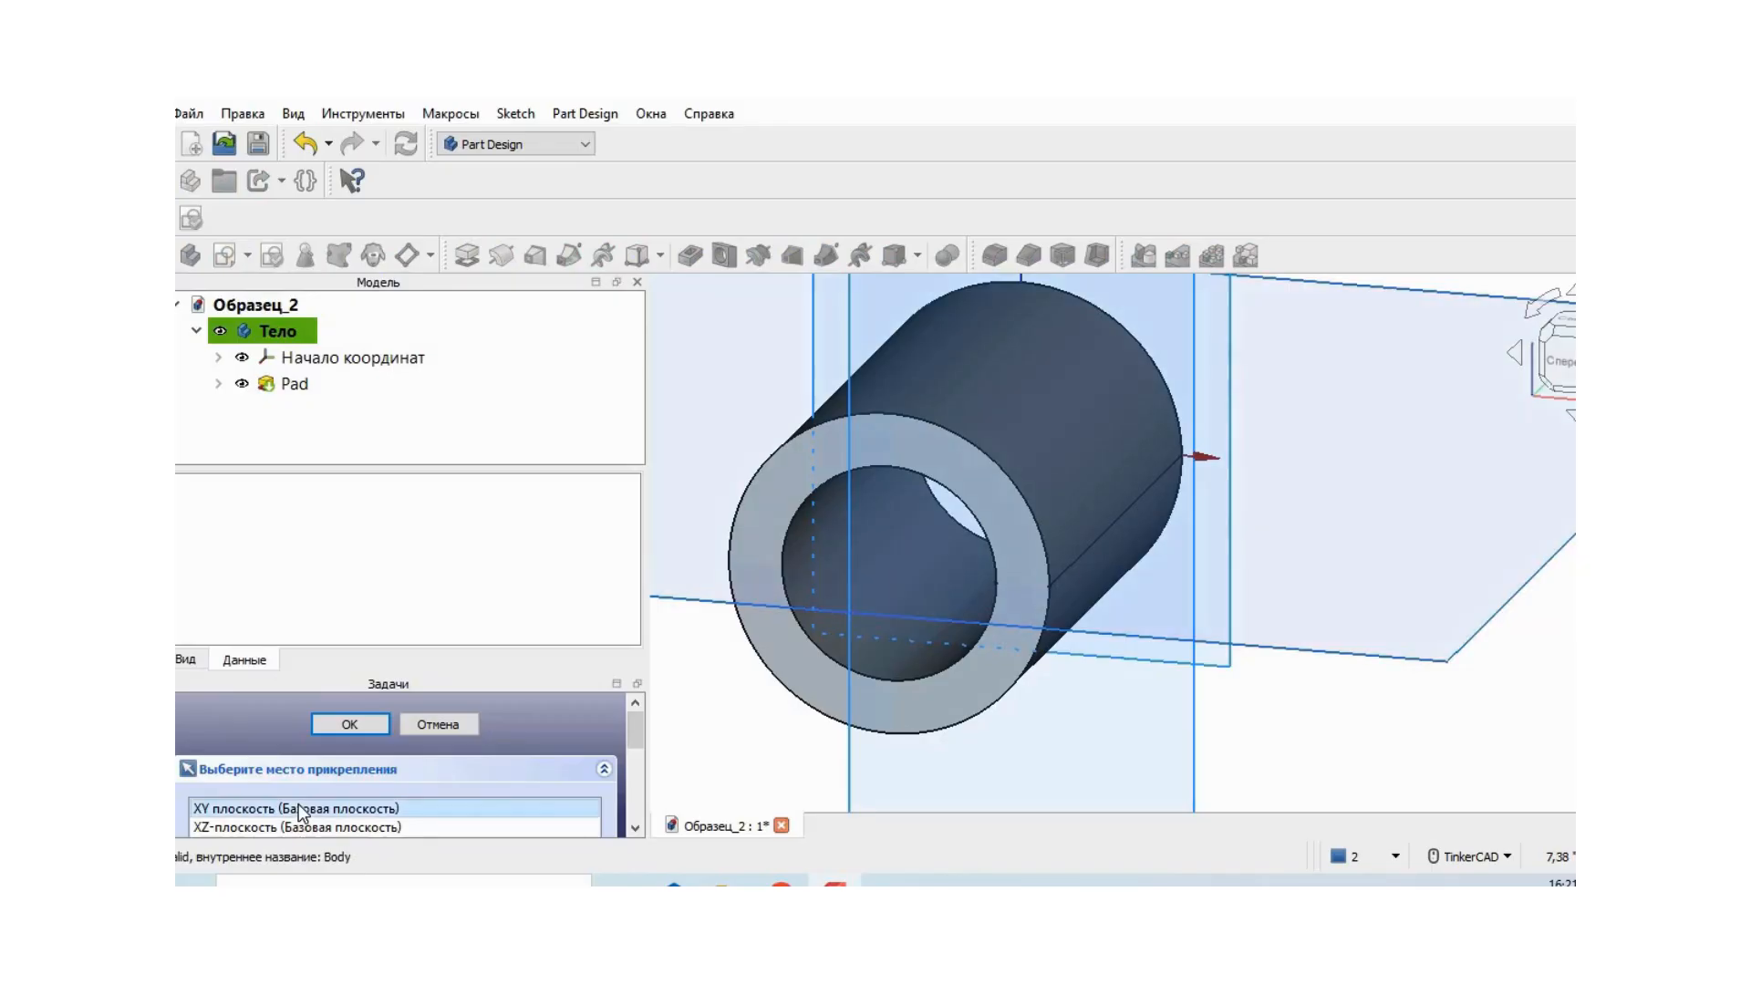
{"action": "left_click", "coordinate": [351, 724]}
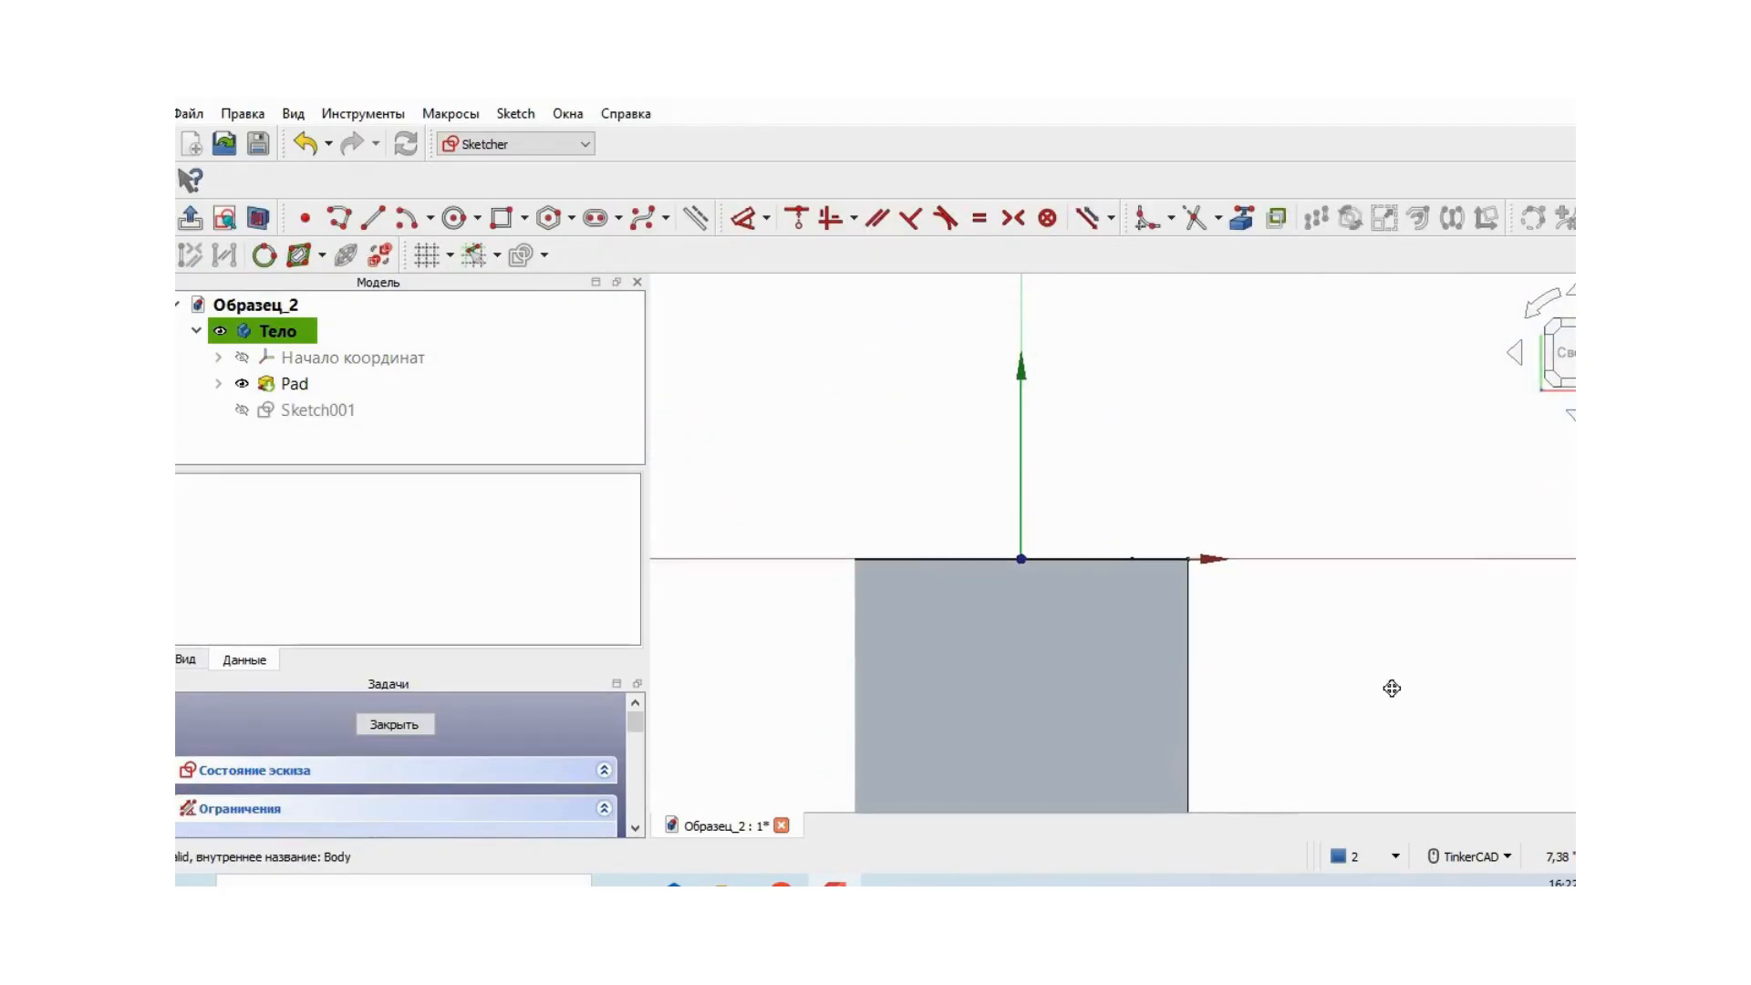
- Draw a closed polyline trapezoid just beyond the tube's front end, its base about 0.3 in long and level with the bore, narrowing outward
{"action": "middle_click_drag", "start_coordinate": [1395, 692], "coordinate": [1368, 512]}
{"action": "left_click", "coordinate": [1530, 308]}
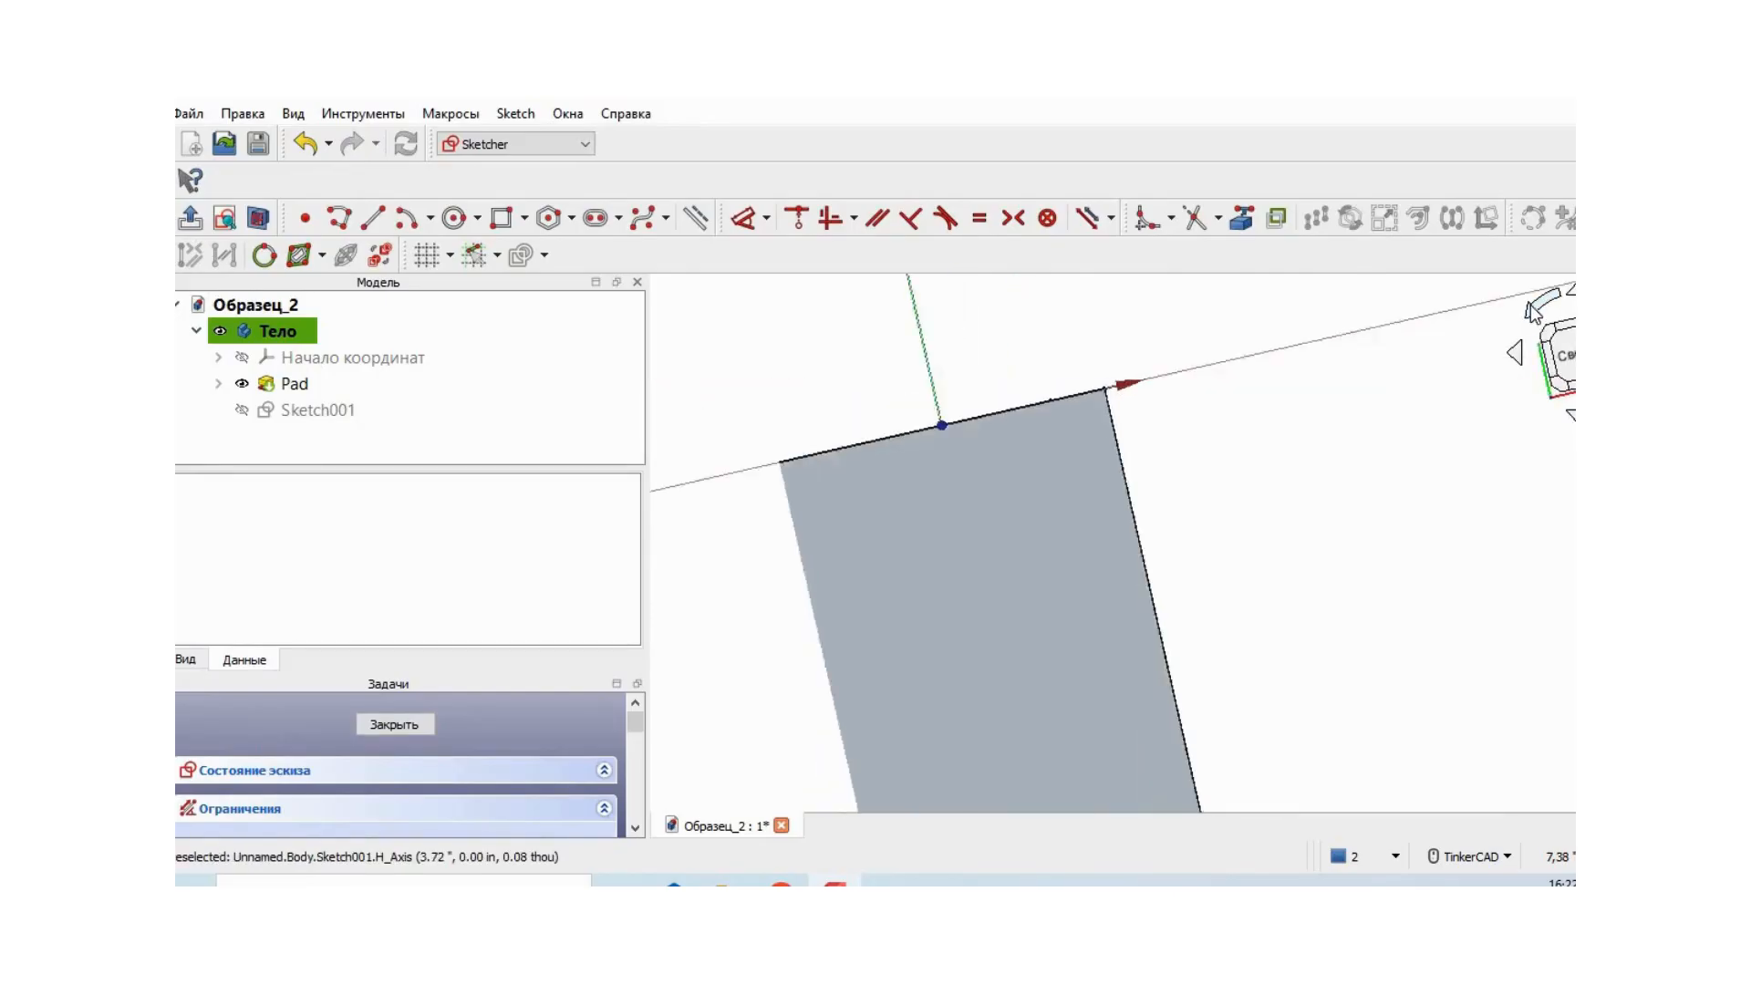
{"action": "mouse_move", "coordinate": [1433, 504]}
{"action": "middle_mouse_down"}
{"action": "mouse_move", "coordinate": [1142, 442]}
{"action": "mouse_move", "coordinate": [1121, 392]}
{"action": "middle_mouse_up"}
{"action": "scroll", "coordinate": [1306, 590], "scroll_direction": "up", "scroll_amount": 1}
{"action": "scroll", "coordinate": [1308, 574], "scroll_direction": "up", "scroll_amount": 1}
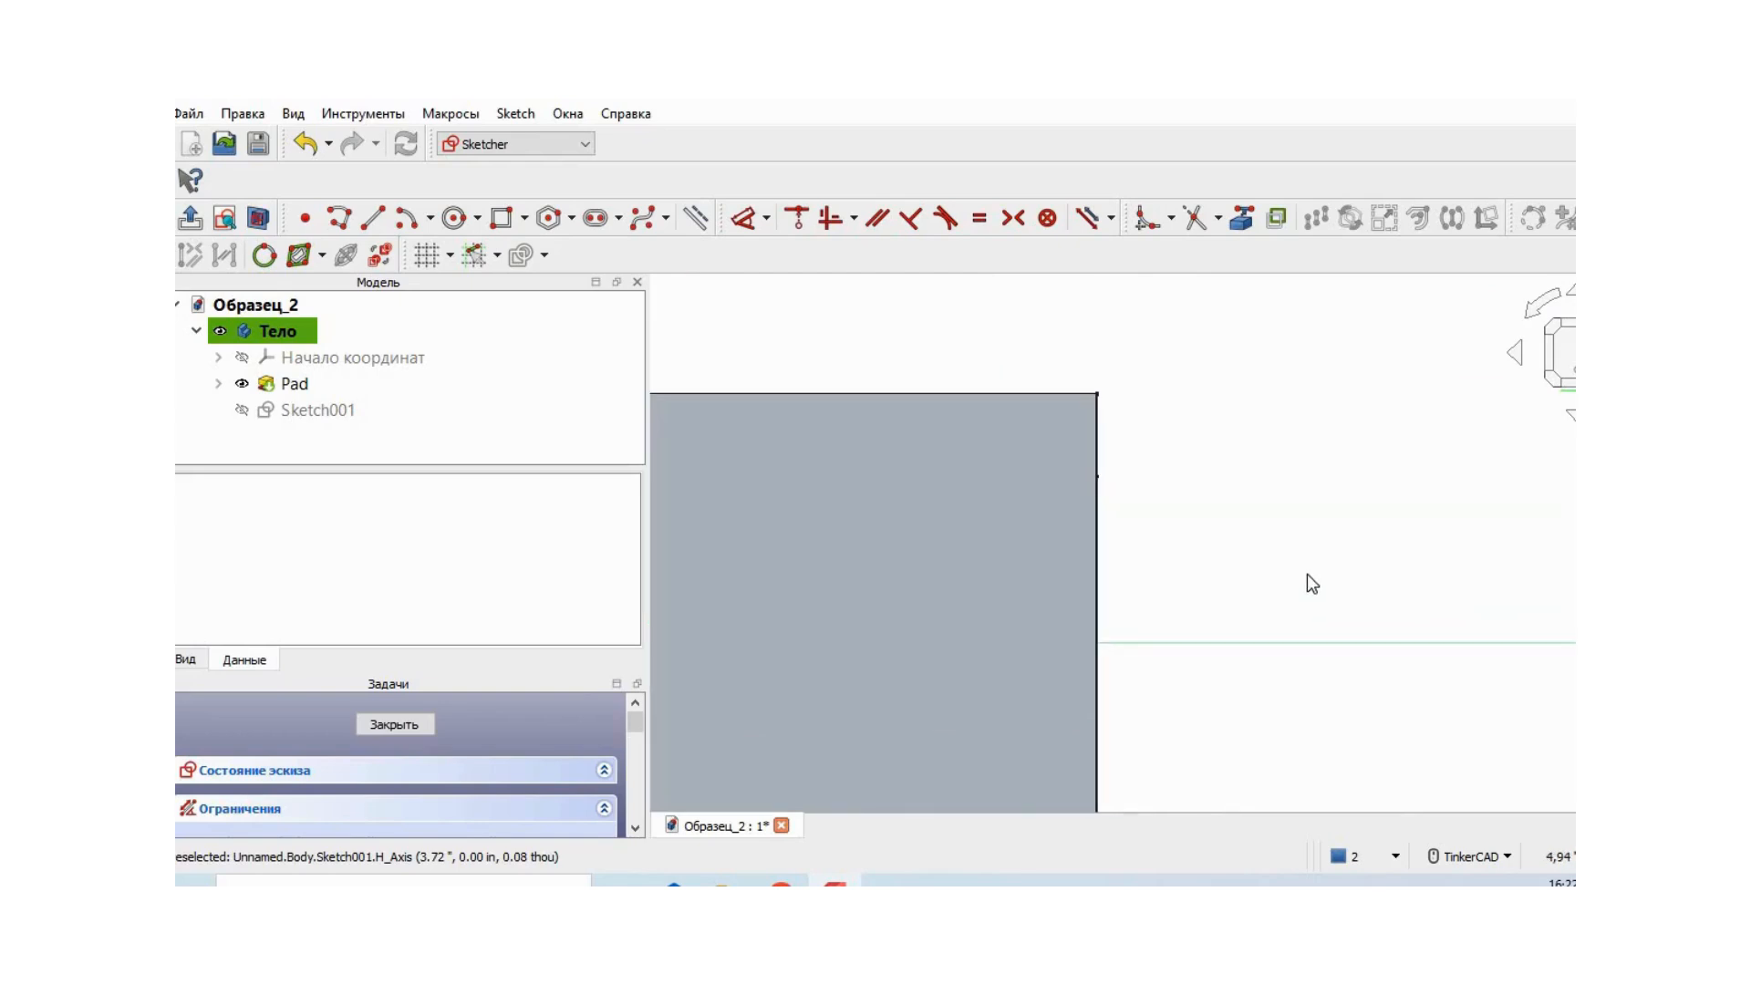
{"action": "scroll", "coordinate": [1317, 556], "scroll_direction": "up", "scroll_amount": 1}
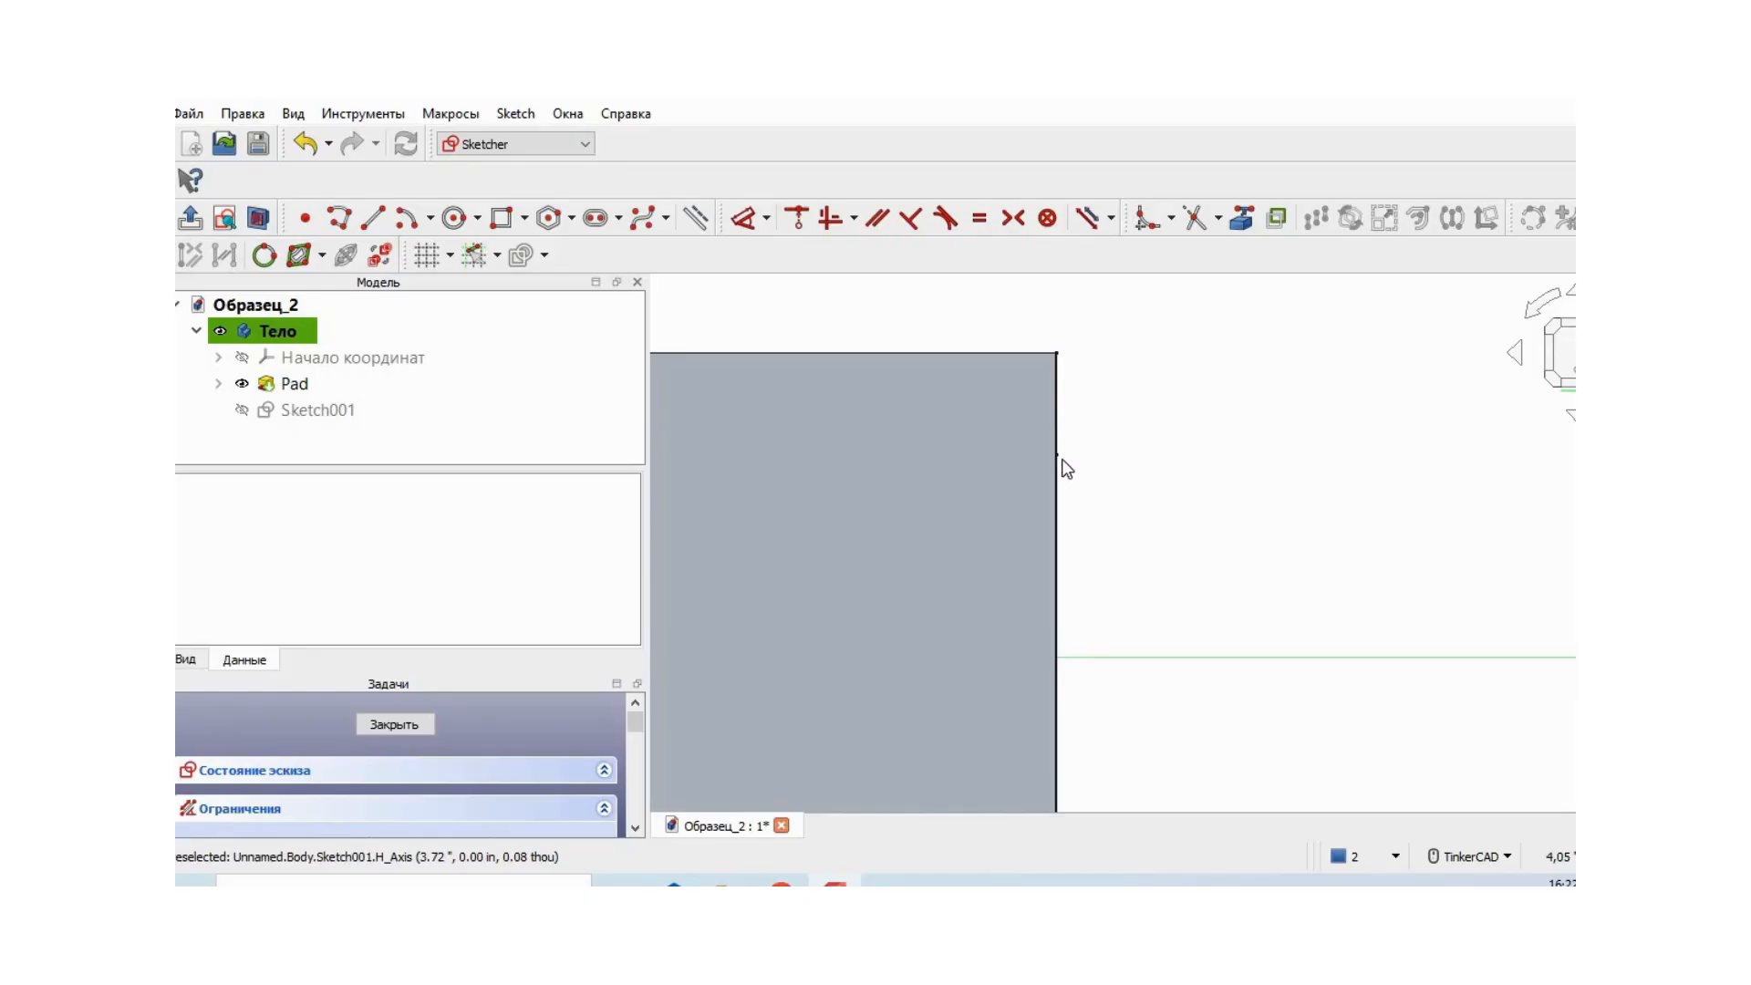
{"action": "right_click_drag", "start_coordinate": [1216, 502], "coordinate": [1305, 474]}
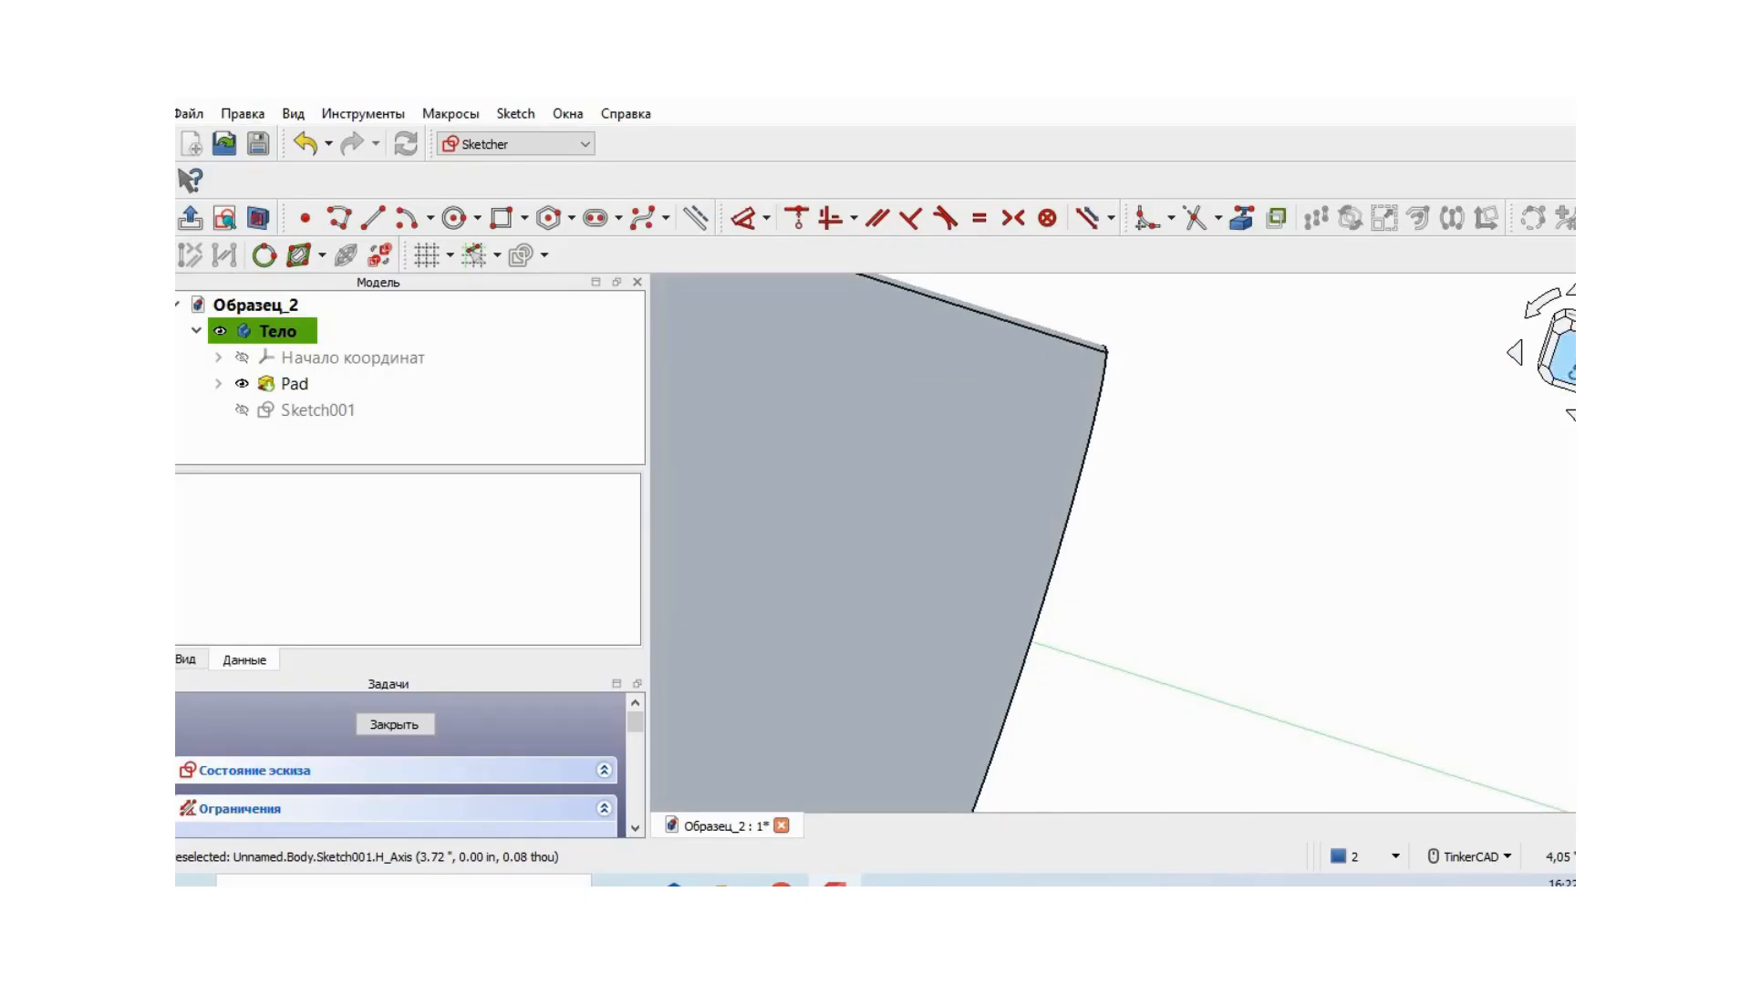
{"action": "left_click", "coordinate": [1569, 363]}
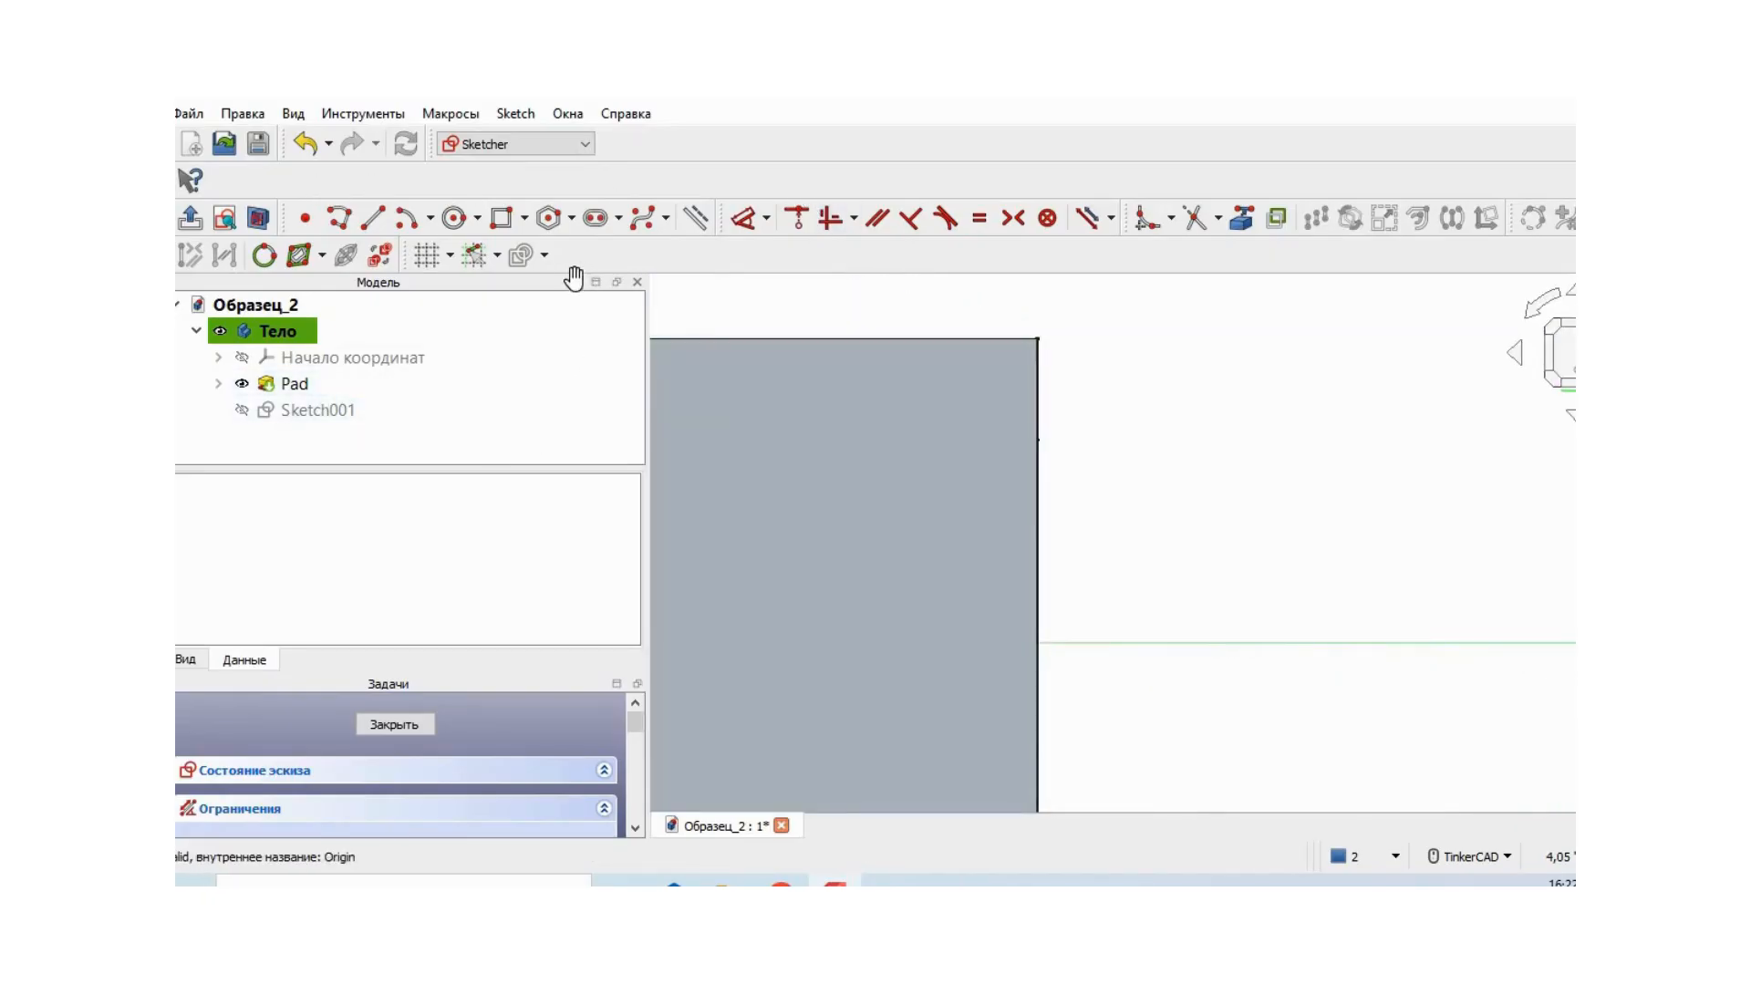
{"action": "left_click", "coordinate": [342, 219]}
{"action": "left_click", "coordinate": [1038, 440]}
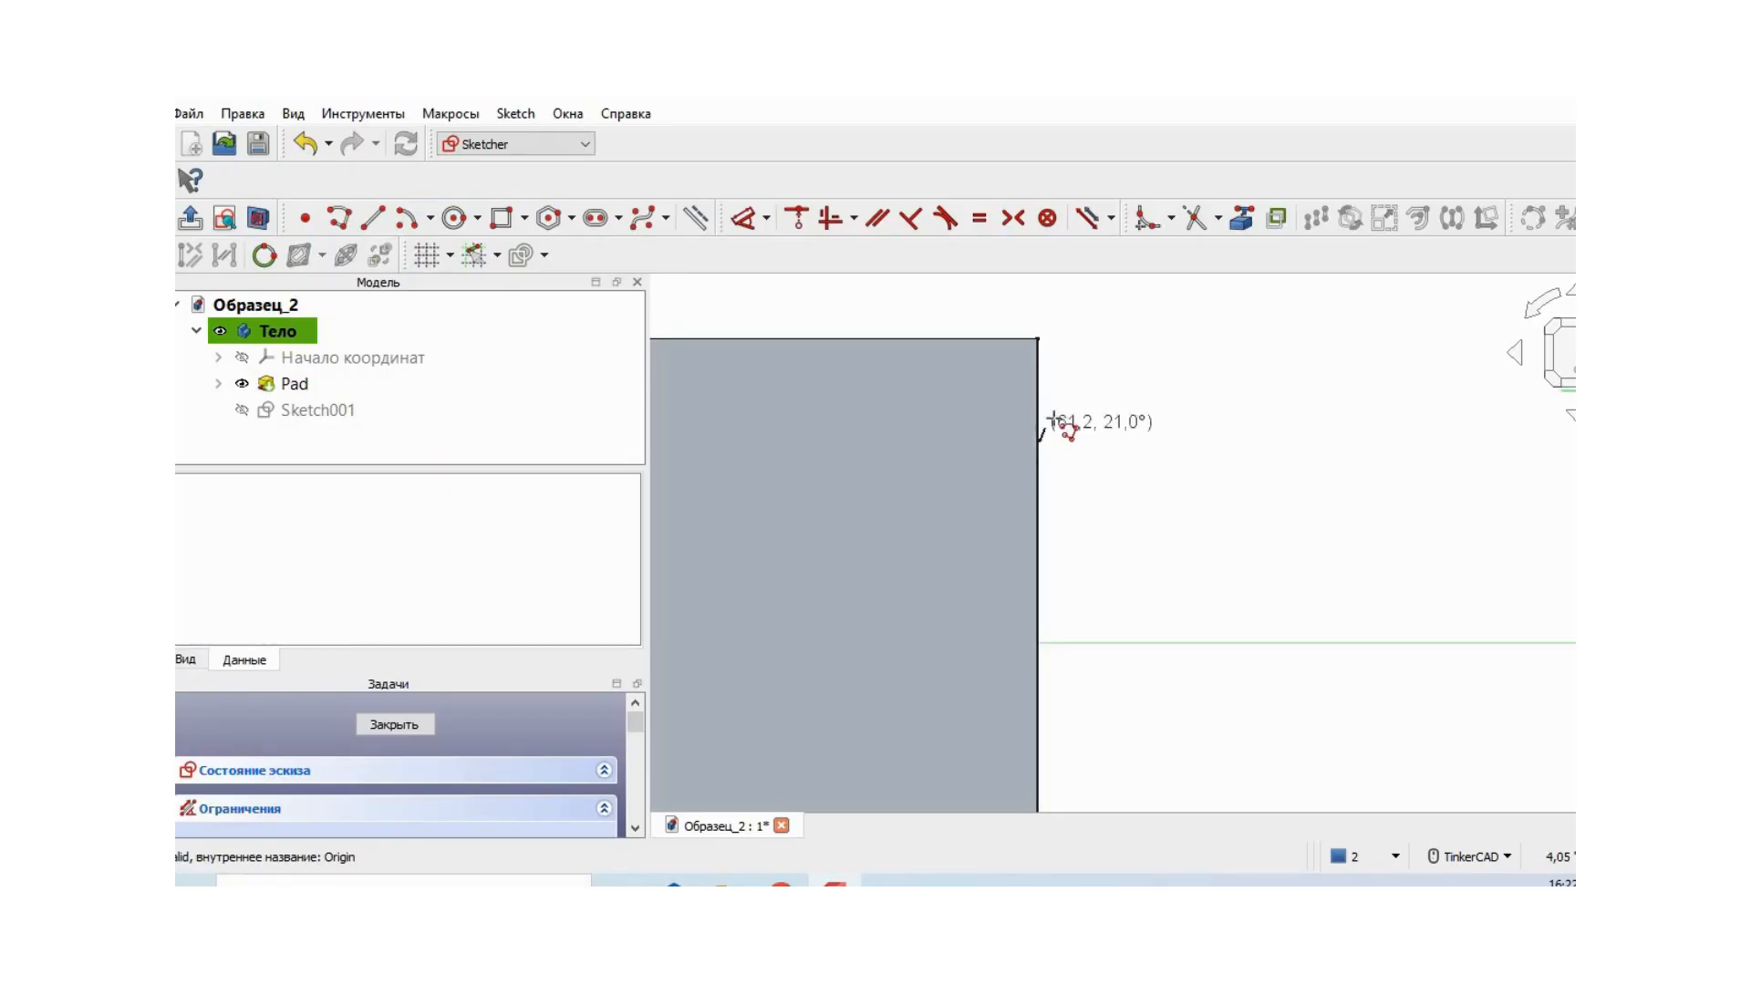
{"action": "left_click", "coordinate": [1061, 375]}
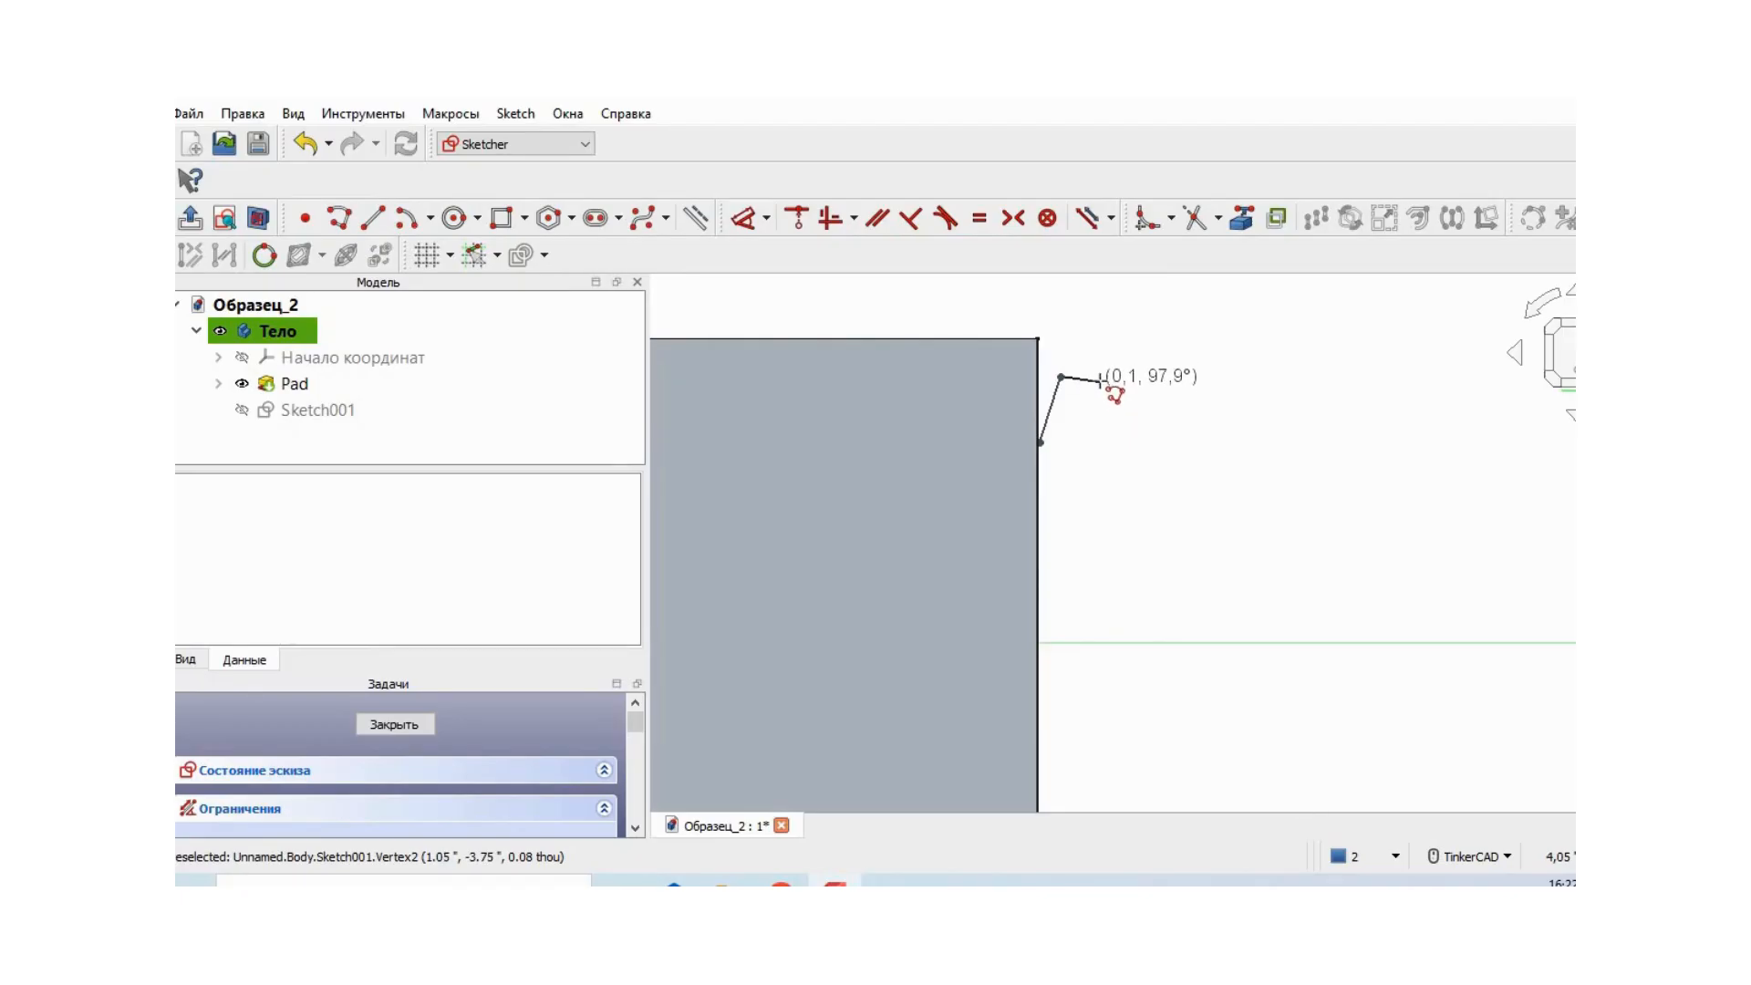
{"action": "left_click", "coordinate": [1101, 376]}
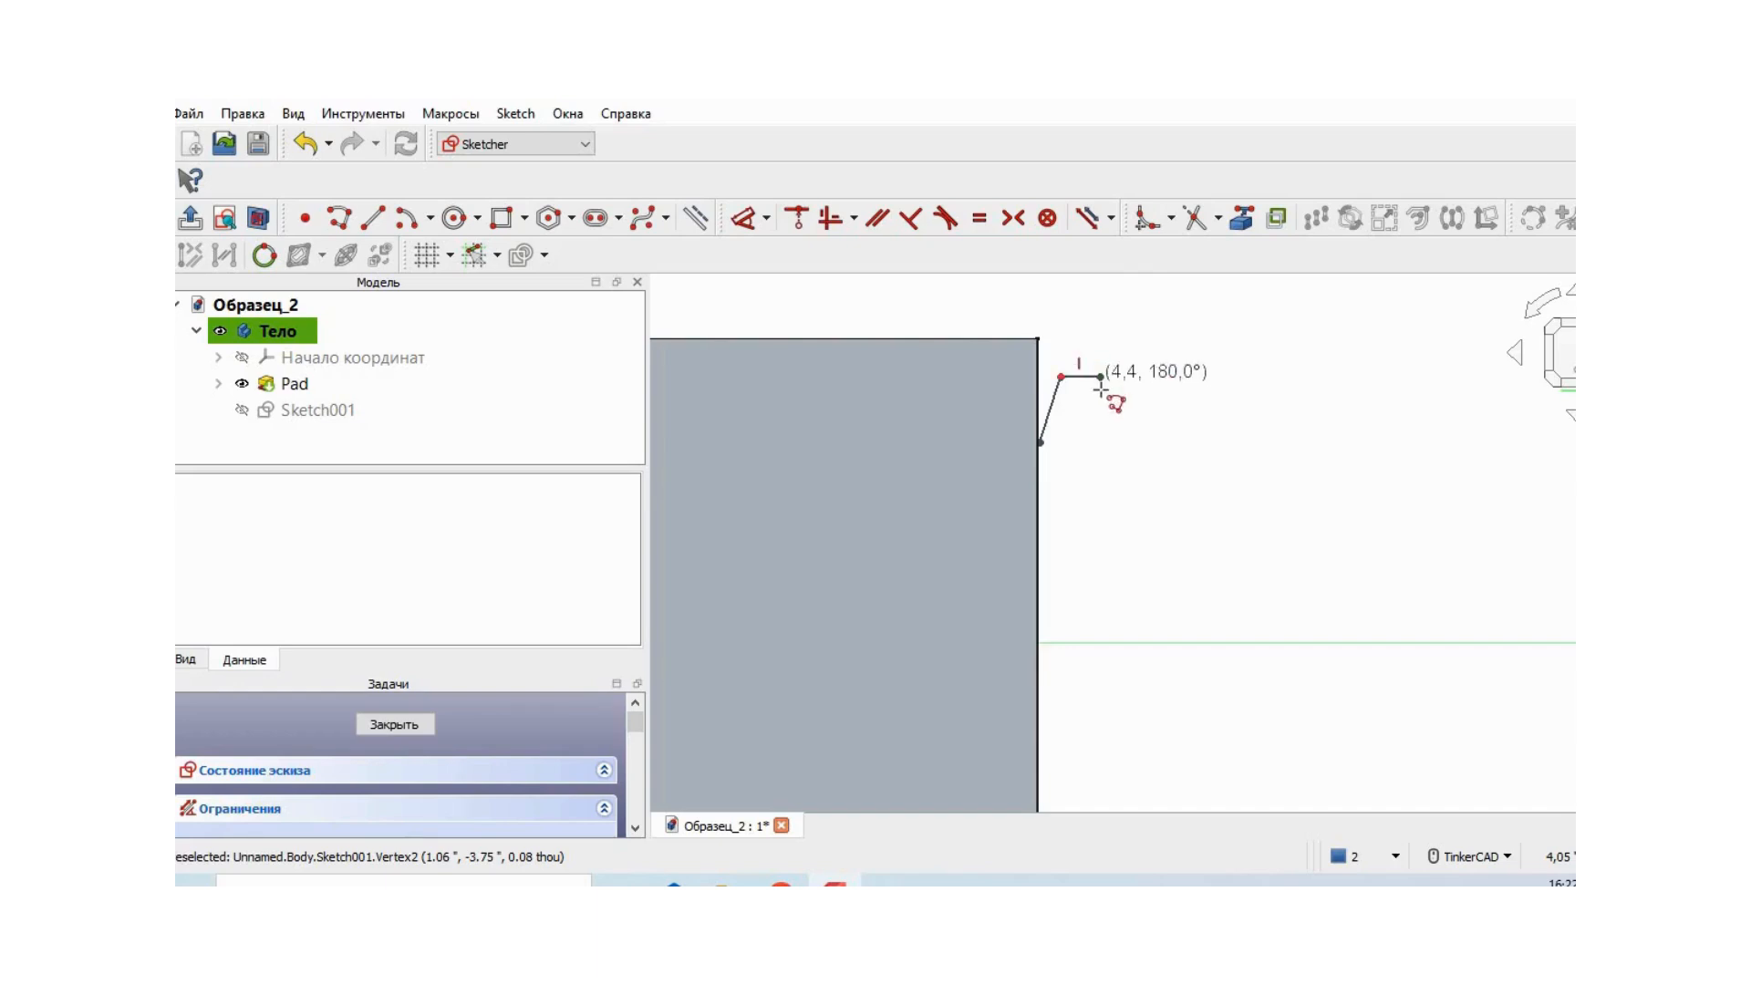
{"action": "left_click", "coordinate": [1123, 442]}
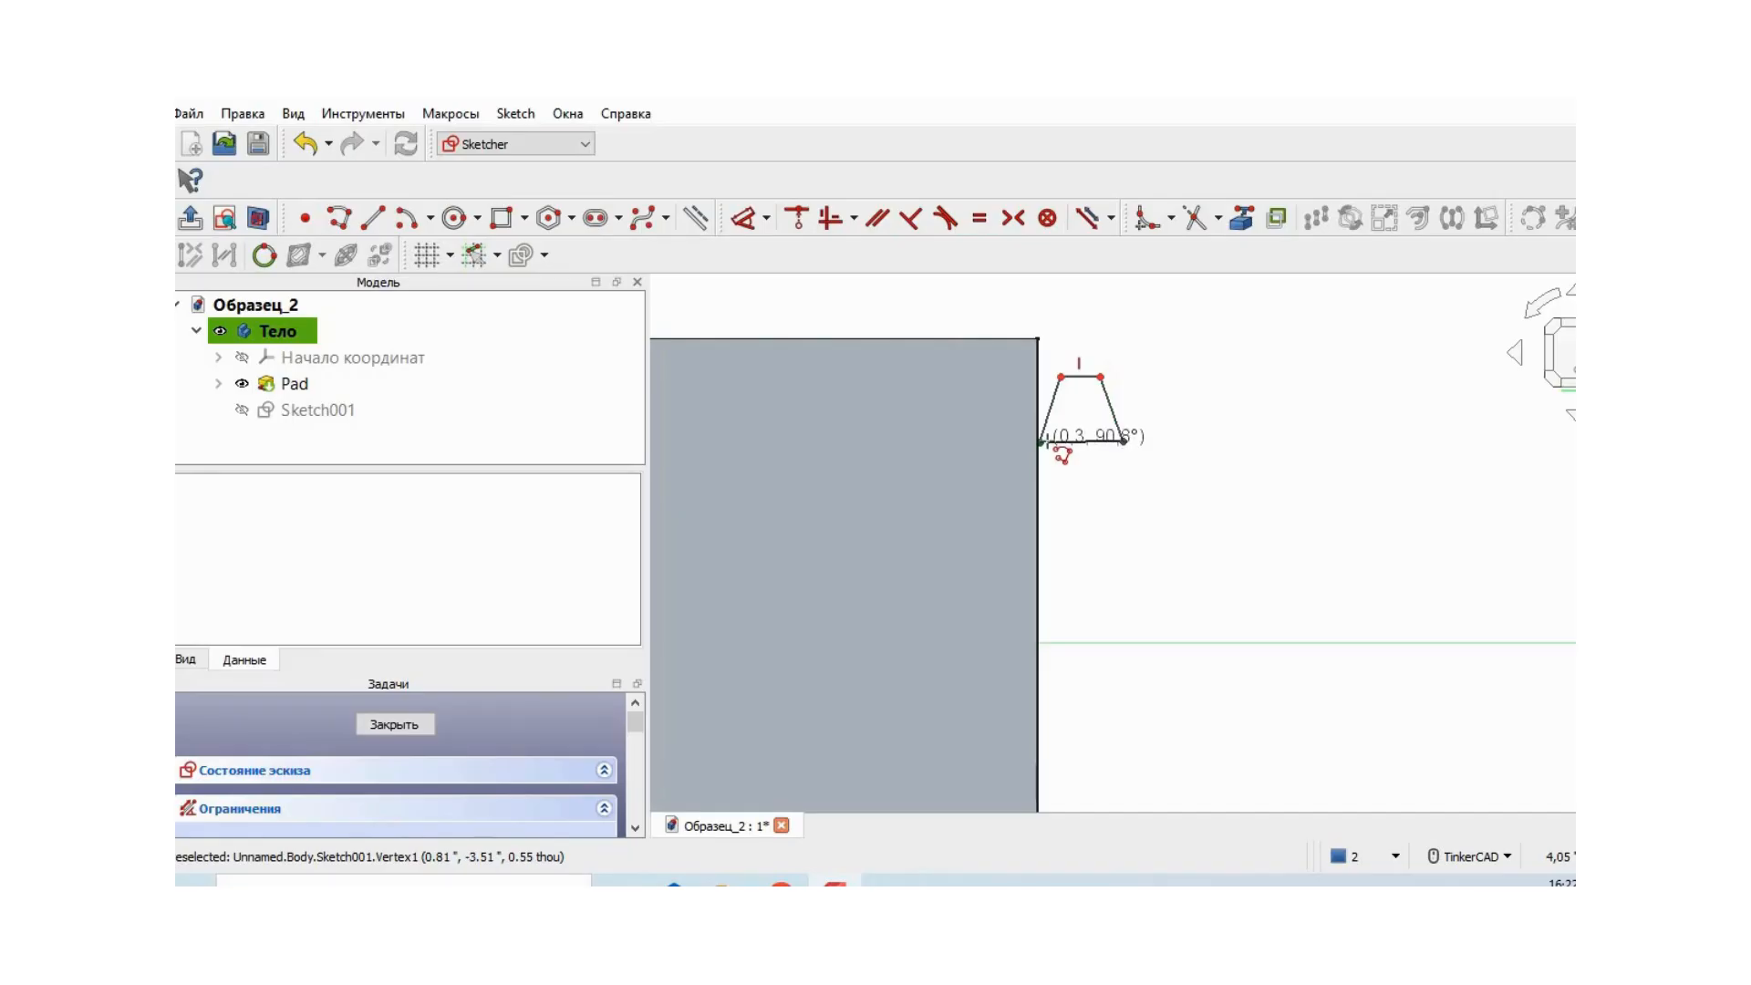
{"action": "left_click", "coordinate": [1042, 442]}
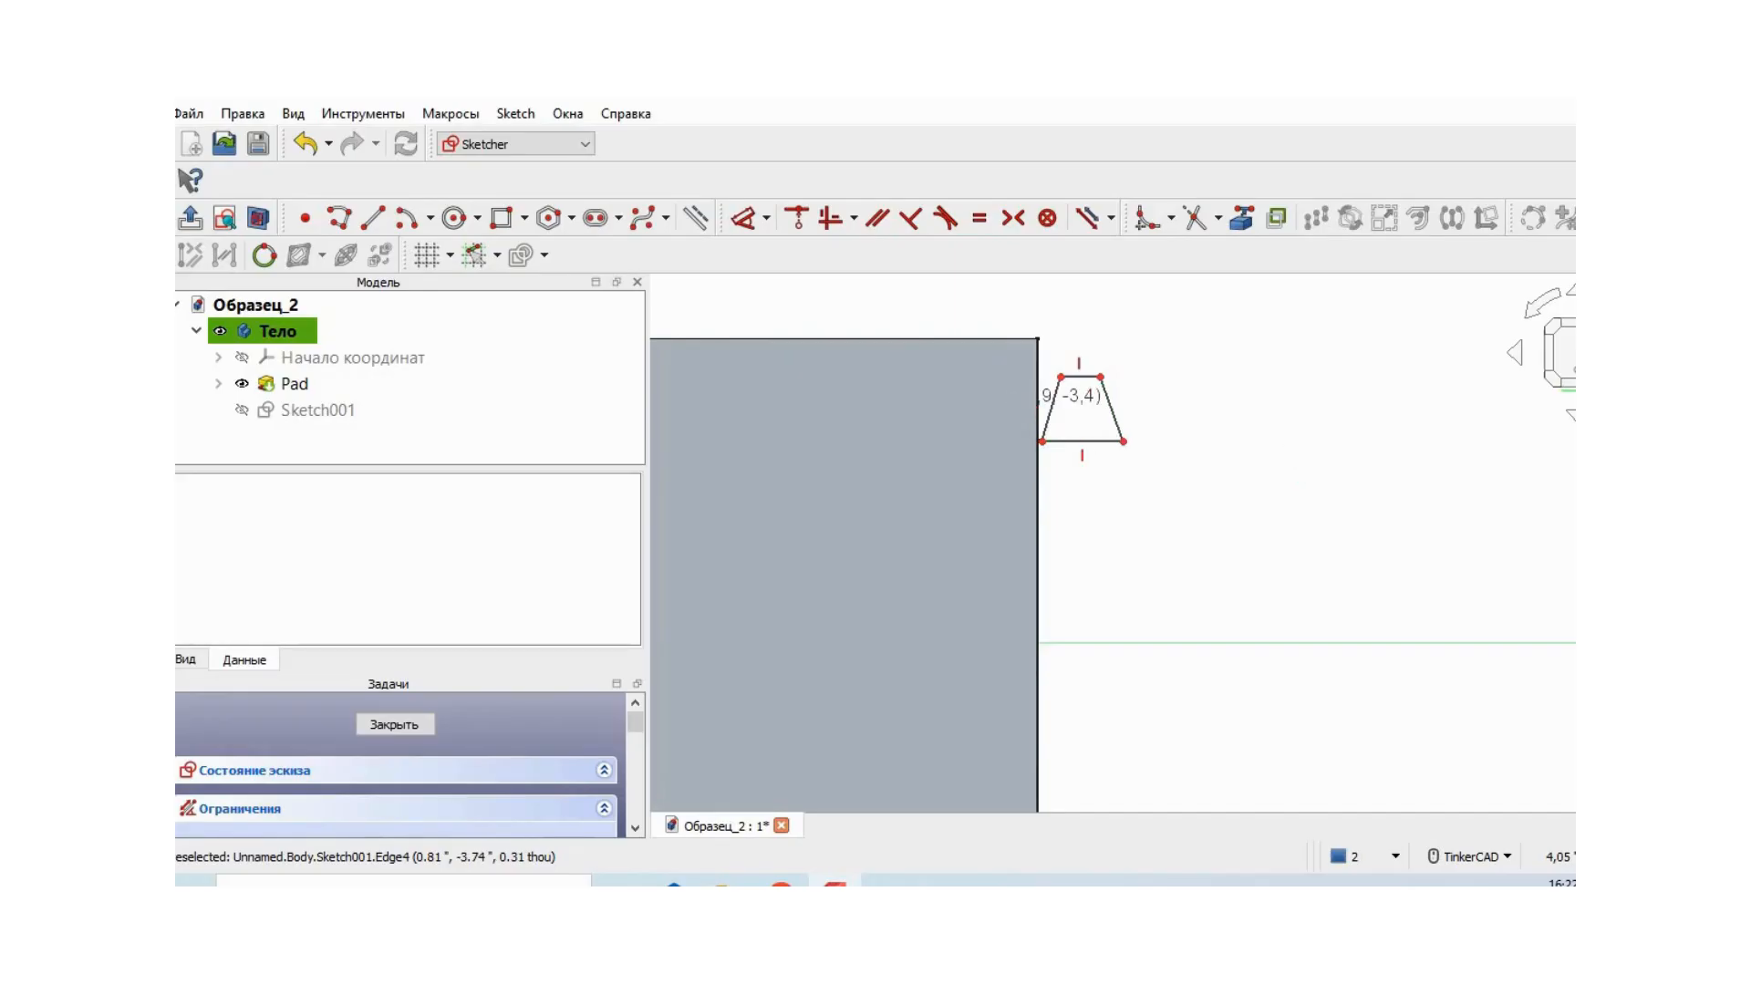
{"action": "right_click", "coordinate": [1370, 486]}
{"action": "right_click_drag", "start_coordinate": [1366, 489], "coordinate": [1373, 490]}
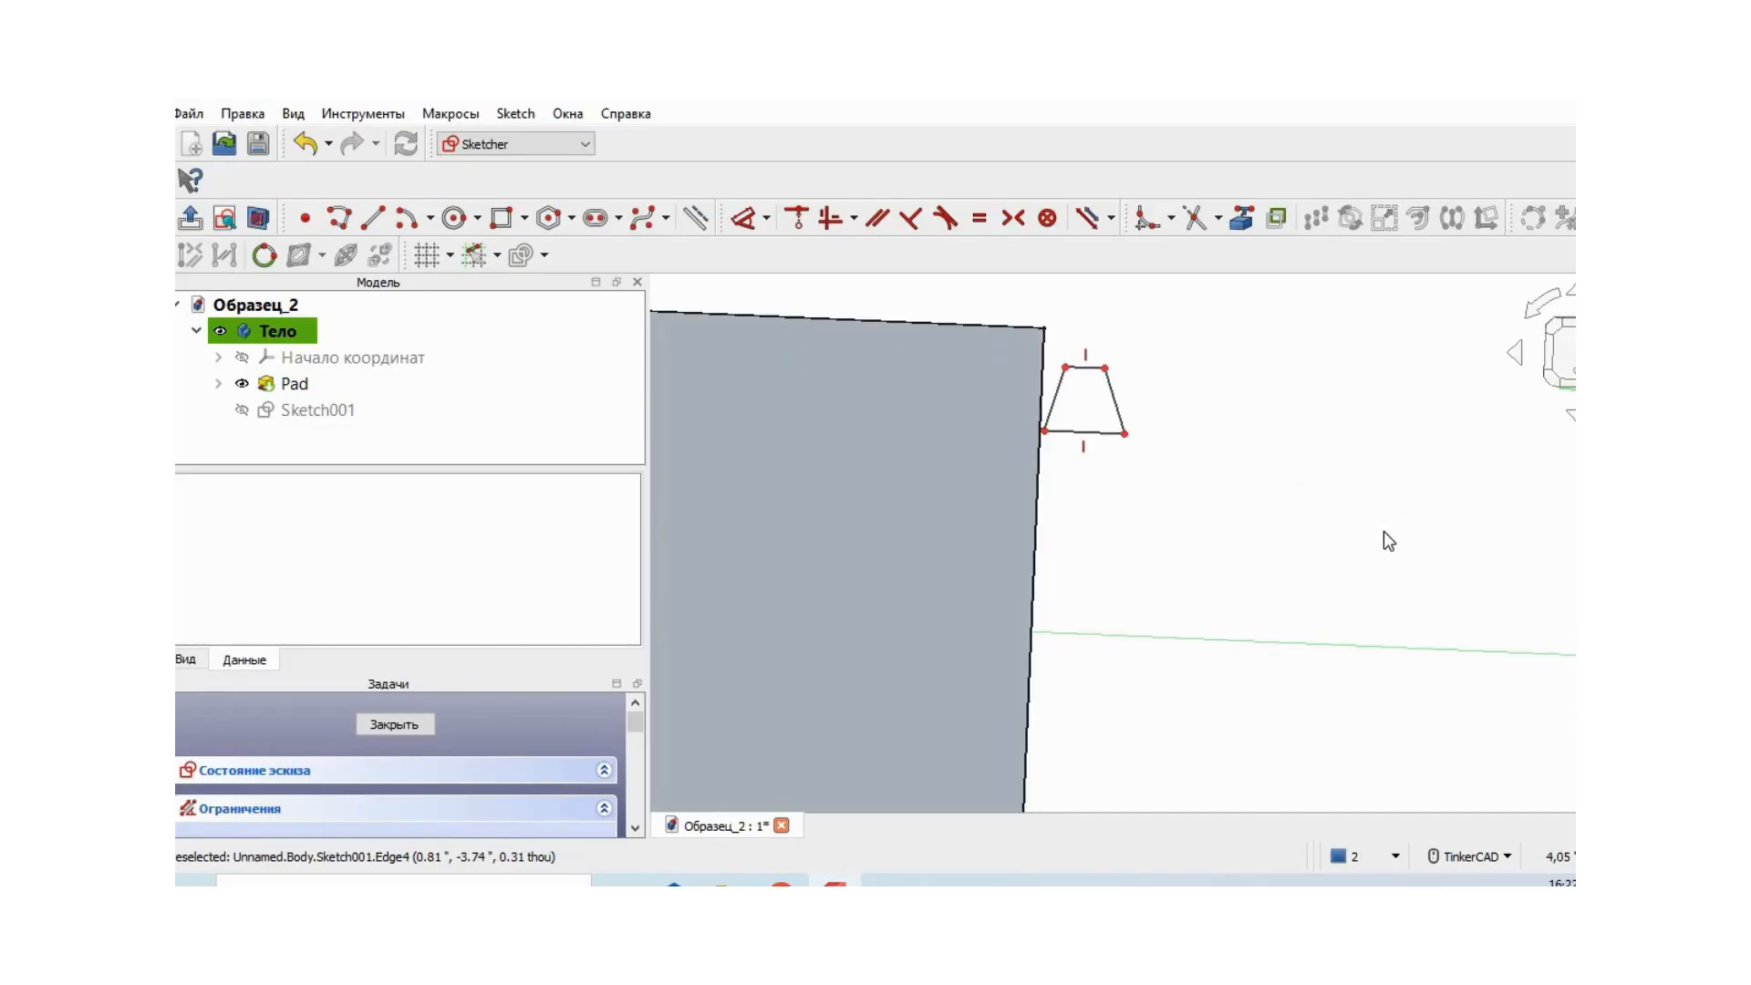
{"action": "left_click", "coordinate": [1563, 356]}
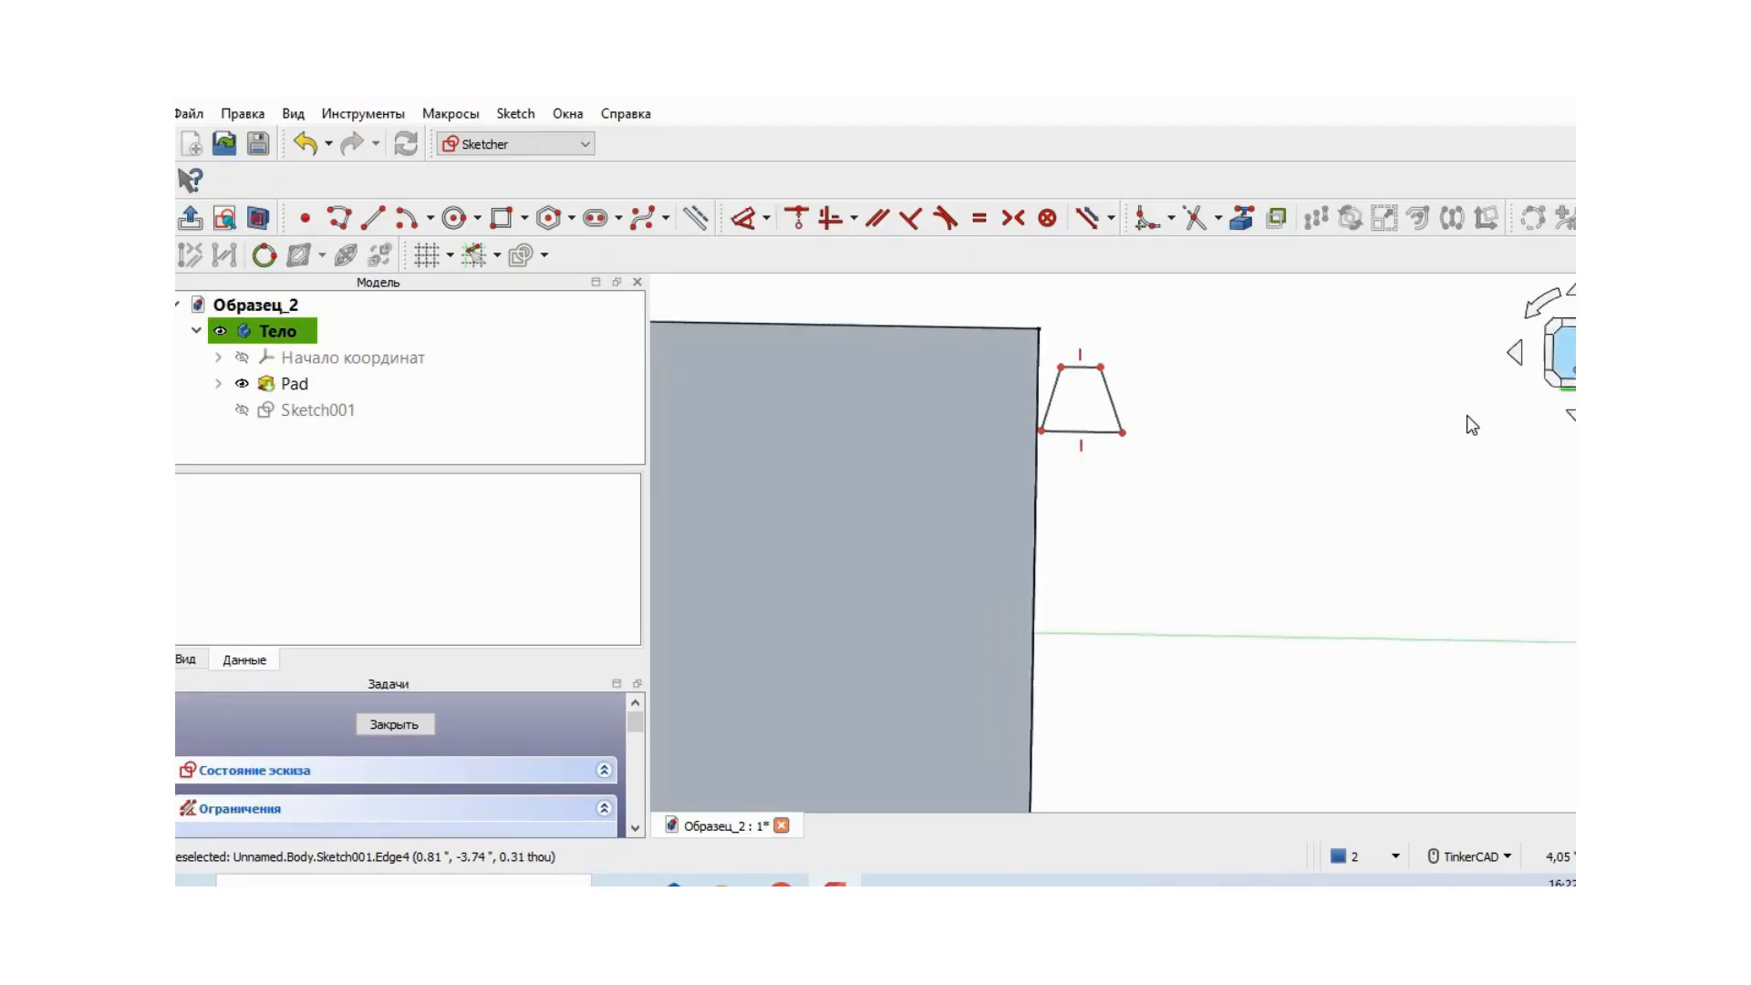
{"action": "scroll", "coordinate": [1324, 428], "scroll_direction": "up", "scroll_amount": 2}
{"action": "mouse_move", "coordinate": [1231, 419]}
{"action": "middle_mouse_down"}
{"action": "mouse_move", "coordinate": [1317, 535]}
{"action": "mouse_move", "coordinate": [1391, 512]}
{"action": "middle_mouse_up"}
{"action": "scroll", "coordinate": [1377, 492], "scroll_direction": "up", "scroll_amount": 1}
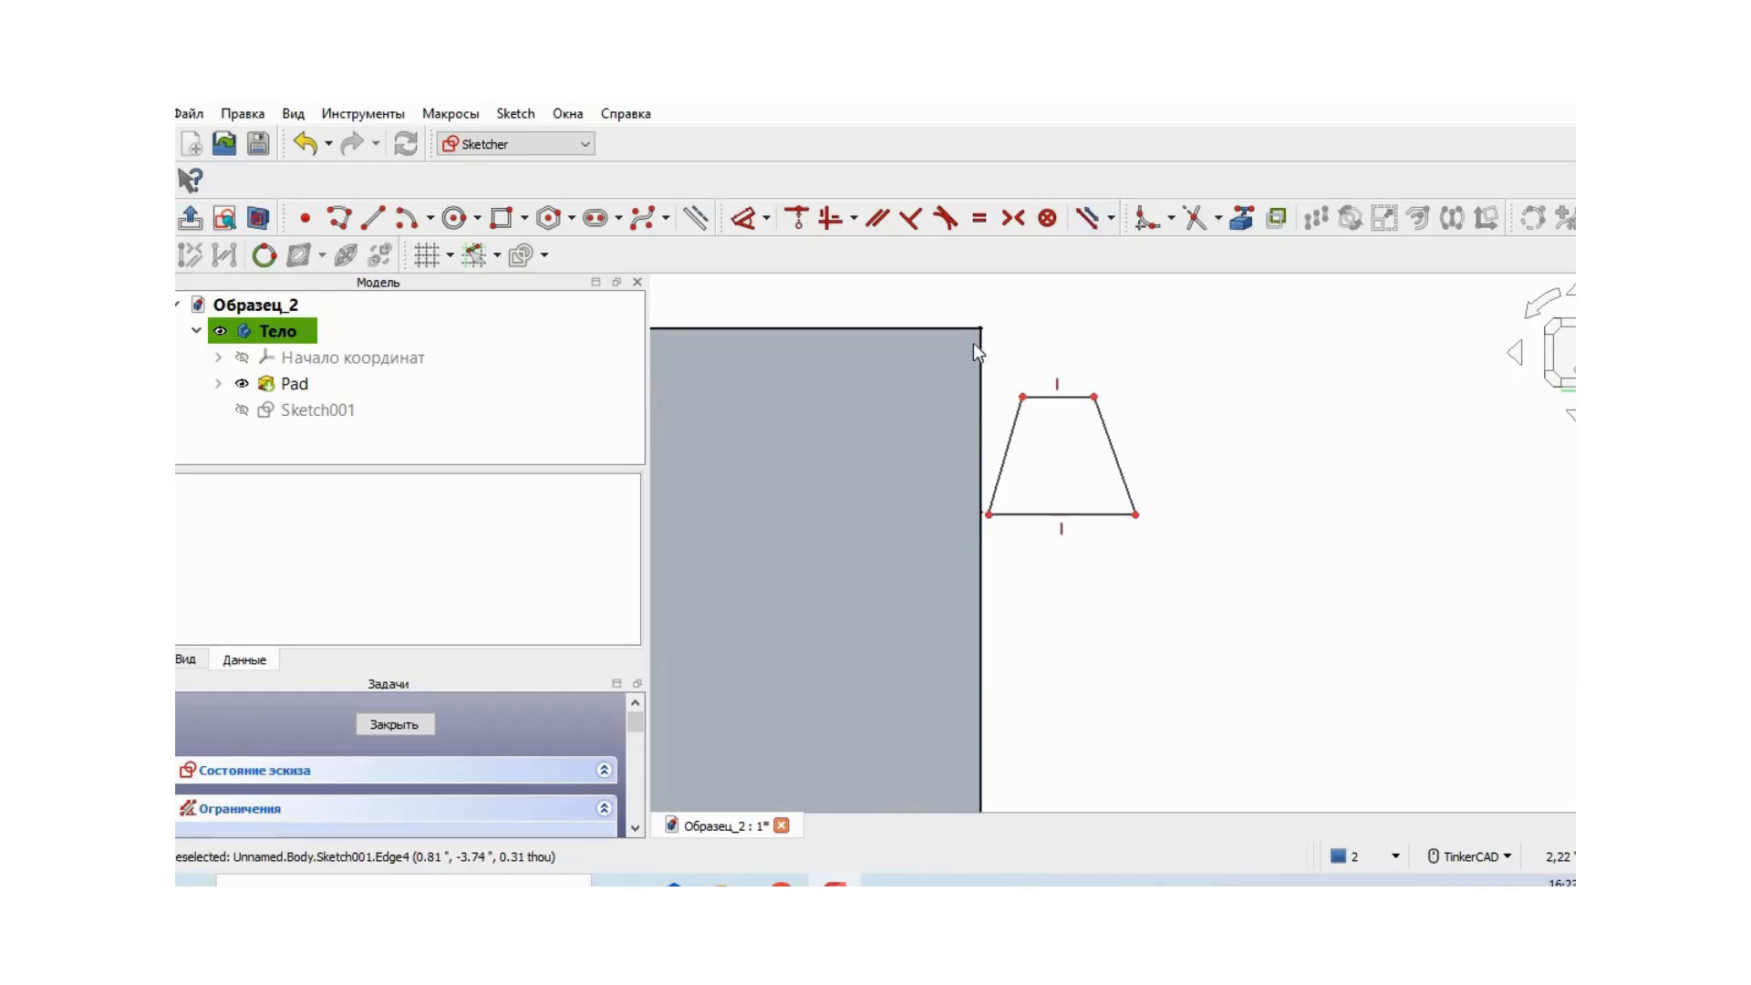
{"action": "left_click", "coordinate": [1004, 461]}
{"action": "left_click", "coordinate": [768, 213]}
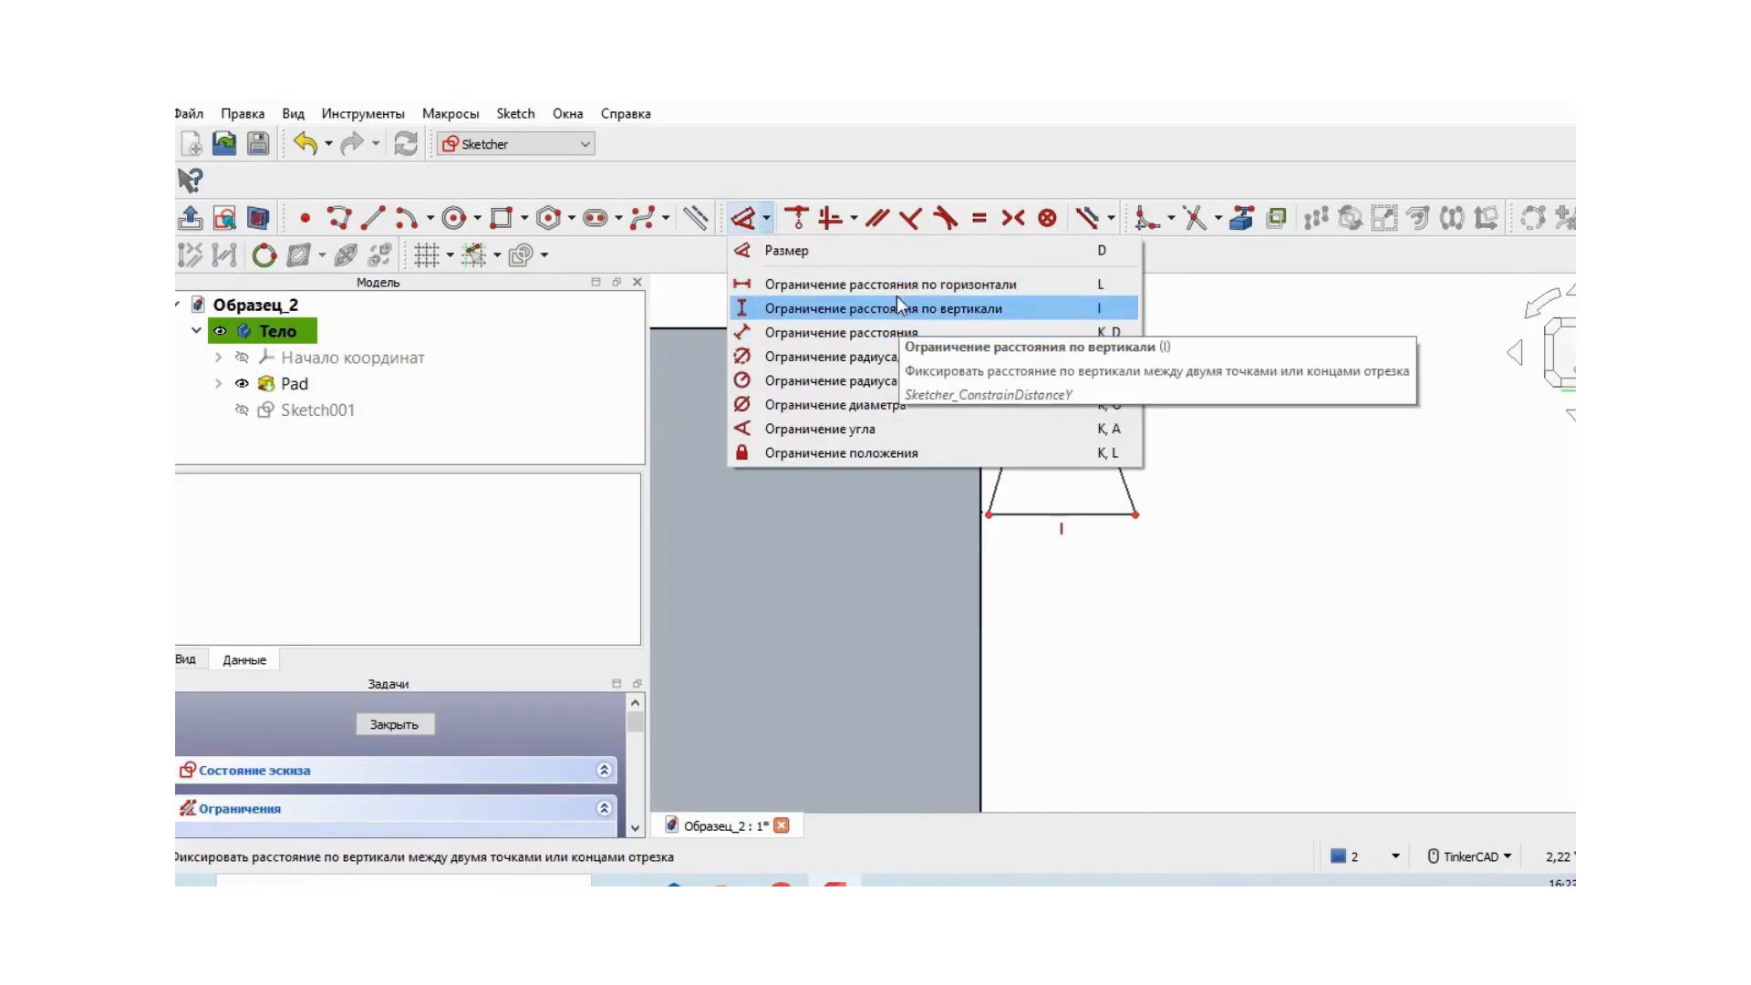
{"action": "left_click", "coordinate": [908, 284]}
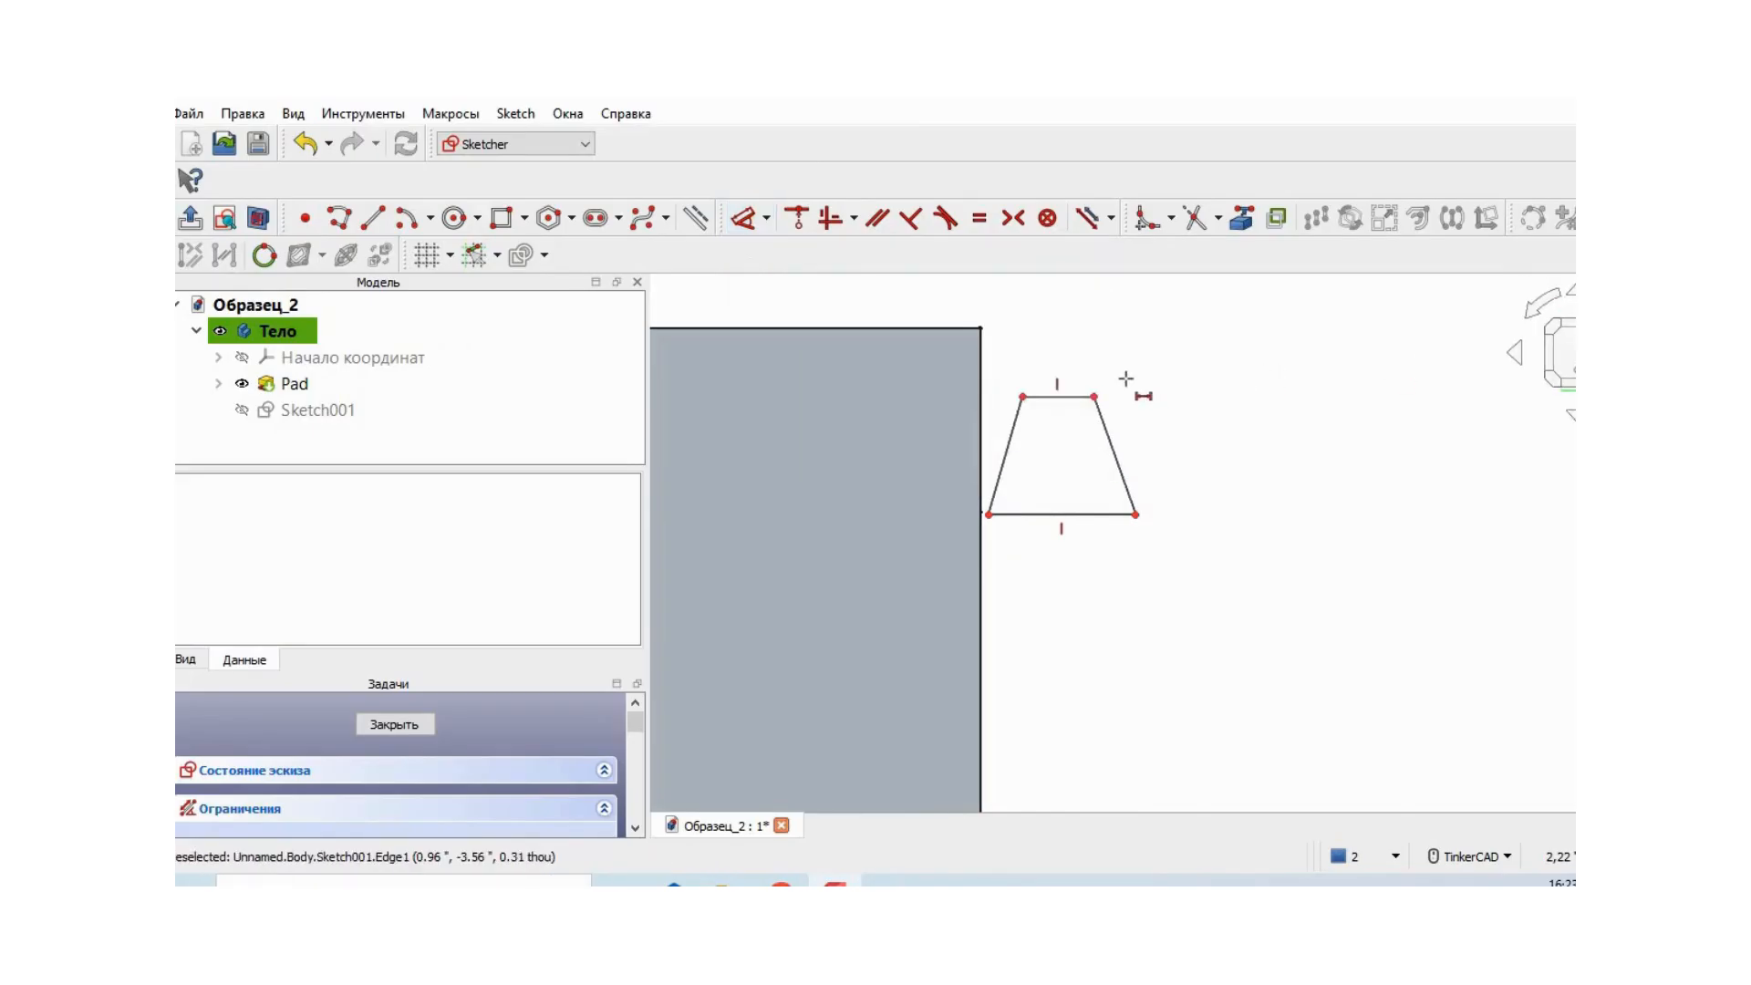
{"action": "left_click", "coordinate": [1072, 382]}
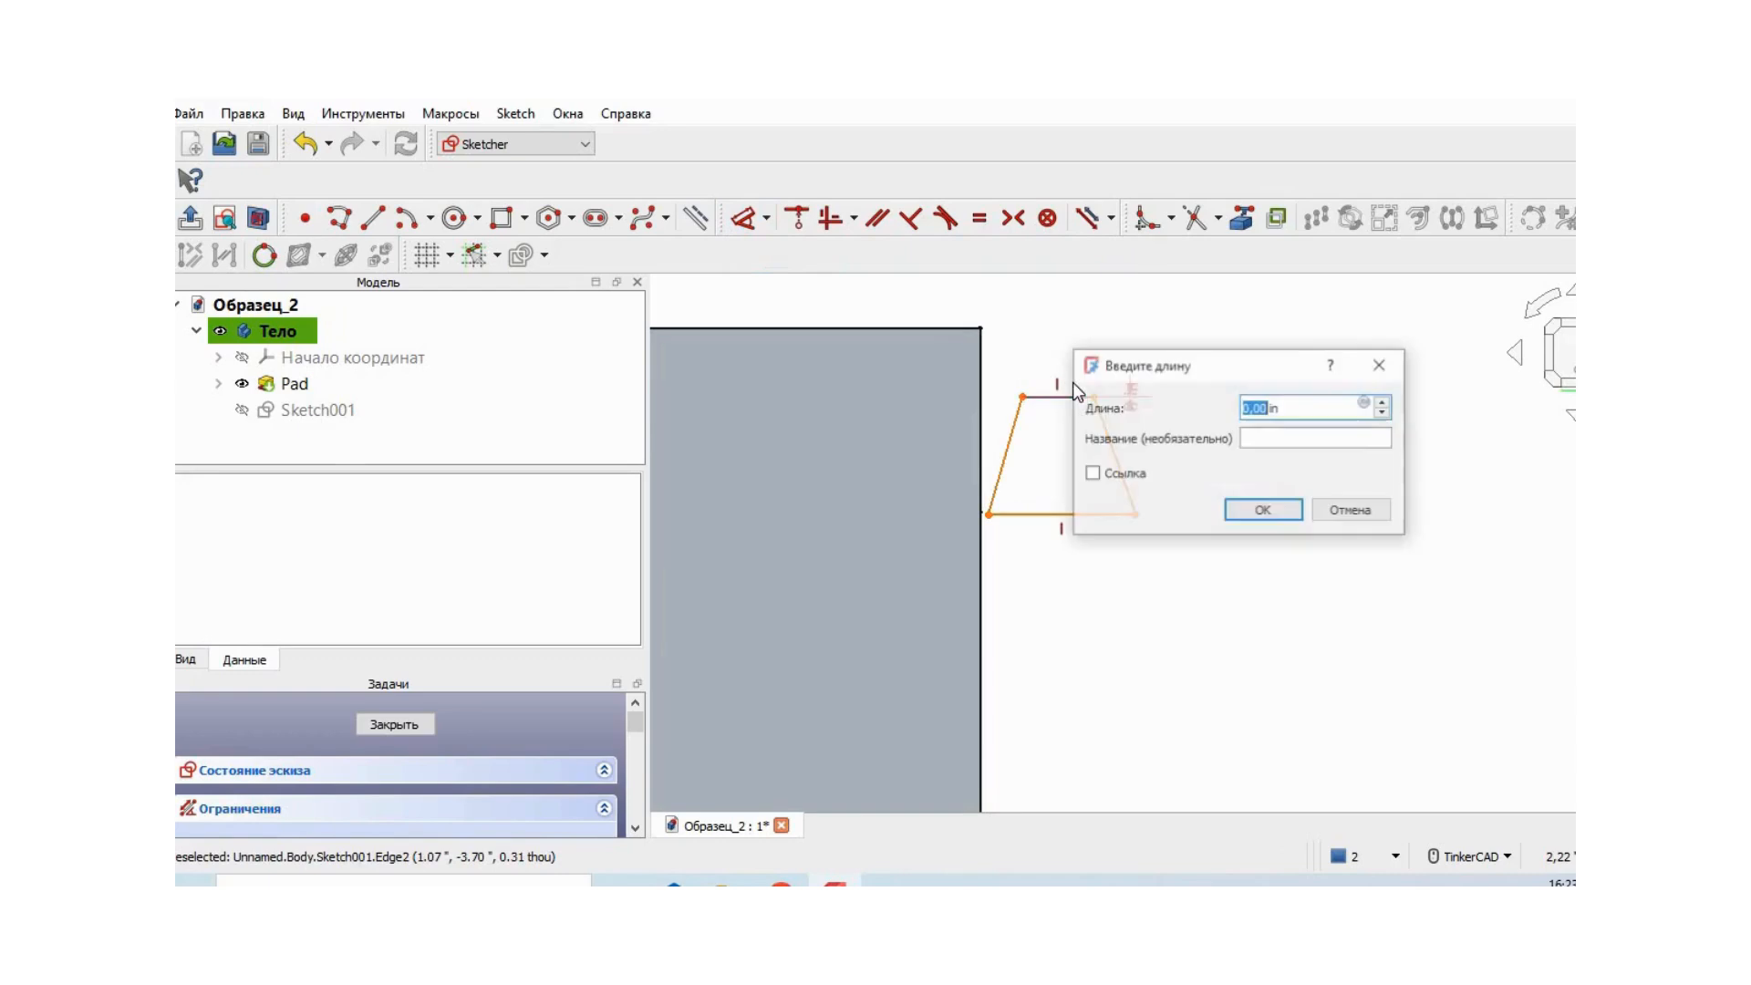
{"action": "left_click", "coordinate": [1373, 517]}
{"action": "left_click", "coordinate": [1098, 523]}
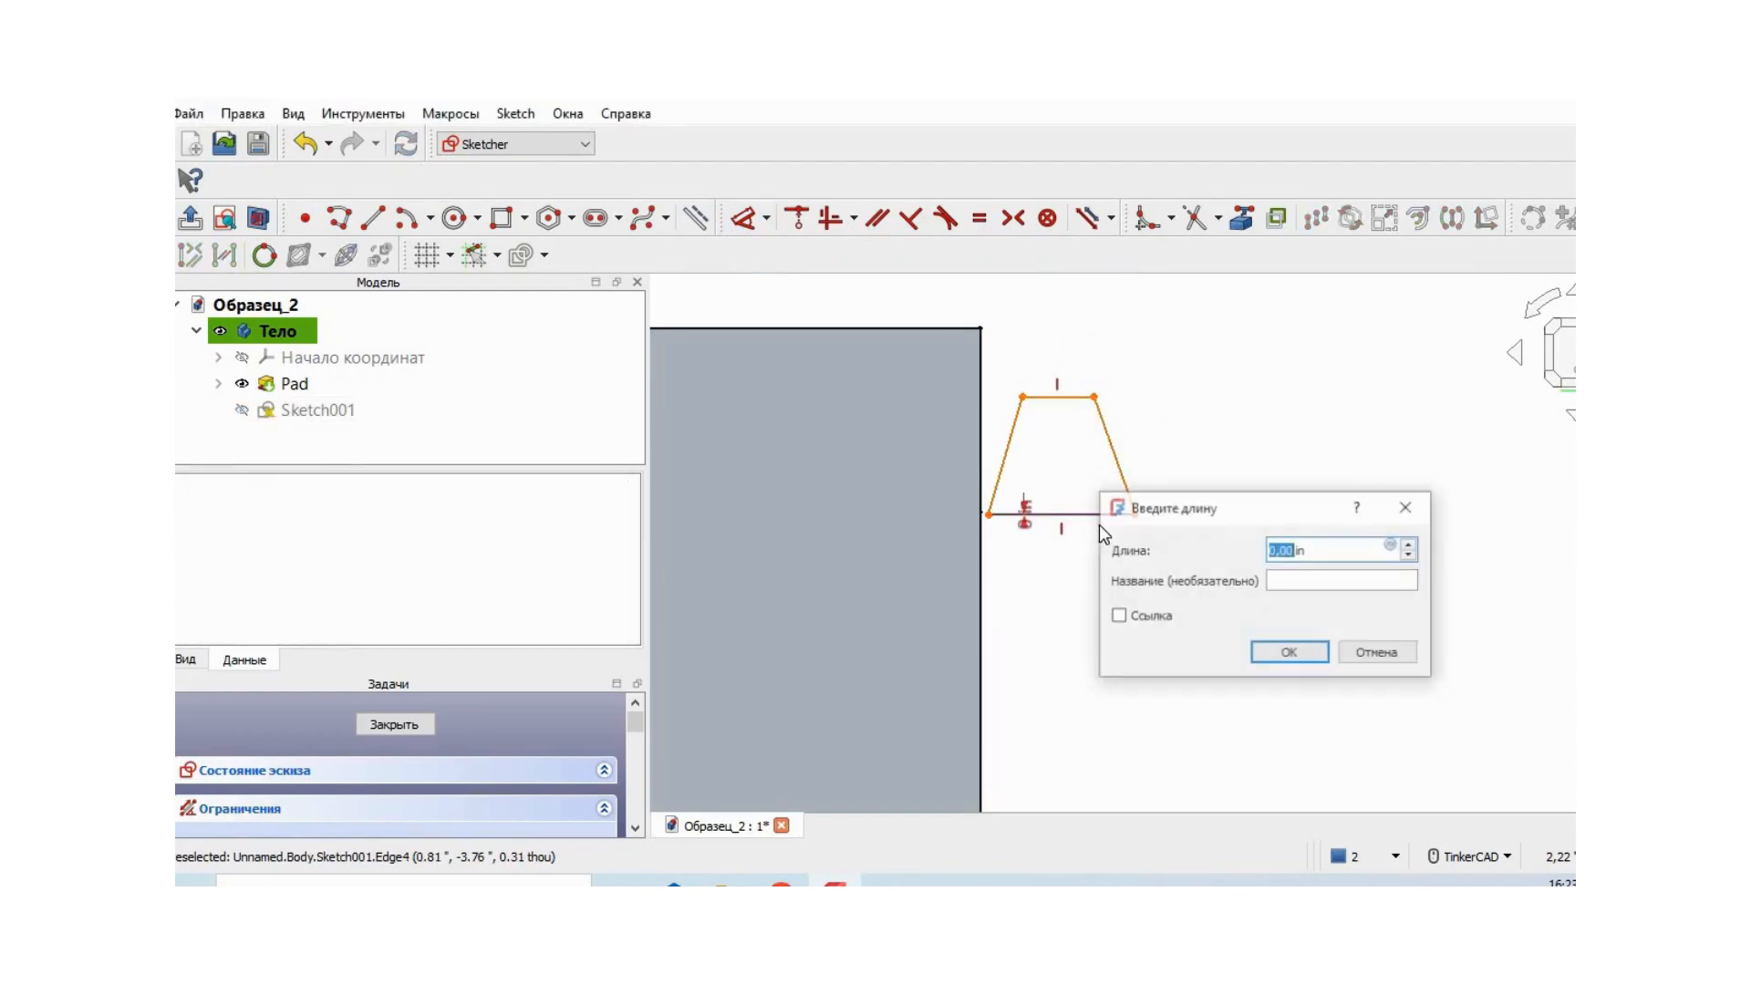
{"action": "left_click", "coordinate": [1407, 654]}
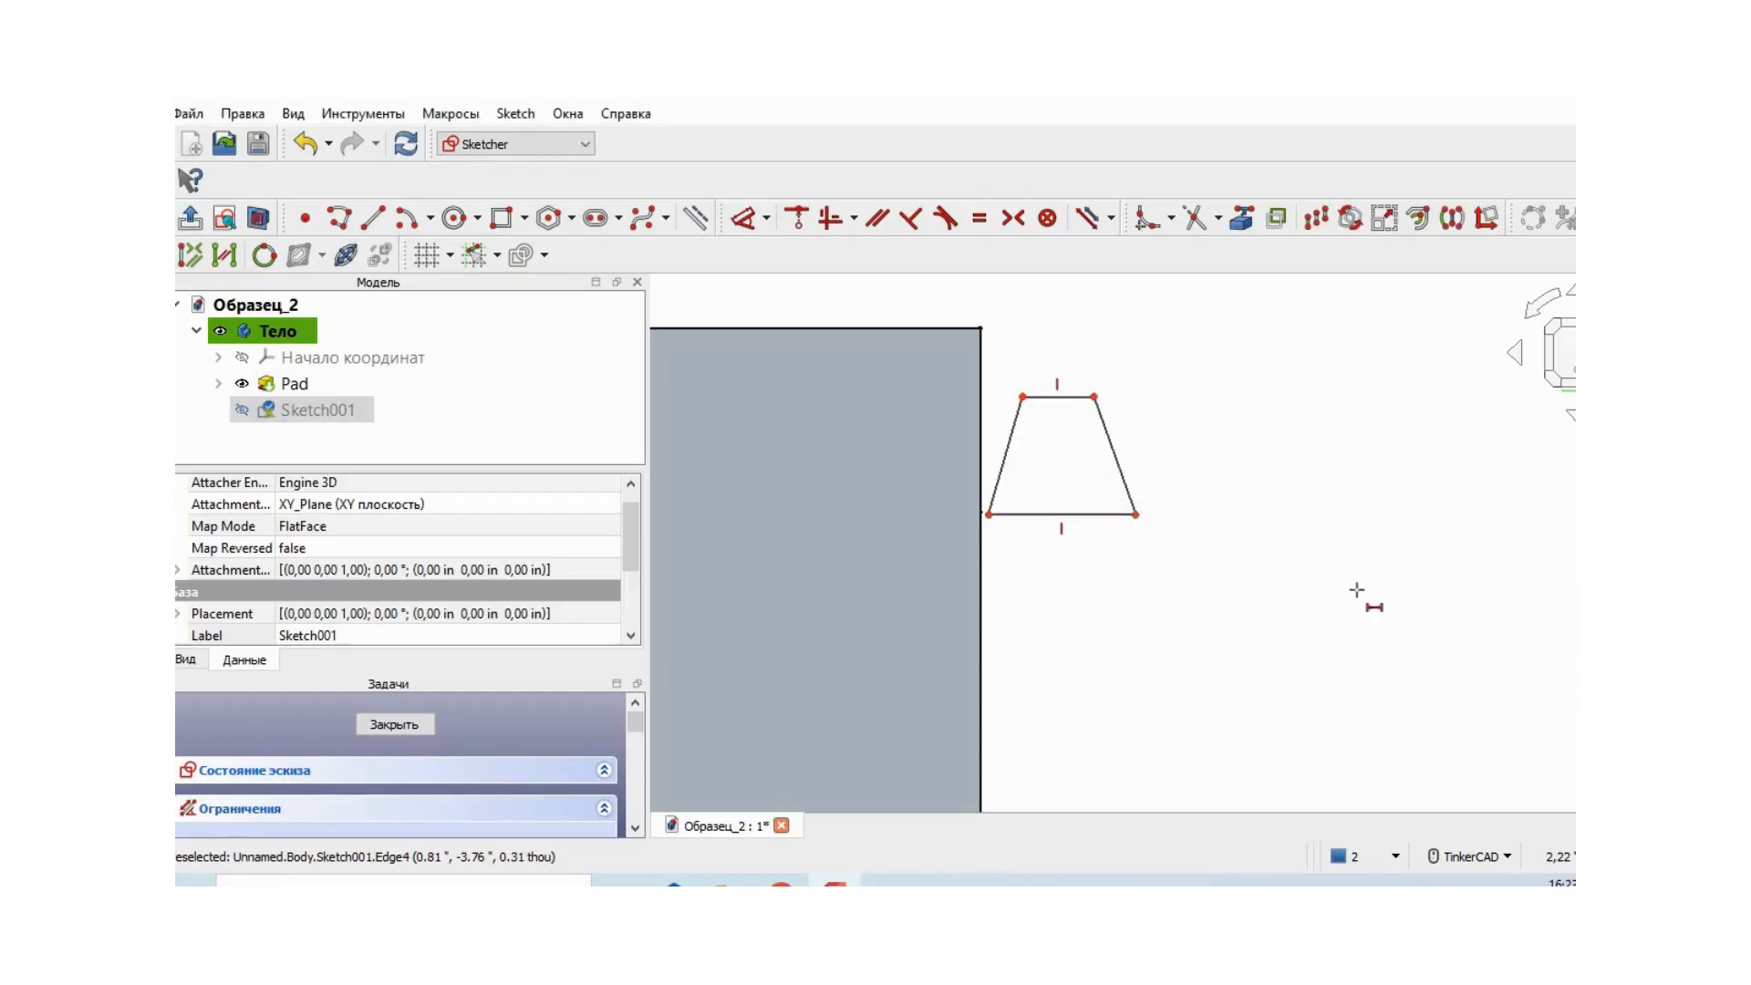
{"action": "left_click", "coordinate": [1091, 515]}
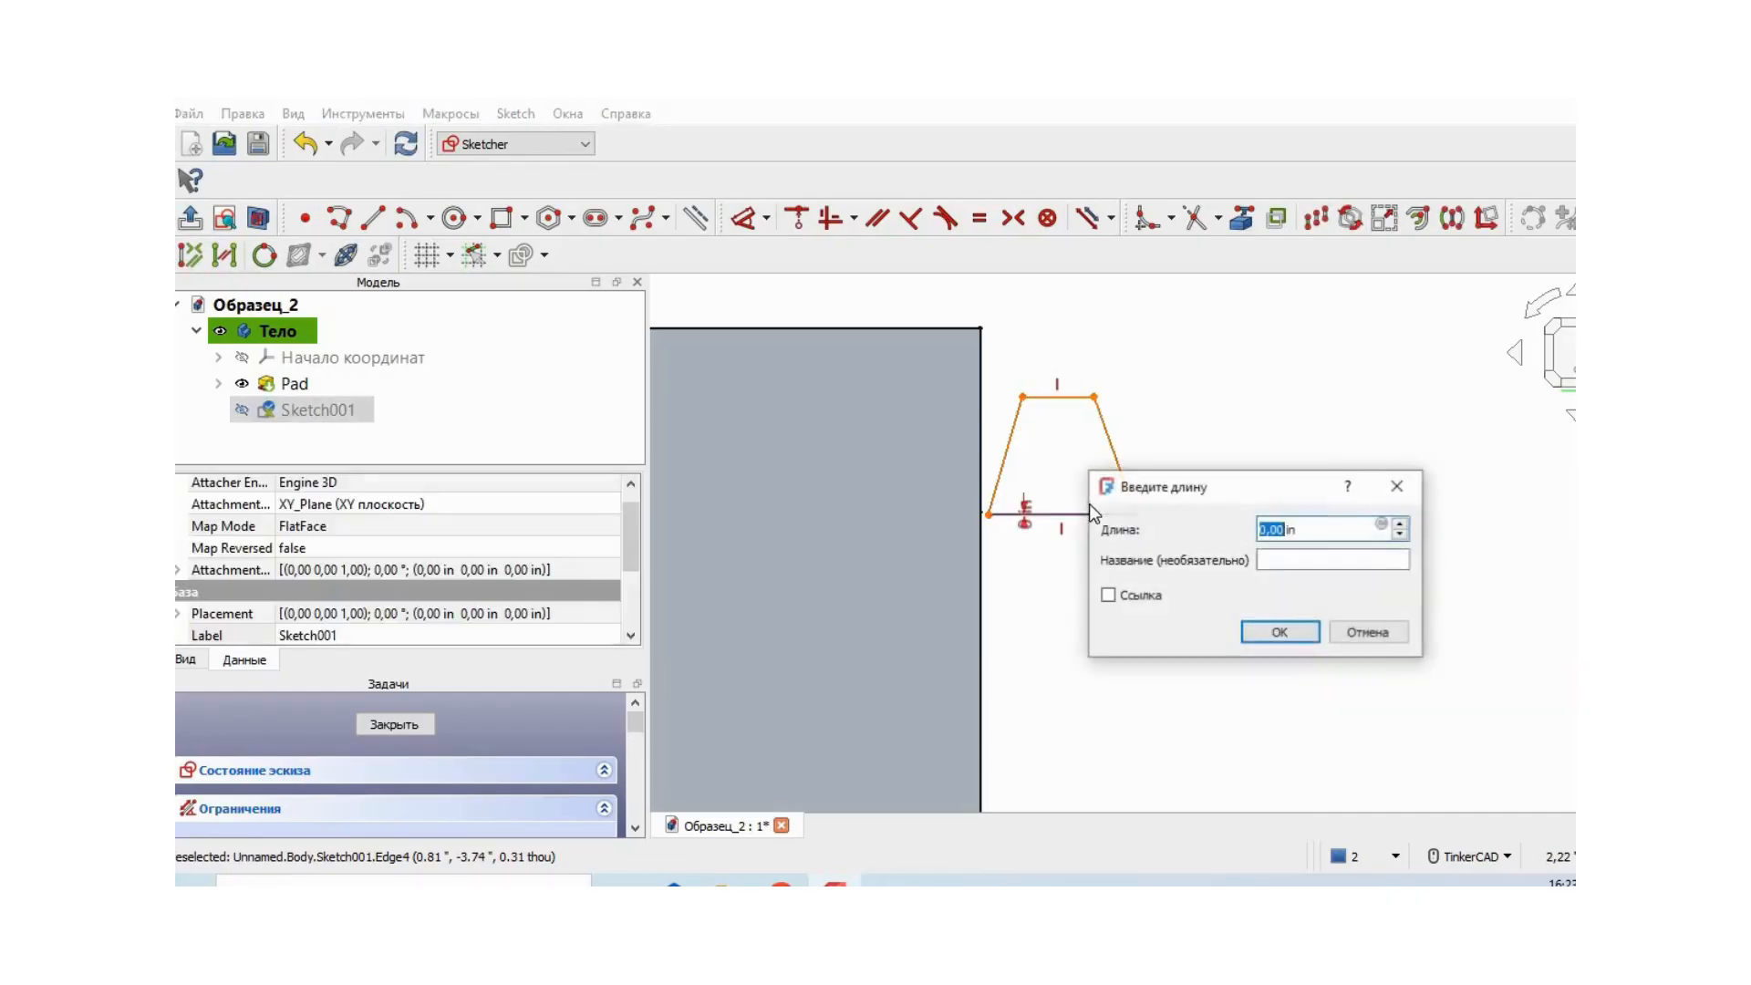
{"action": "left_click", "coordinate": [1381, 630]}
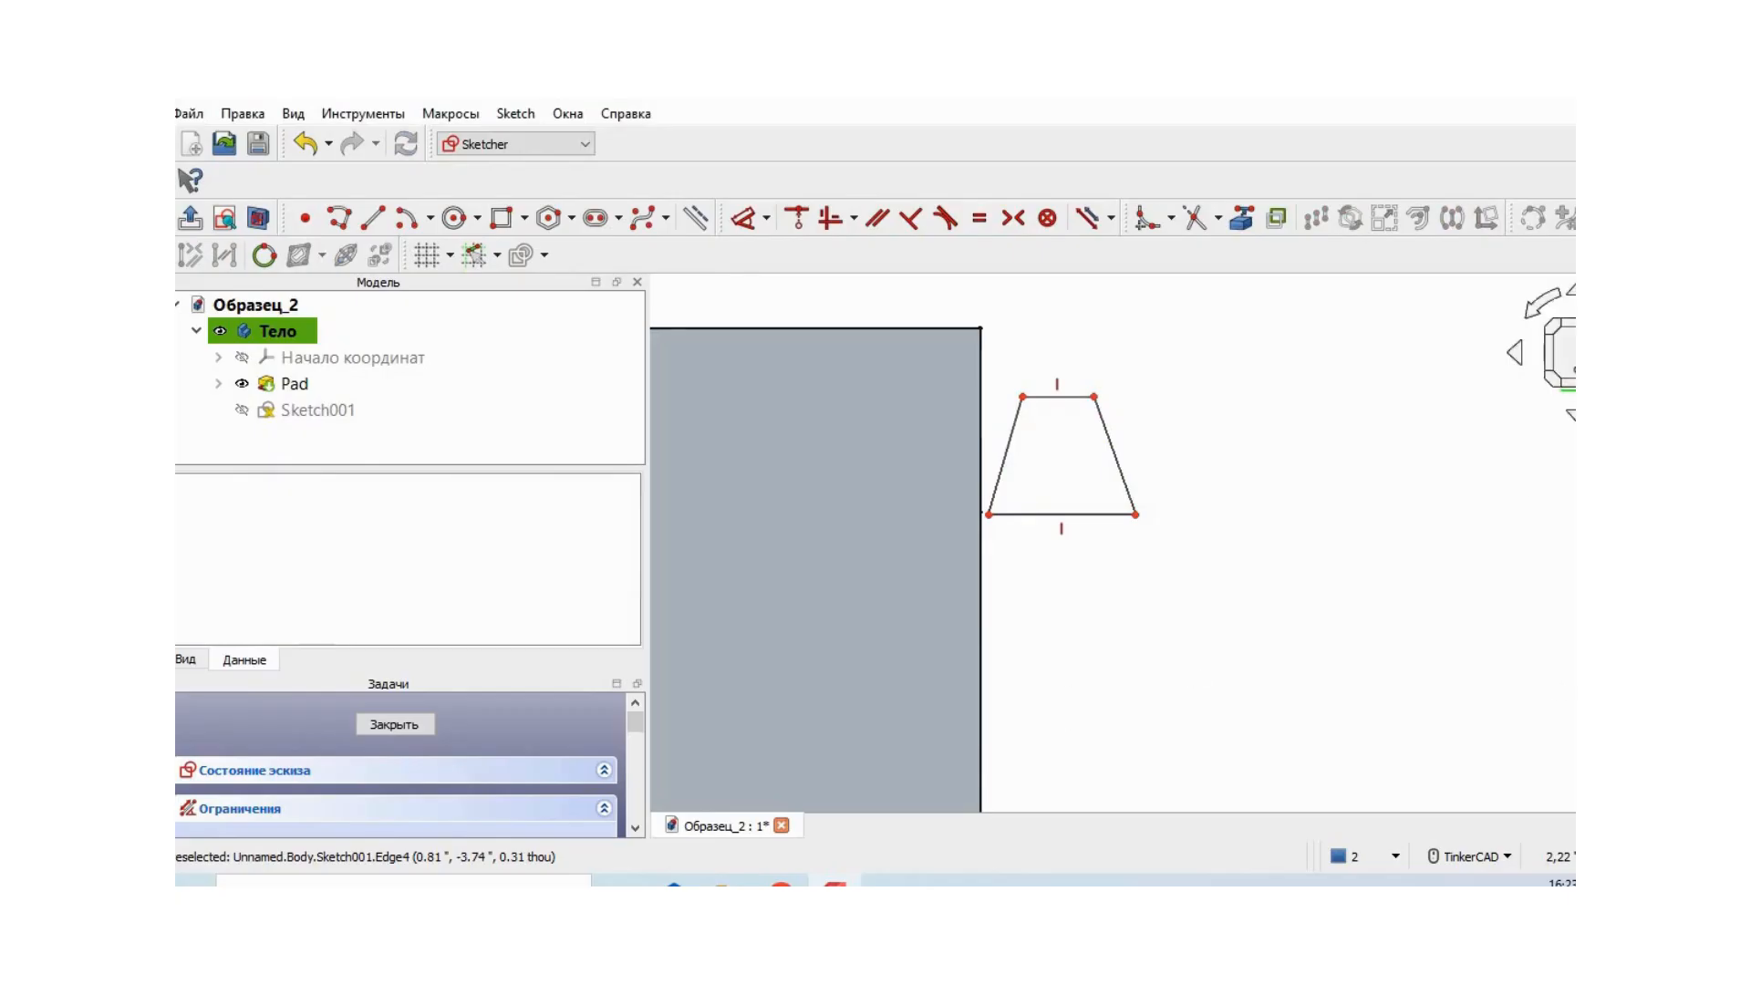
- Dimension the trapezoid's short outer edge to a length of 0.16 in
{"action": "left_click", "coordinate": [766, 217]}
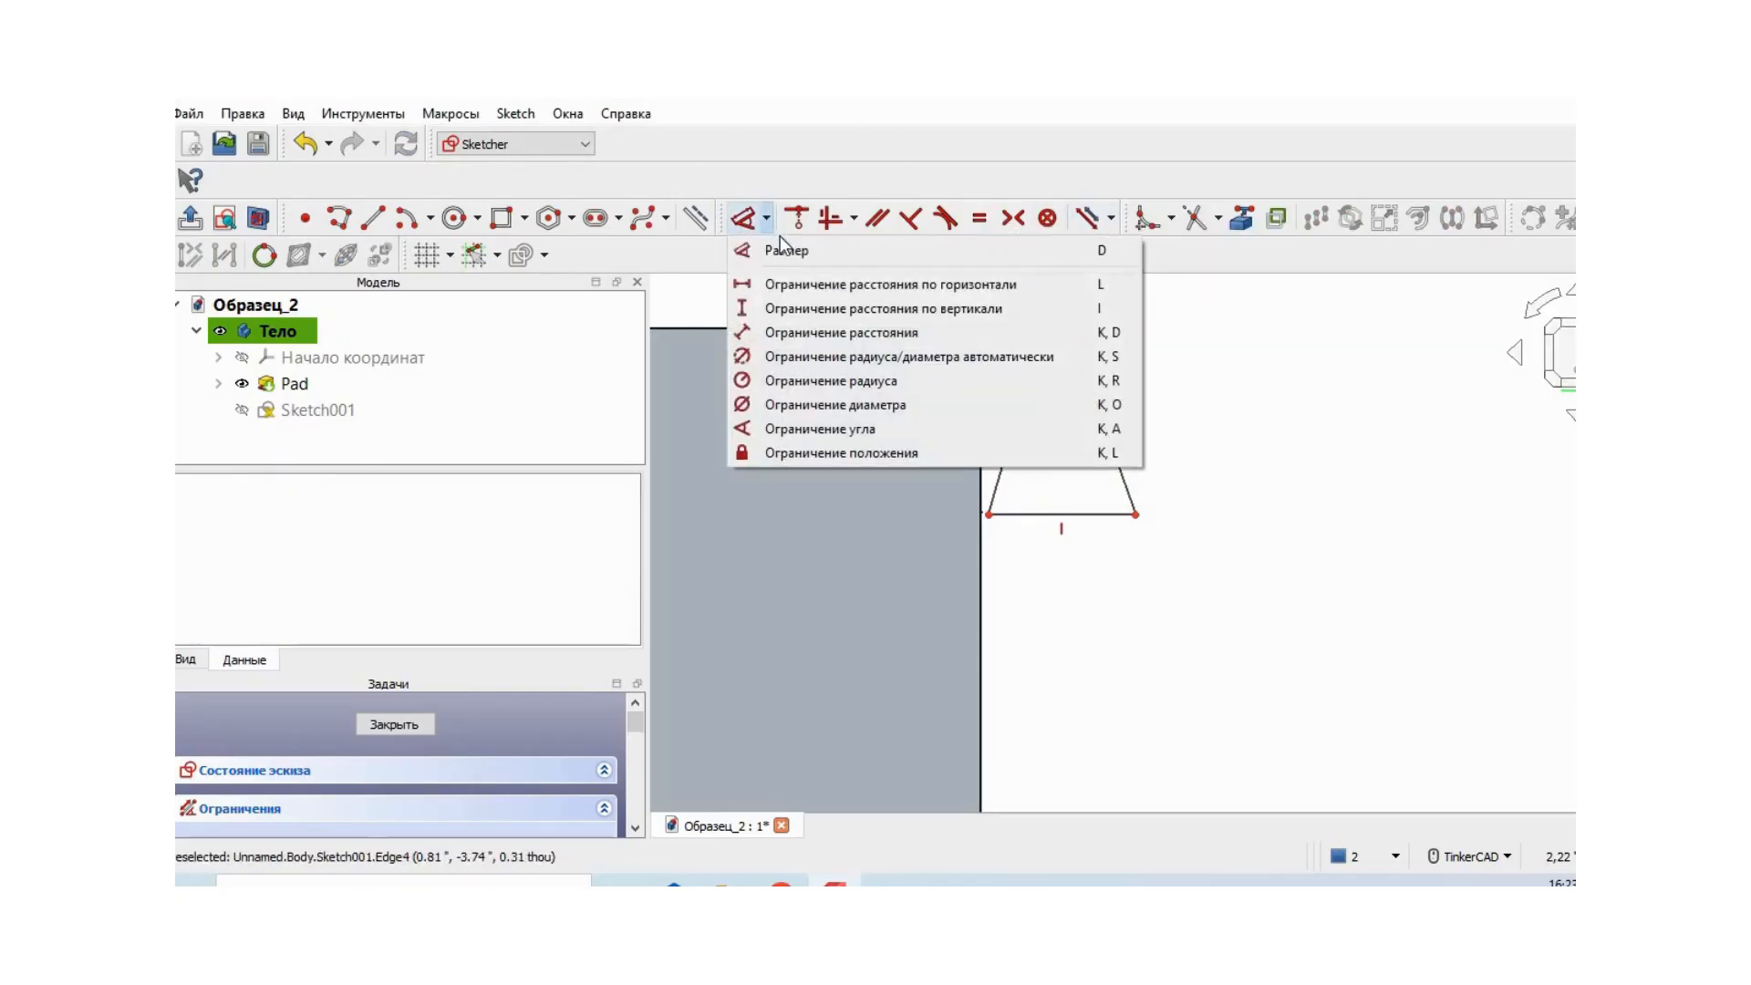
{"action": "left_click", "coordinate": [791, 252]}
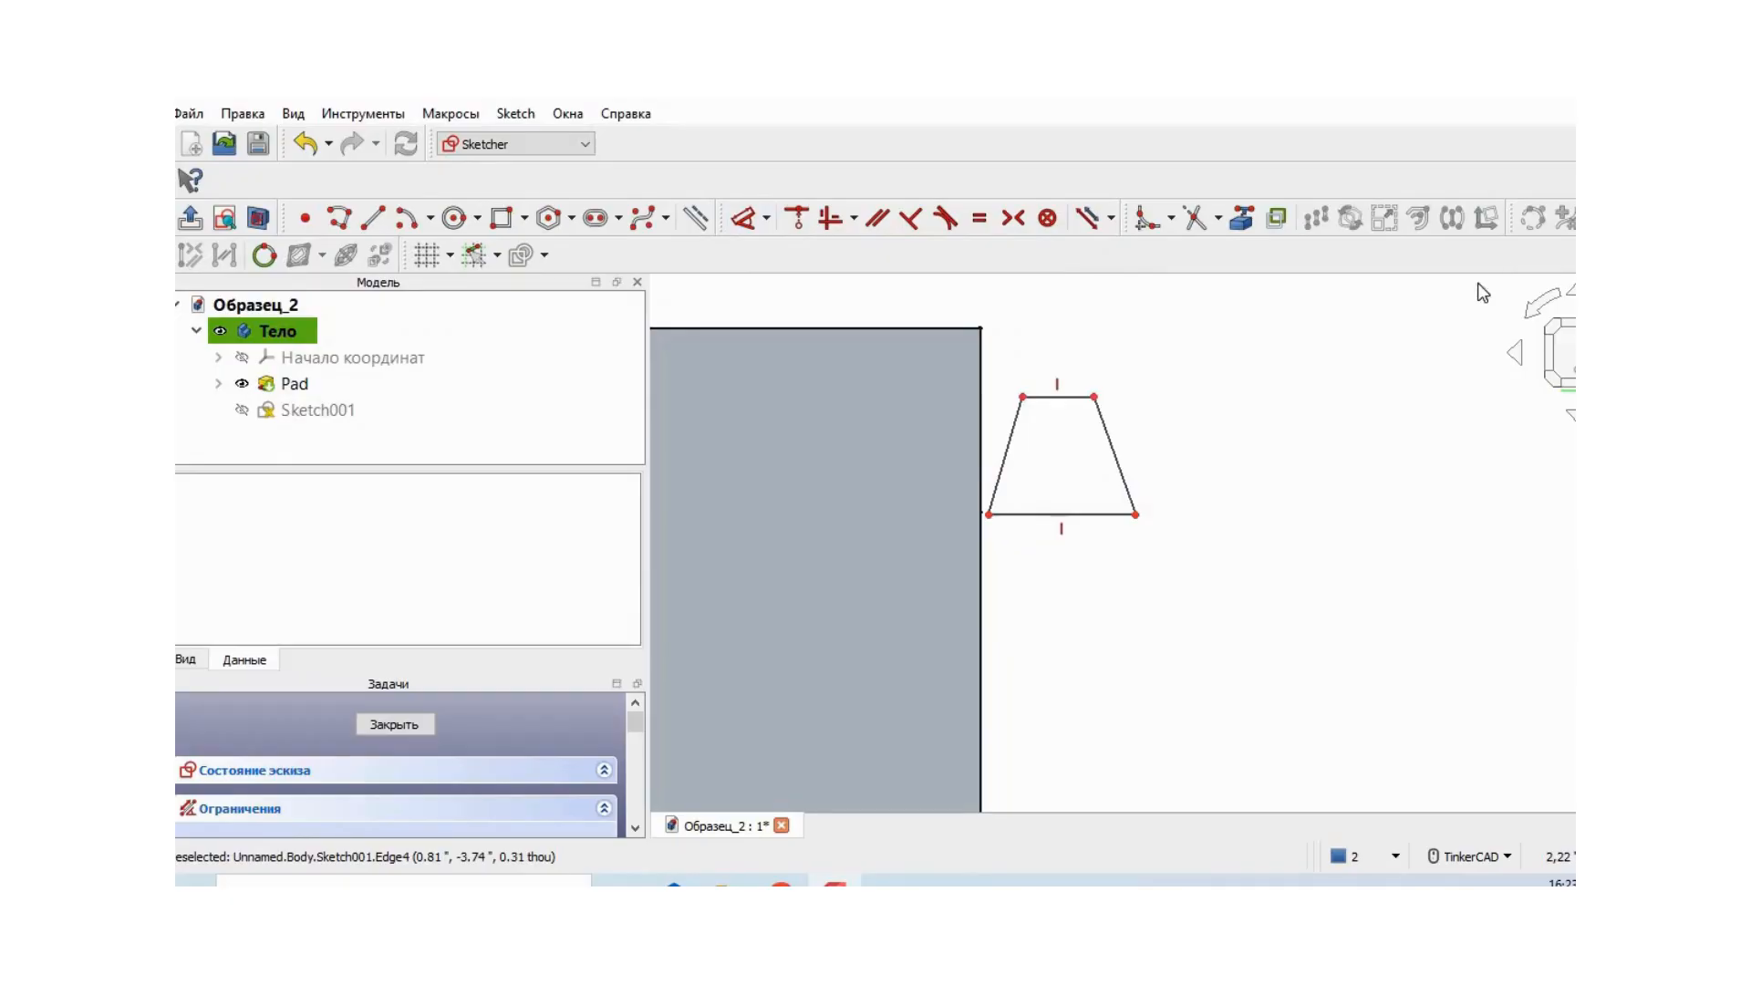
{"action": "left_click", "coordinate": [766, 219]}
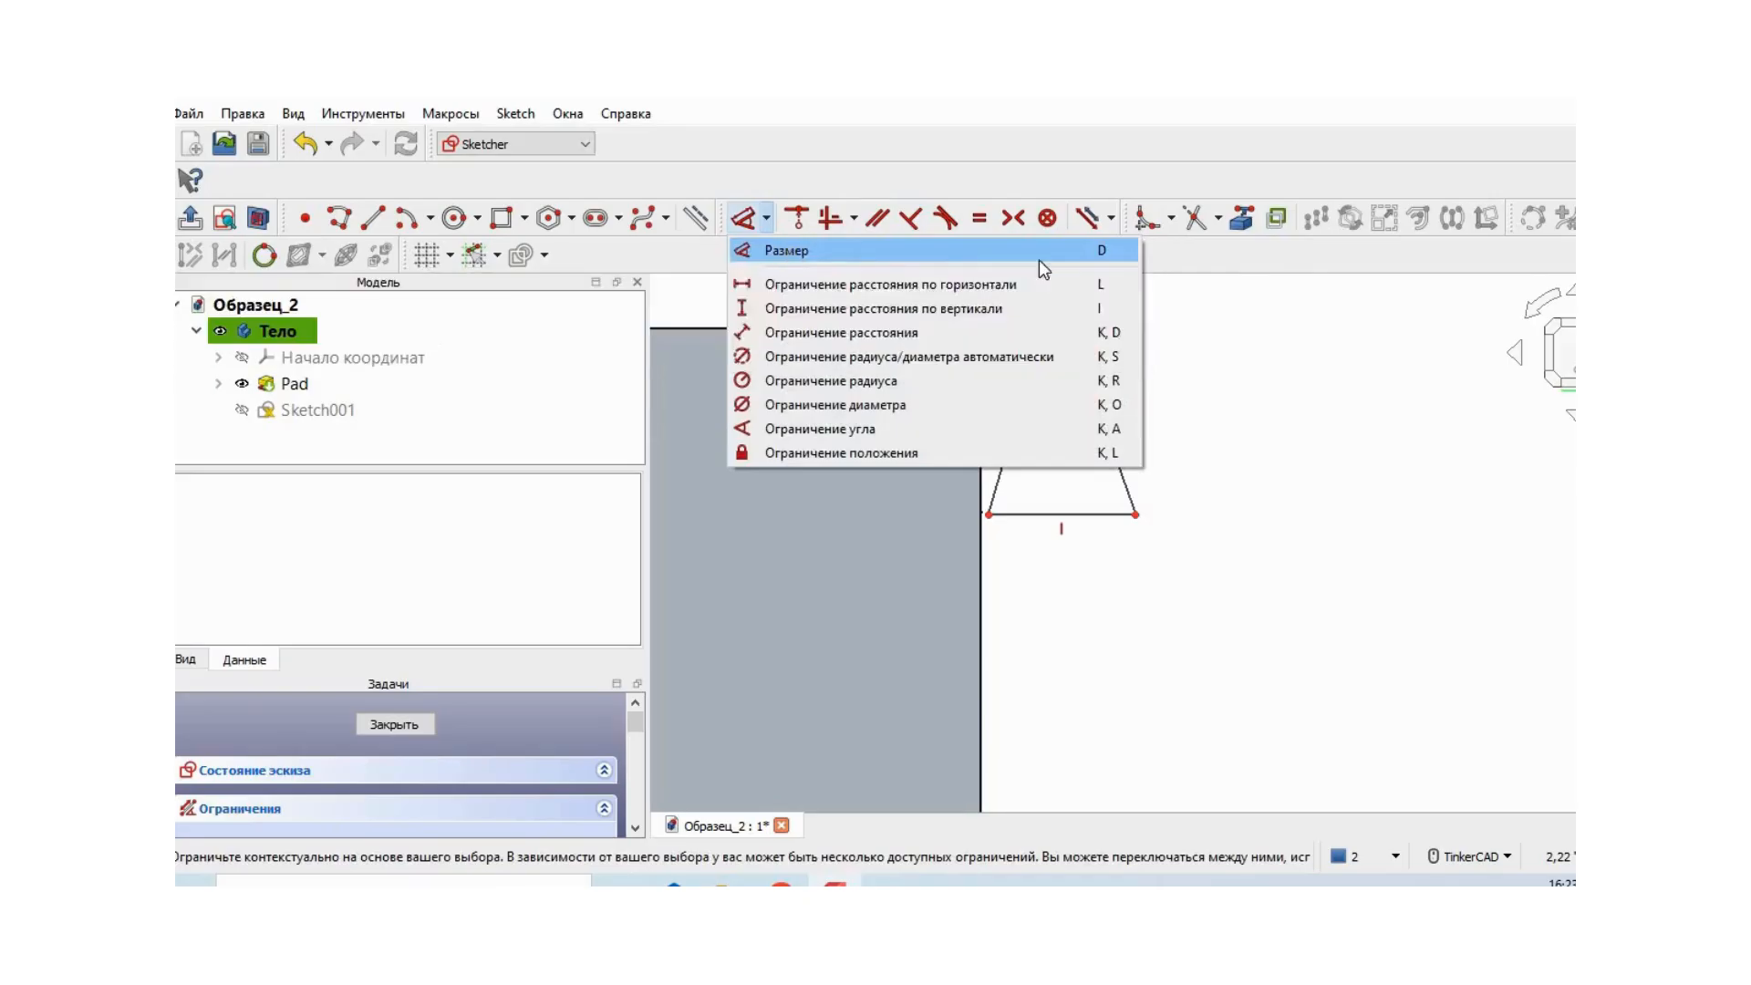
{"action": "left_click", "coordinate": [784, 242]}
{"action": "left_click", "coordinate": [1069, 390]}
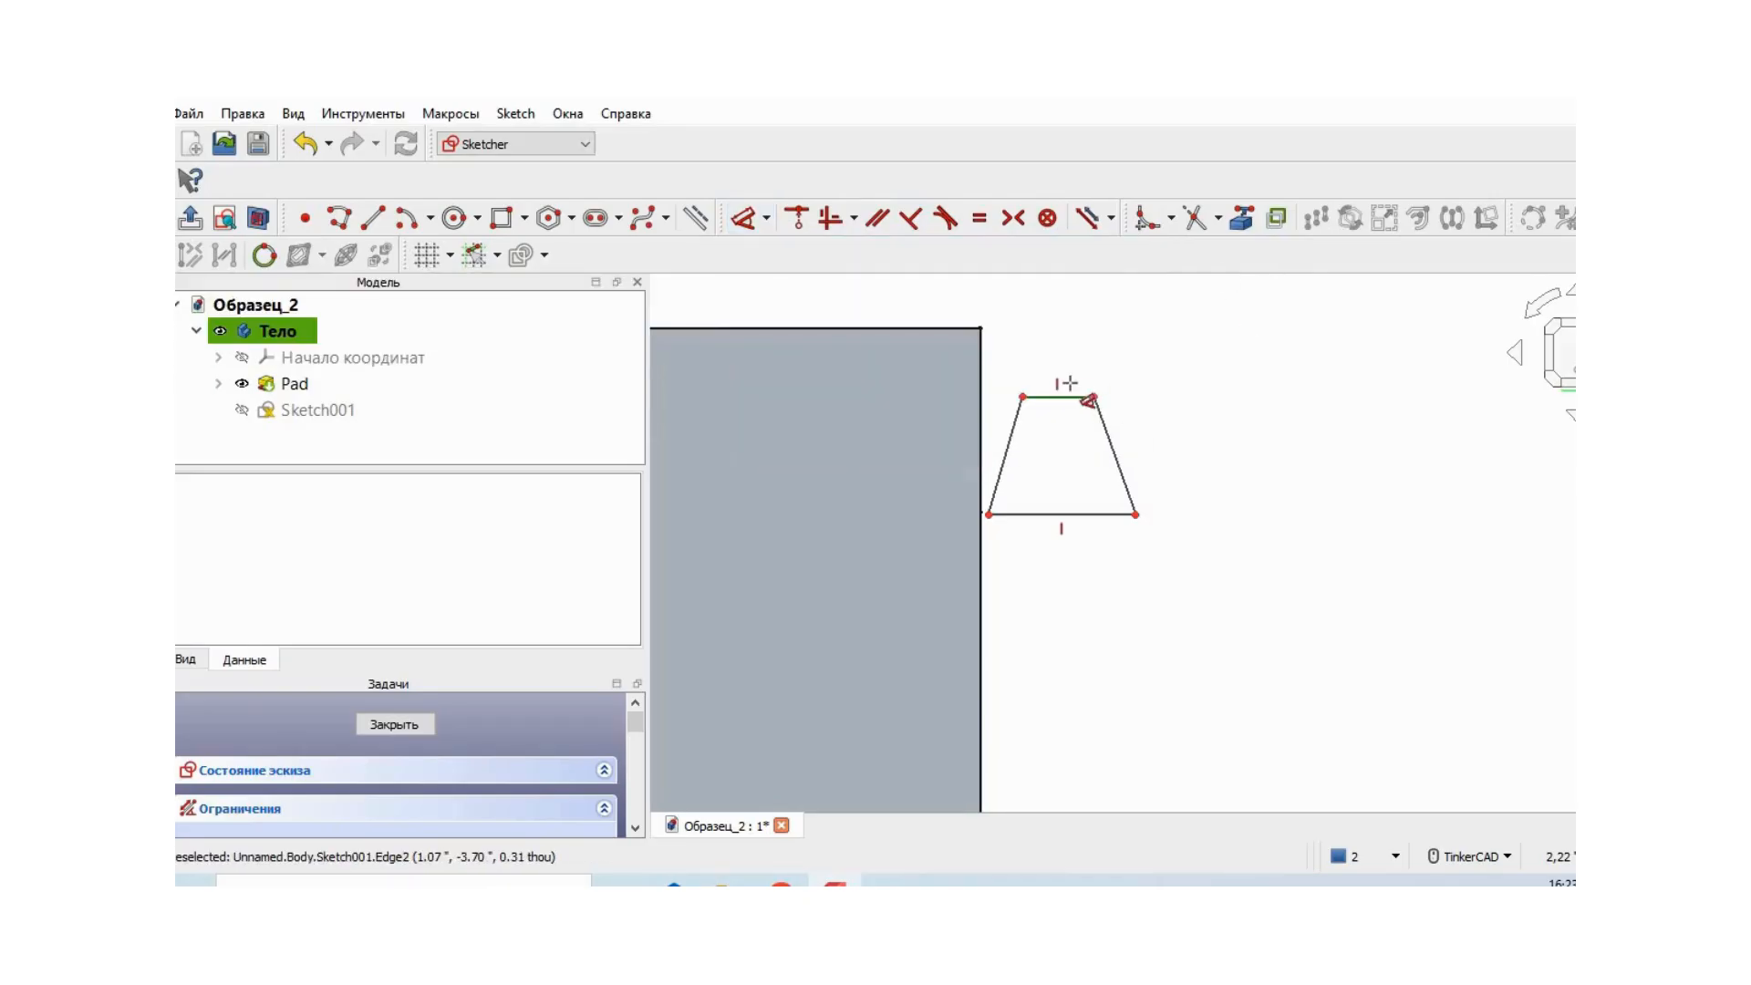
{"action": "left_click", "coordinate": [1071, 320]}
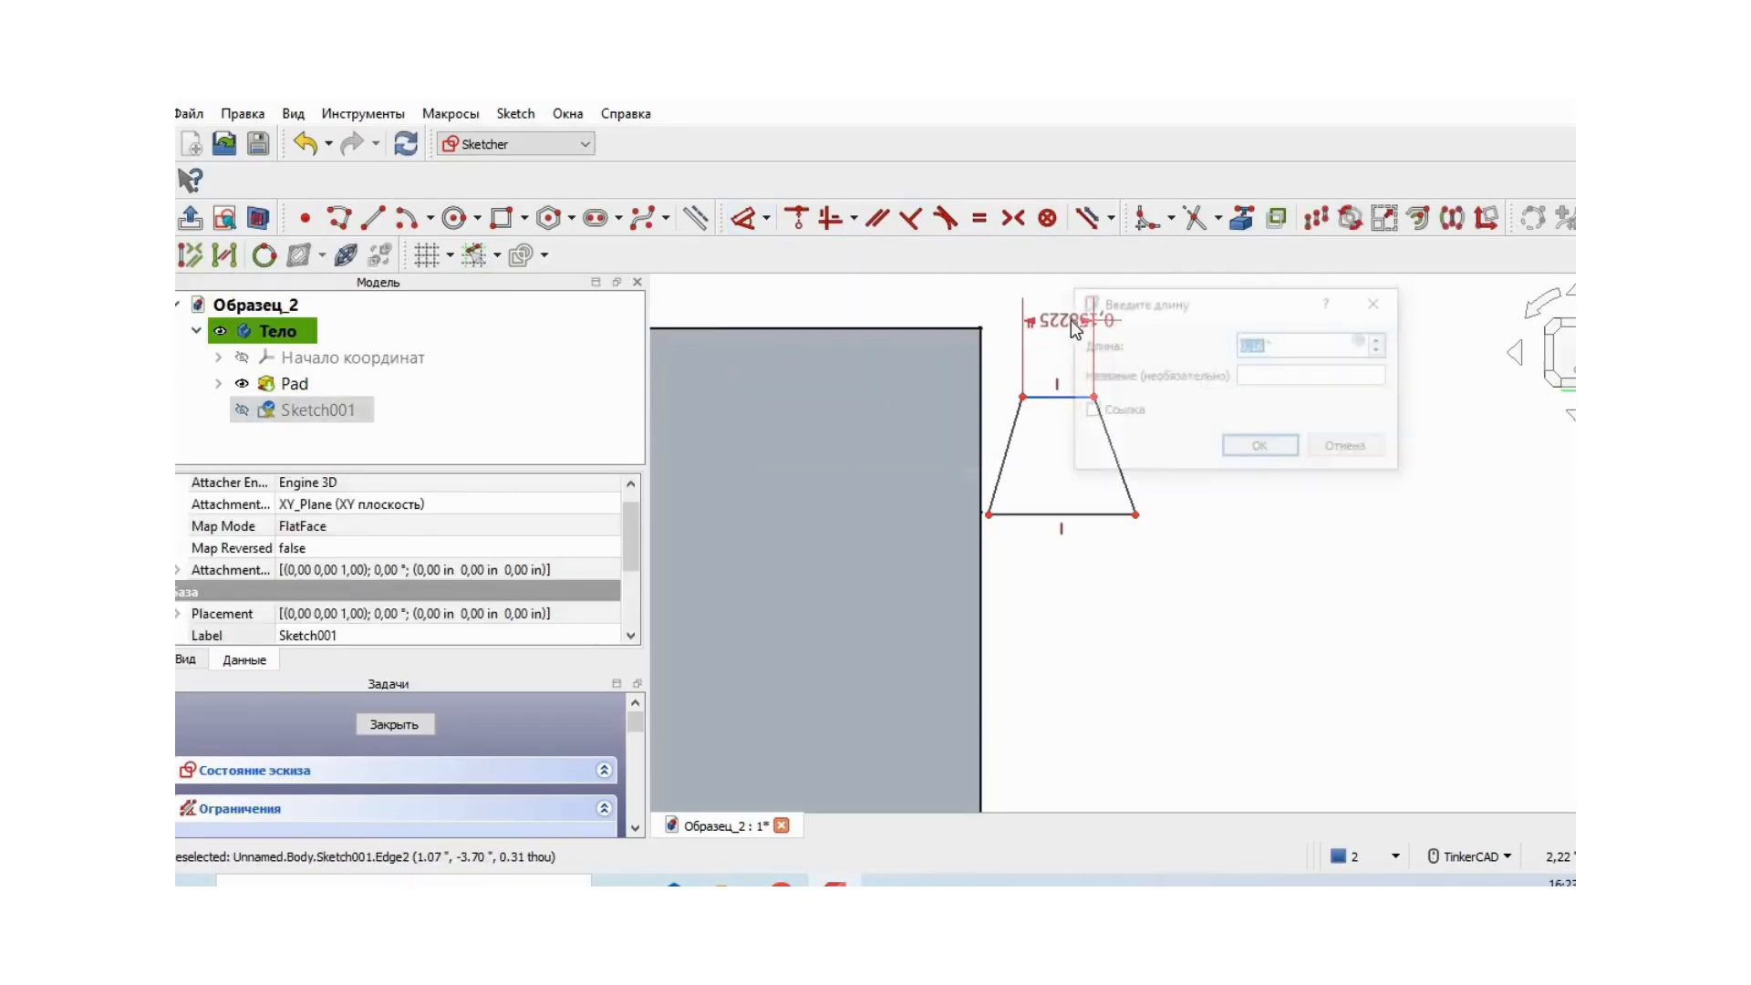
{"action": "left_click", "coordinate": [1290, 452]}
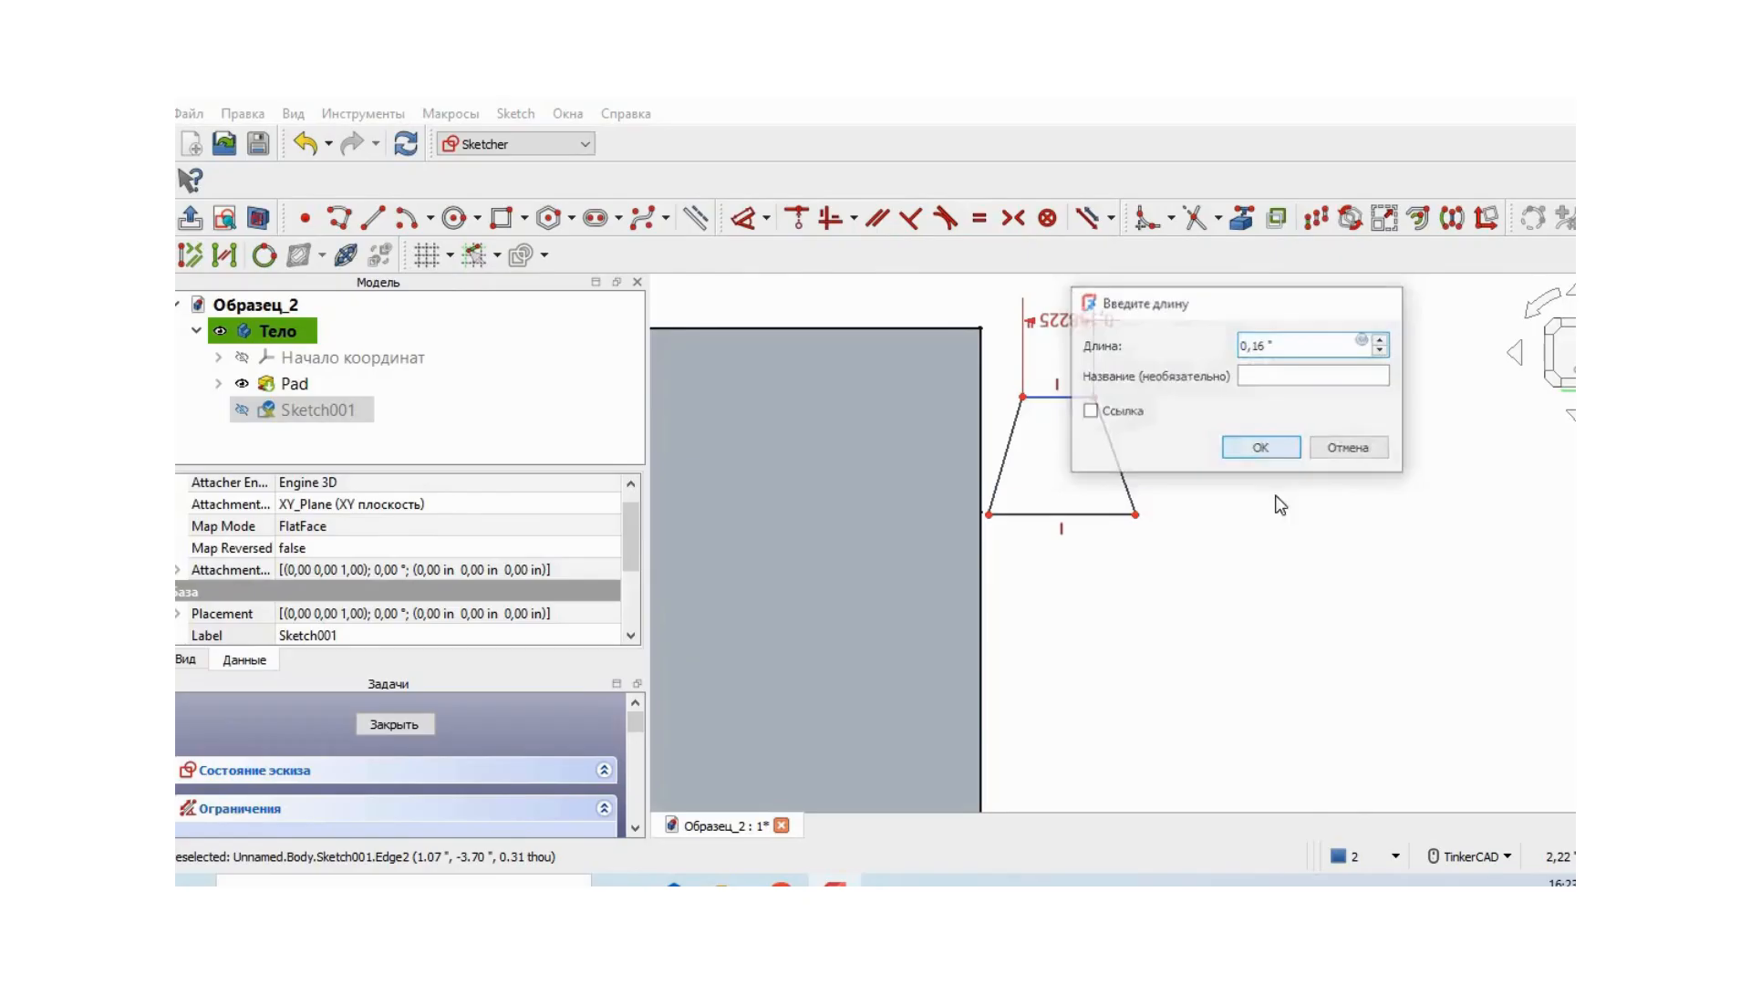
- Dimension the trapezoid's long base to 0.33 in and its height to 0.26 in
{"action": "left_click", "coordinate": [1104, 522]}
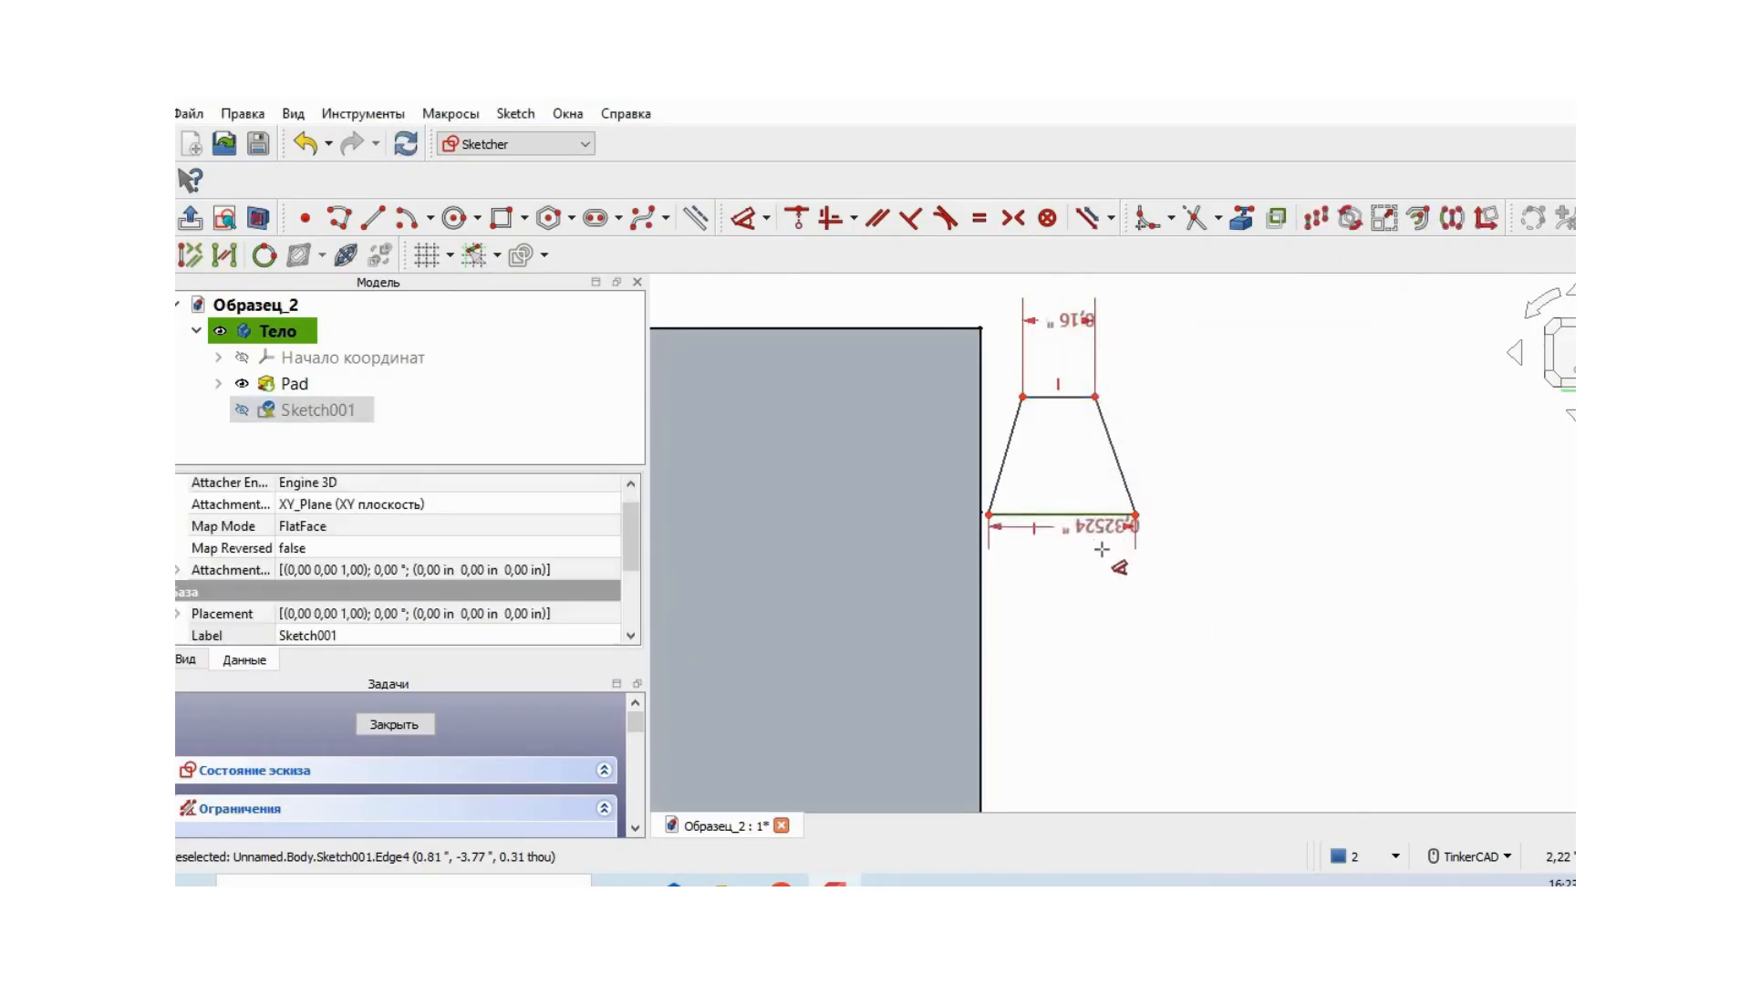
{"action": "left_click", "coordinate": [1097, 598]}
{"action": "type", "text": "0,33"}
{"action": "left_click", "coordinate": [1291, 715]}
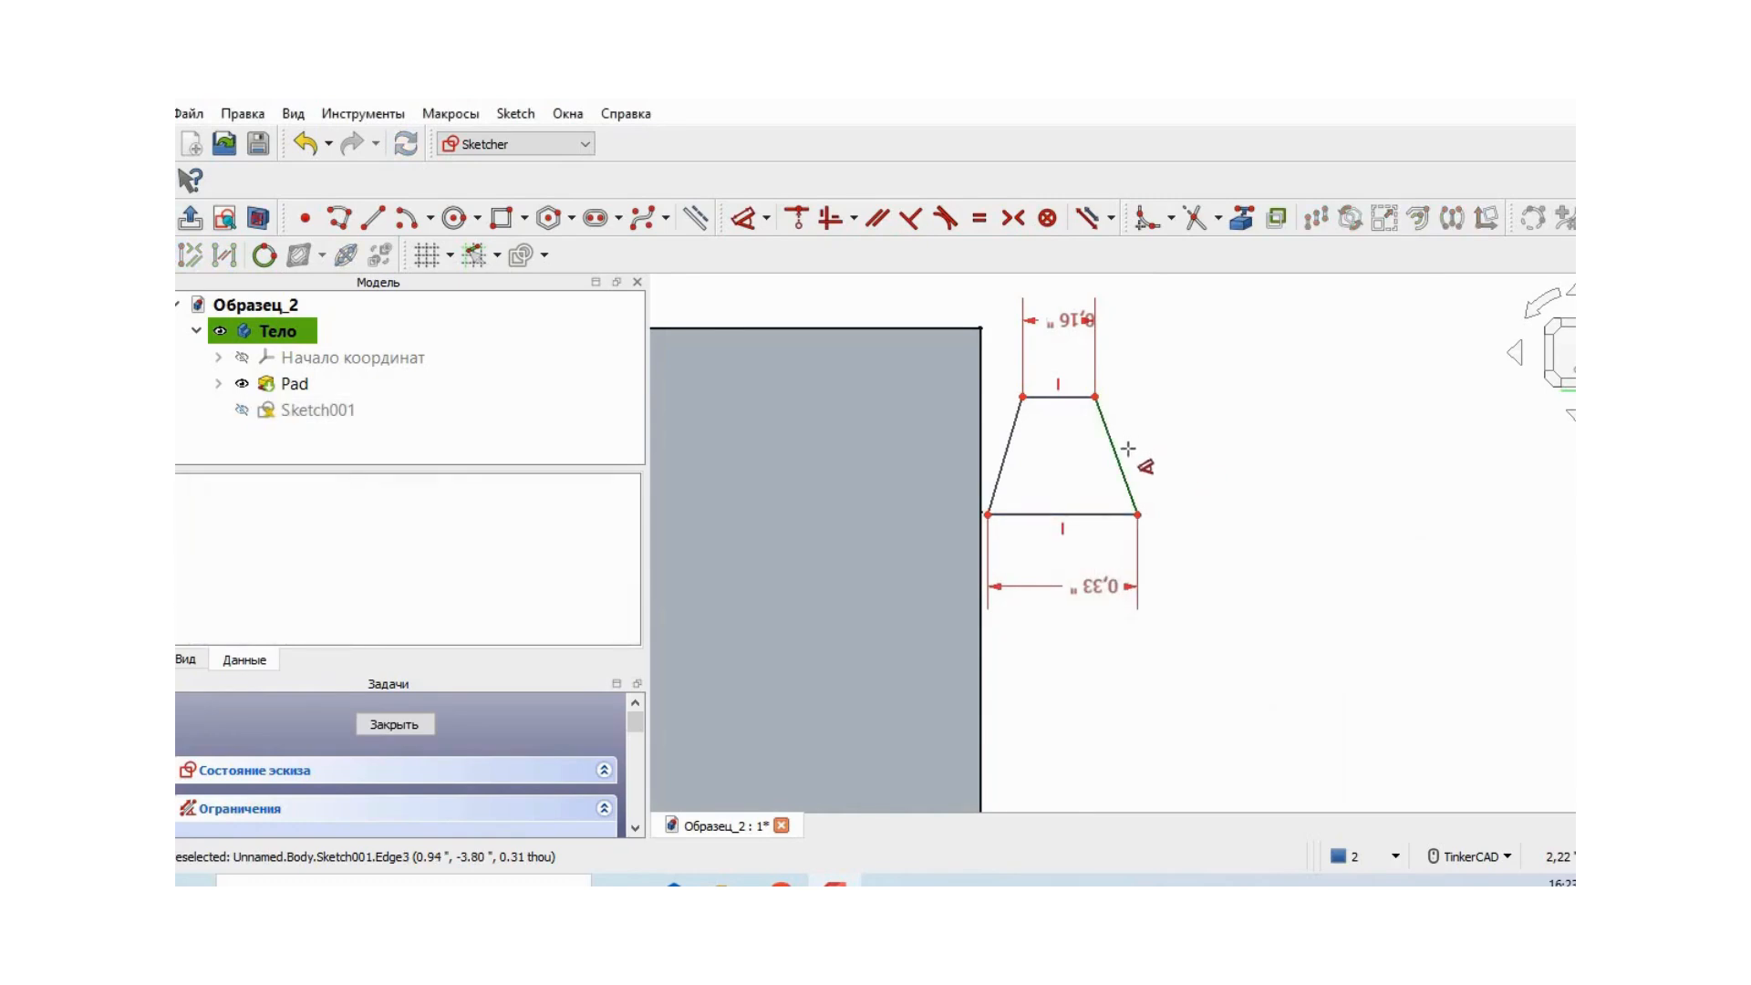
{"action": "left_click", "coordinate": [1128, 449]}
{"action": "left_click", "coordinate": [1277, 447]}
{"action": "type", "text": "0,26"}
{"action": "left_click", "coordinate": [1462, 560]}
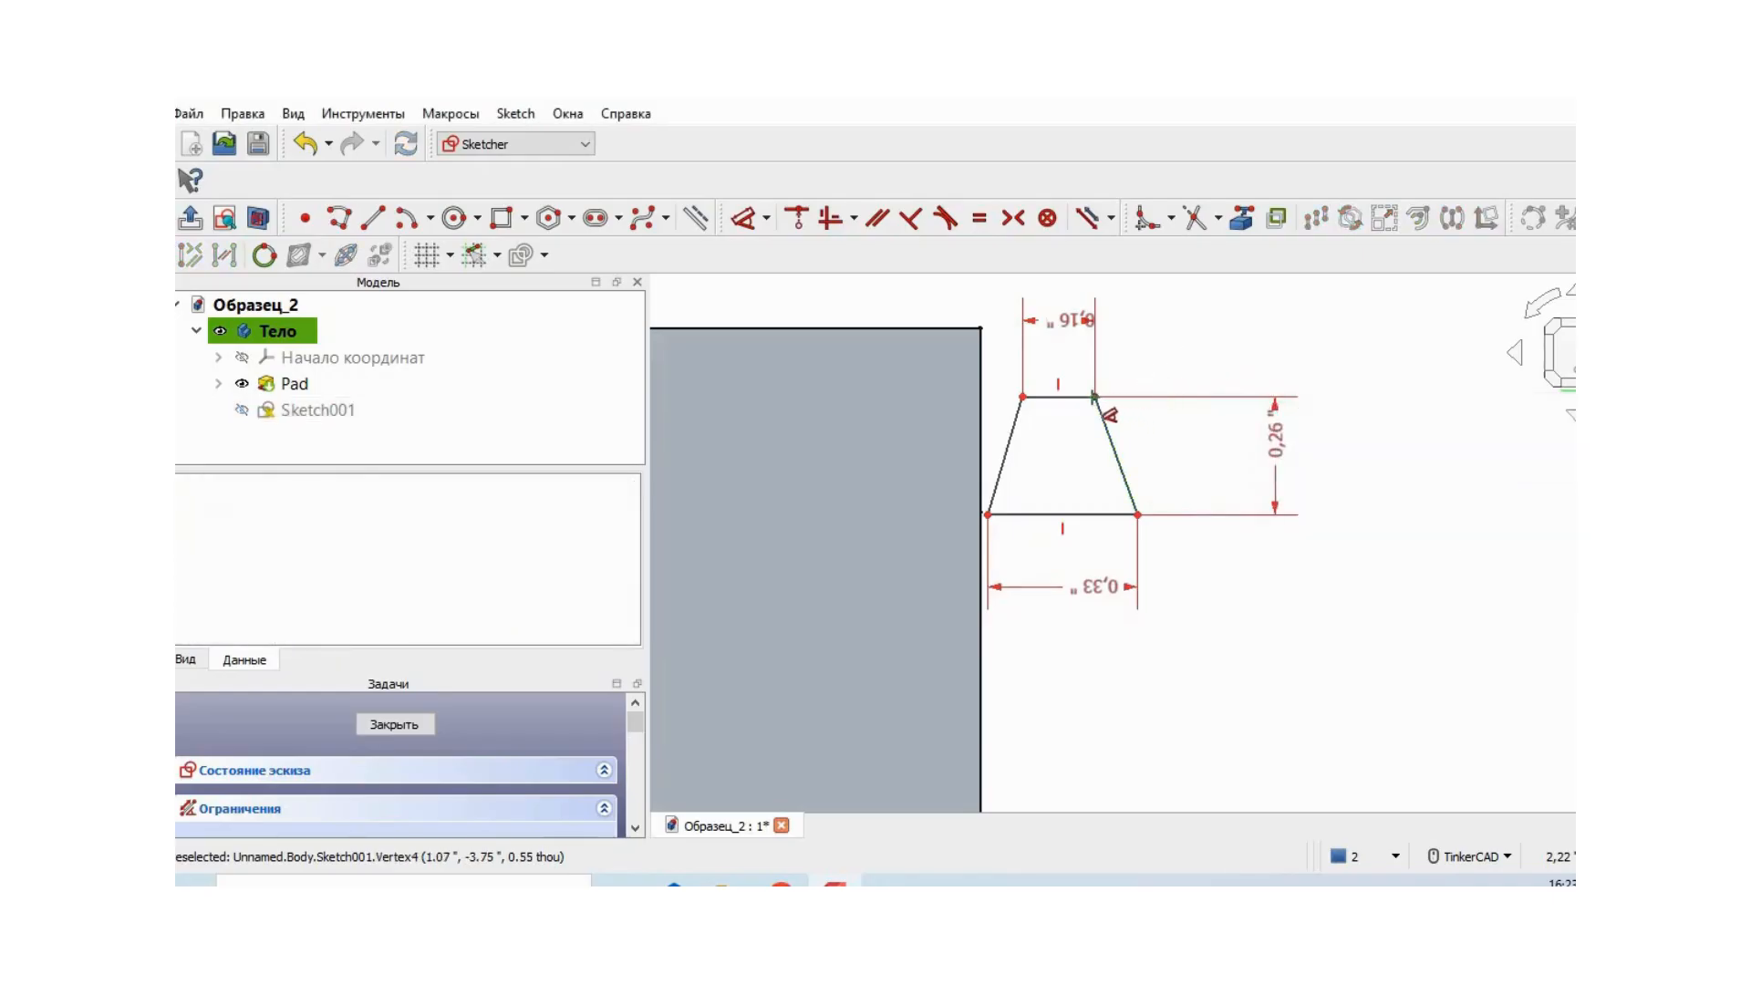
- Locate the trapezoid from the origin: short edge 1.07 in off the tube axis, base vertex nearest the tube 3.52 in along it
{"action": "left_click", "coordinate": [1094, 397]}
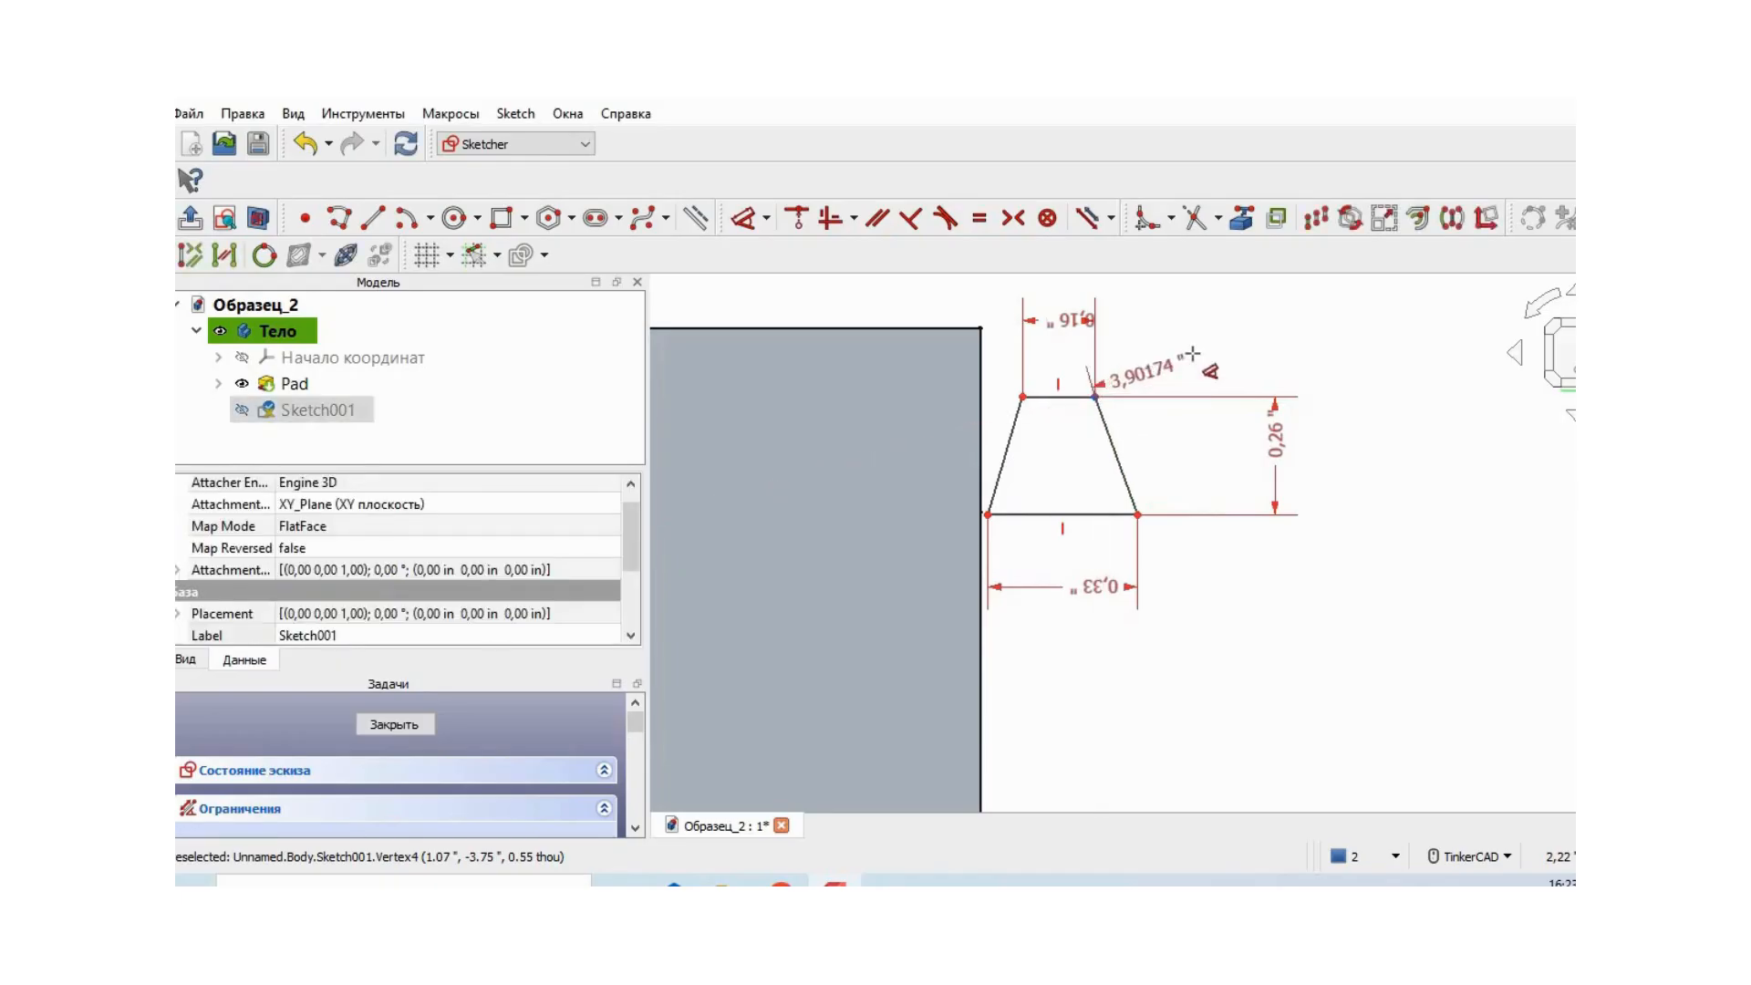
{"action": "left_click", "coordinate": [1415, 602]}
{"action": "left_click", "coordinate": [1522, 706]}
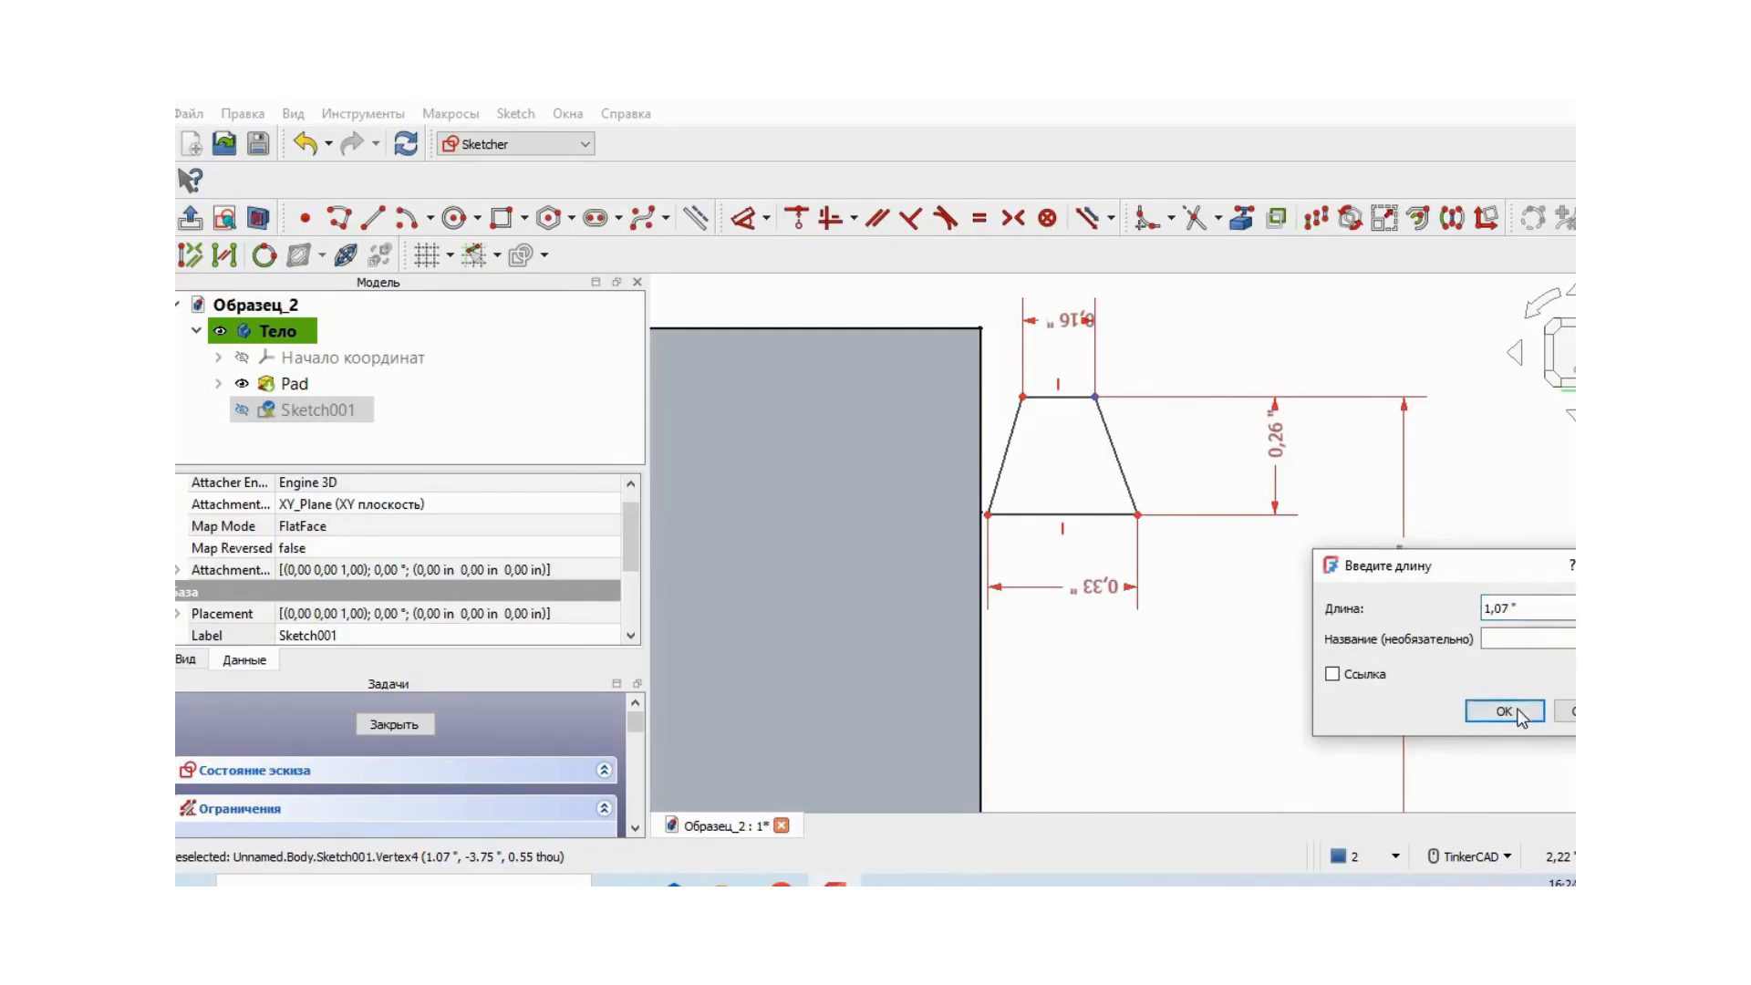
{"action": "left_click", "coordinate": [1521, 712]}
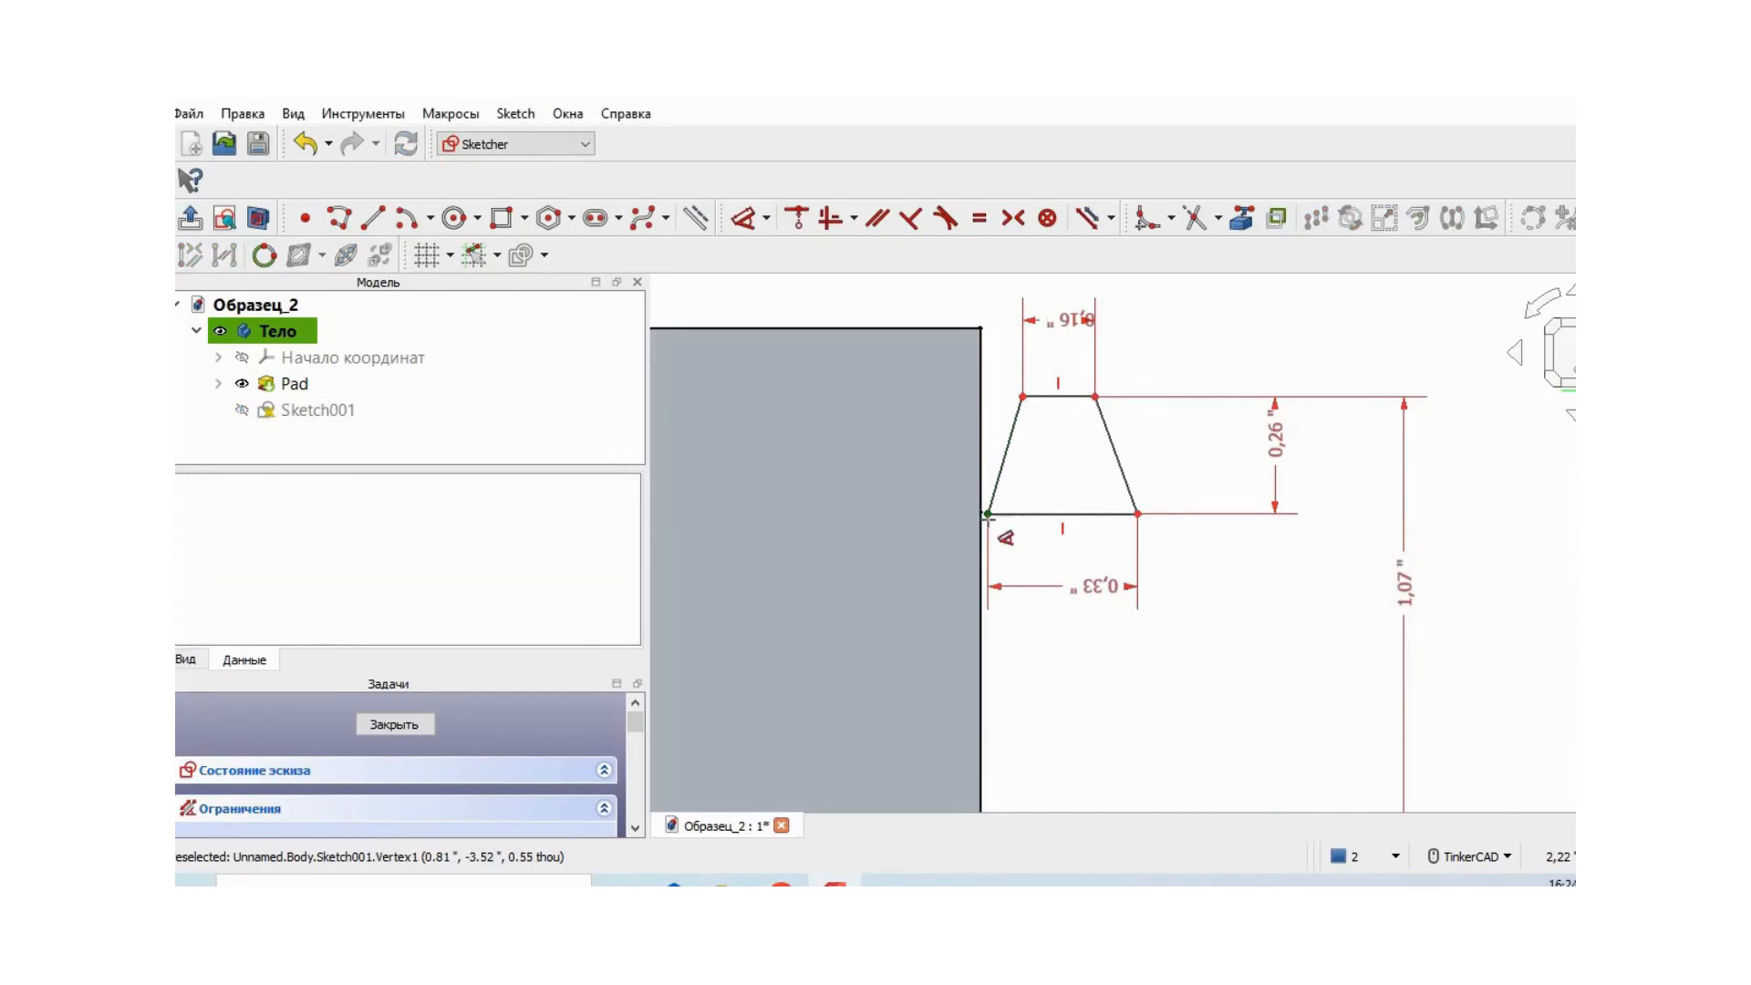
{"action": "left_click", "coordinate": [988, 515]}
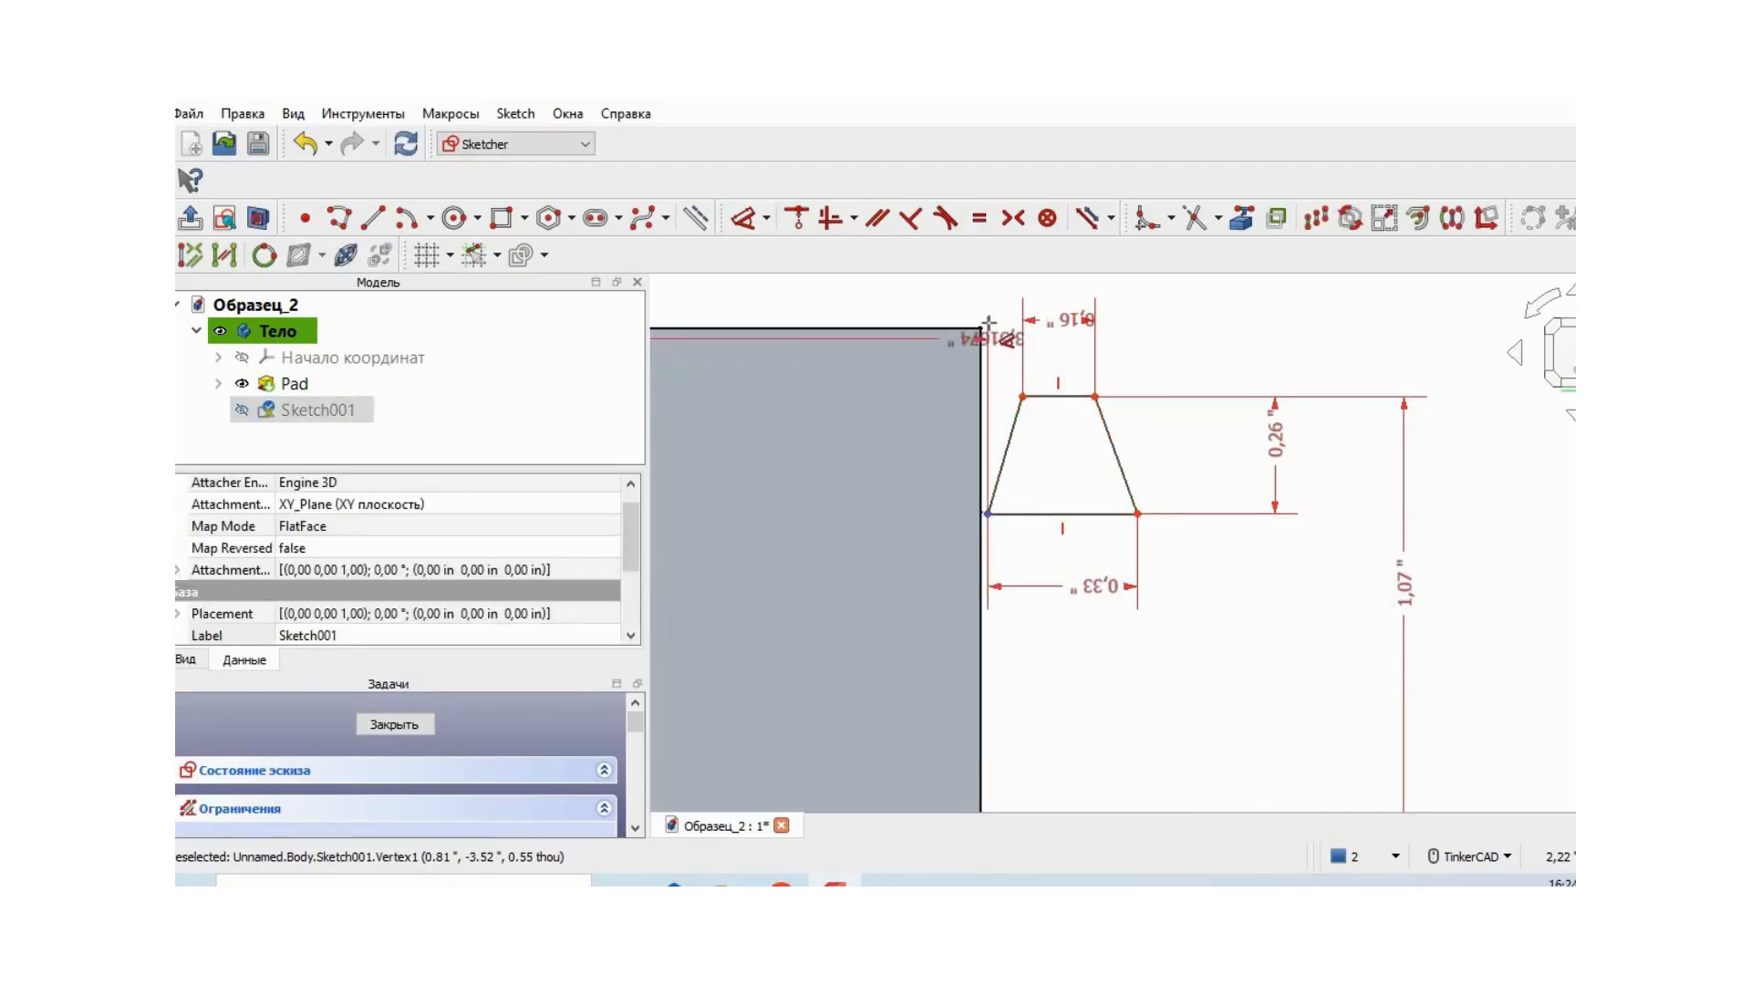
{"action": "left_click", "coordinate": [895, 306]}
{"action": "left_click", "coordinate": [1088, 439]}
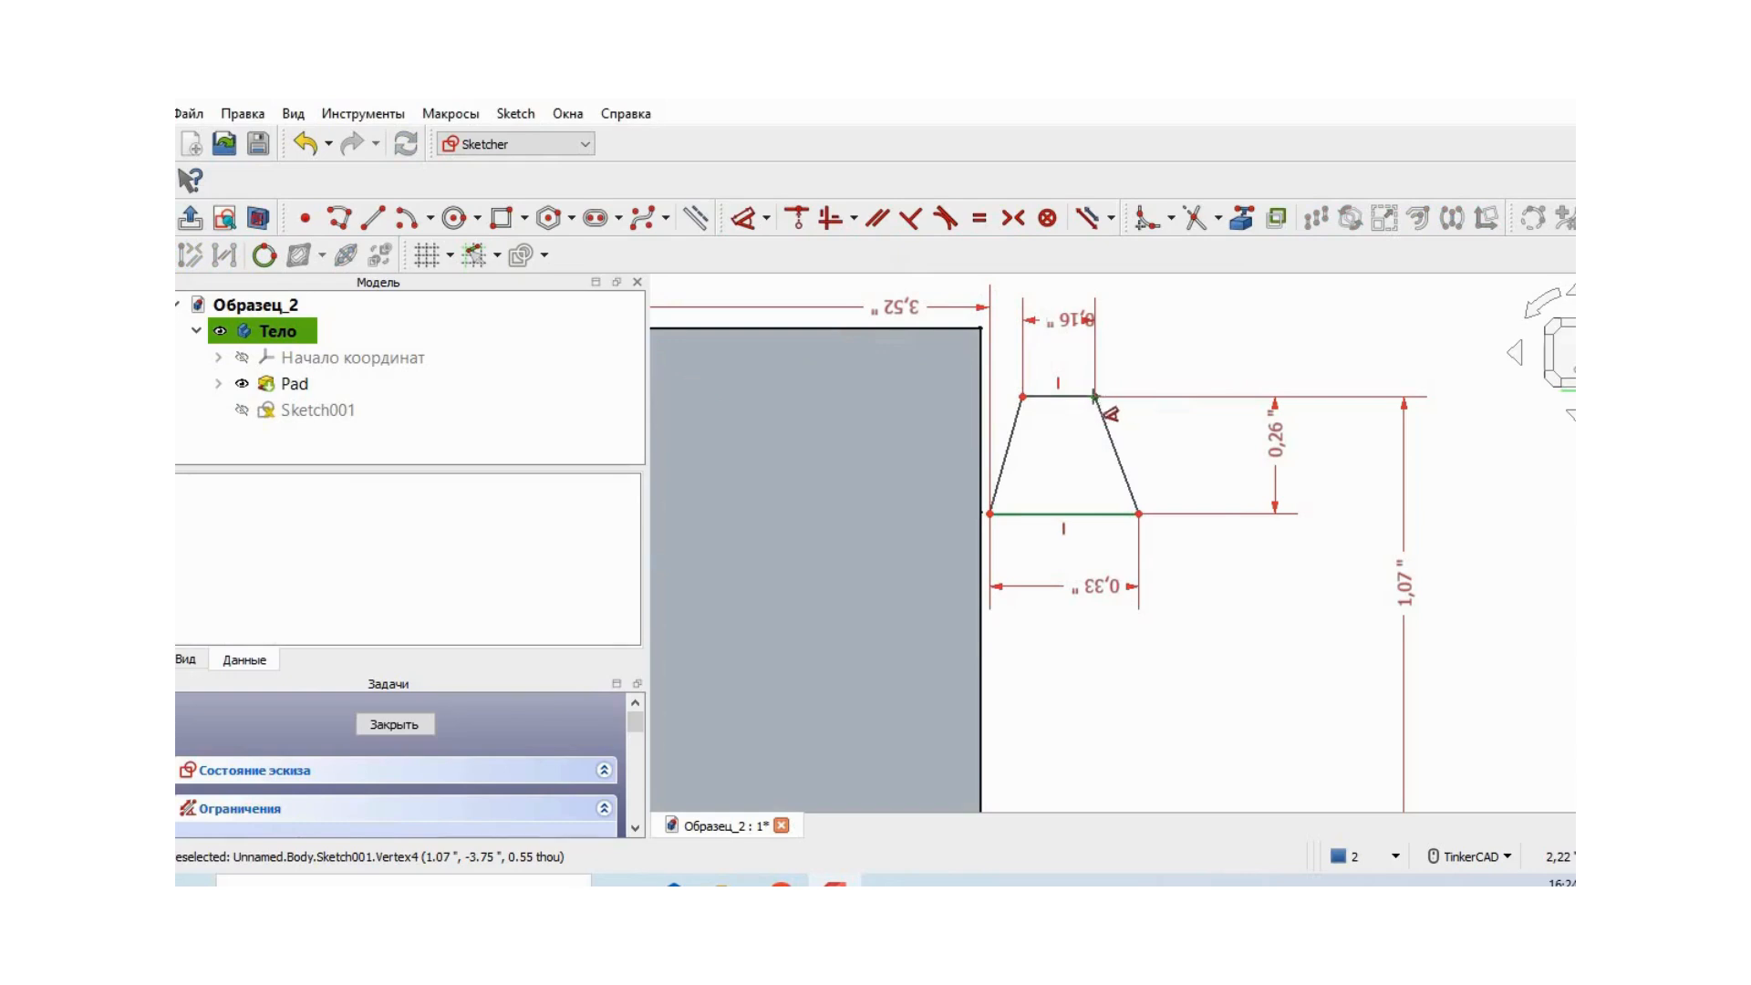
- Constrain the short edge's vertex farthest from the tube to 3.75 in along the axis and close the sketch
{"action": "left_click", "coordinate": [1095, 397]}
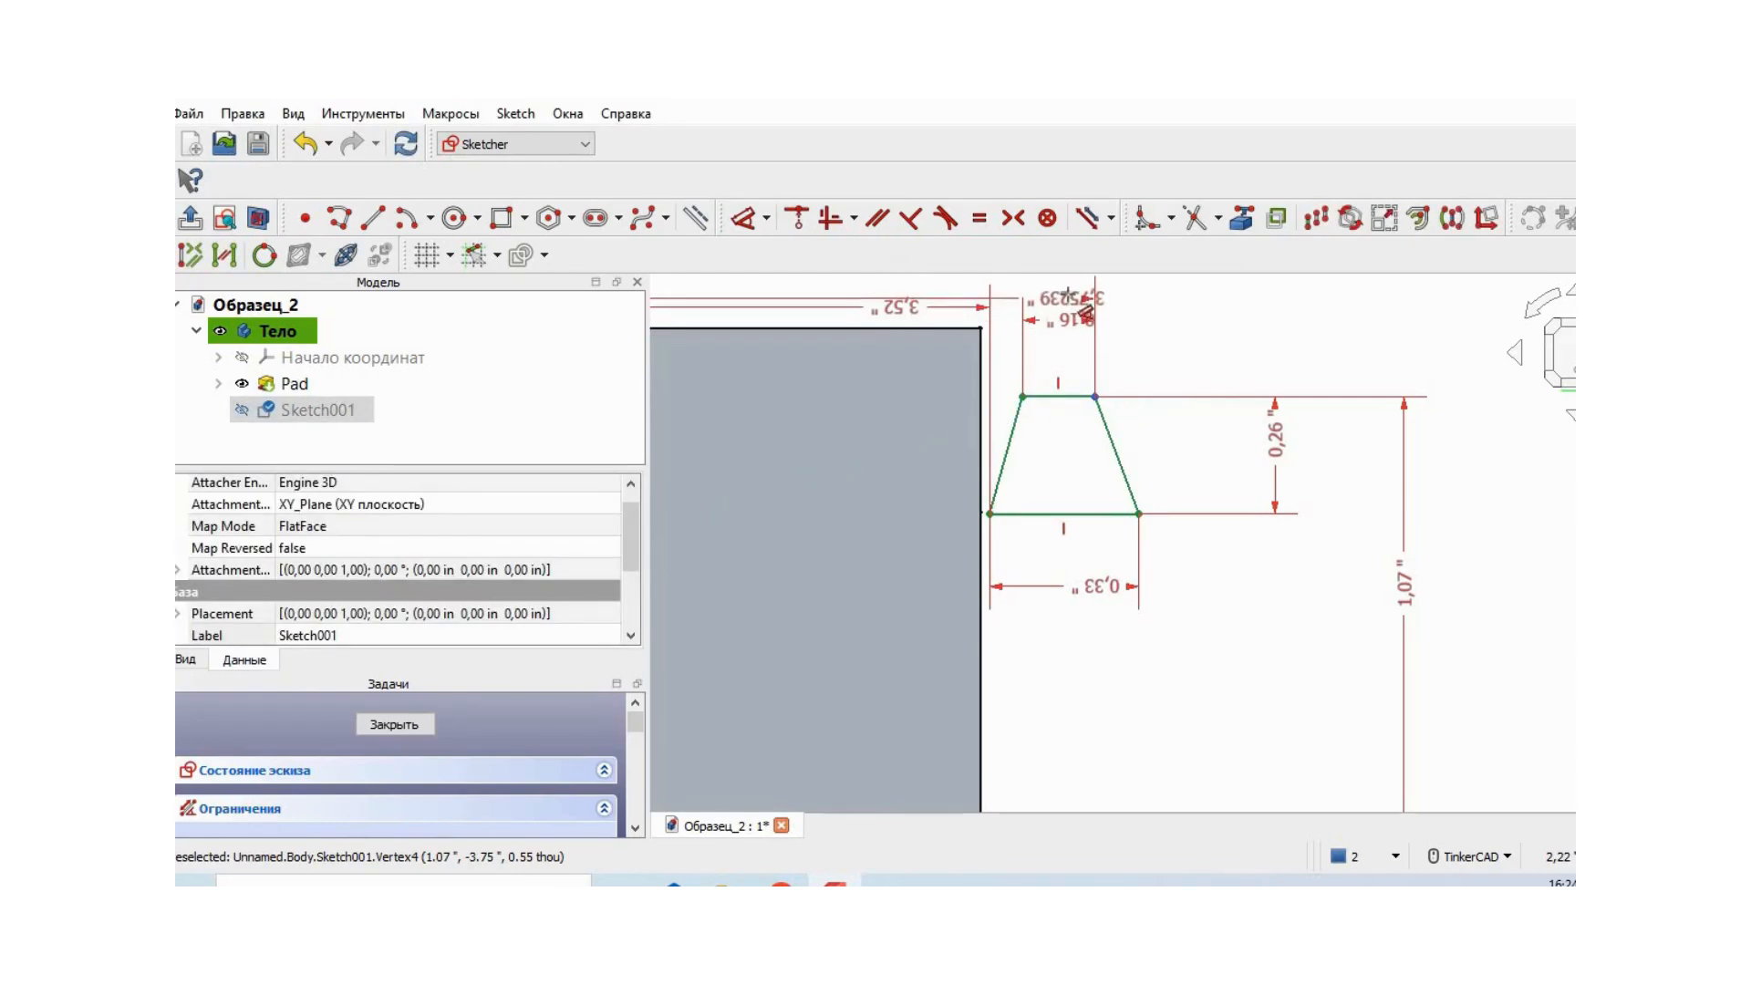
{"action": "left_click", "coordinate": [1085, 313]}
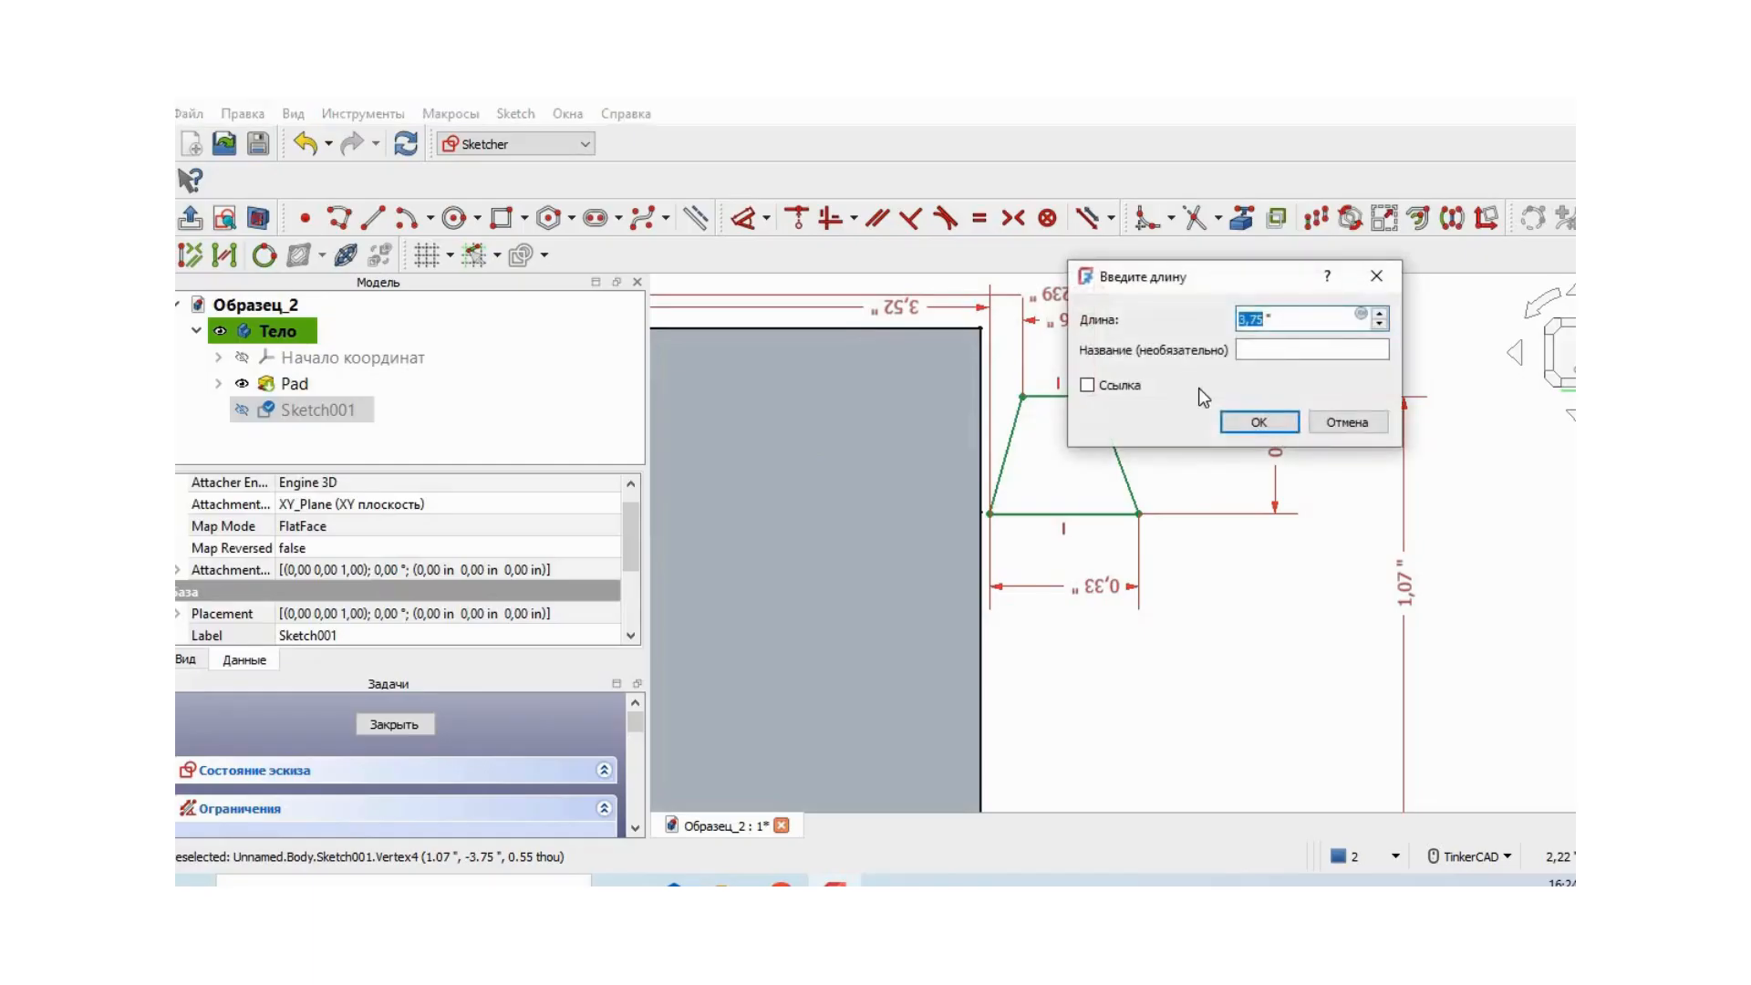
{"action": "left_click", "coordinate": [1263, 420]}
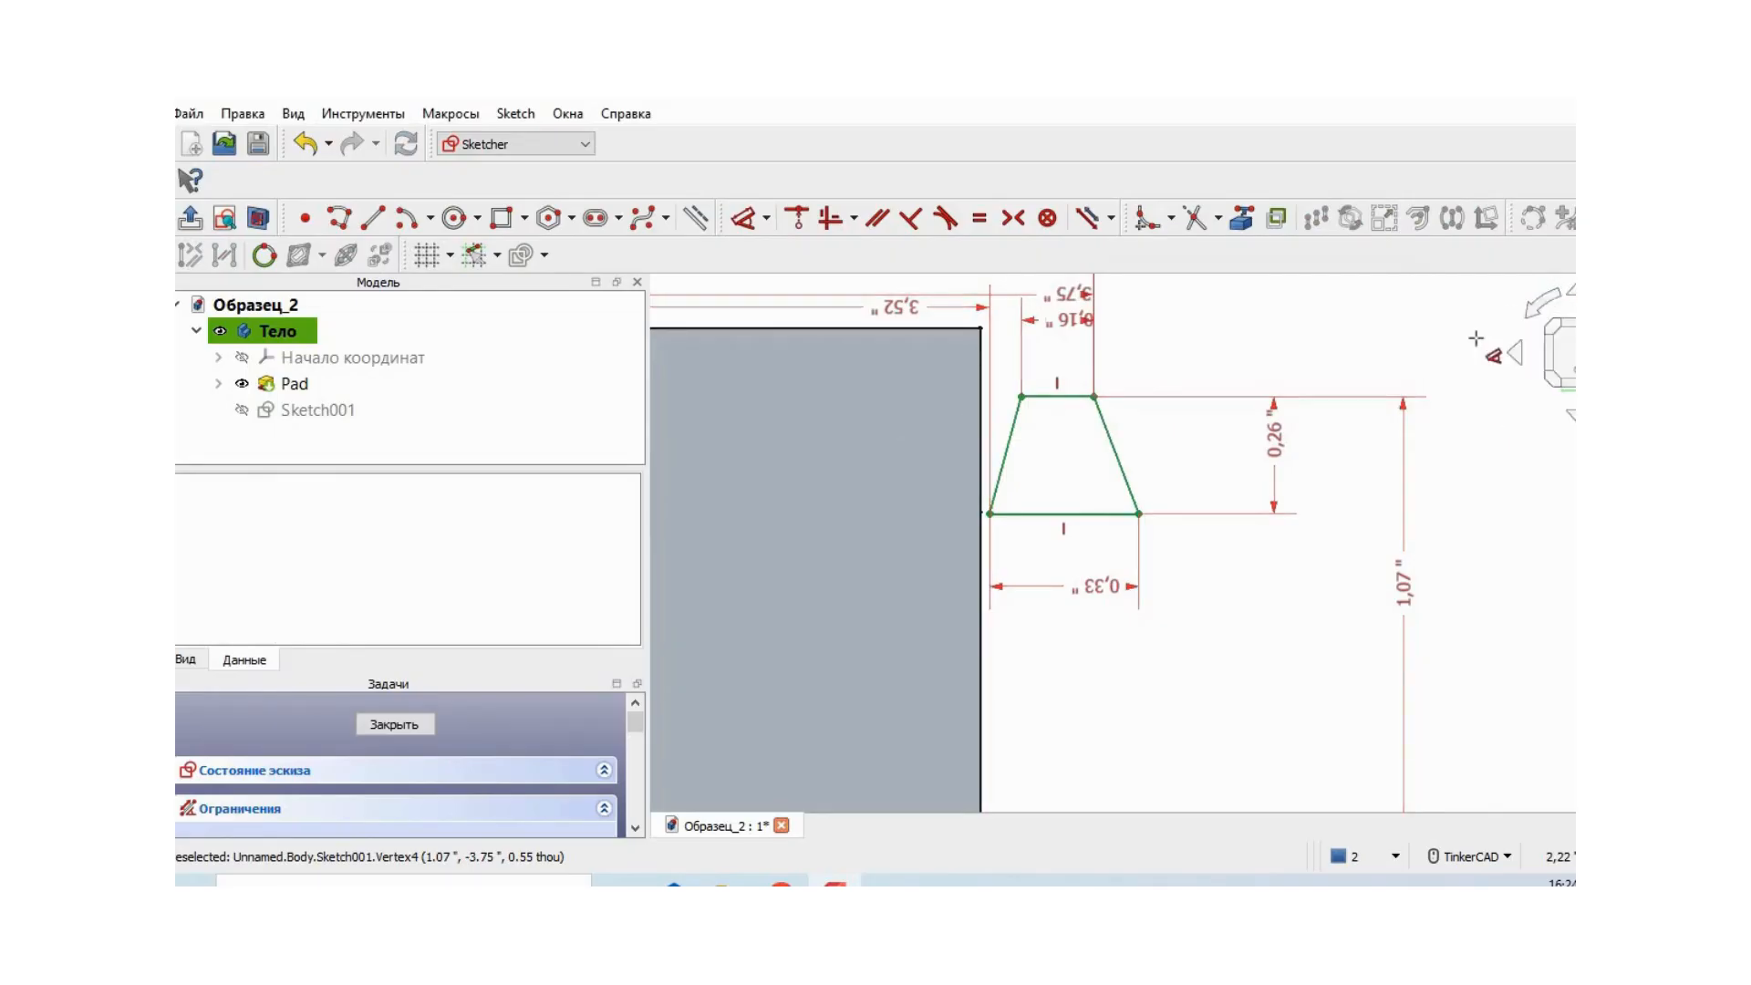
{"action": "key", "text": "Escape"}
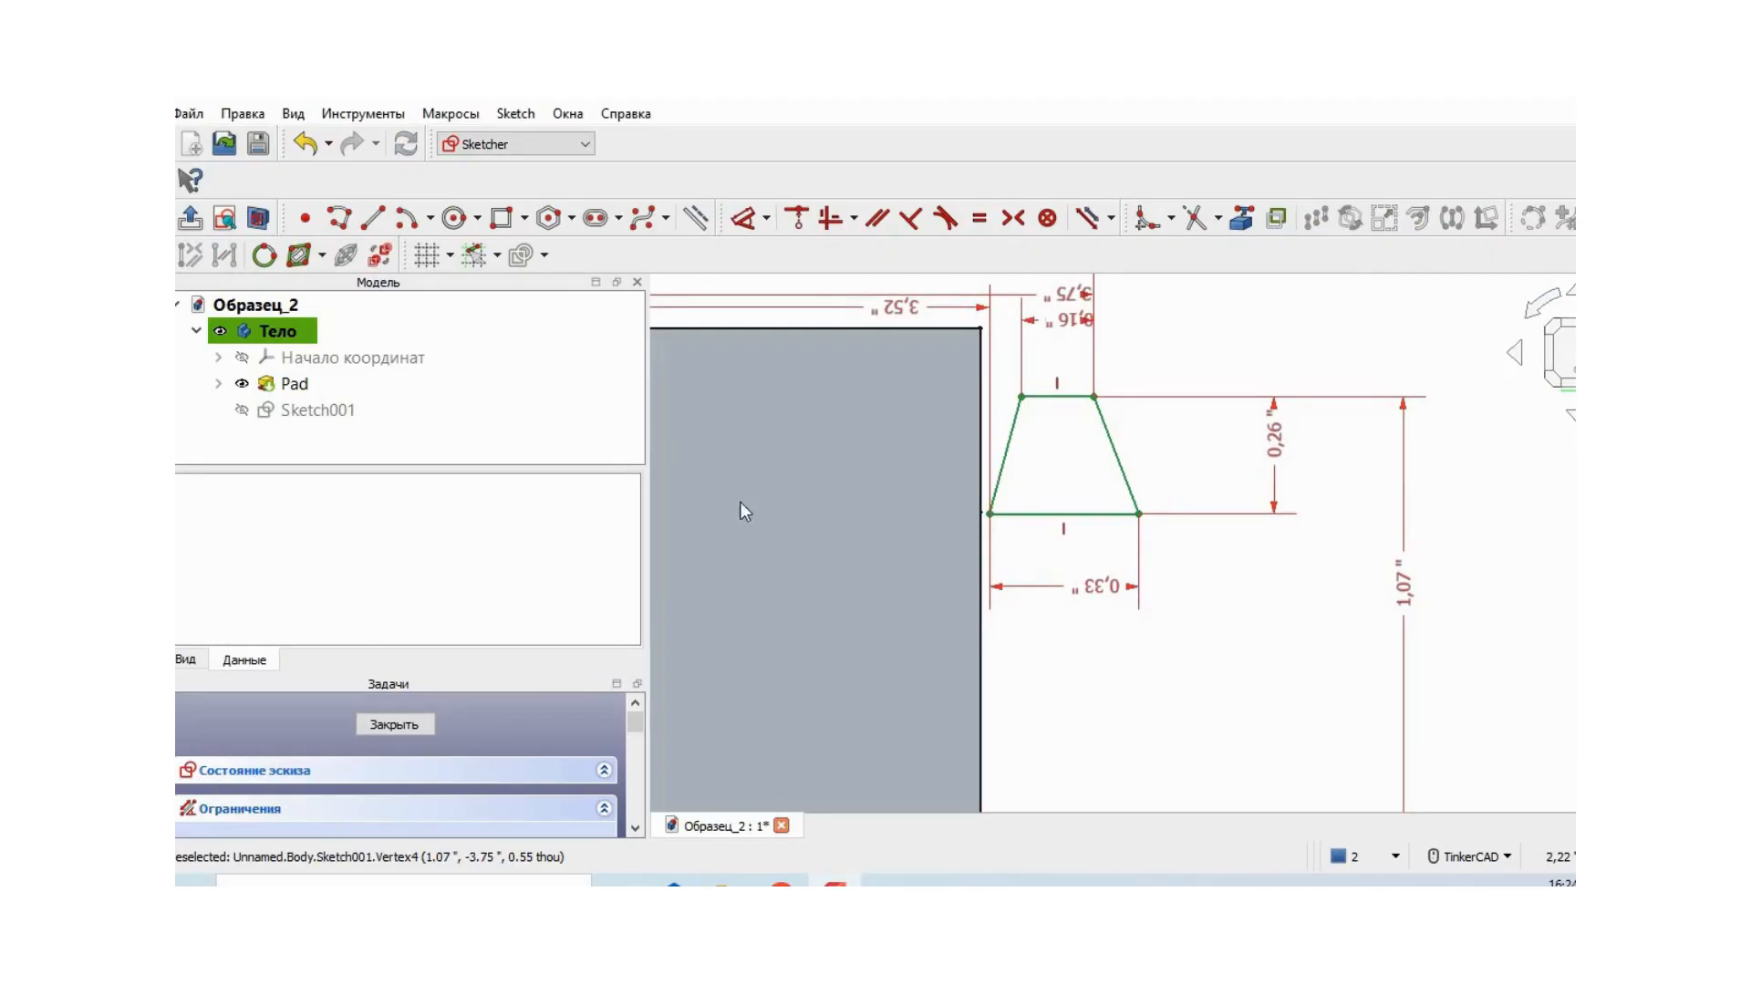
{"action": "left_click", "coordinate": [395, 725]}
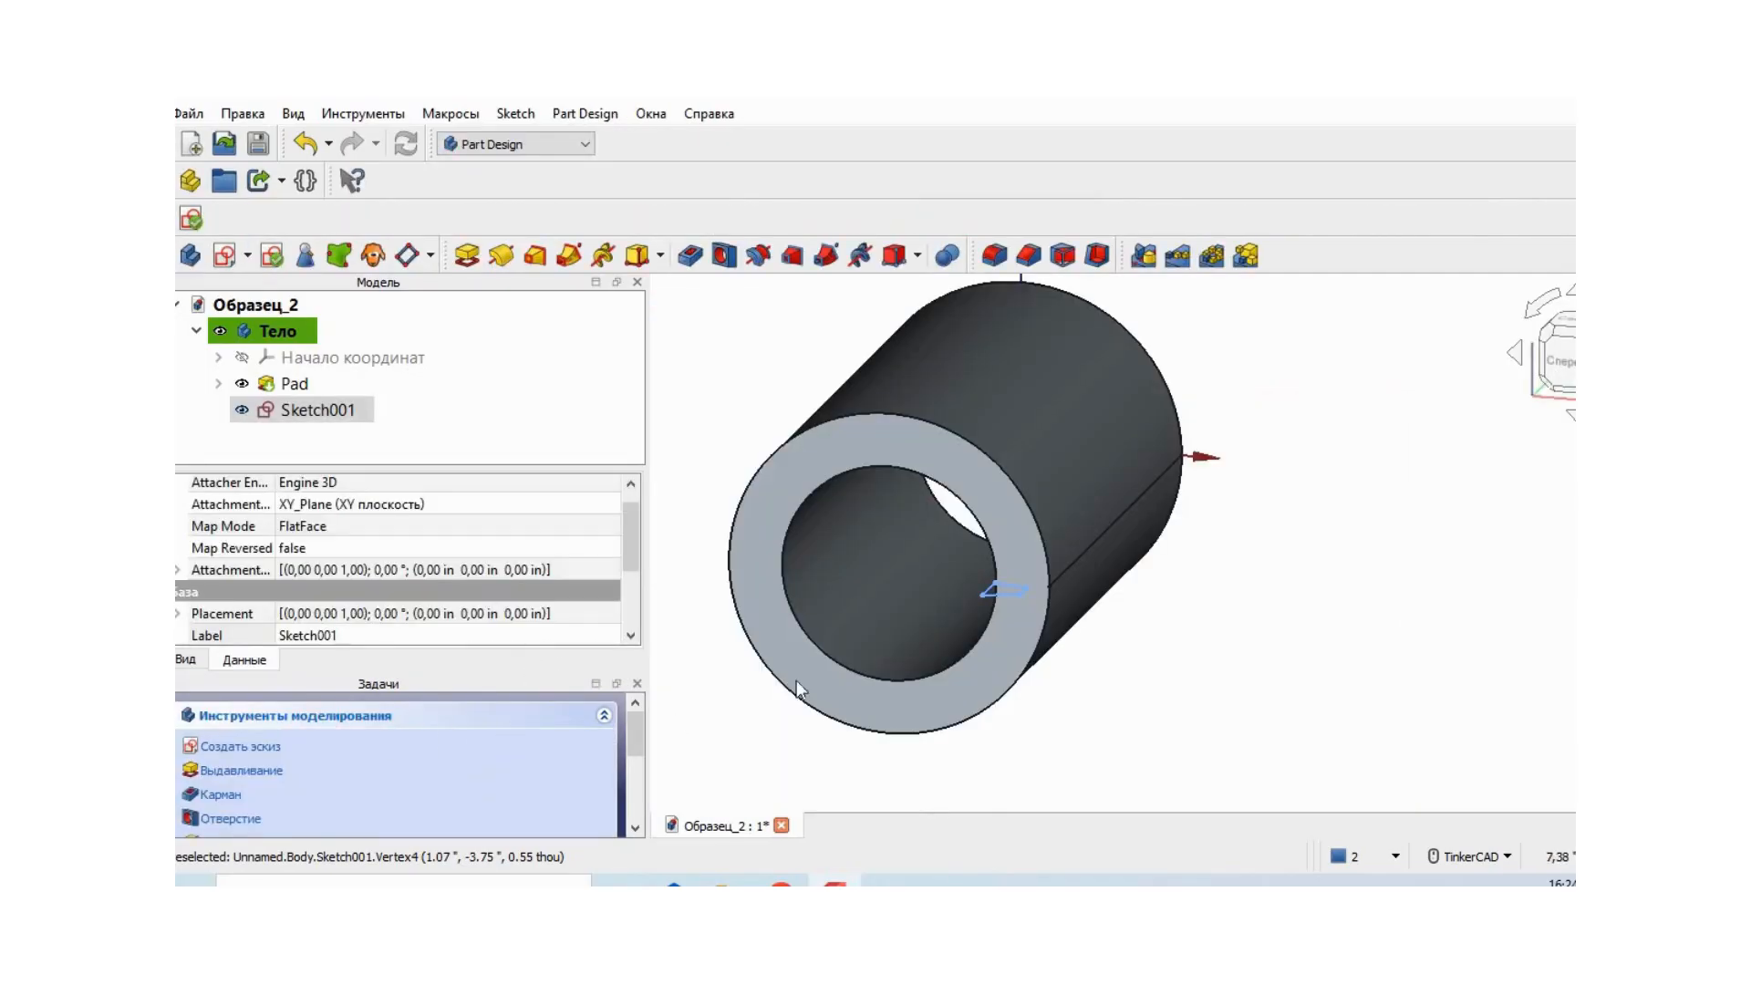
- Cut the trapezoid sketch out of the tube with a subtractive helix about the sketch's vertical axis, pitch 0.46 in, height 4.39 in
{"action": "left_click", "coordinate": [859, 257]}
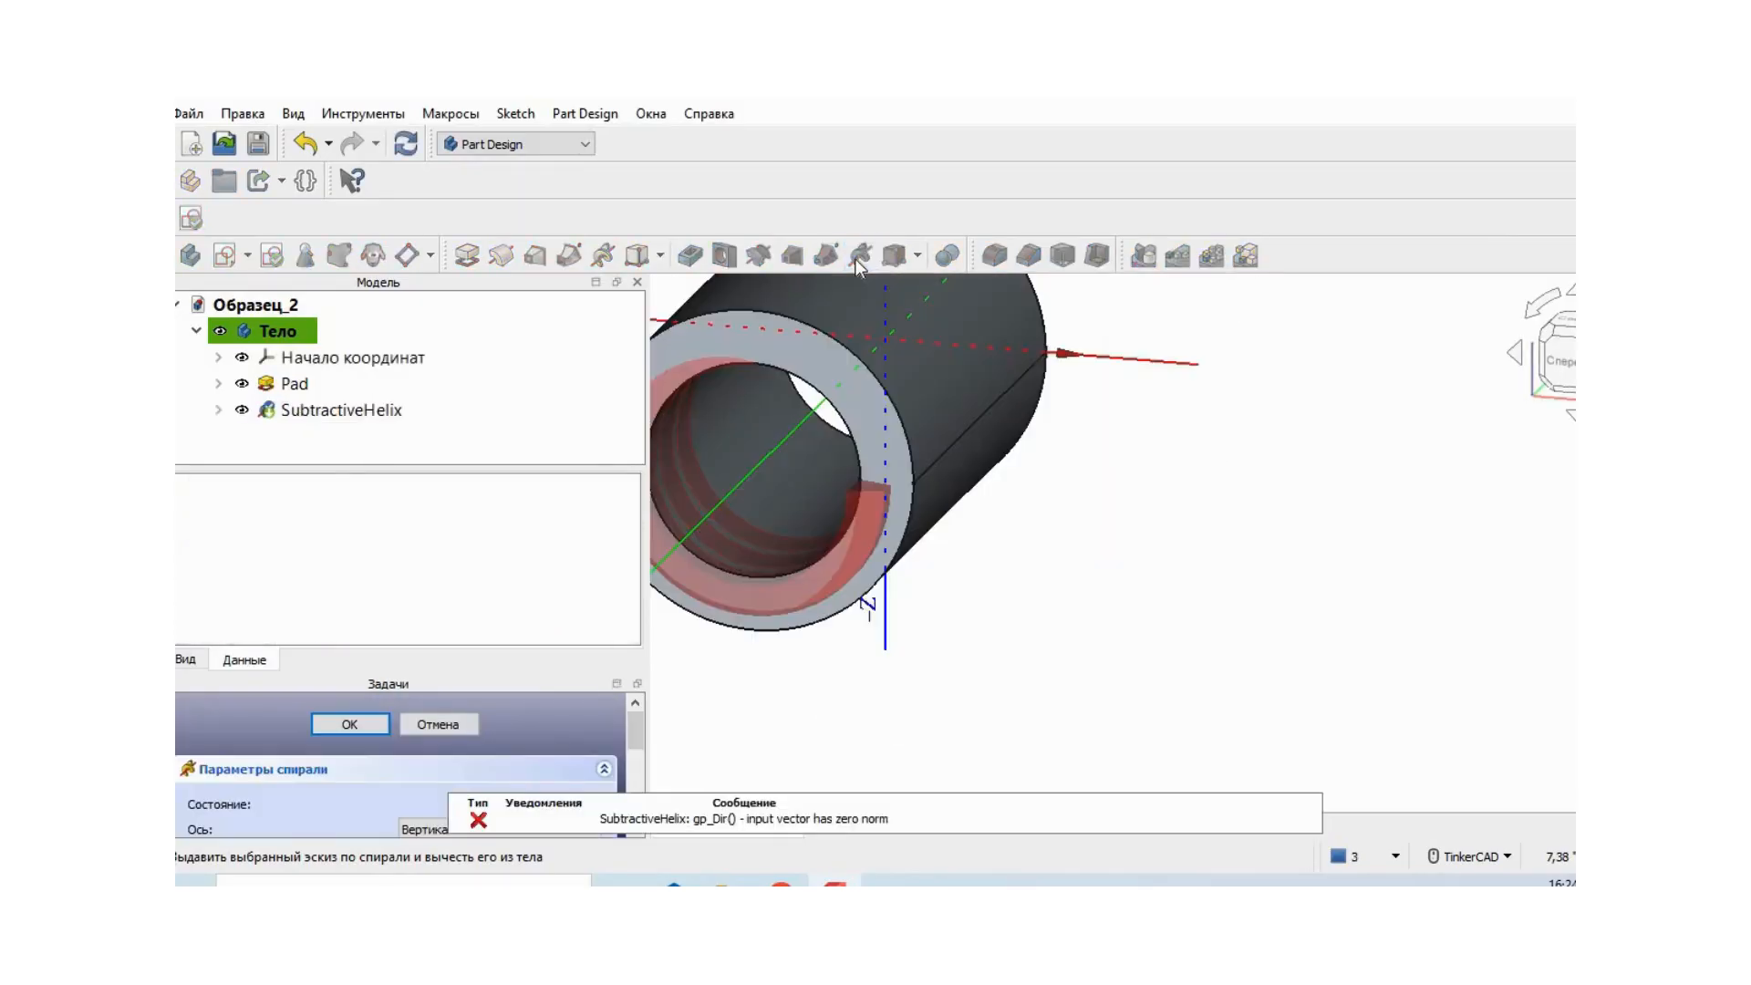
{"action": "right_click_drag", "start_coordinate": [1095, 629], "coordinate": [1263, 594]}
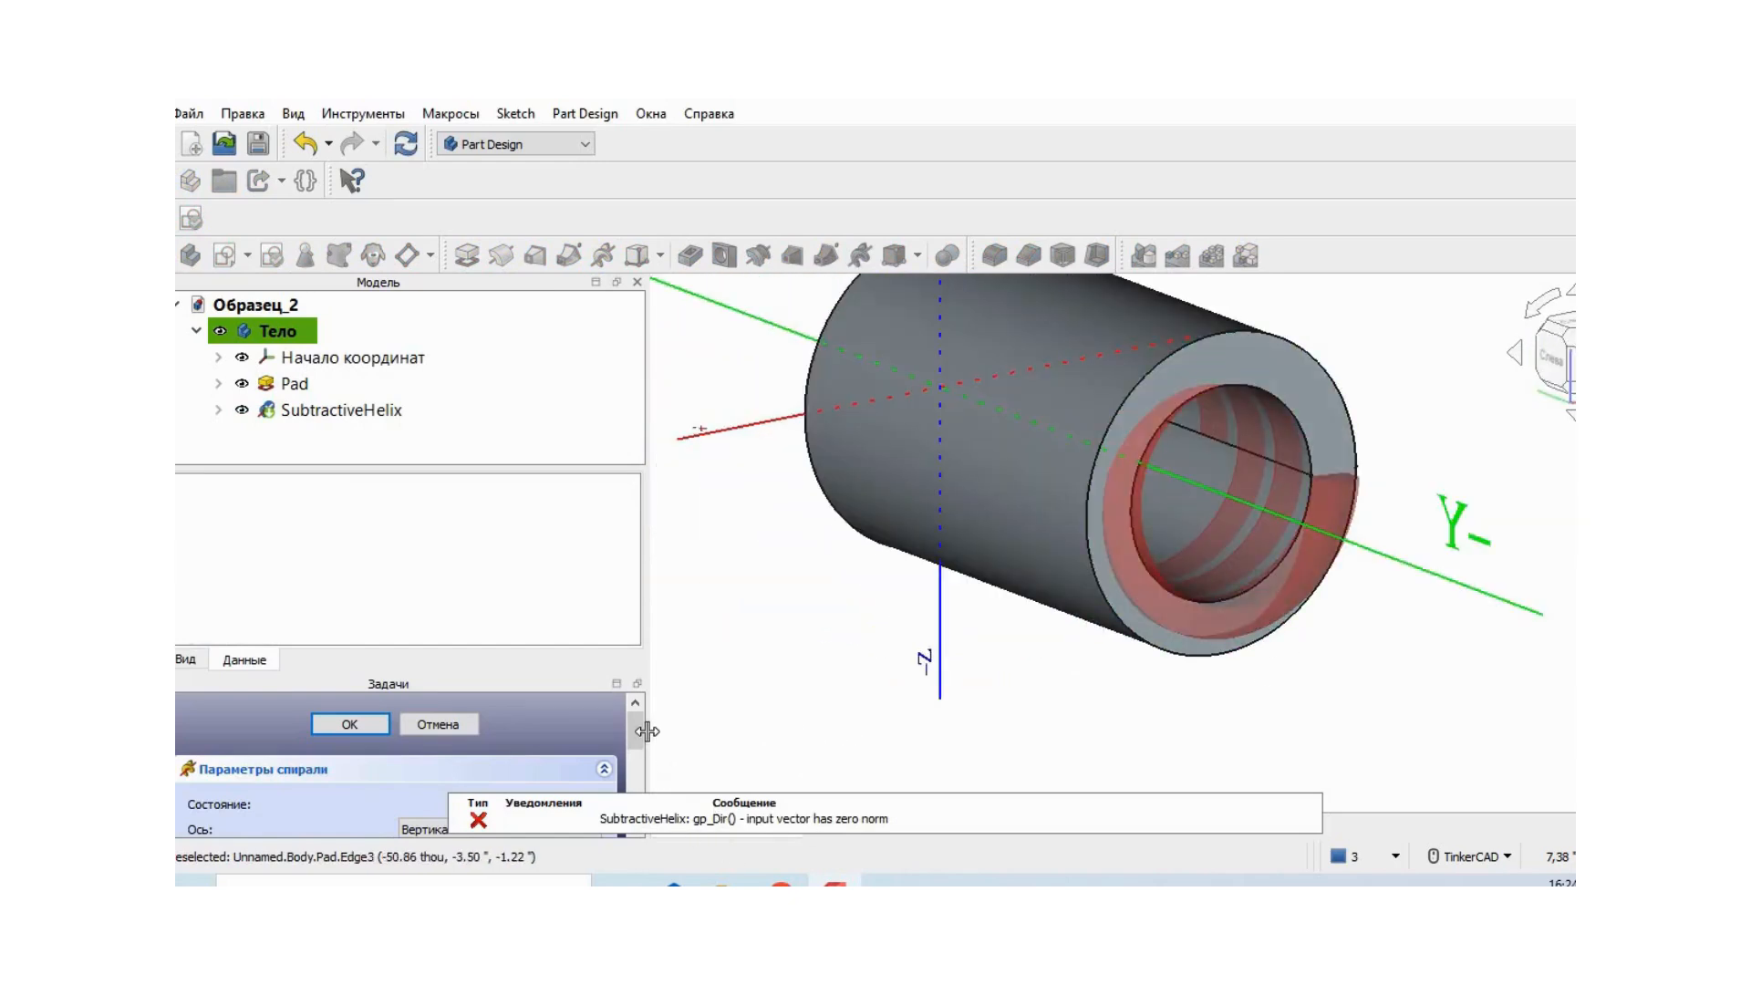
{"action": "left_click_drag", "start_coordinate": [633, 726], "coordinate": [620, 754]}
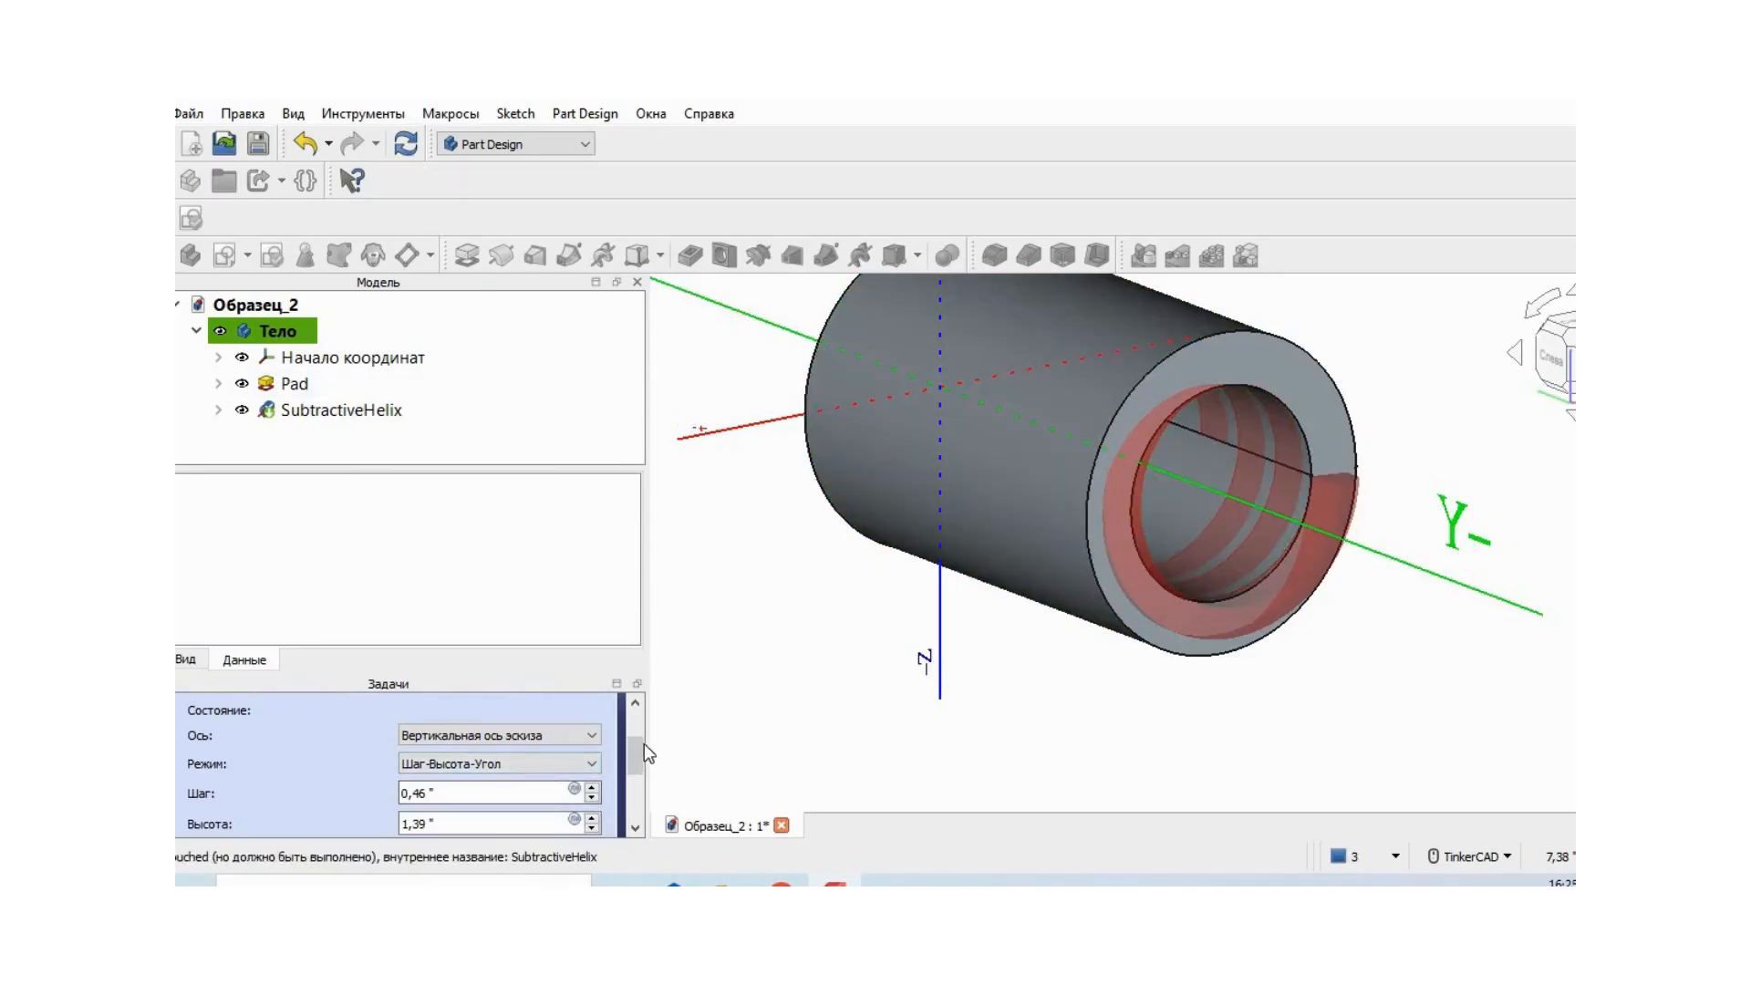
{"action": "left_click_drag", "start_coordinate": [632, 747], "coordinate": [631, 757]}
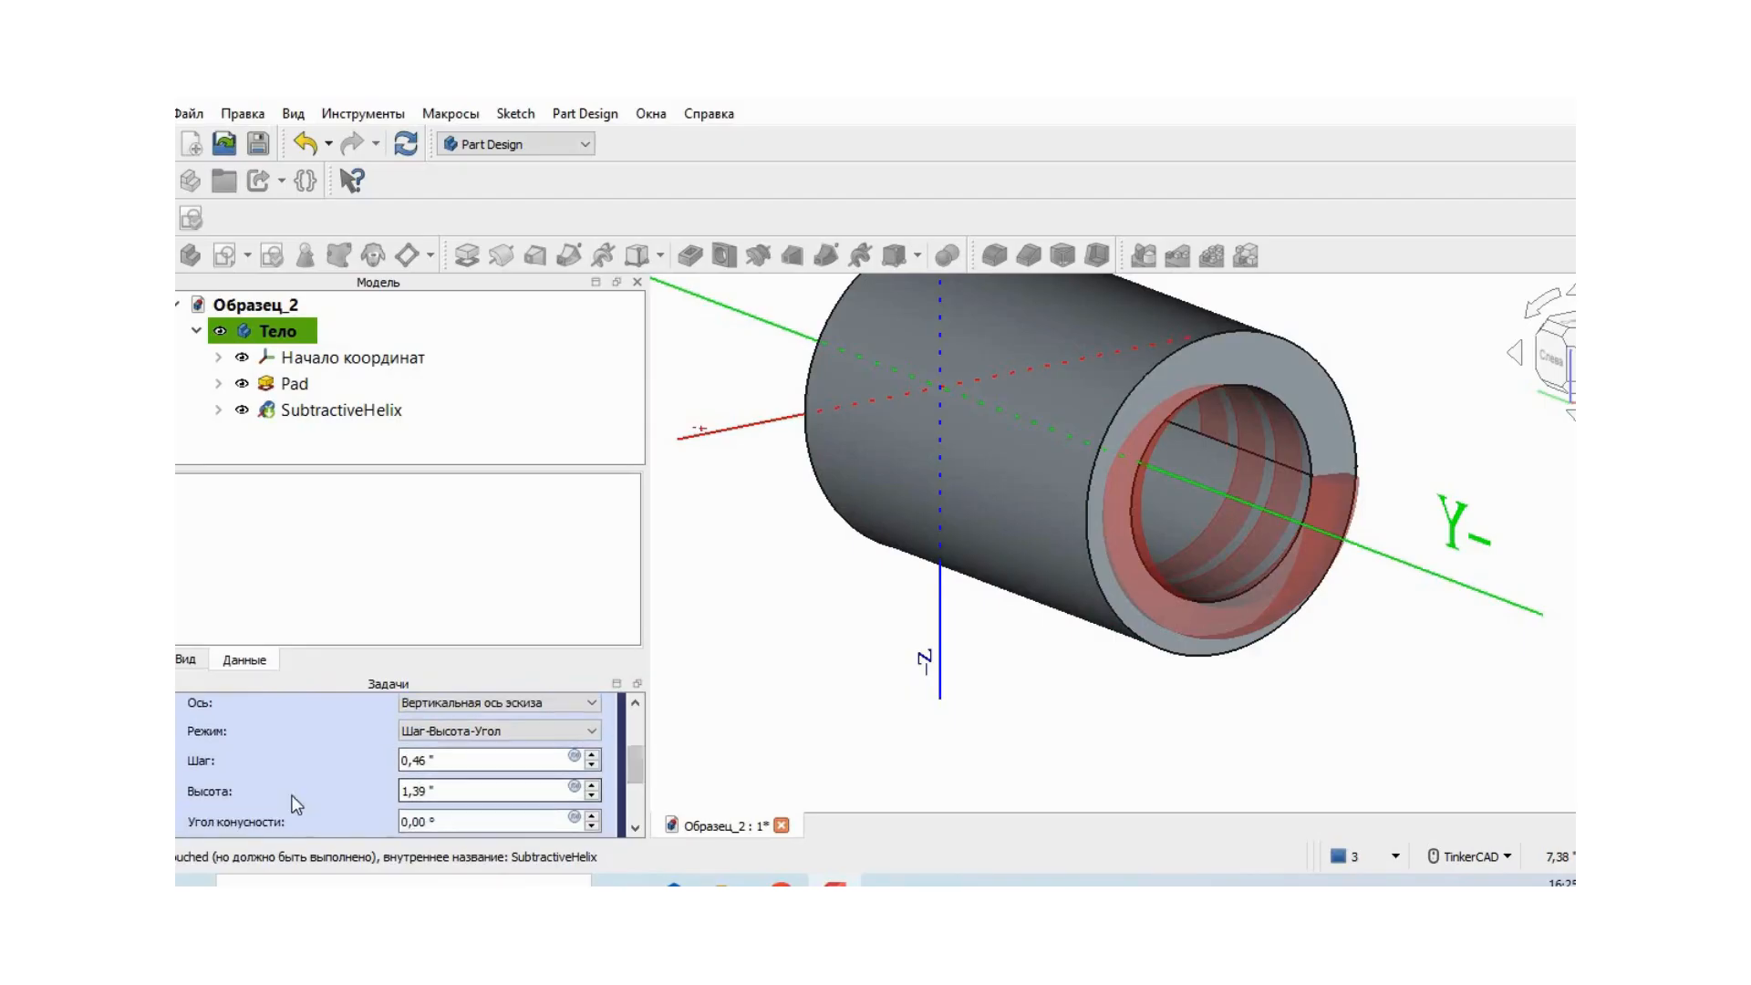
{"action": "left_click", "coordinate": [593, 786]}
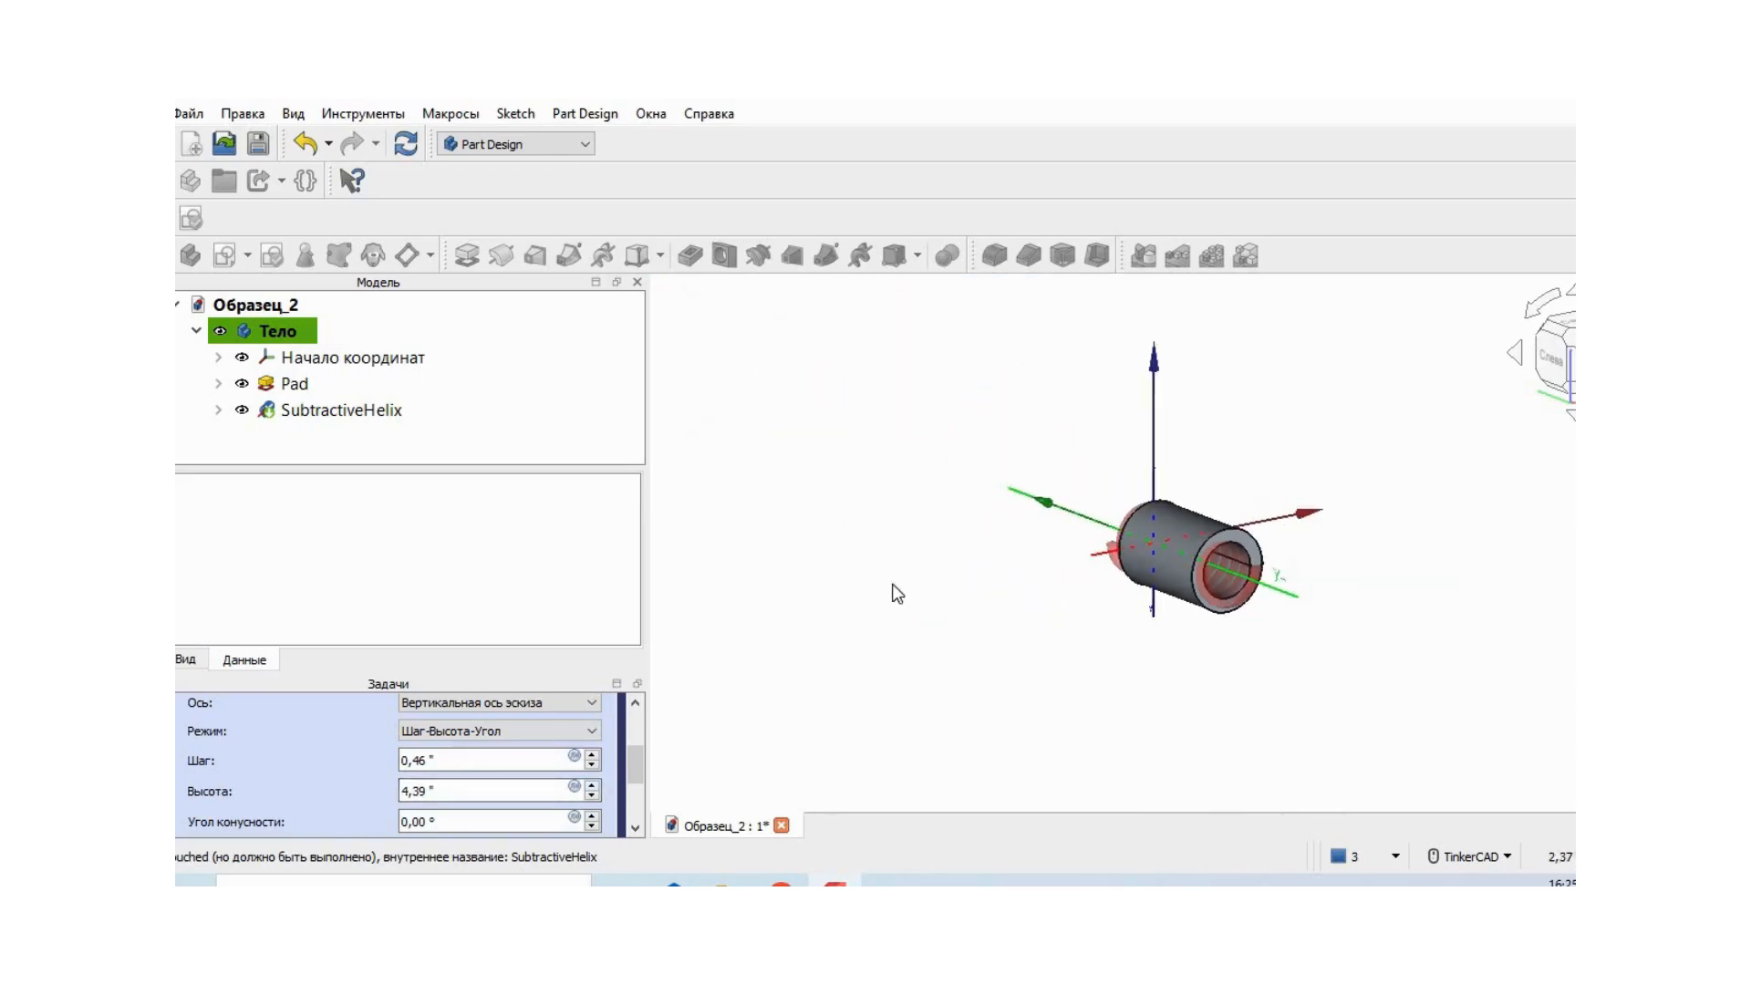
{"action": "scroll", "coordinate": [957, 565], "scroll_direction": "up", "scroll_amount": 5}
{"action": "middle_click_drag", "start_coordinate": [1107, 555], "coordinate": [567, 531]}
{"action": "right_click_drag", "start_coordinate": [820, 625], "coordinate": [890, 654]}
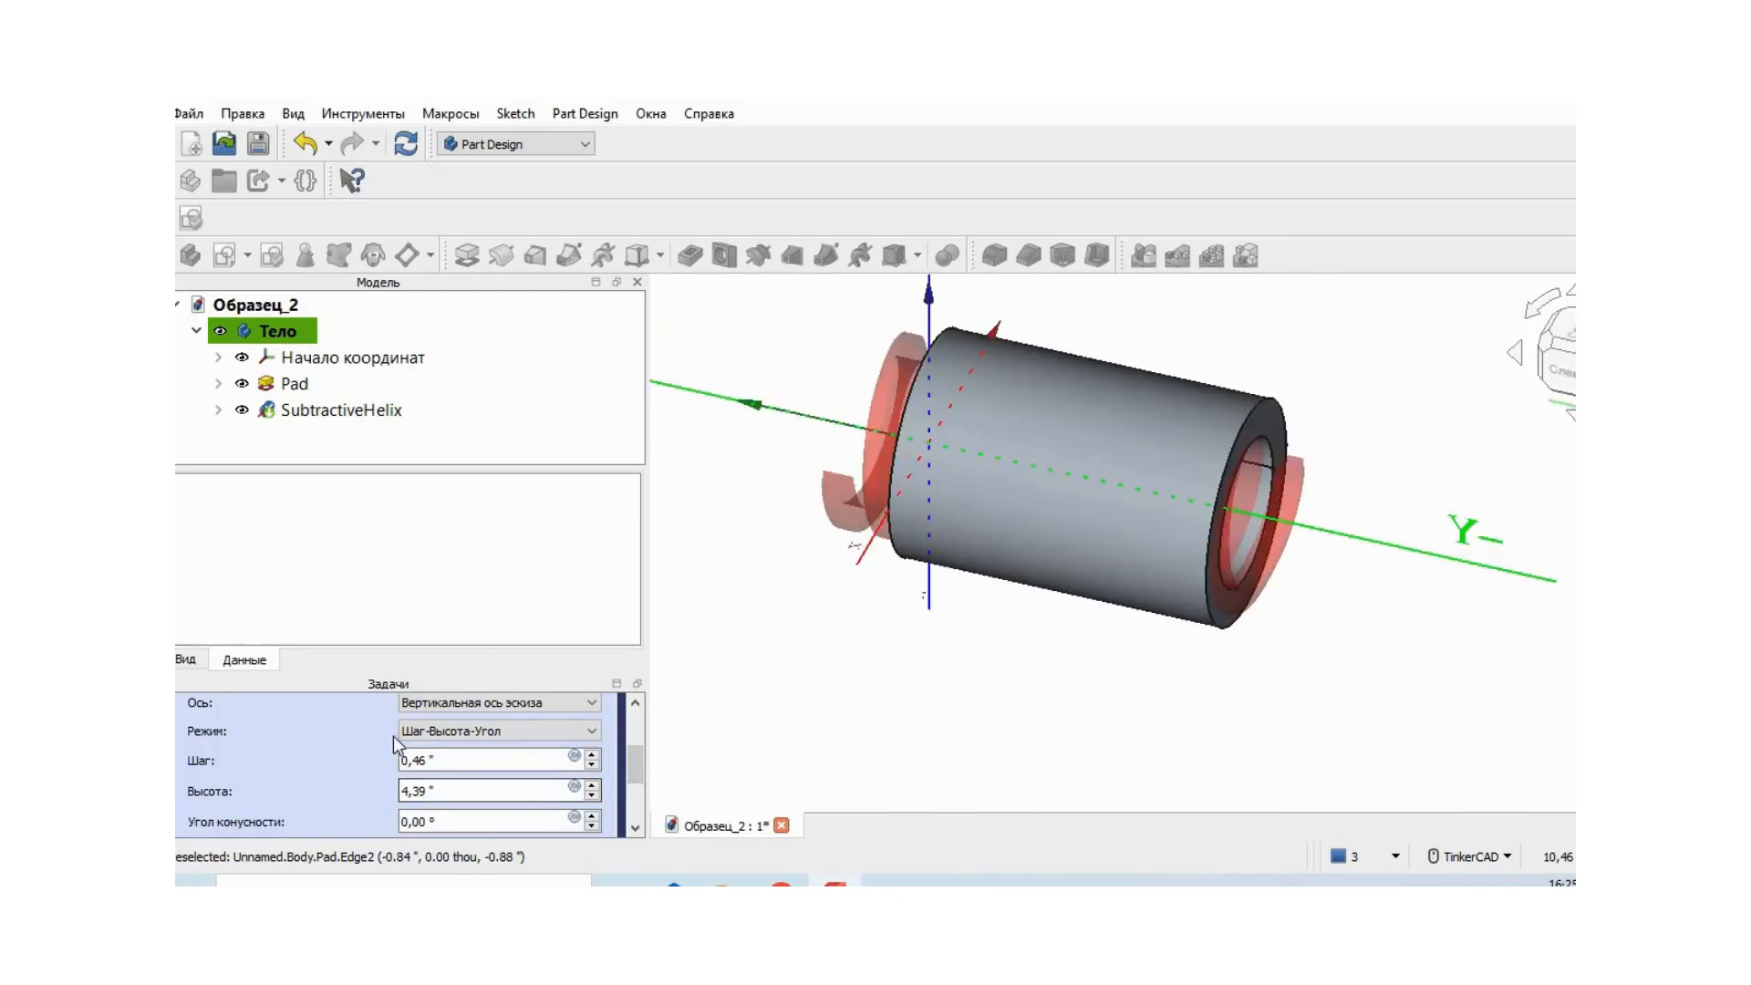
{"action": "left_click_drag", "start_coordinate": [627, 760], "coordinate": [632, 714]}
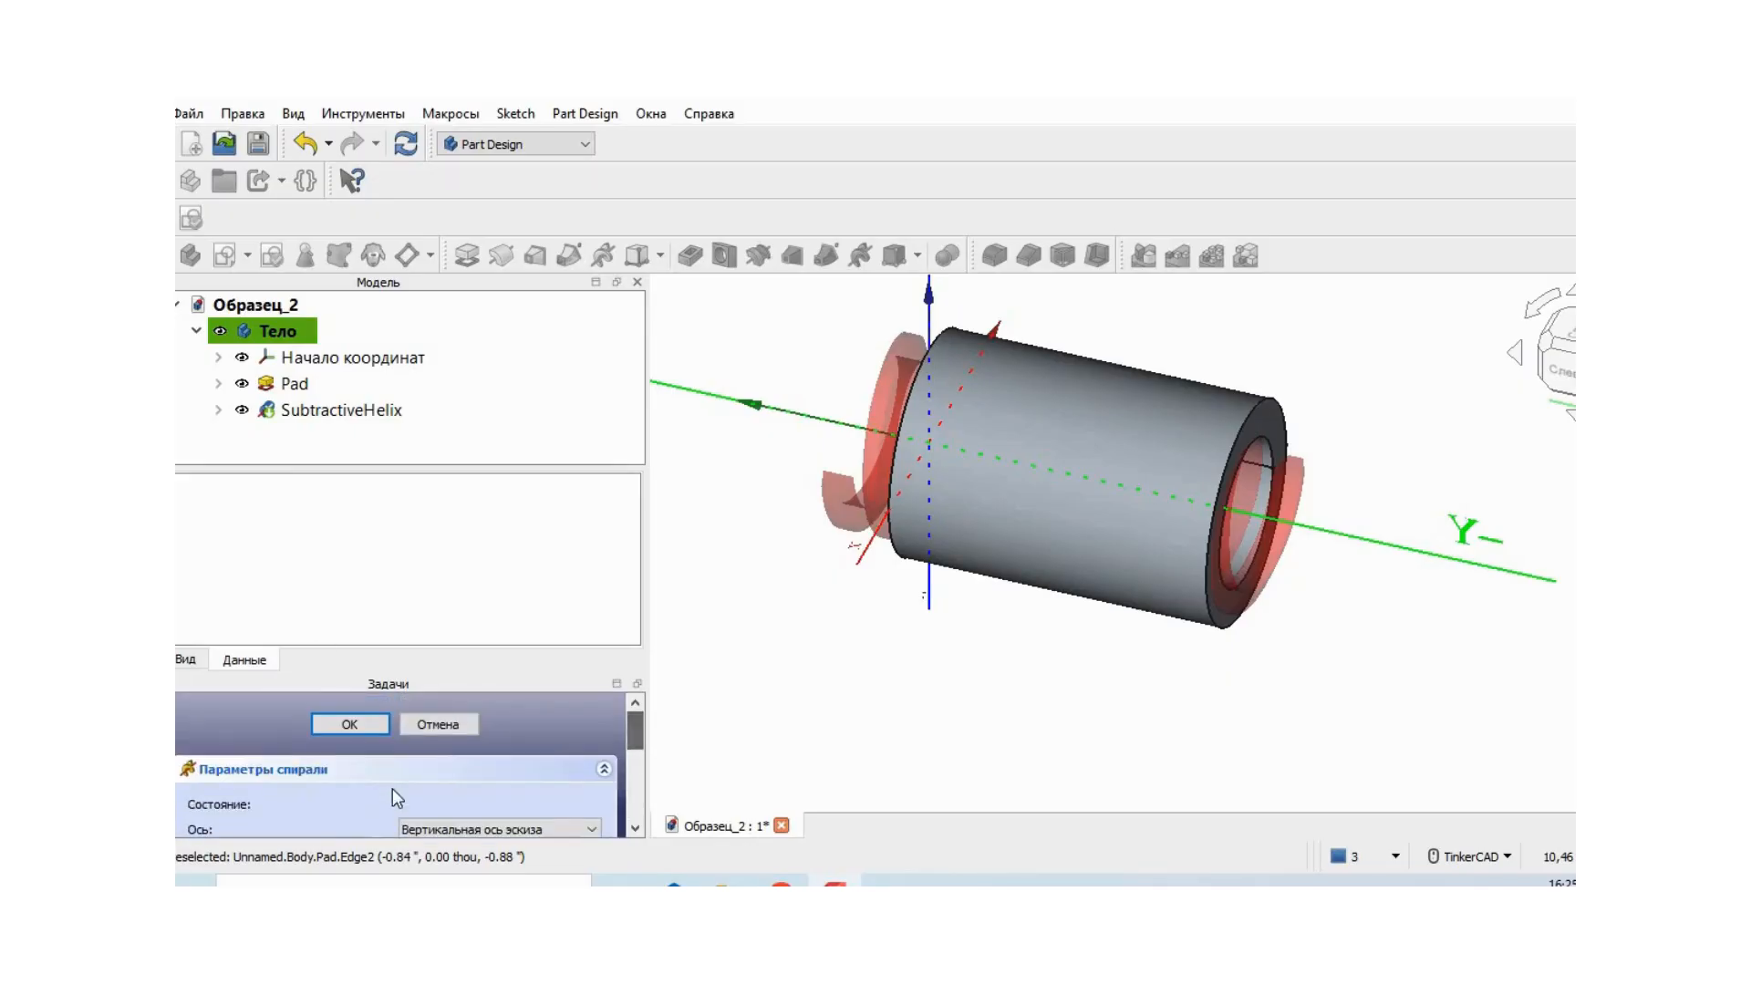
{"action": "left_click", "coordinate": [370, 724]}
{"action": "mouse_move", "coordinate": [1407, 640]}
{"action": "right_mouse_down"}
{"action": "mouse_move", "coordinate": [1231, 638]}
{"action": "mouse_move", "coordinate": [1223, 606]}
{"action": "mouse_move", "coordinate": [1307, 629]}
{"action": "mouse_move", "coordinate": [1407, 598]}
{"action": "mouse_move", "coordinate": [1407, 629]}
{"action": "mouse_move", "coordinate": [1407, 598]}
{"action": "mouse_move", "coordinate": [1491, 648]}
{"action": "right_mouse_up"}
{"action": "middle_click_drag", "start_coordinate": [1485, 639], "coordinate": [1414, 595]}
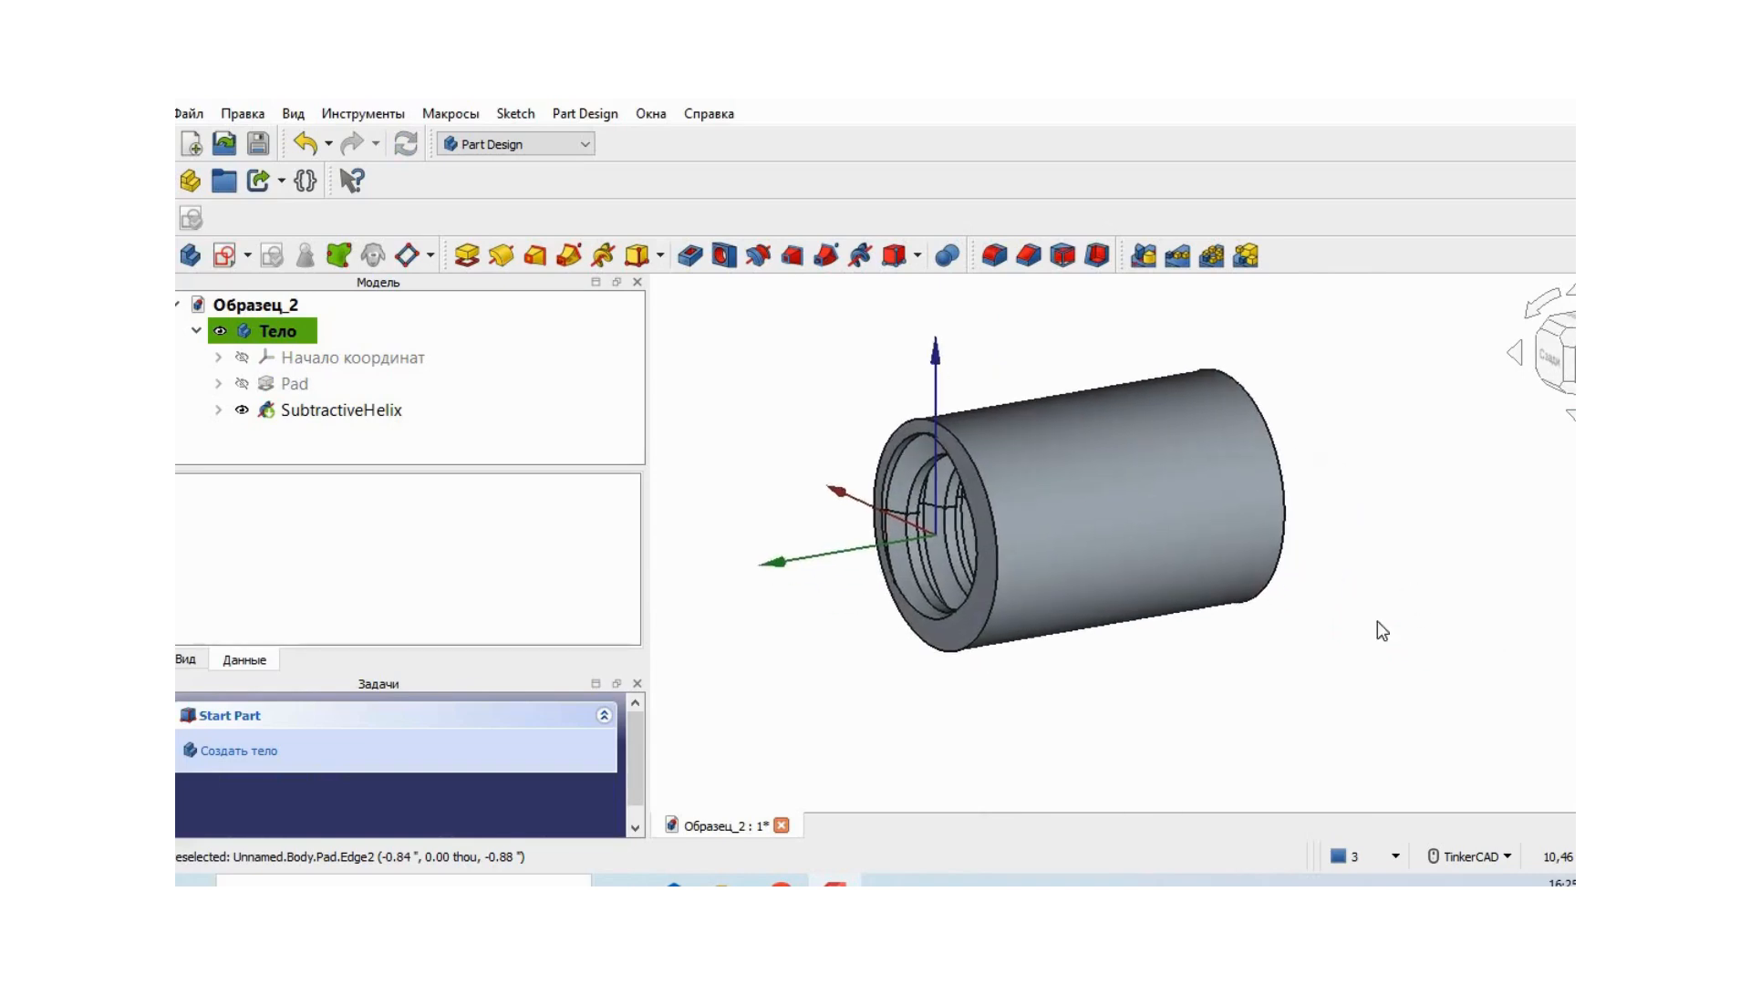
- Make the threaded tube transparent and examine the internal helical groove along its length
{"action": "left_click", "coordinate": [1155, 494]}
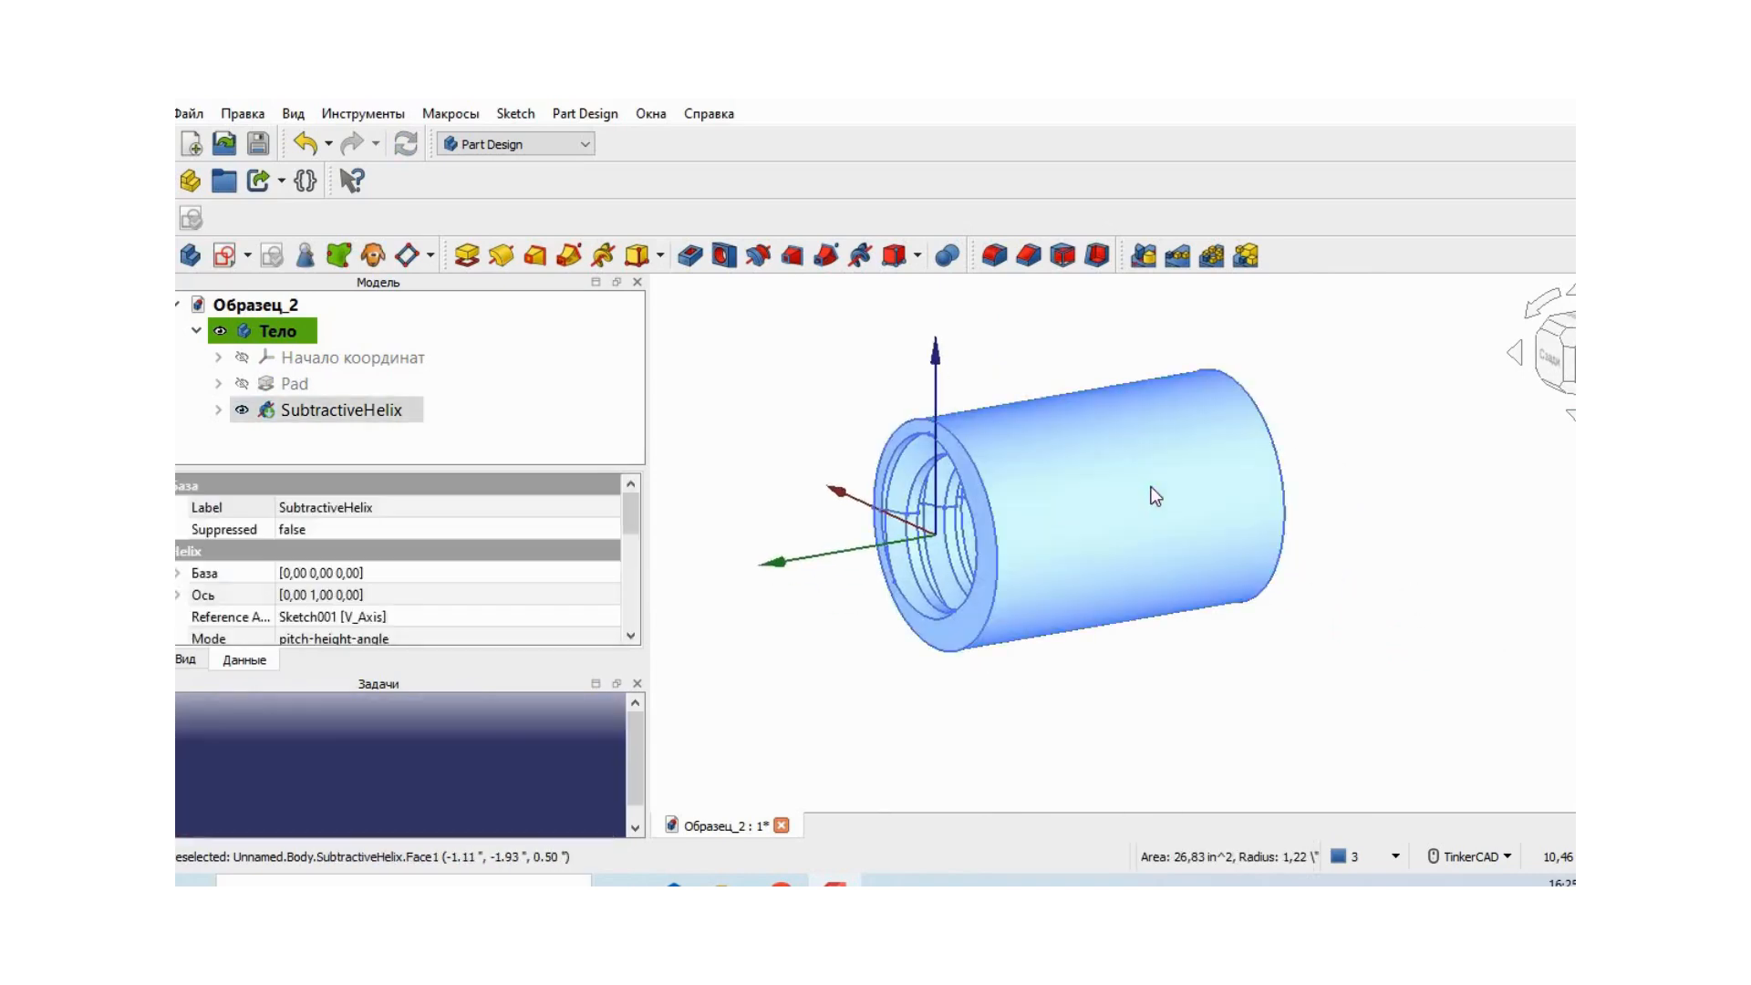
{"action": "right_click", "coordinate": [1153, 493]}
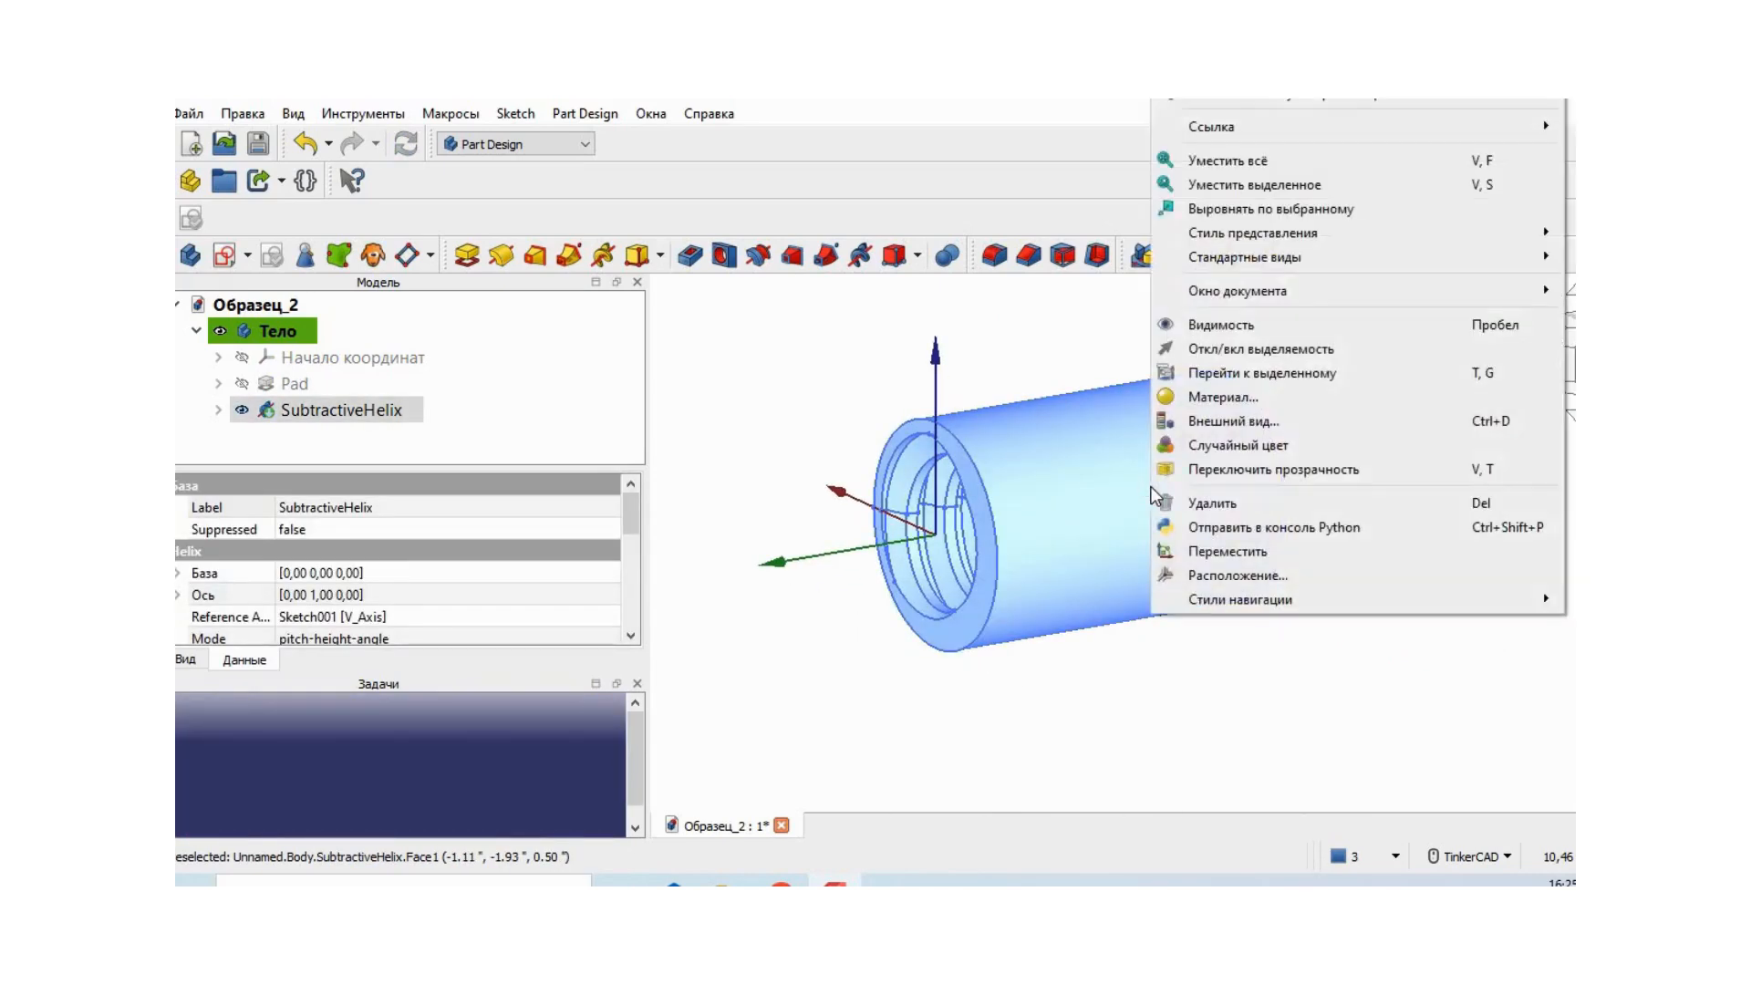
{"action": "left_click", "coordinate": [1296, 470]}
{"action": "right_click_drag", "start_coordinate": [1324, 512], "coordinate": [1411, 699]}
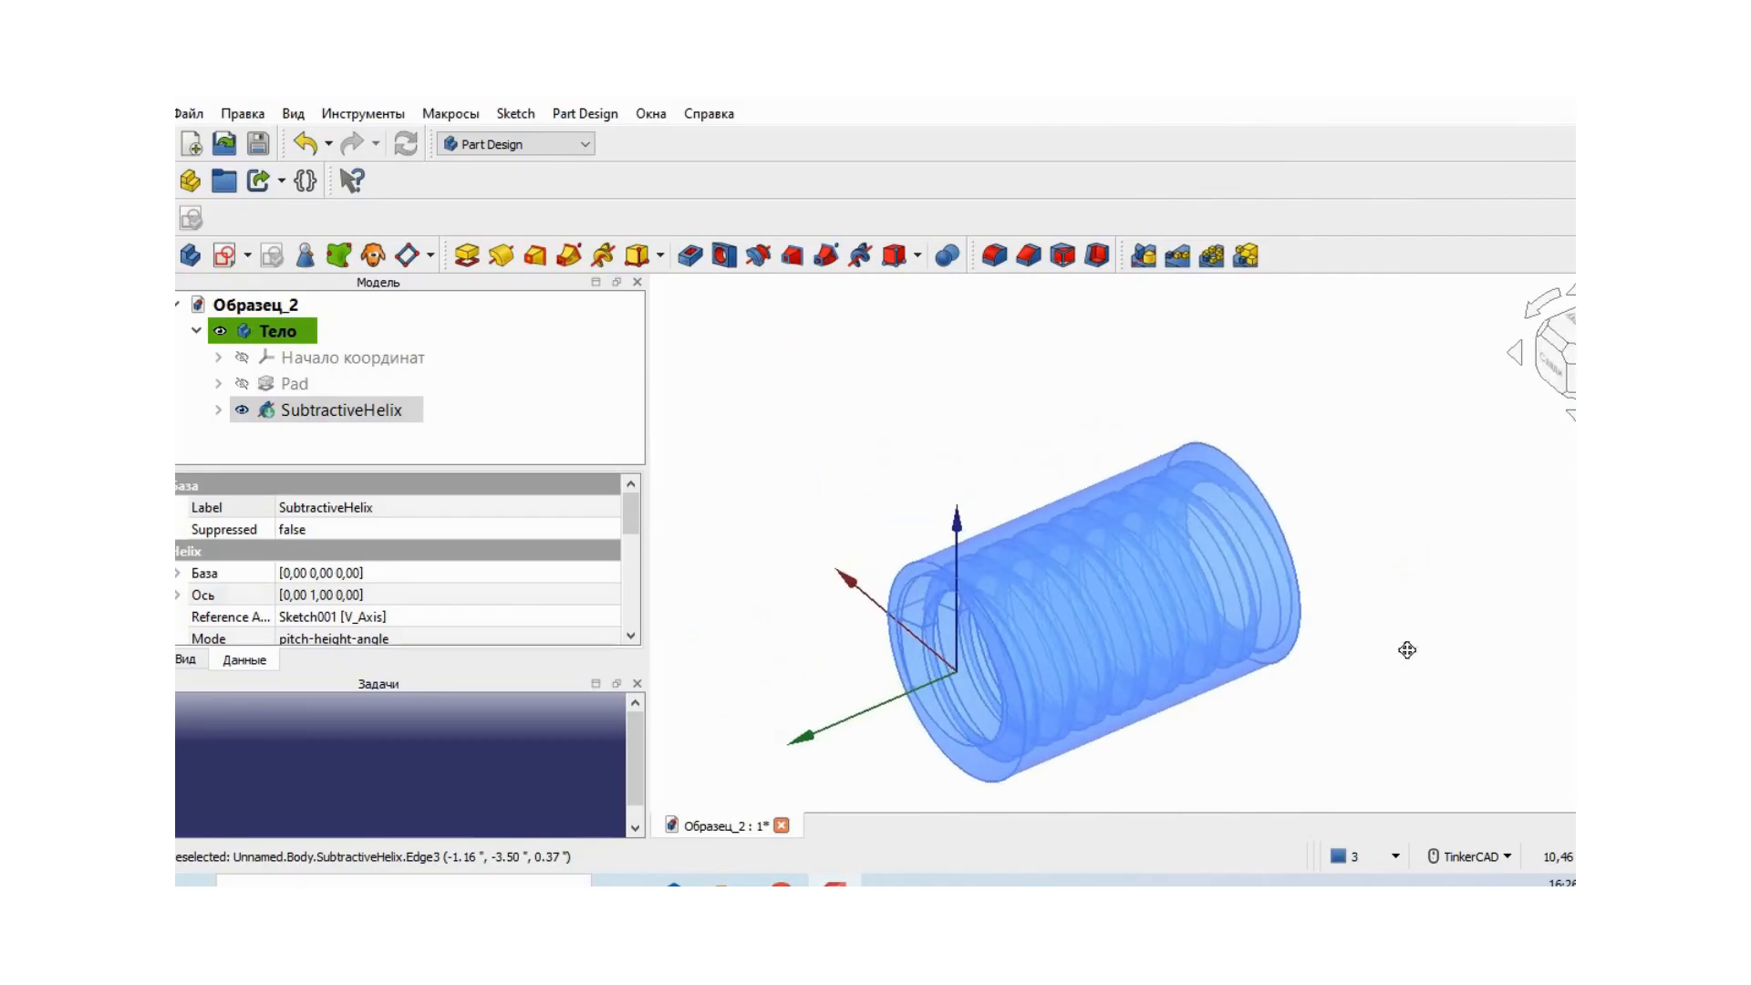
{"action": "middle_click_drag", "start_coordinate": [1412, 662], "coordinate": [1392, 522]}
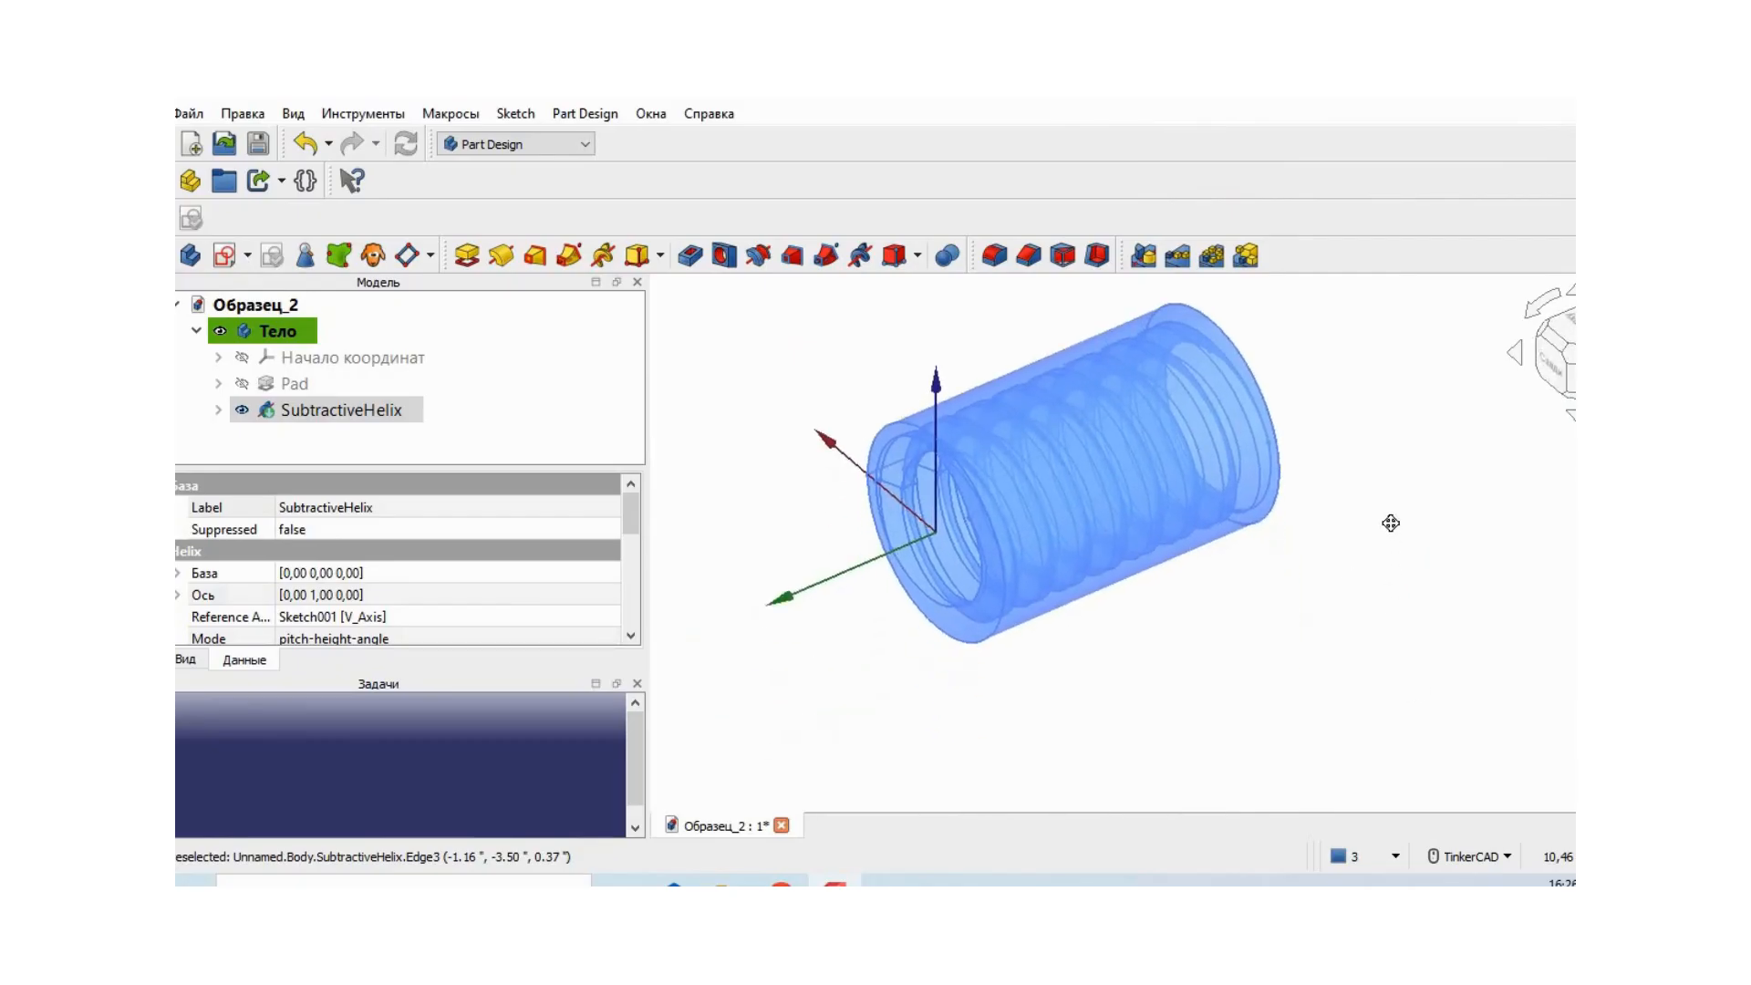
- Turn off the tube's transparency, clear the selection and view the internal thread through the open end
{"action": "left_click", "coordinate": [1125, 463]}
{"action": "right_click", "coordinate": [1124, 458]}
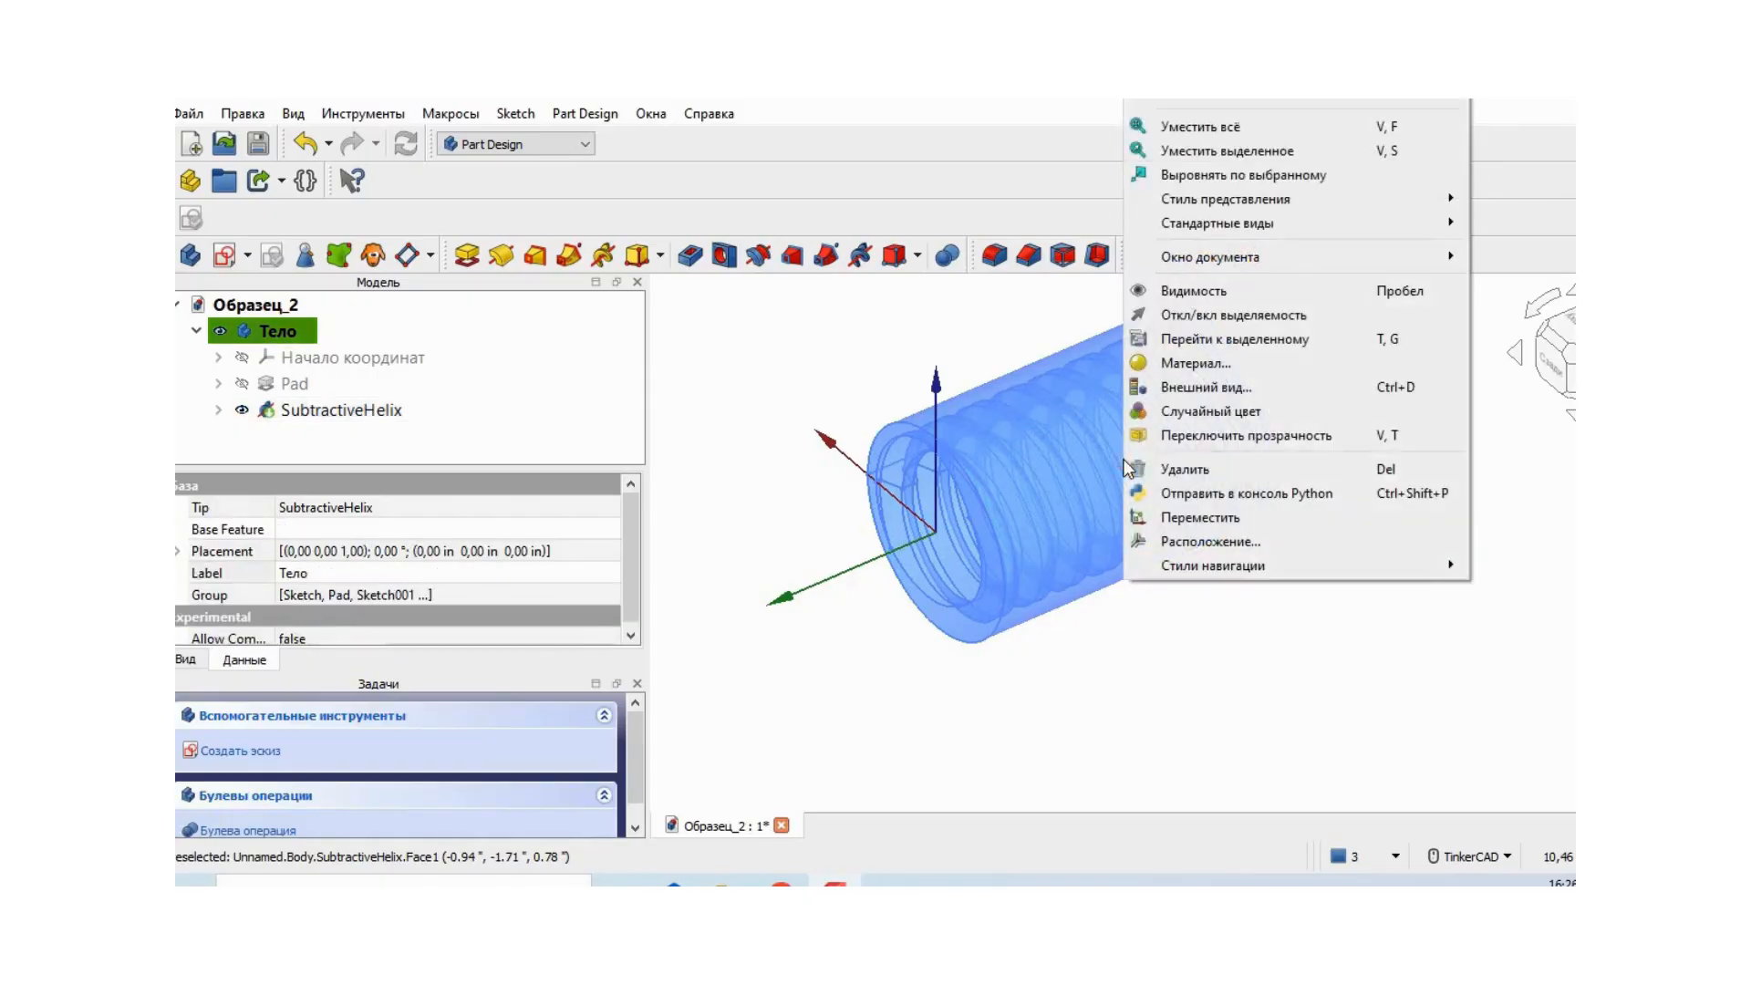
{"action": "left_click", "coordinate": [1229, 436]}
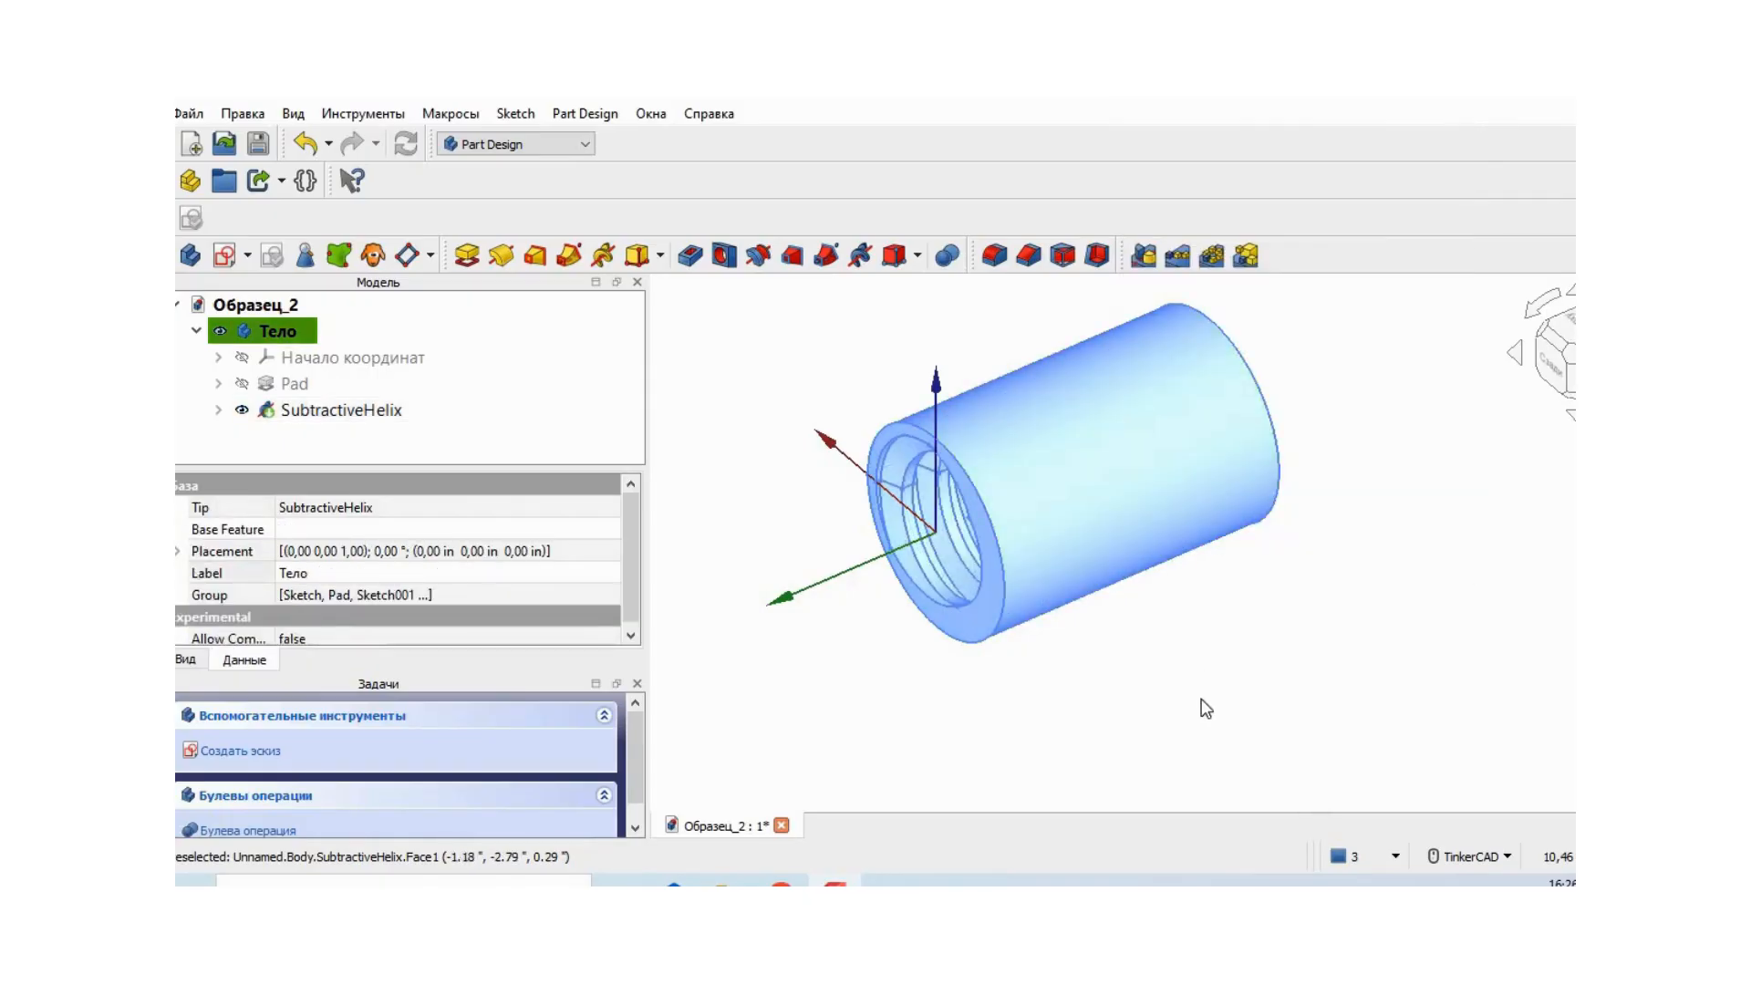
{"action": "left_click", "coordinate": [1203, 721]}
{"action": "right_click_drag", "start_coordinate": [1146, 709], "coordinate": [1395, 790]}
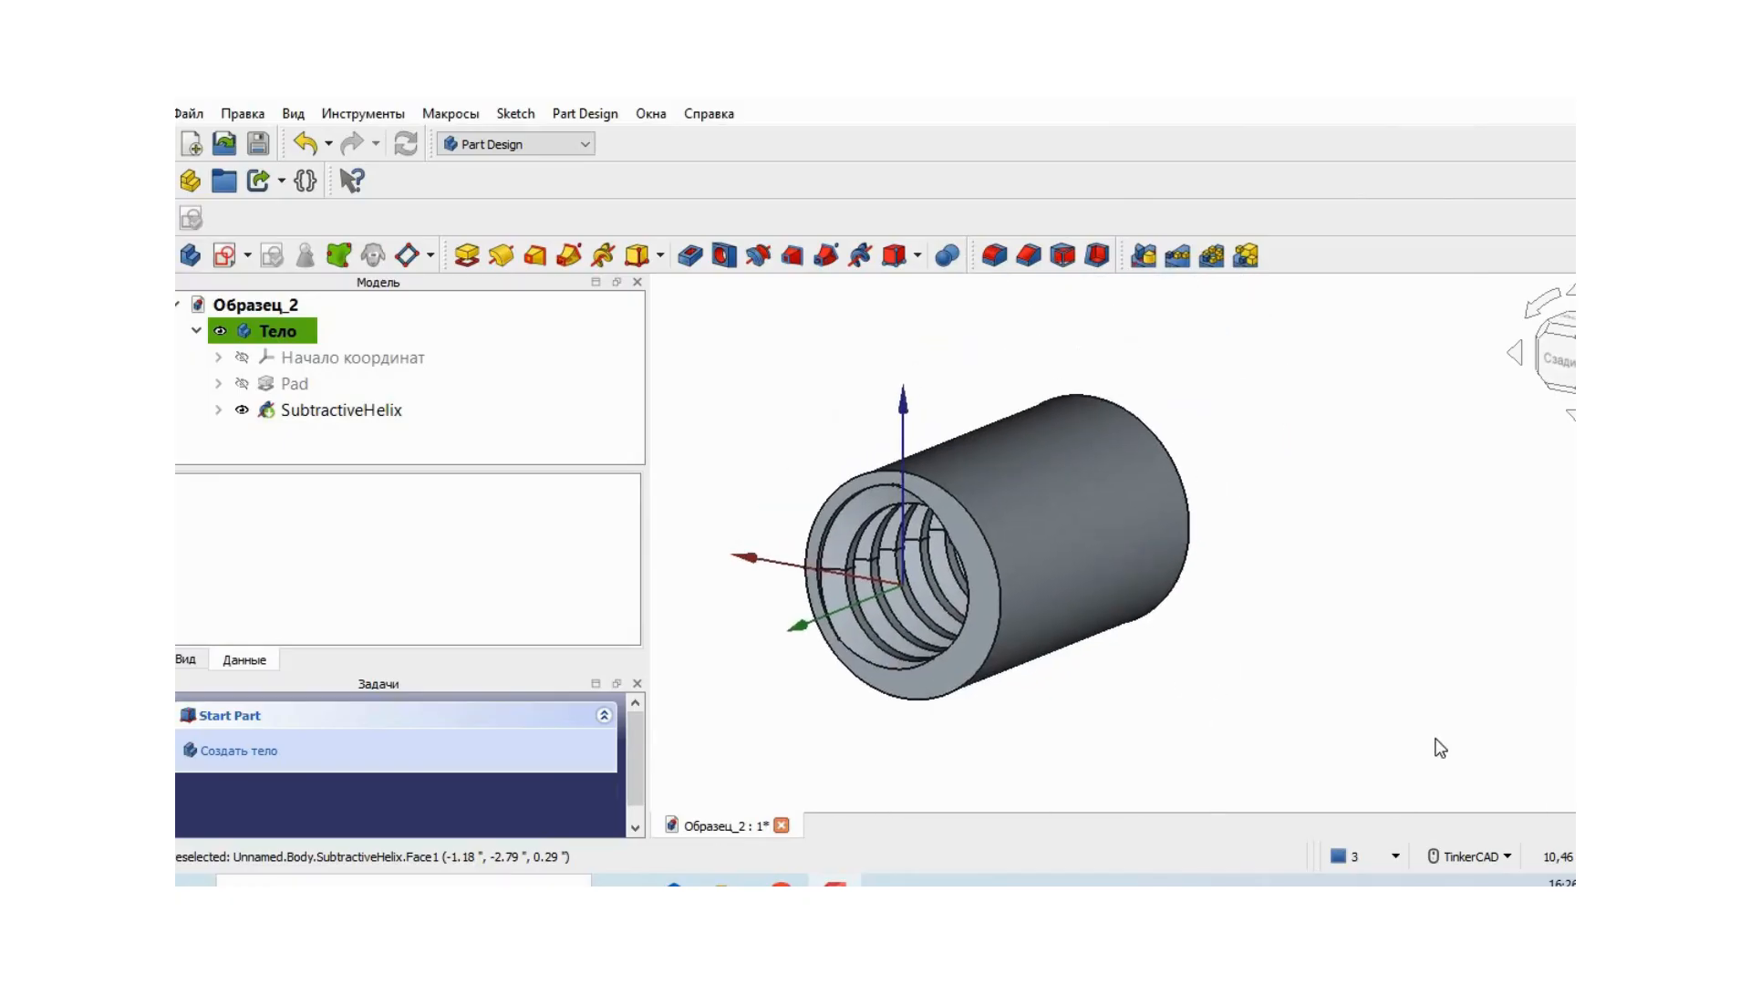